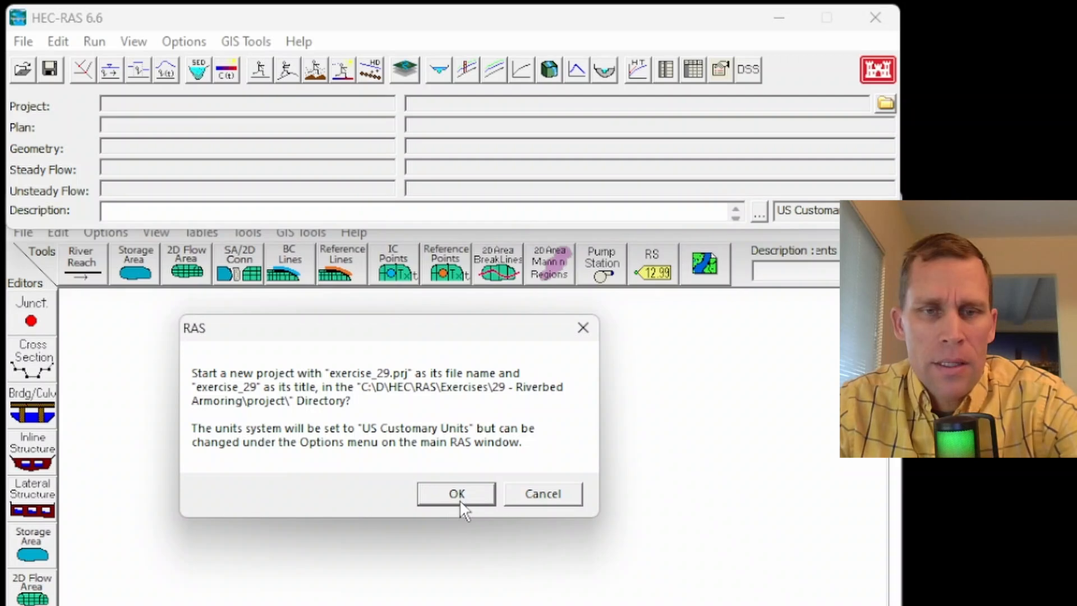
Create the new project exercise_29 in US Customary Units and bring up its geometric data editor
left_click(458, 493)
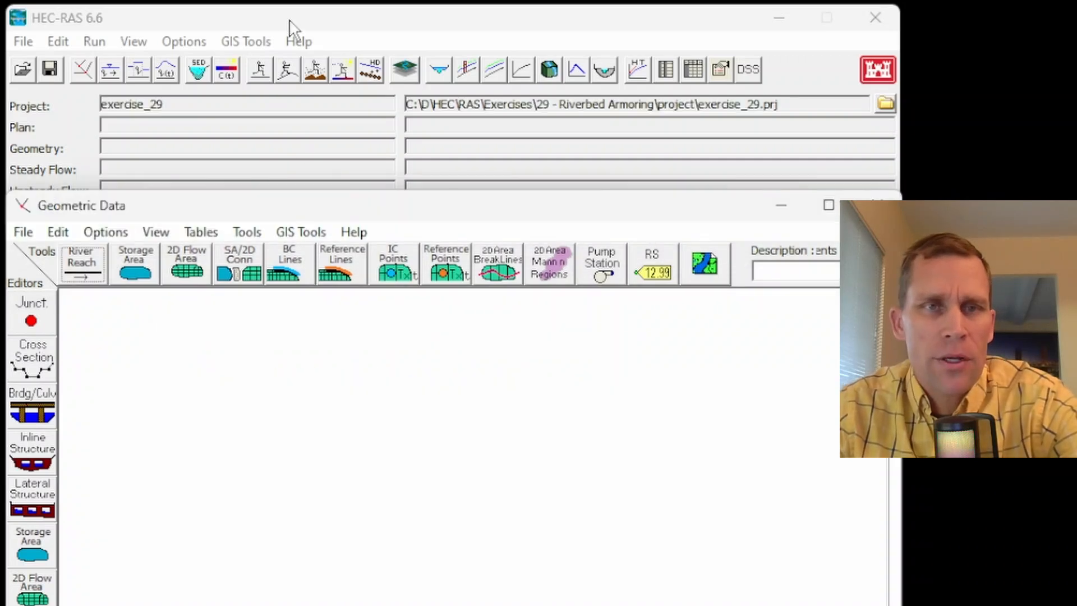
left_click(291, 29)
left_click(245, 442)
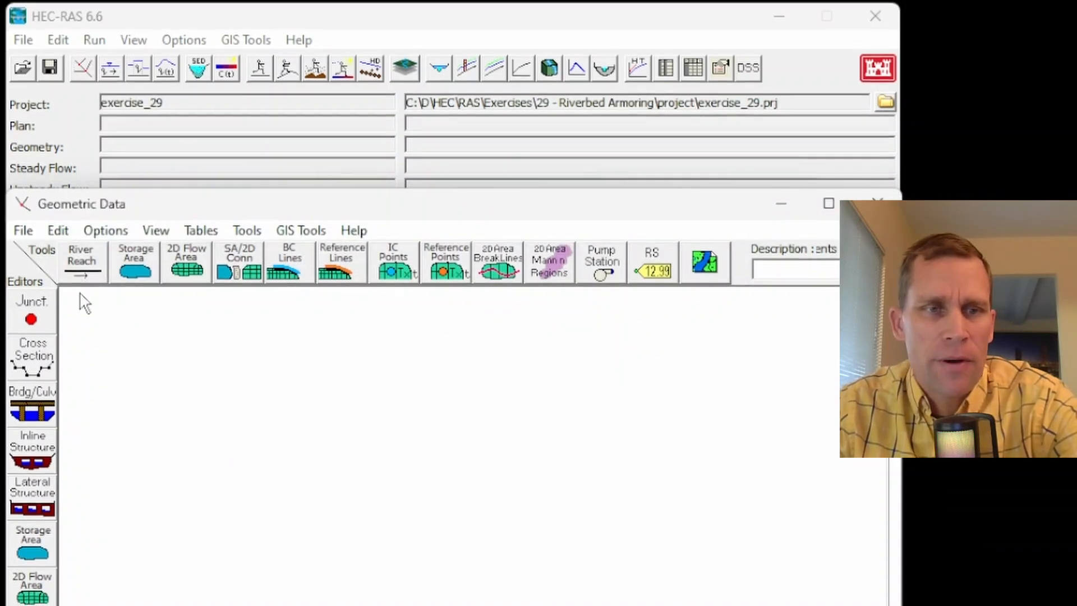
left_click(58, 38)
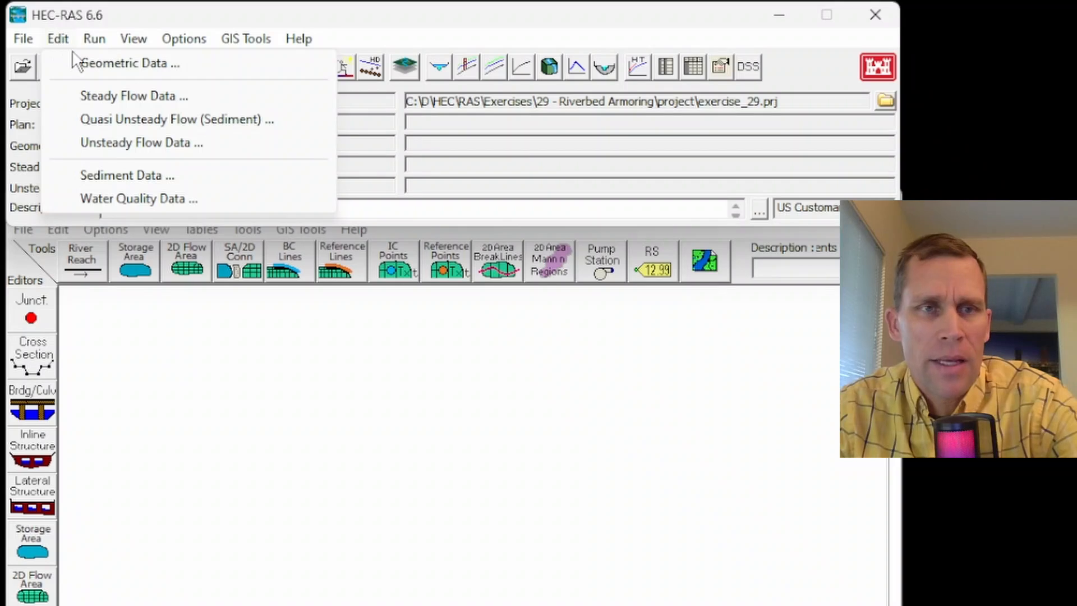
left_click(89, 64)
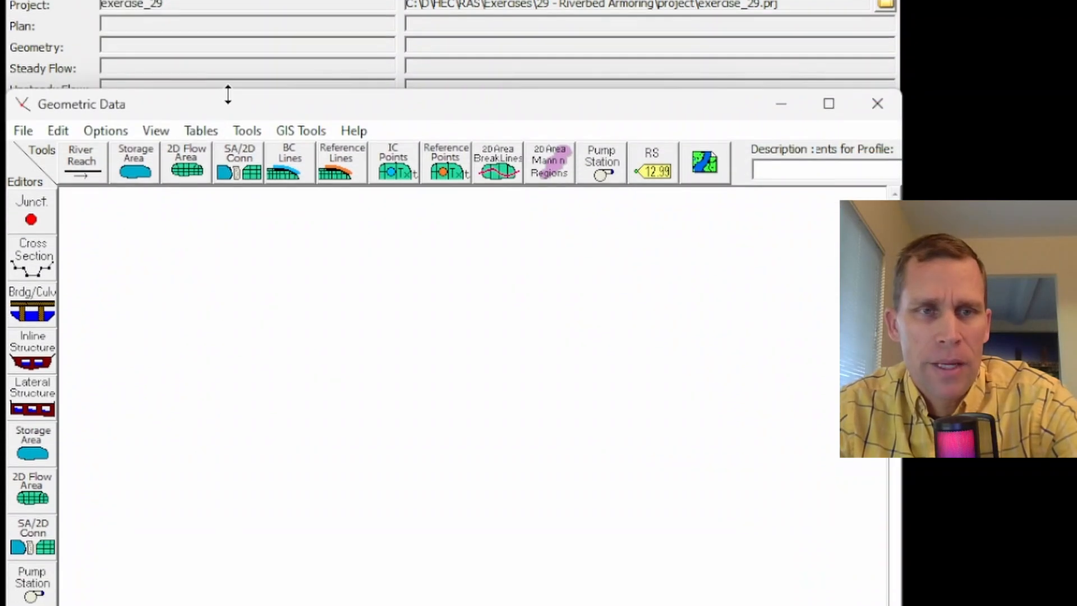
mouse_move(226, 9)
left_mouse_down()
mouse_move(233, 77)
mouse_move(230, 19)
left_mouse_up()
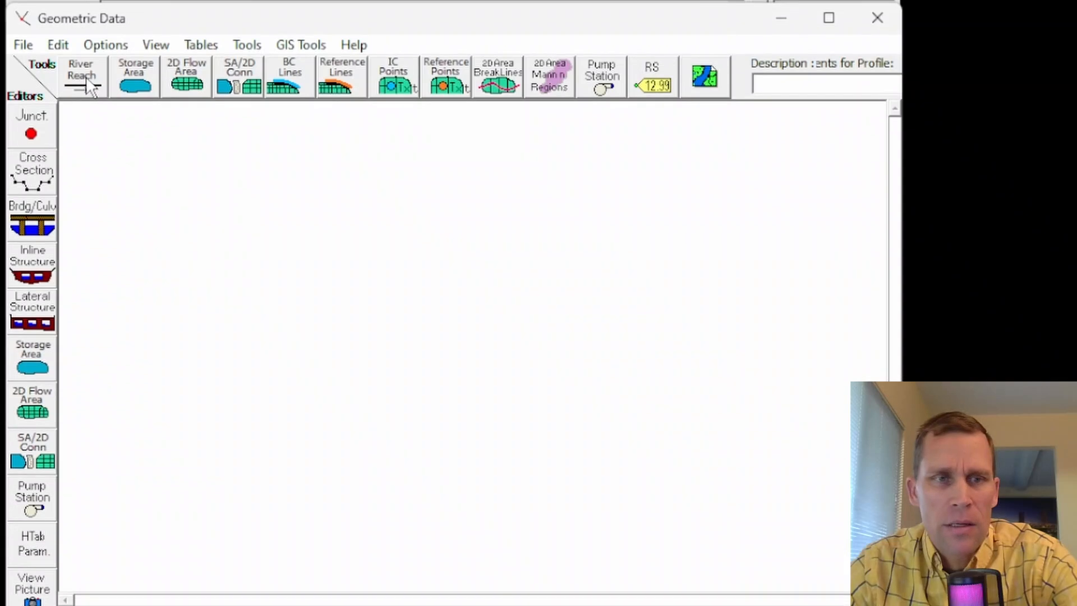
Draw a gently curved river reach from upstream at the top to downstream, naming the river River A and the reach Reach 1
left_click(103, 89)
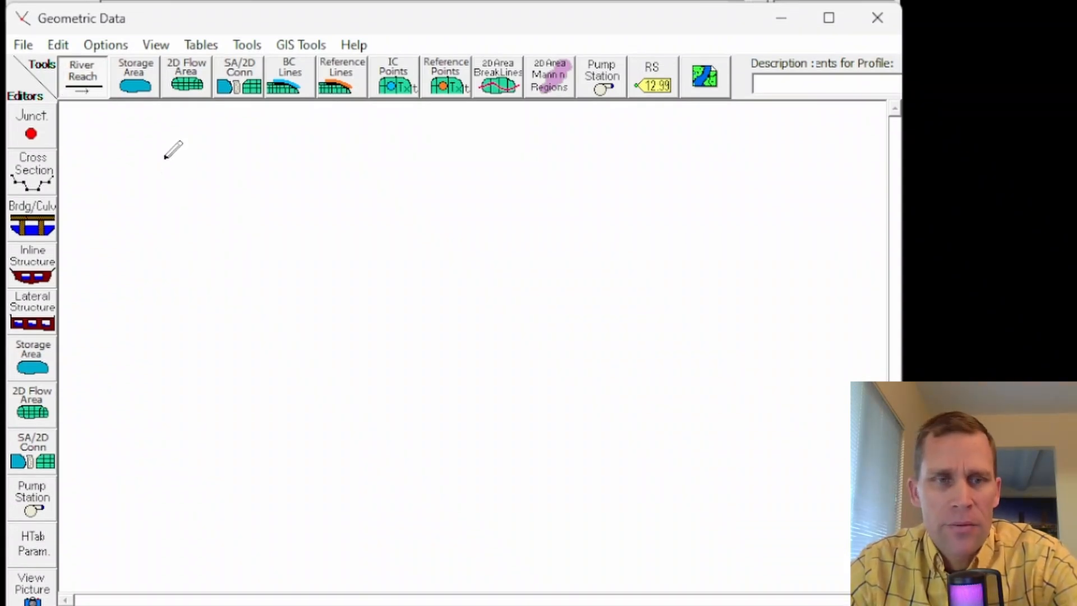
left_click(164, 159)
mouse_move(173, 213)
left_mouse_down()
mouse_move(183, 375)
mouse_move(164, 529)
left_mouse_up()
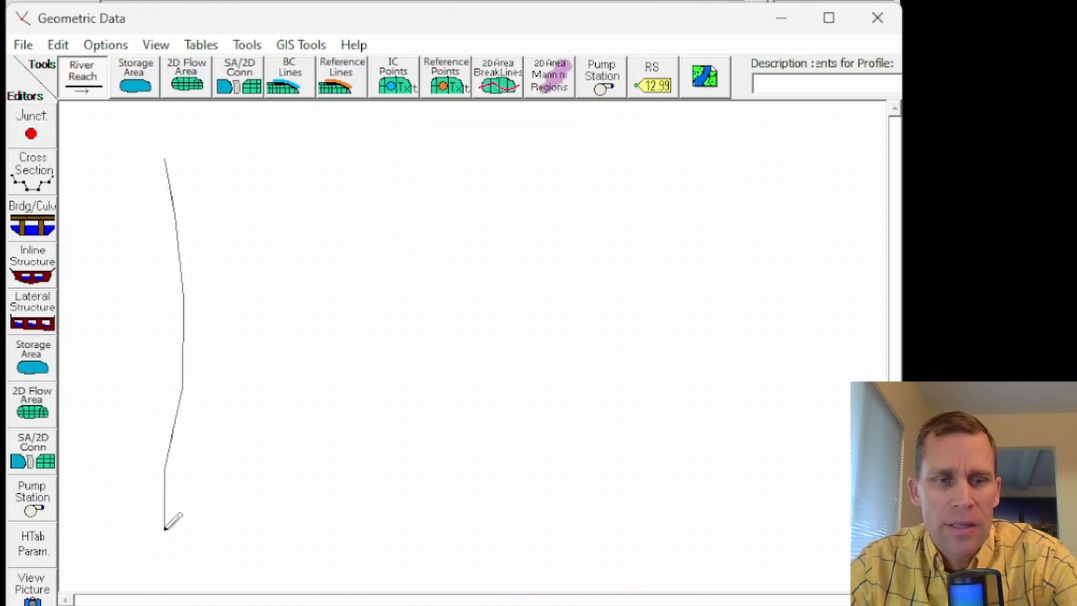
double_click(164, 528)
left_click_drag(774, 192, 399, 147)
type("River A")
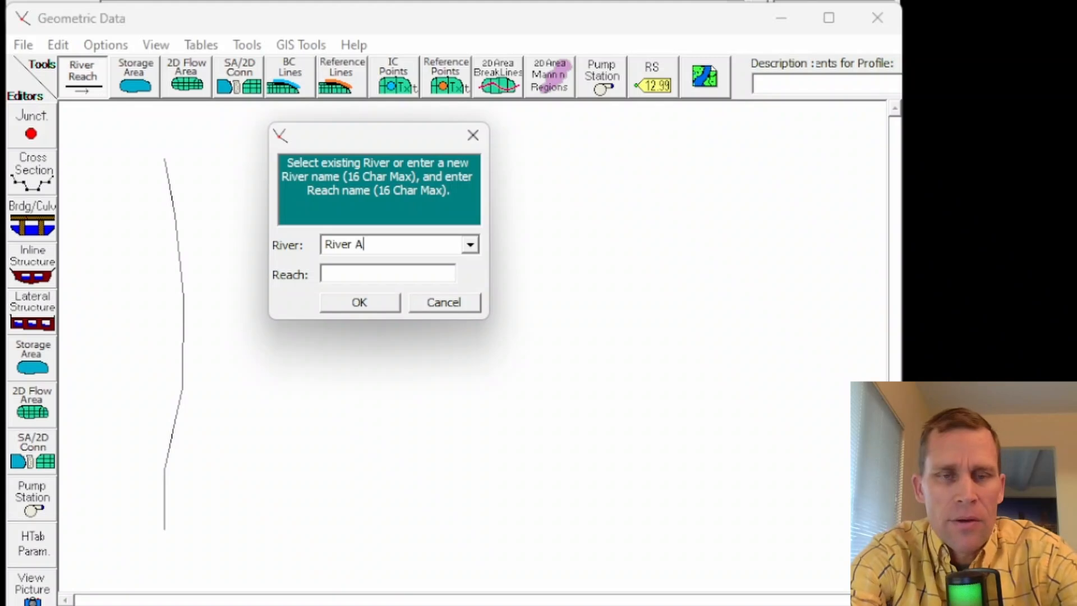
type("Reach 1")
key("Return")
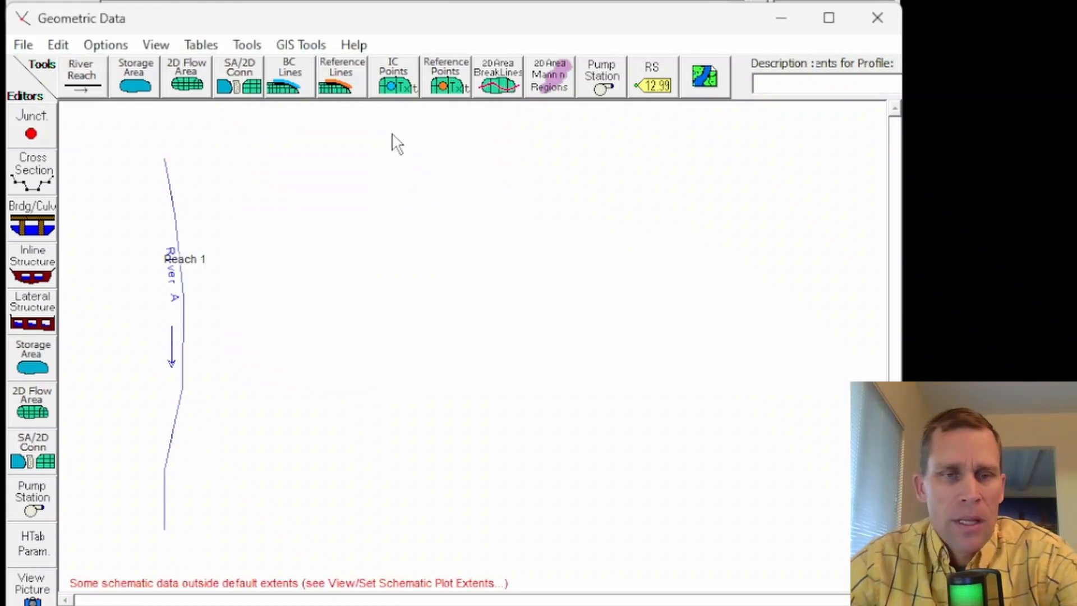
Add a new cross section at river station 0 on Reach 1 of River A
left_click(41, 180)
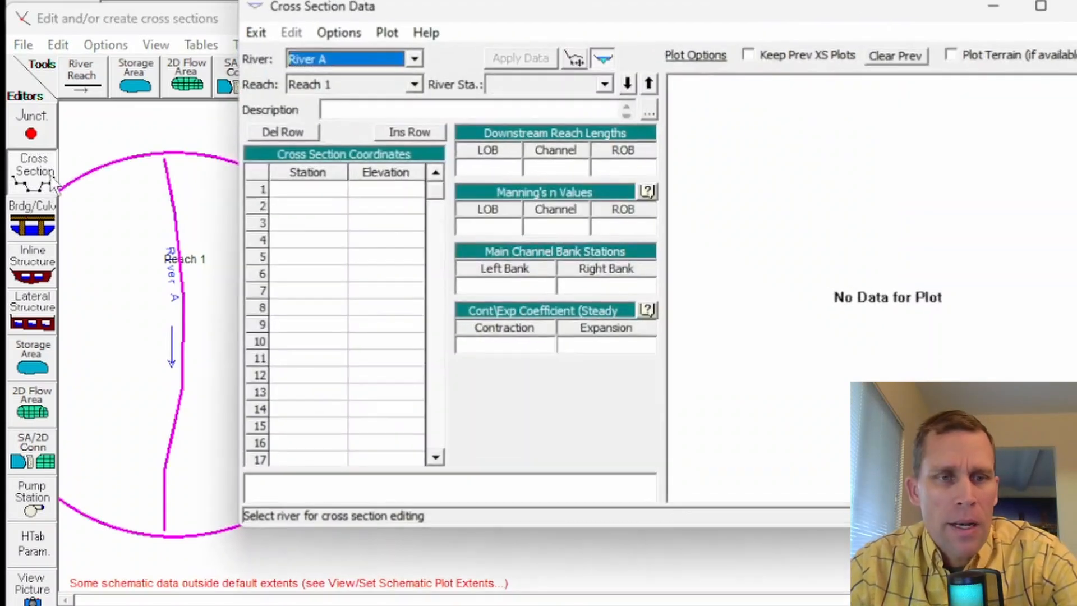
left_click(359, 34)
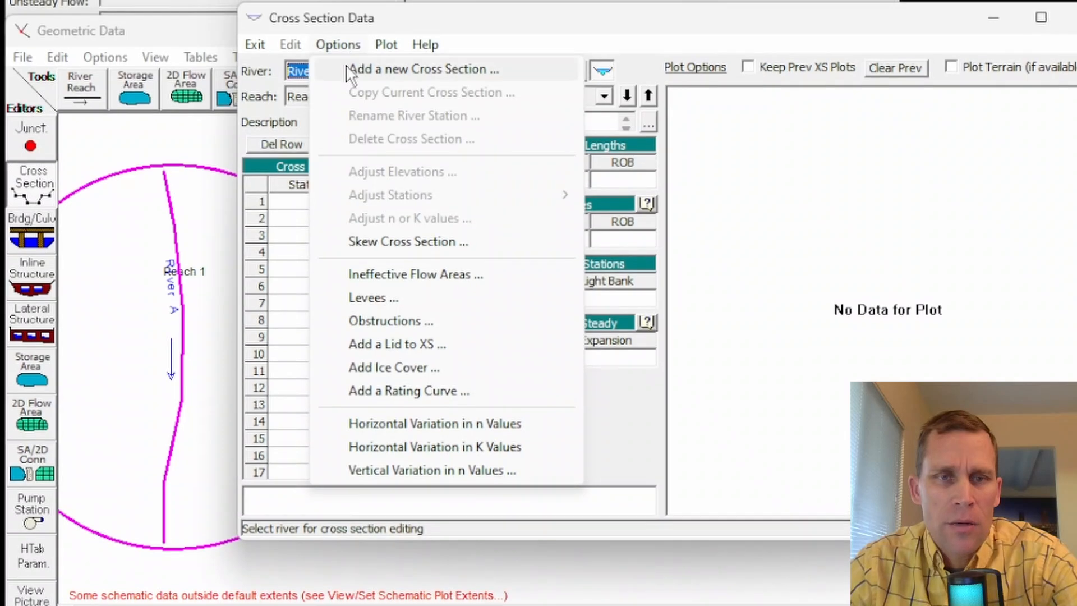
left_click(359, 70)
type("0")
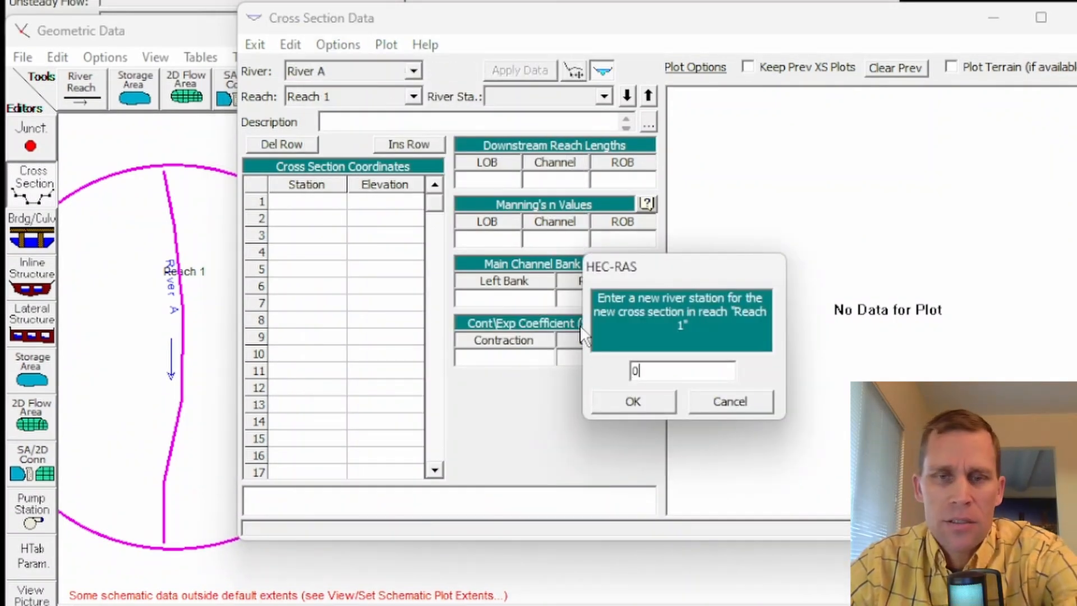
left_click(626, 400)
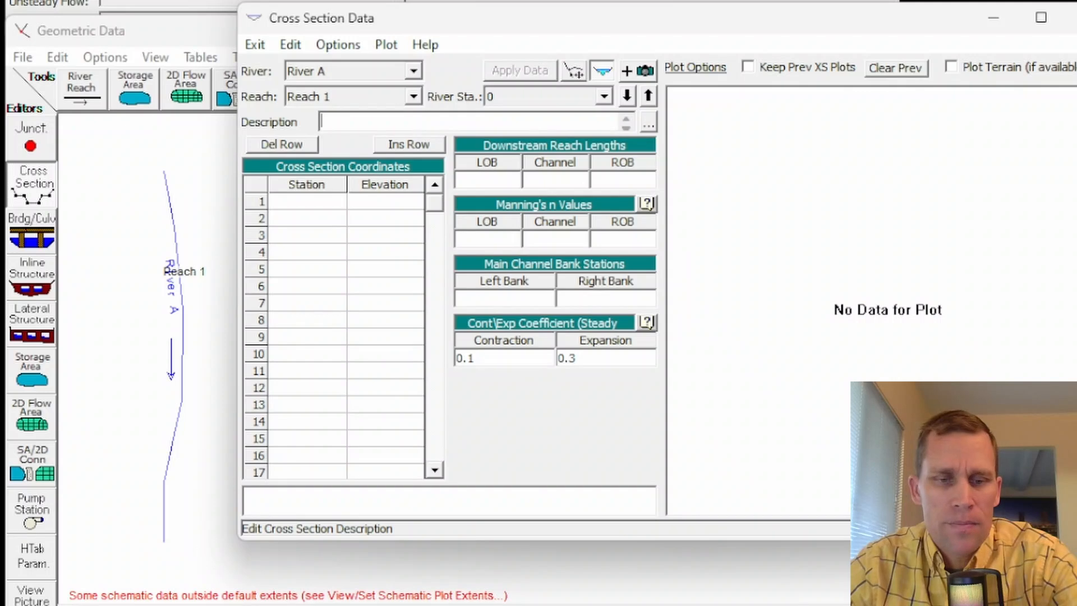
Paste the station/elevation coordinates for river station 0: 0/48, 30/40, 60/40, 90/32, 120/32, 150/40, 180/40 and 210/48
left_click_drag(298, 208, 370, 371)
key("ctrl+v")
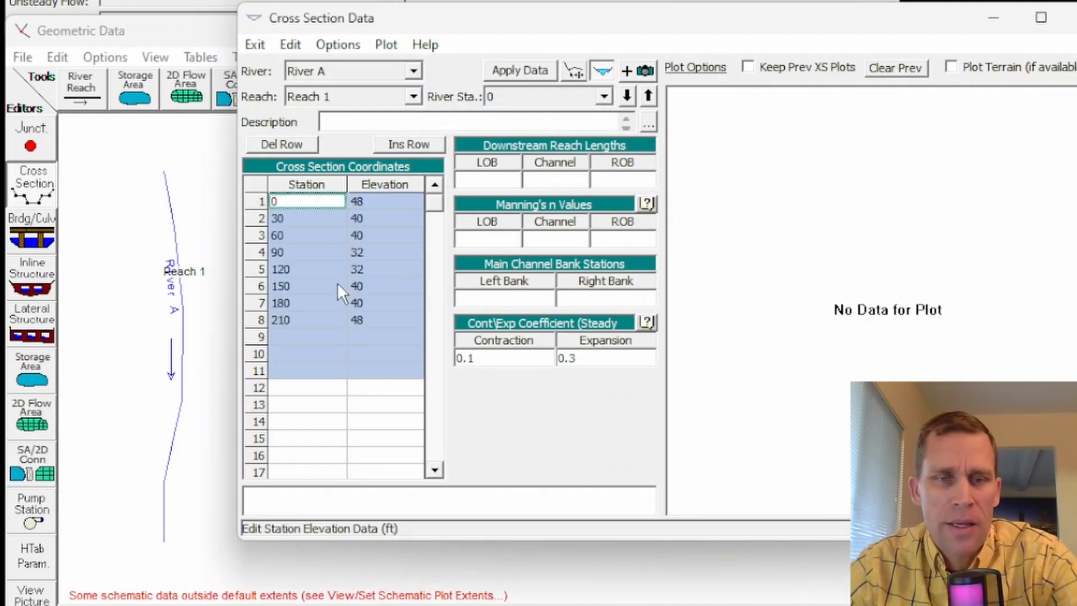
left_click(333, 275)
left_click_drag(303, 203, 364, 322)
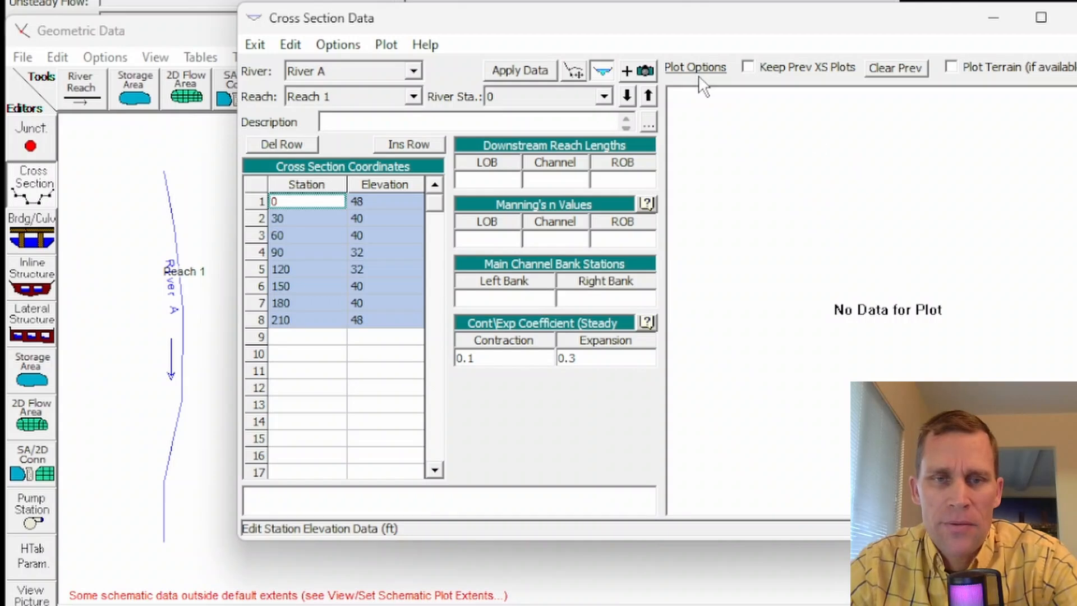
Set the downstream reach lengths of river station 0 to 0 for left overbank, channel and right overbank
left_click(485, 180)
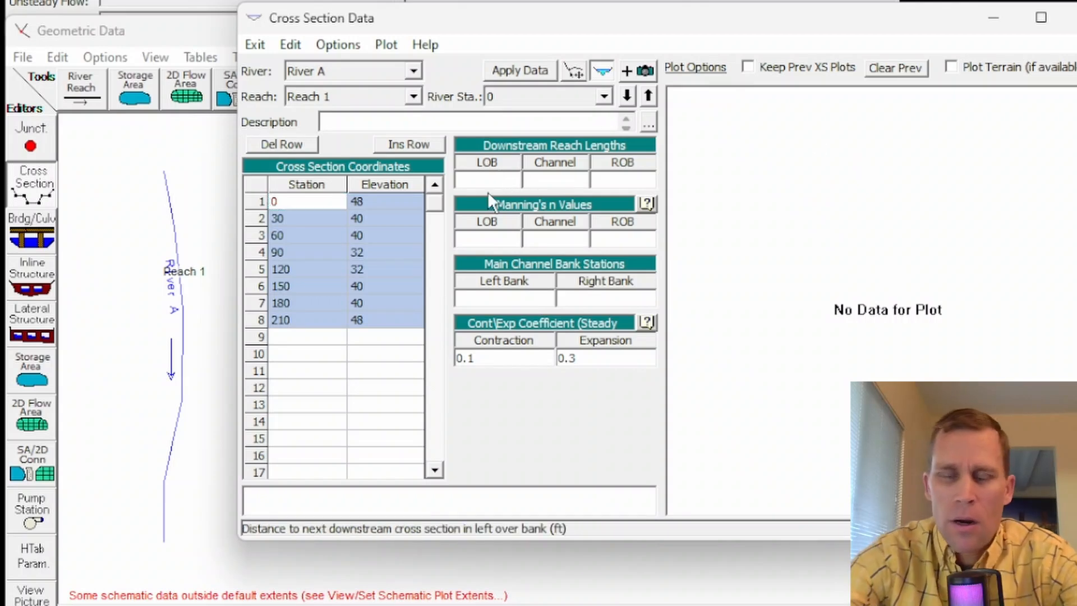
type("0")
key("Tab")
type("0")
key("Tab")
type("0")
key("Tab")
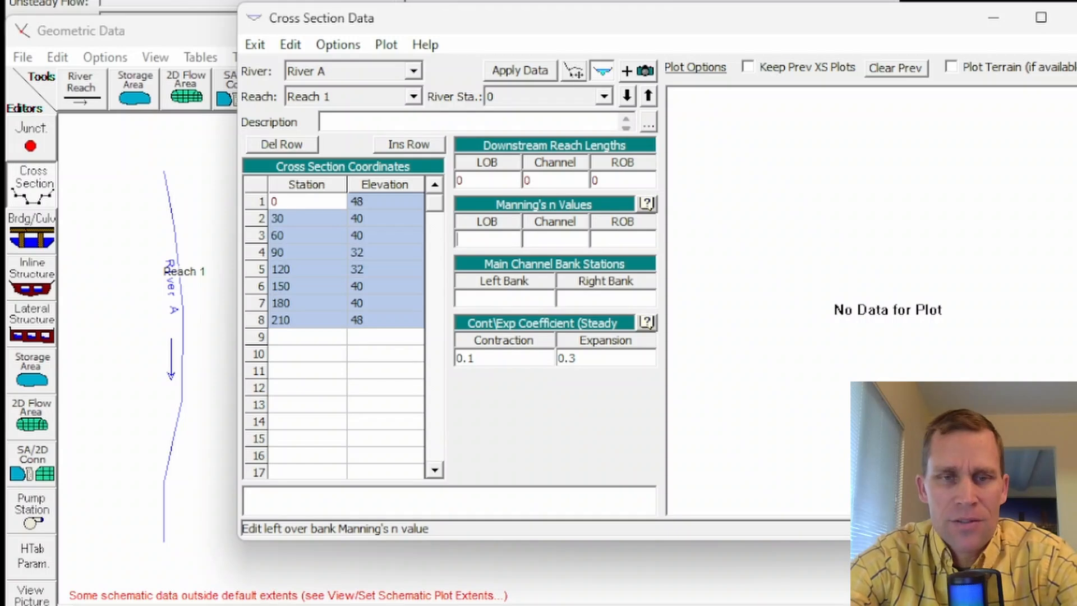
Set Manning's n for river station 0 to 0.05 left overbank, 0.03 channel and 0.05 right overbank
type("0.05")
key("Tab")
type("0.03")
key("Tab")
type("0.05")
key("Tab")
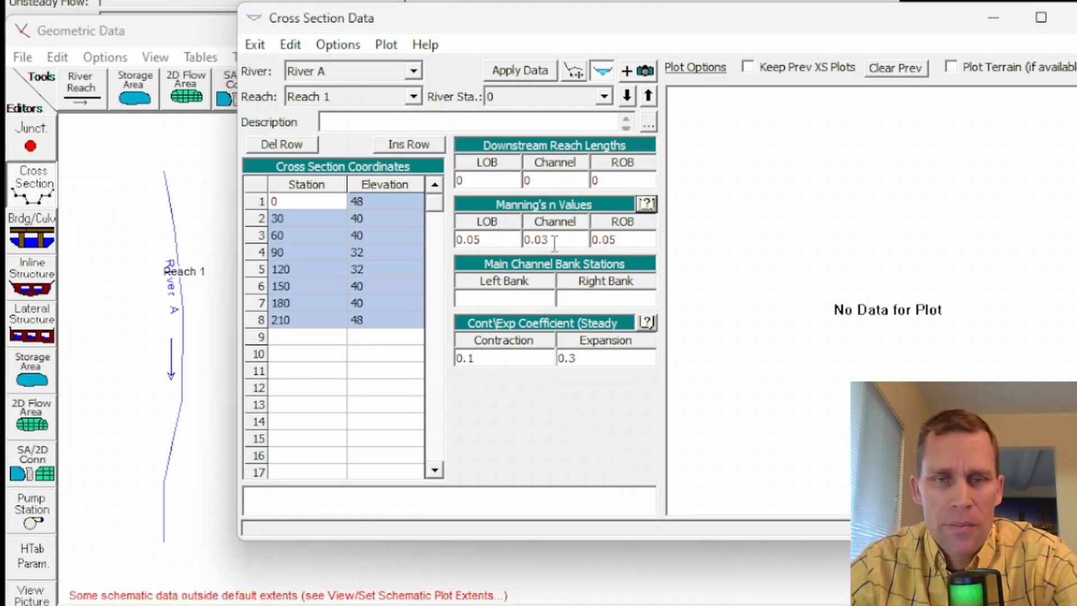
Set the main channel bank stations to 60 left and 150 right, and apply the cross section data
left_click(524, 299)
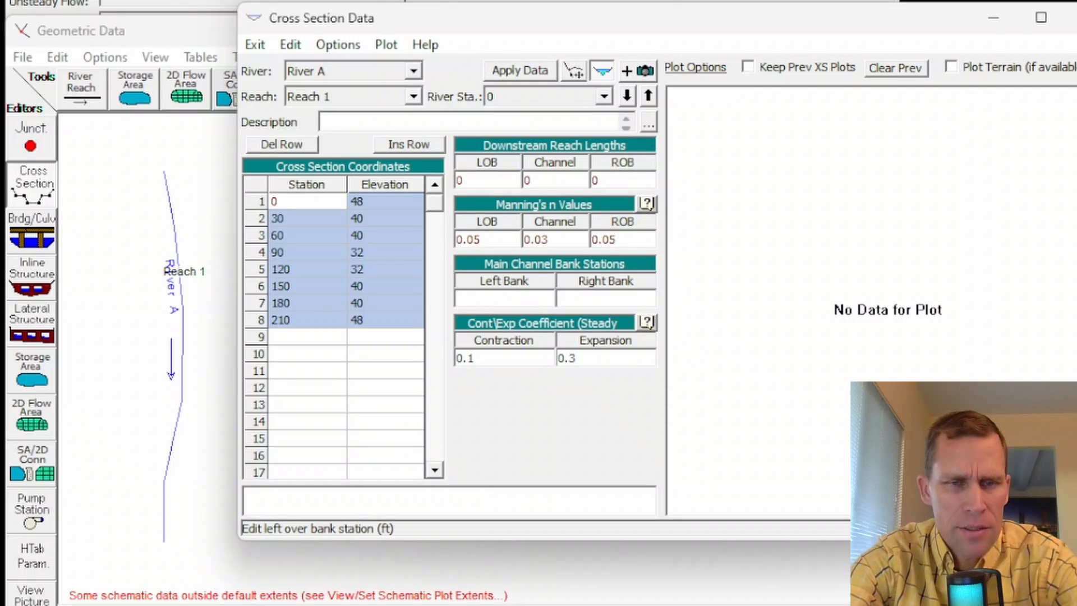
key("Tab")
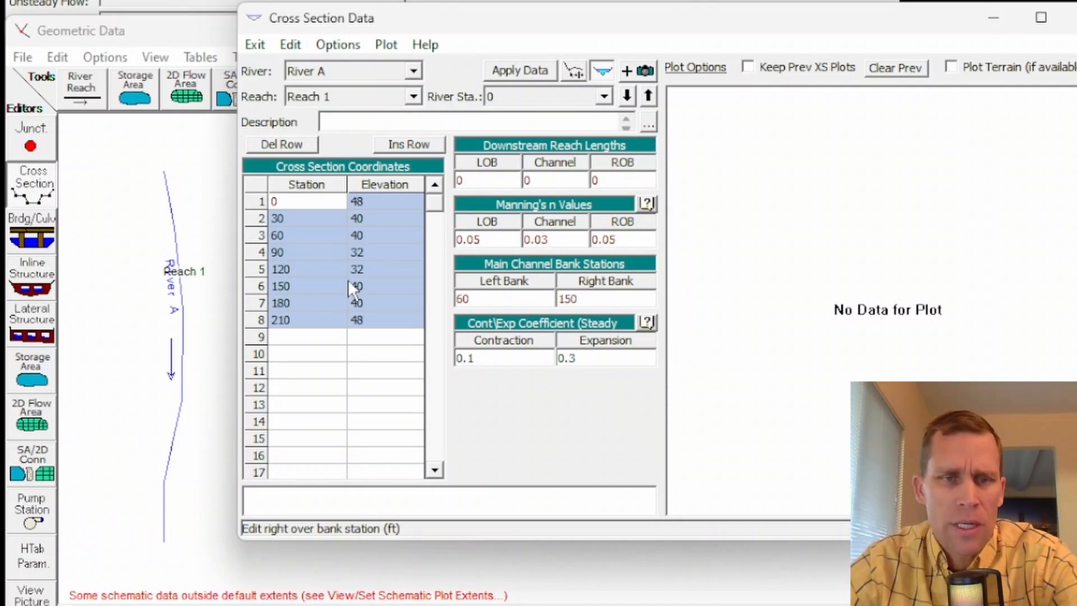
left_click(490, 76)
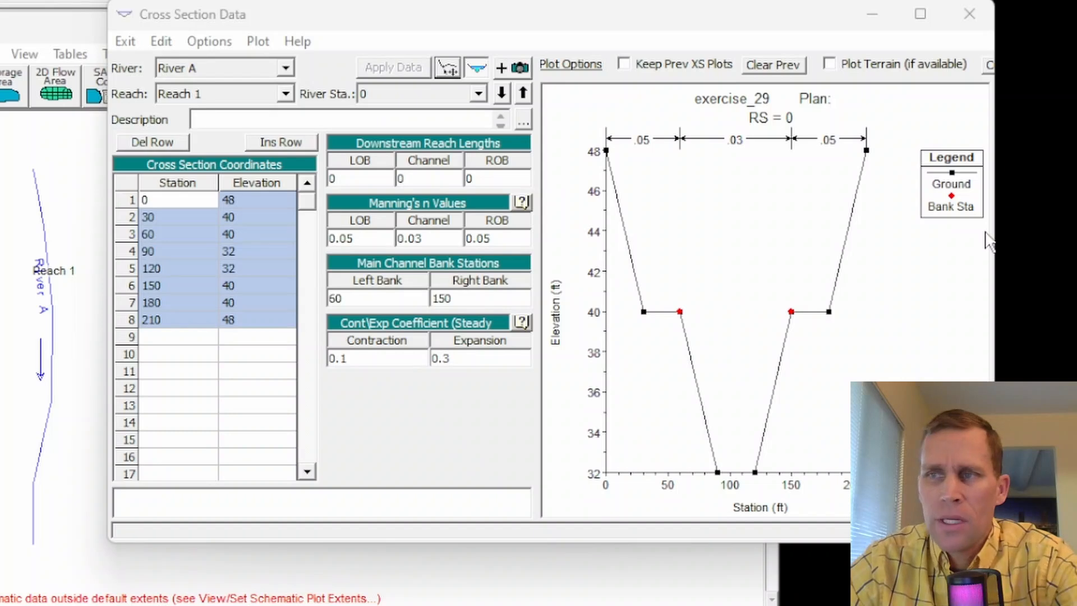
Copy the current cross section to river station 2000 on River A, Reach 1
left_click(211, 40)
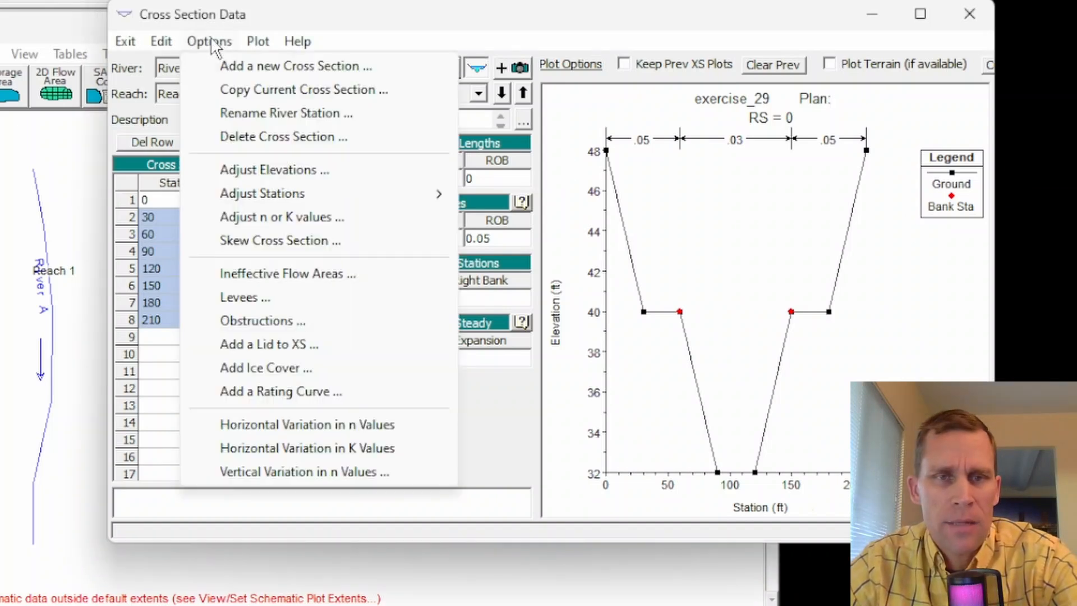
left_click(253, 90)
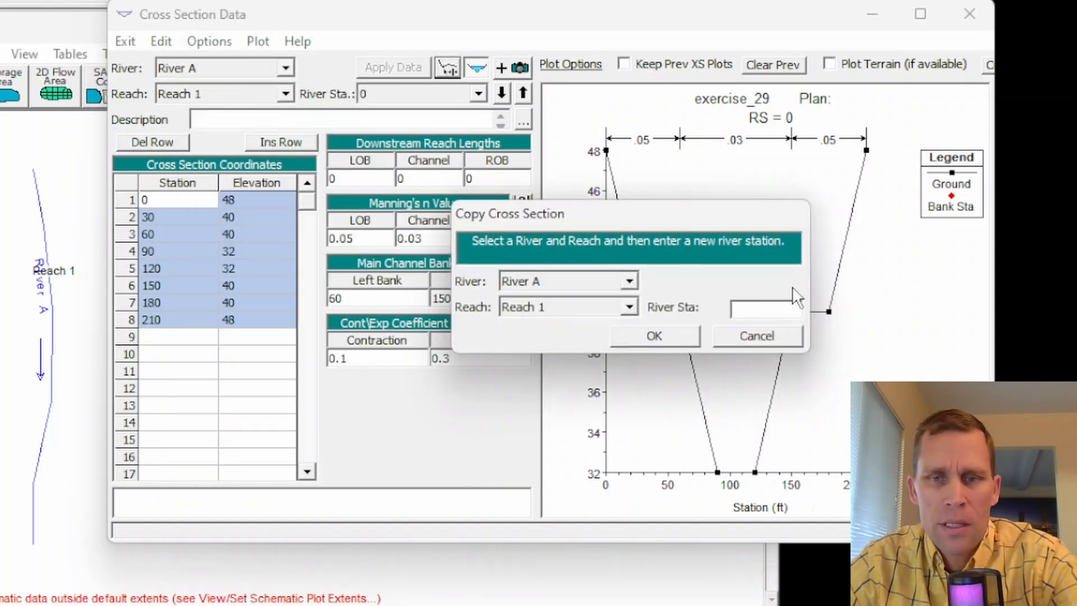
double_click(769, 310)
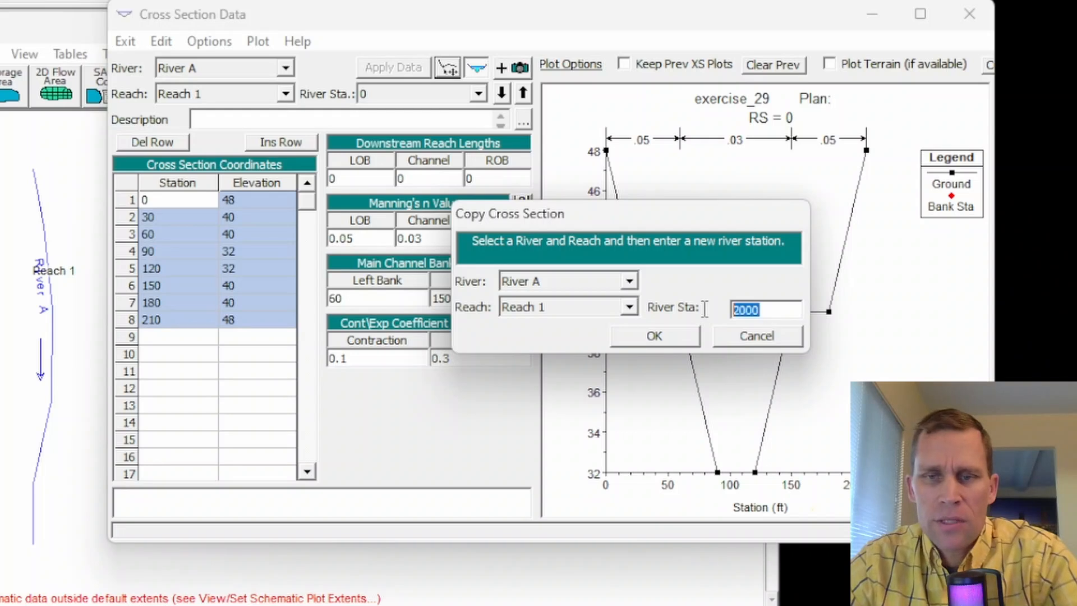
left_click(654, 336)
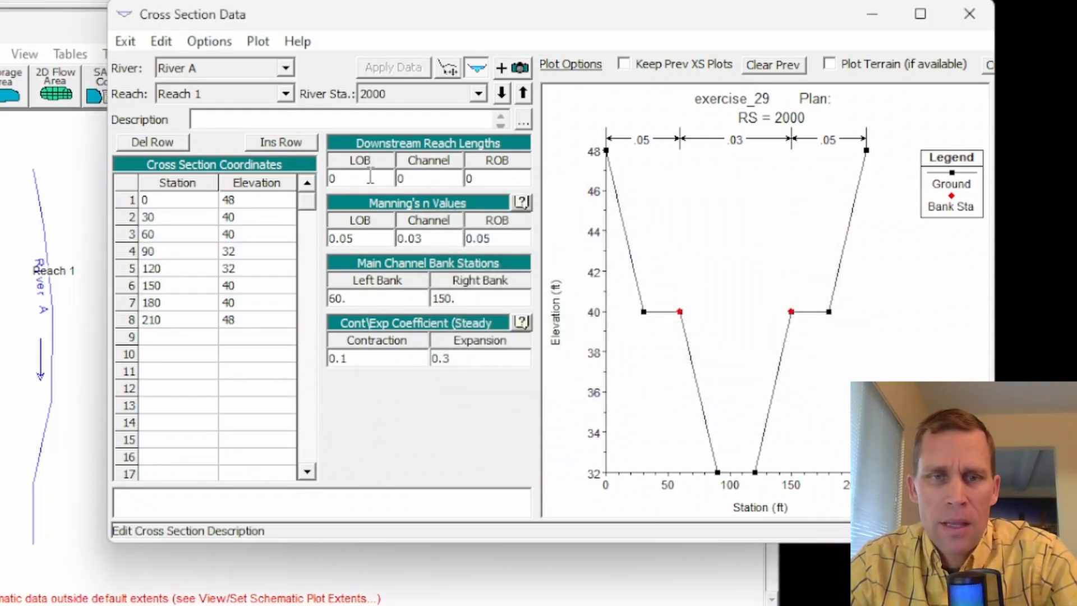
Set all three downstream reach lengths of river station 2000 to 2000 ft
left_click(393, 179)
type("2000")
key("Tab")
type("2000")
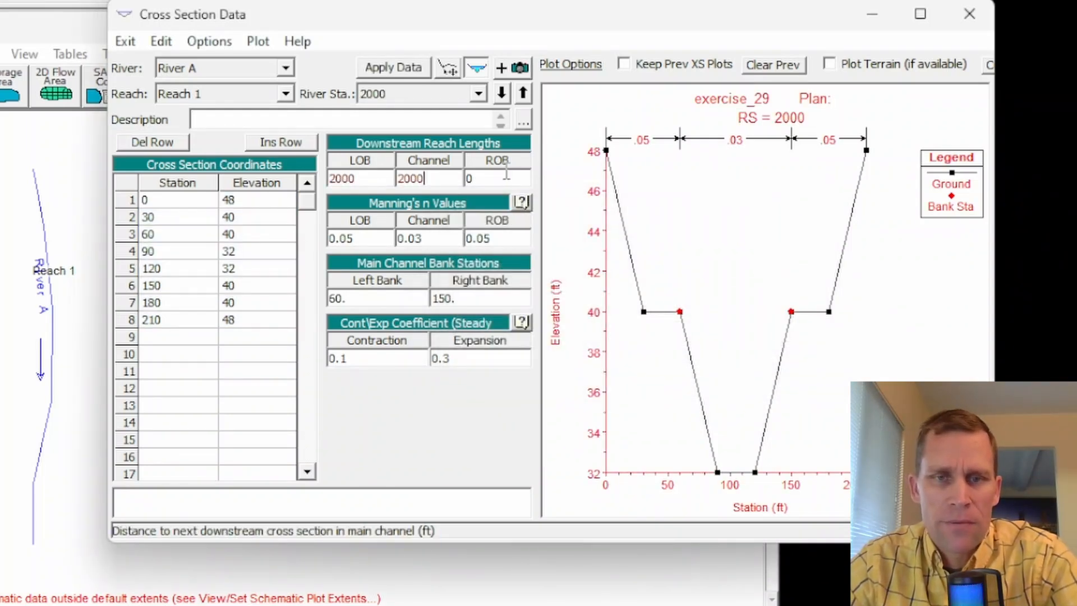
key("Tab")
type("2000")
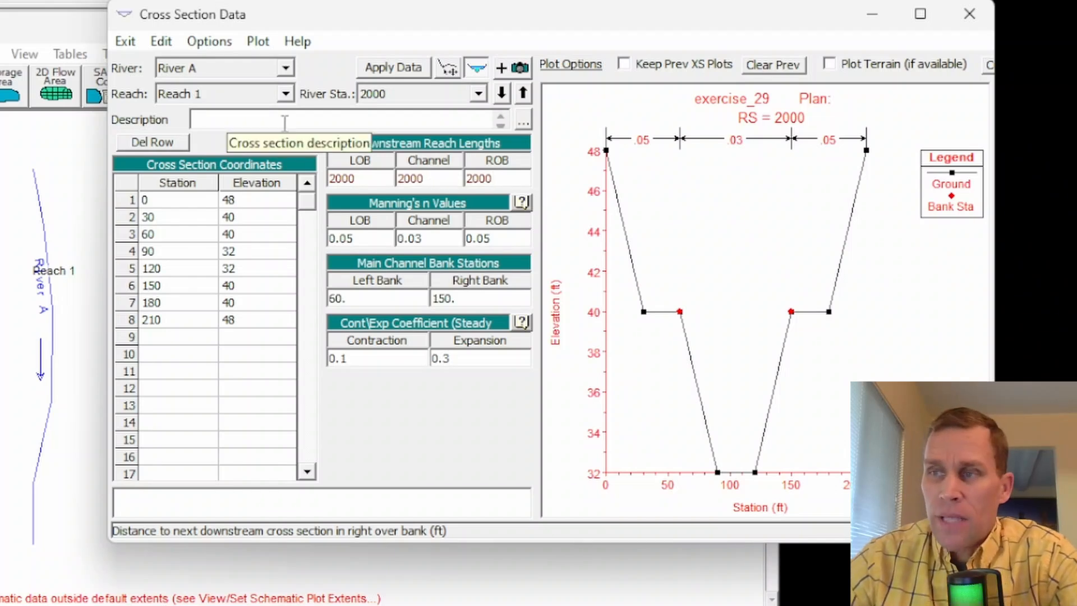
Raise all elevations of river station 2000 by 20 ft, apply the data and close the cross section editor
left_click(168, 43)
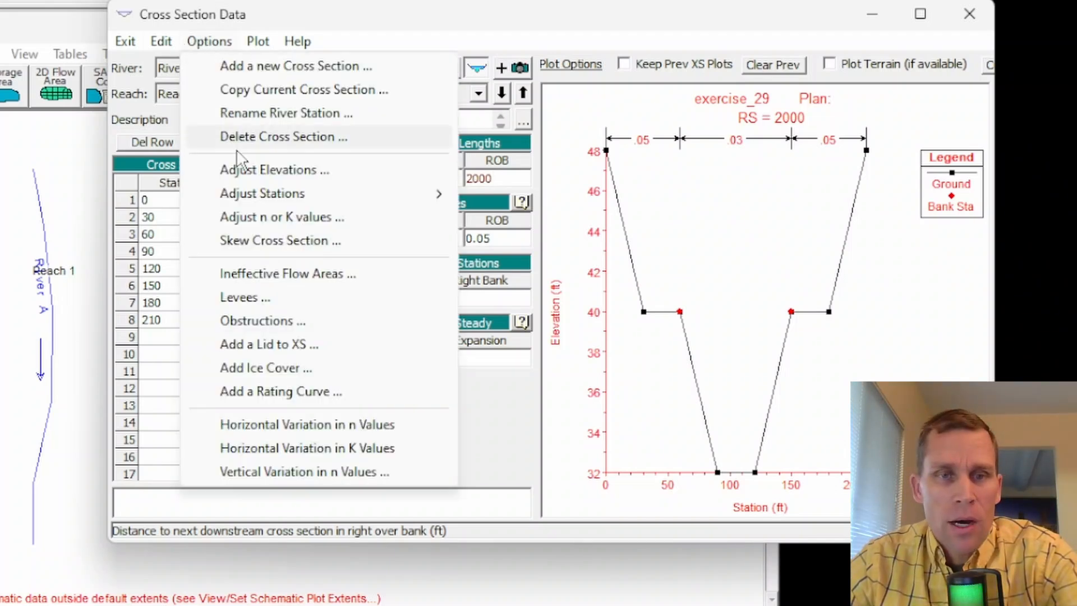
left_click(250, 170)
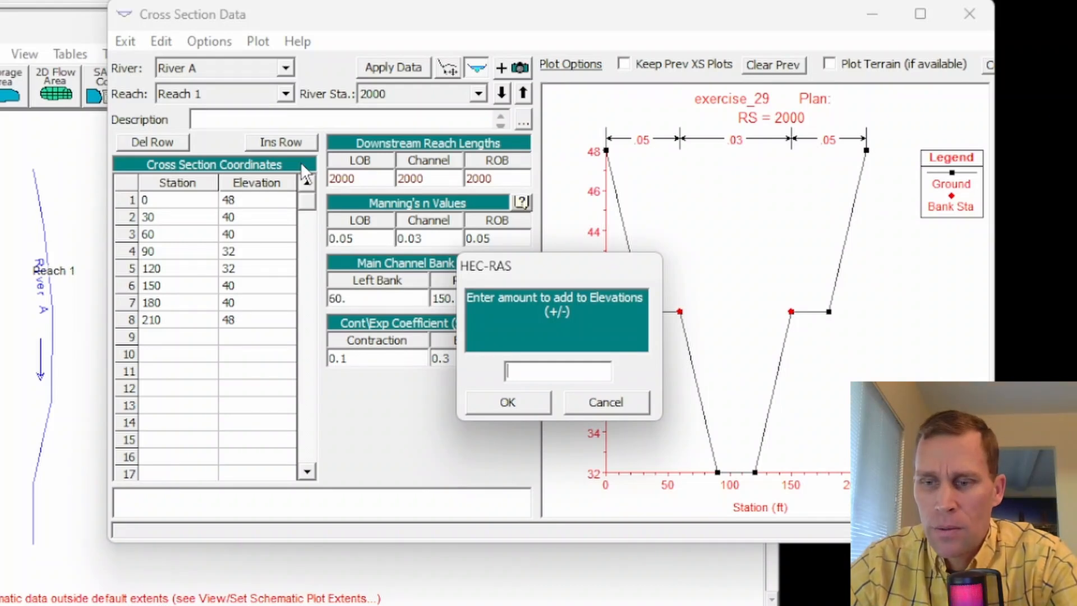
type("20")
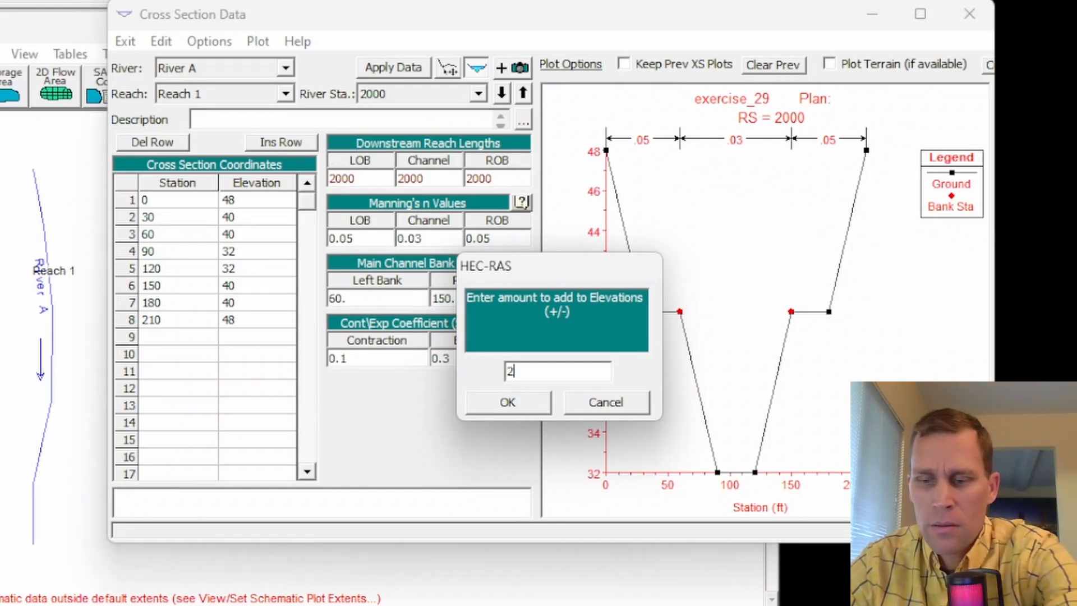
left_click(507, 402)
left_click(400, 66)
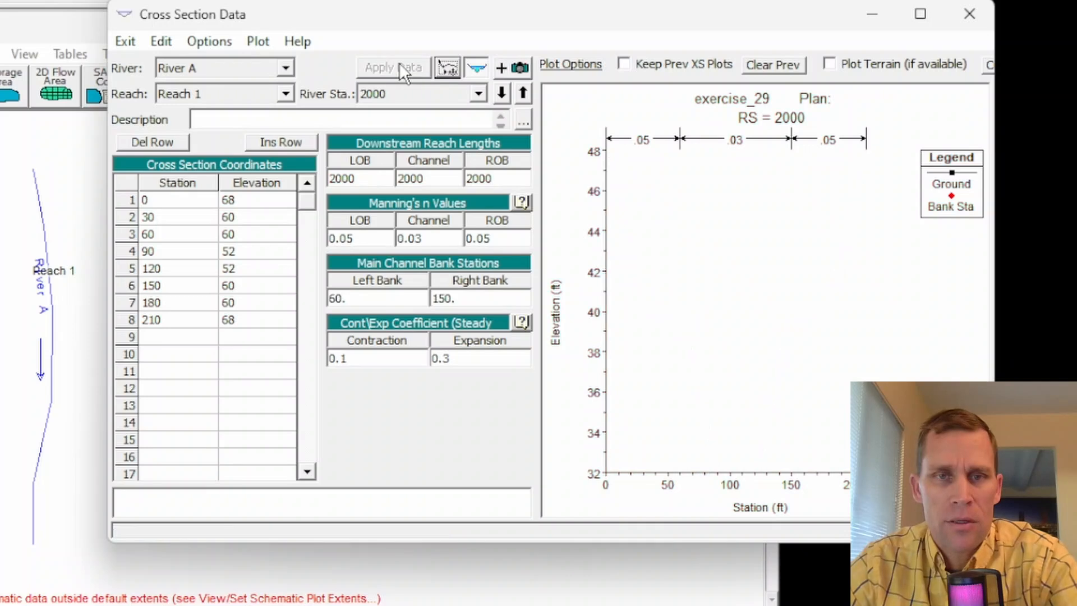
left_click(968, 13)
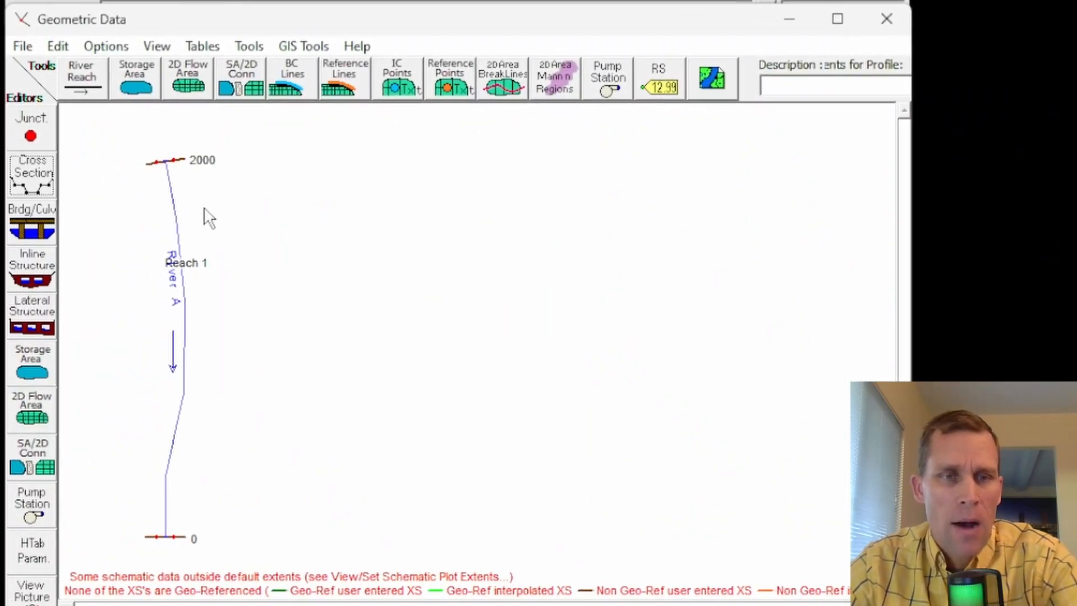
Interpolate cross sections along all of River A, Reach 1 with a maximum spacing of 100 ft
left_click(248, 46)
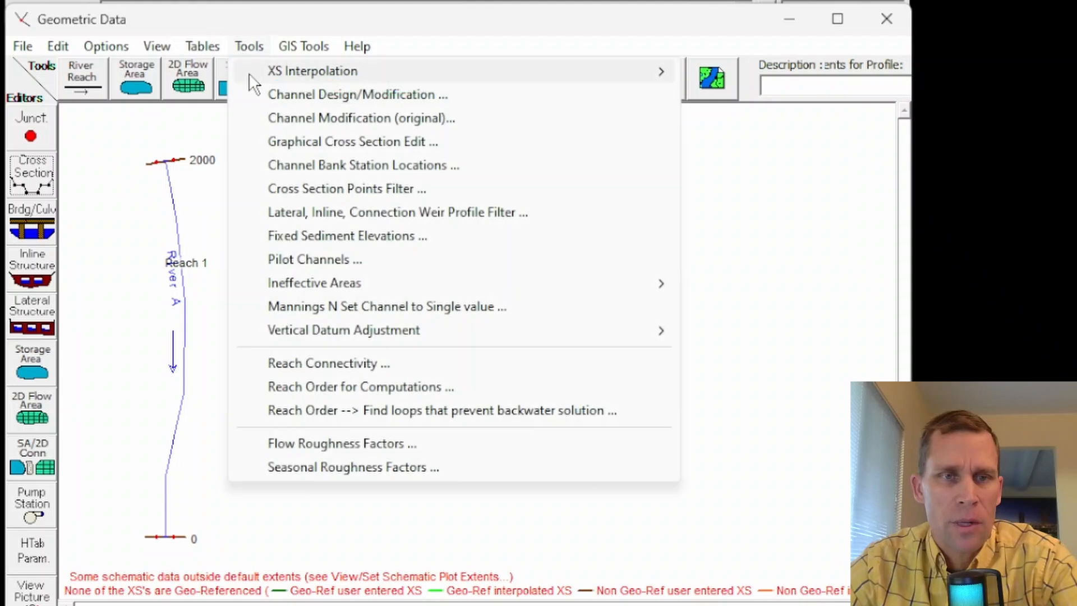
mouse_move(547, 70)
left_click(781, 74)
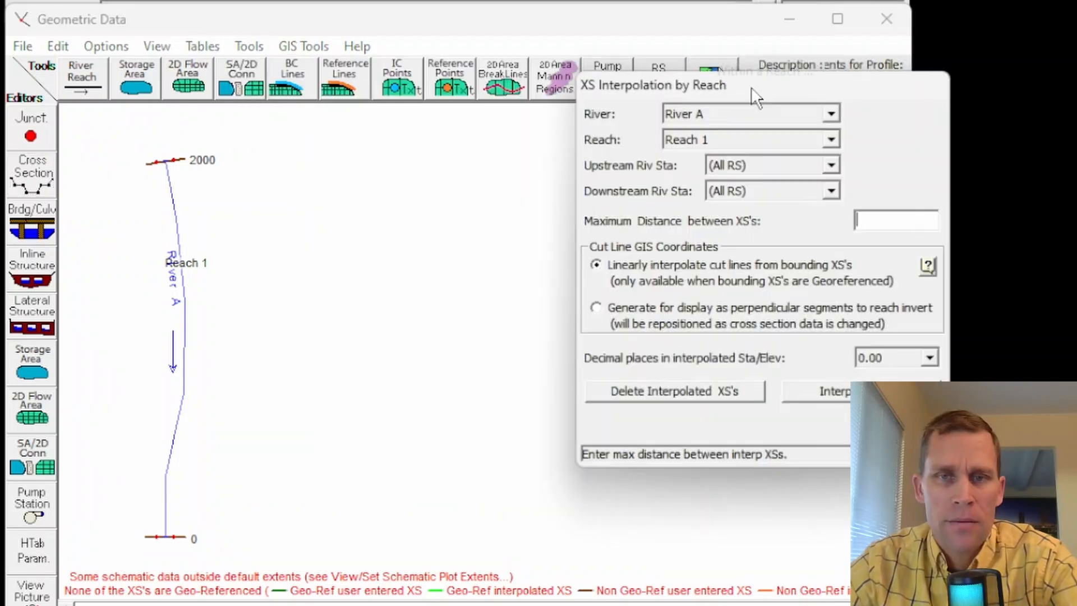
left_click_drag(736, 90, 475, 85)
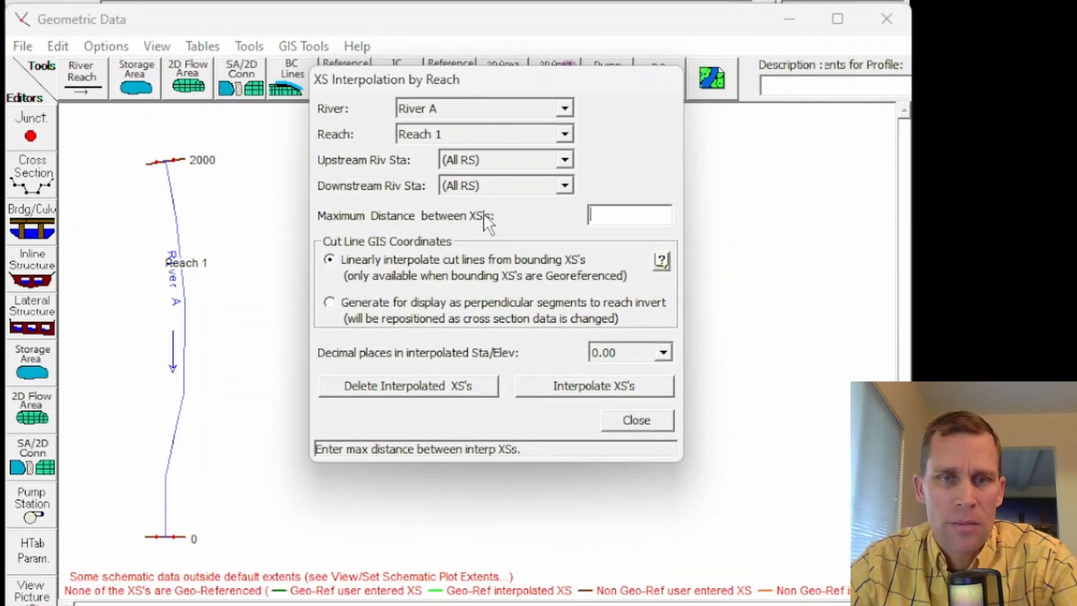
type("100")
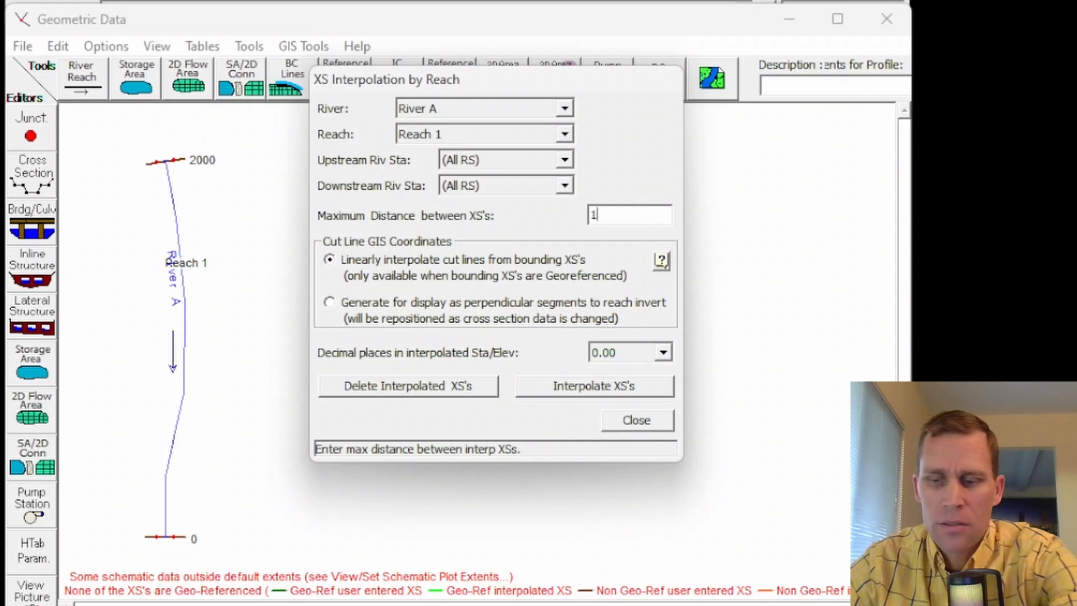
left_click(592, 388)
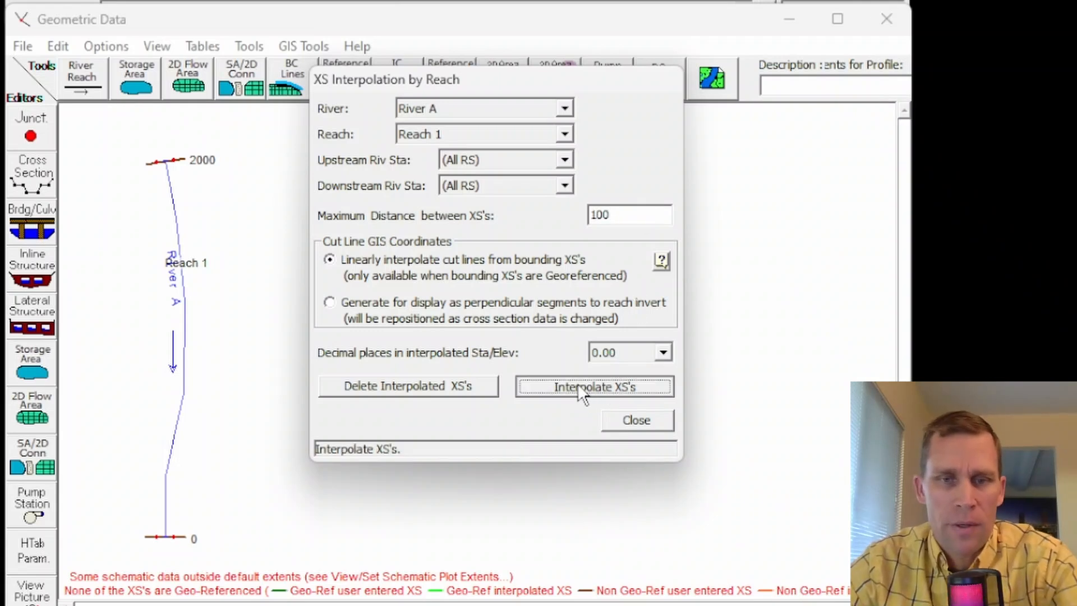
left_click(625, 421)
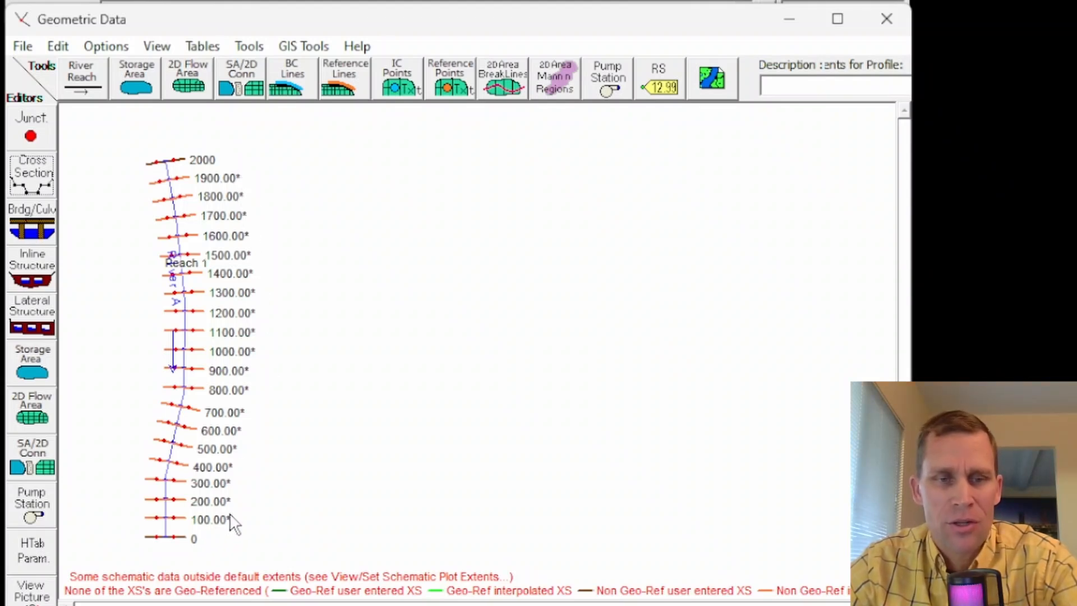
Save the geometry data in the project folder with the title 1%_slope
left_click(23, 47)
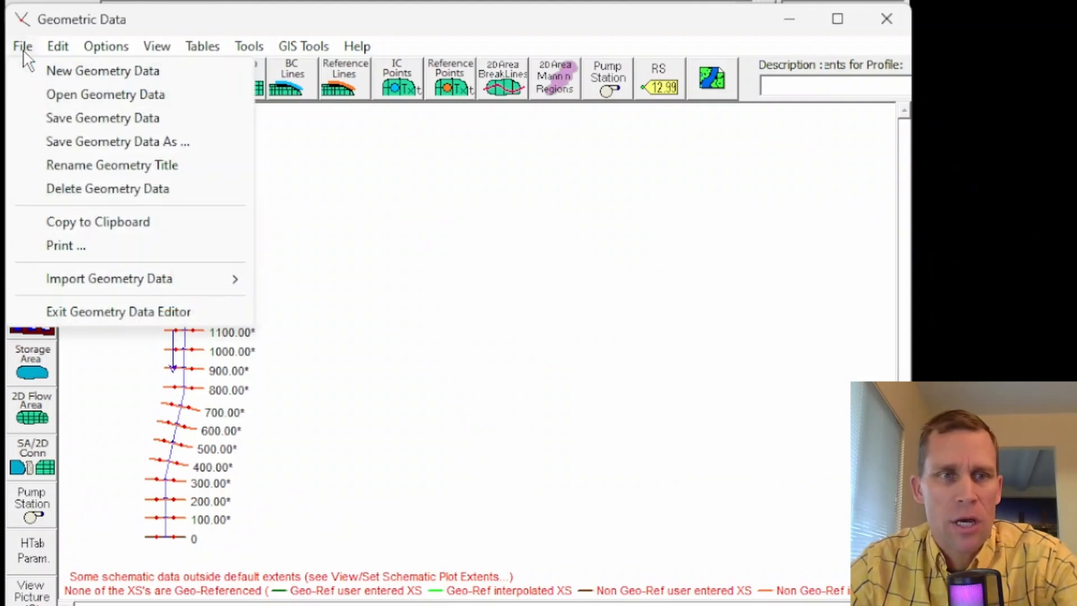
left_click(89, 140)
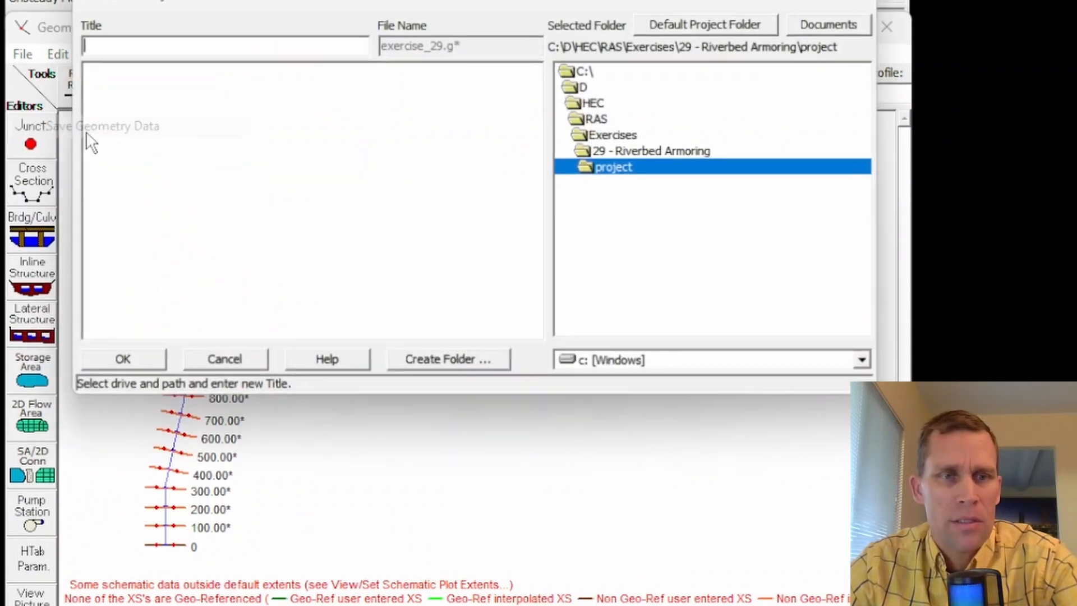
type("1")
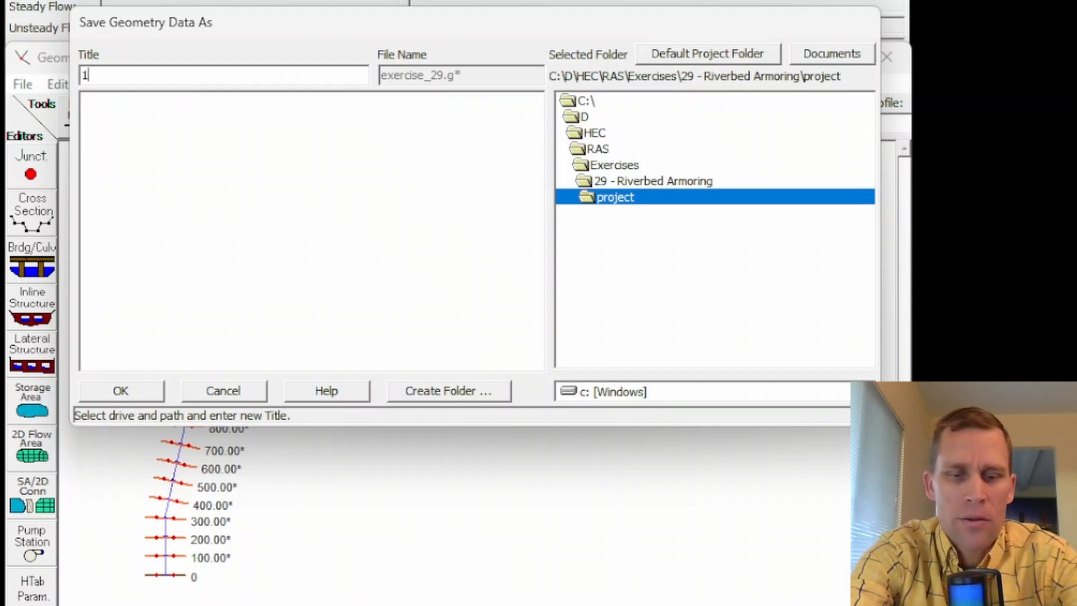
type("%_slope")
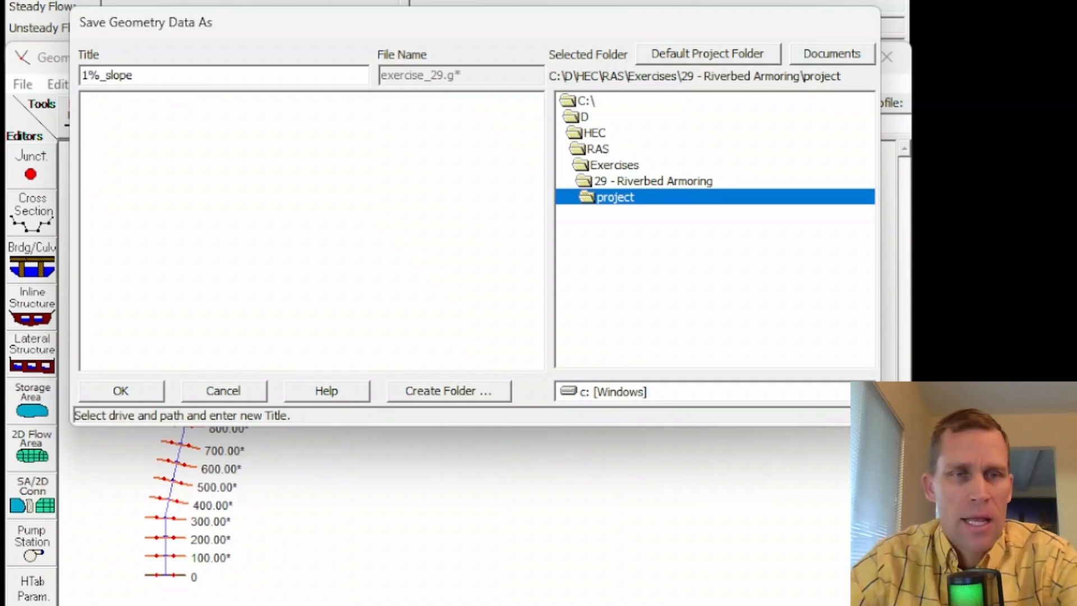
left_click(119, 392)
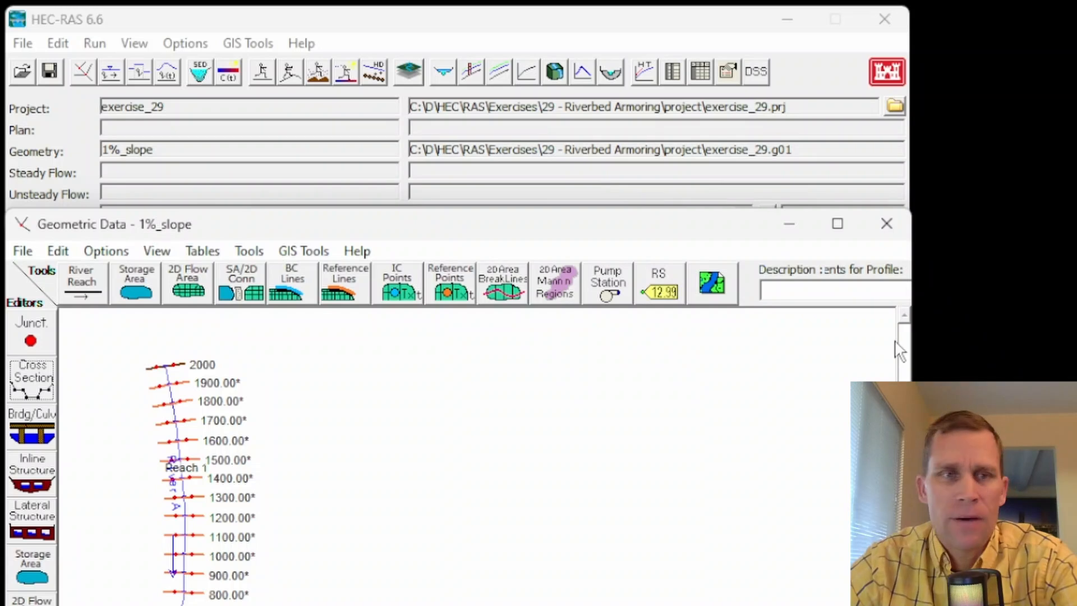
Open the quasi-unsteady flow data and assign river station 0 a Normal Depth boundary with a friction slope of 0.01
left_click(191, 29)
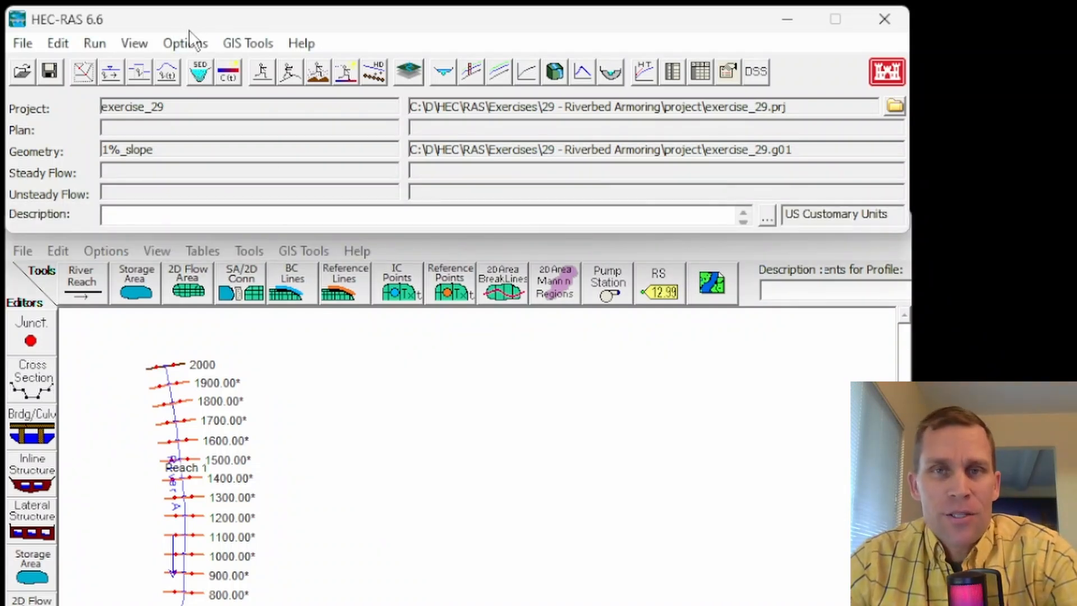
left_click(140, 74)
left_click_drag(547, 220, 362, 243)
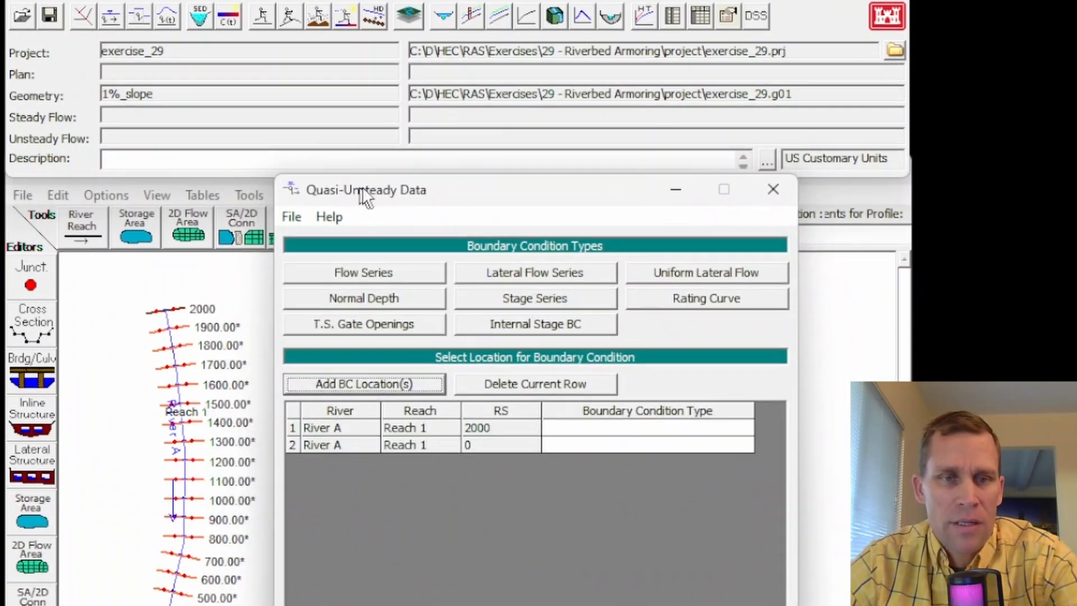
left_click_drag(362, 189, 373, 184)
left_click(561, 444)
left_click(364, 298)
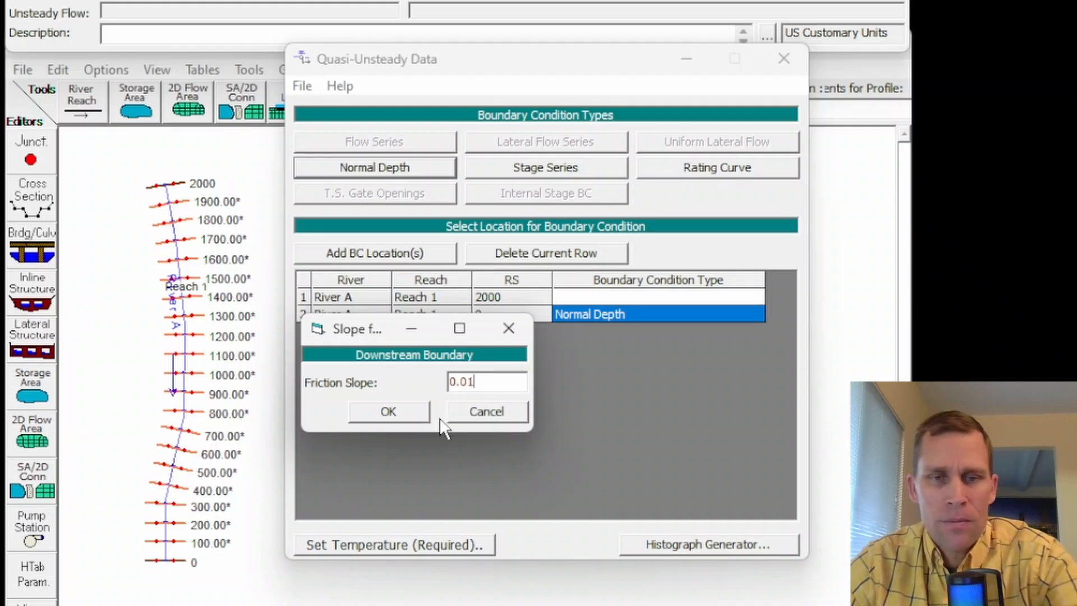
left_click(411, 415)
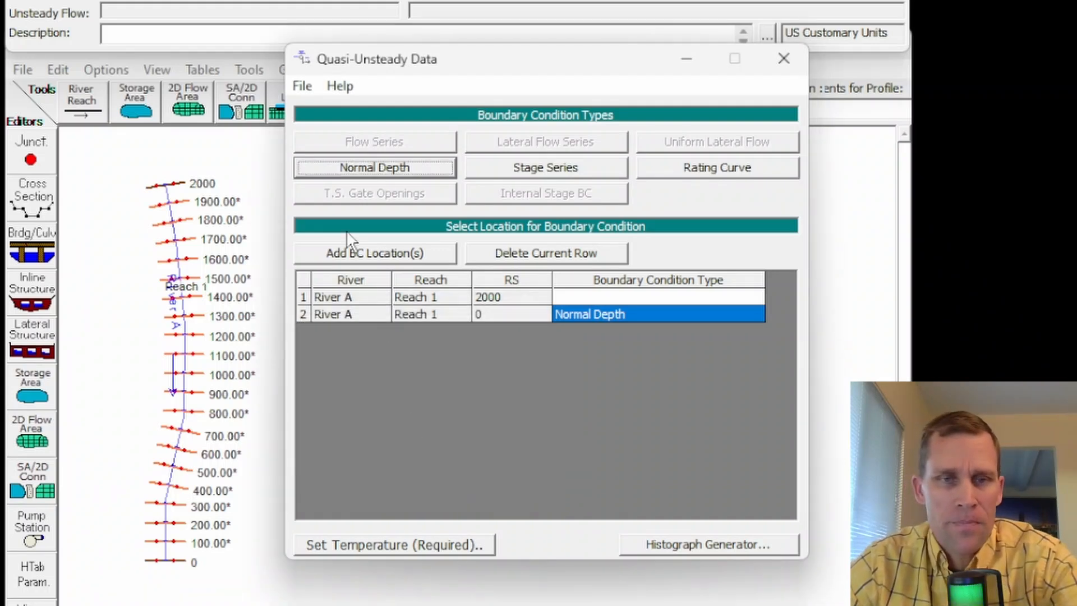
Assign a Flow Series boundary to river station 2000, using a manually entered table referenced to simulation time
left_click(573, 298)
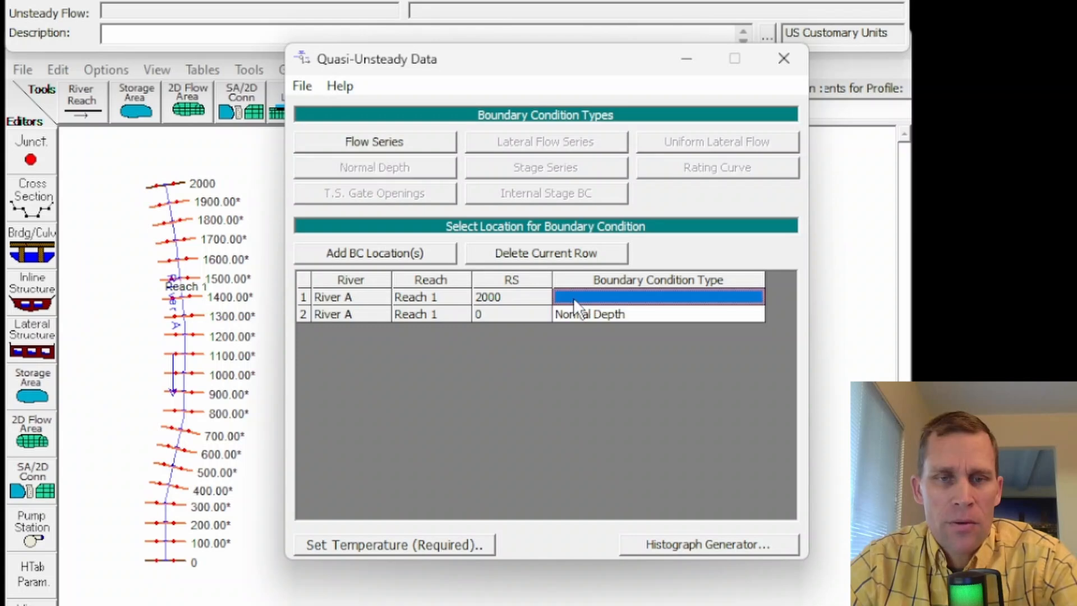
left_click(361, 143)
mouse_move(498, 21)
left_mouse_down()
mouse_move(528, 18)
mouse_move(510, 14)
left_mouse_up()
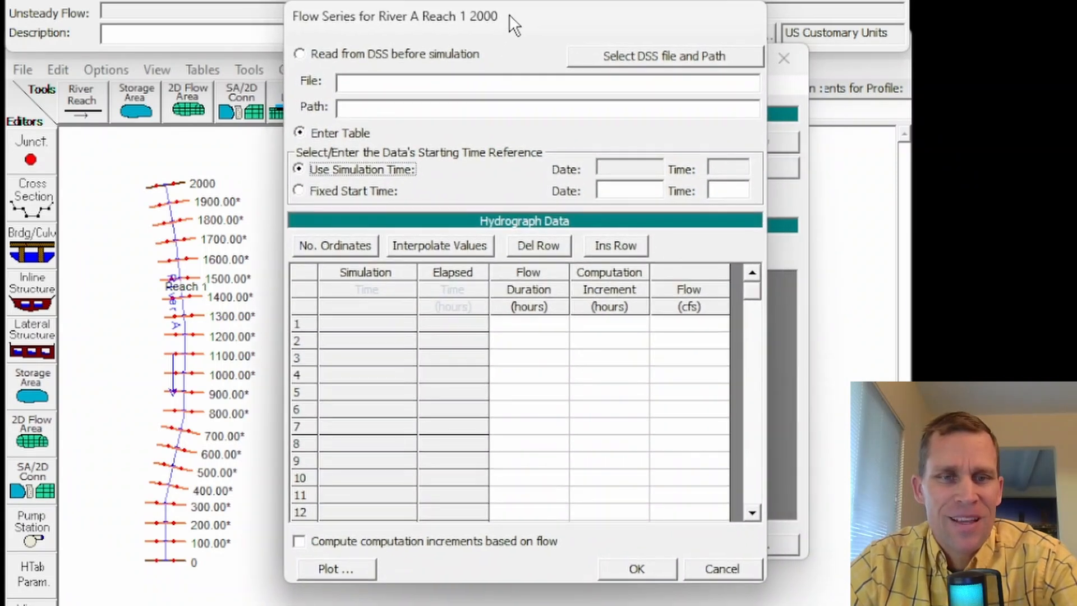
left_click(300, 134)
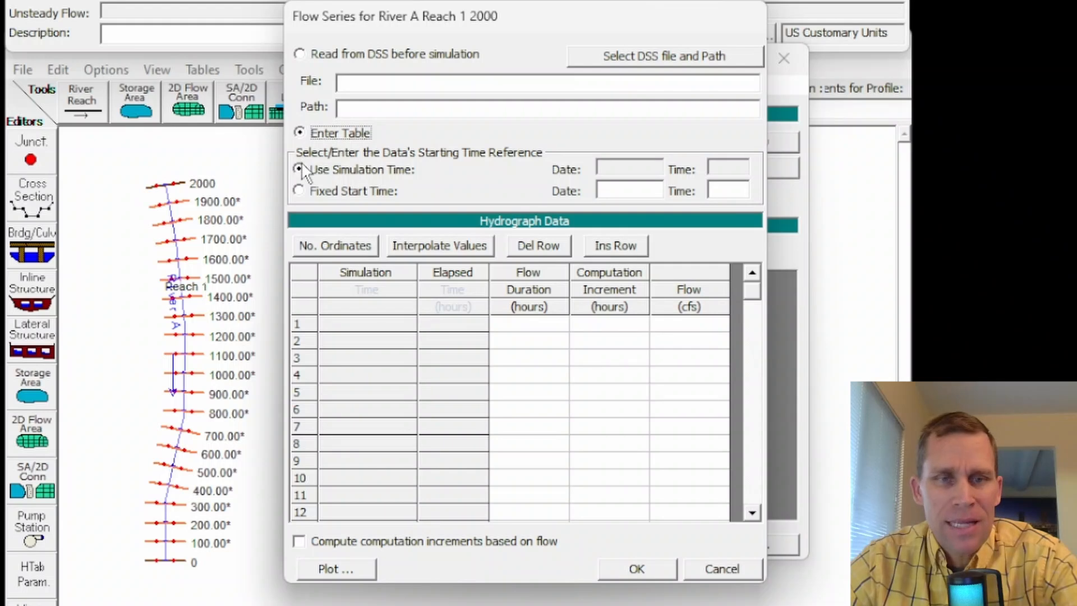
left_click(299, 167)
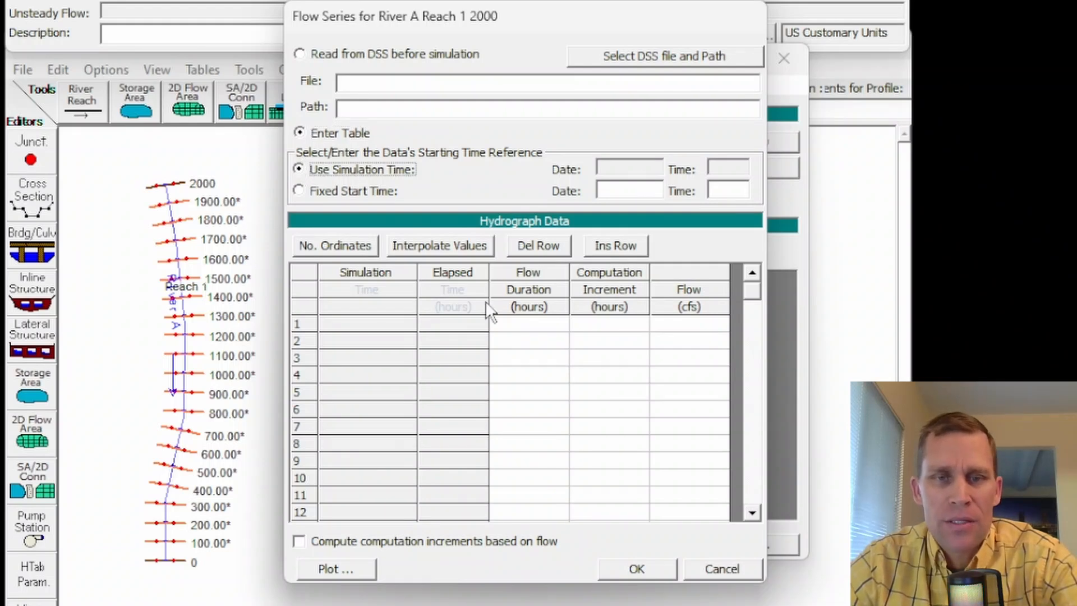
Paste the copied hydrograph with 24-hour durations, 1-hour computation increments and 10 cfs flows into the flow series and accept it
left_click_drag(519, 325, 692, 462)
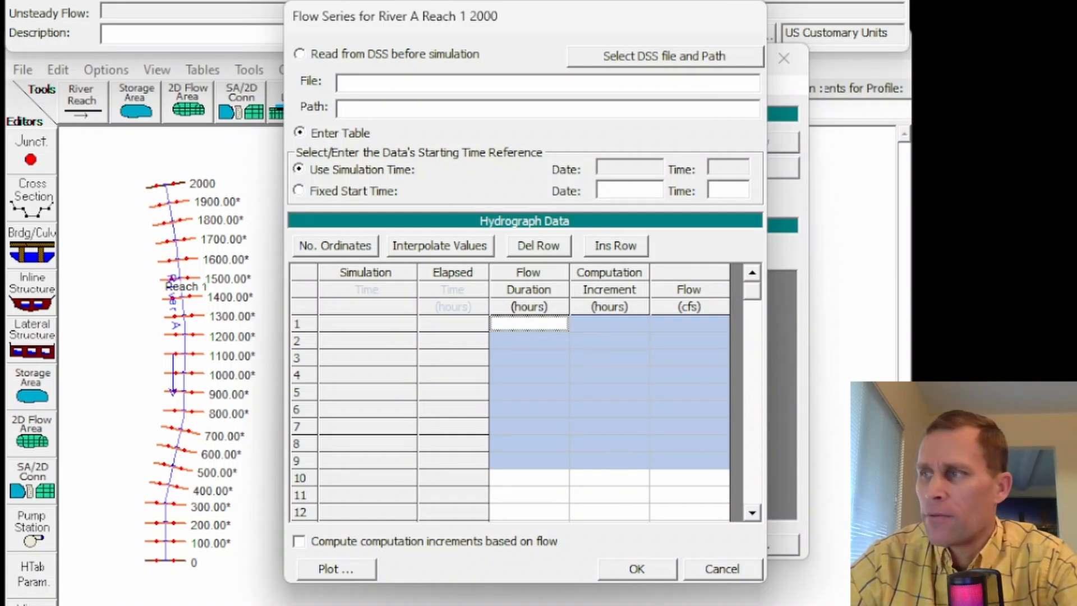
left_click(525, 392)
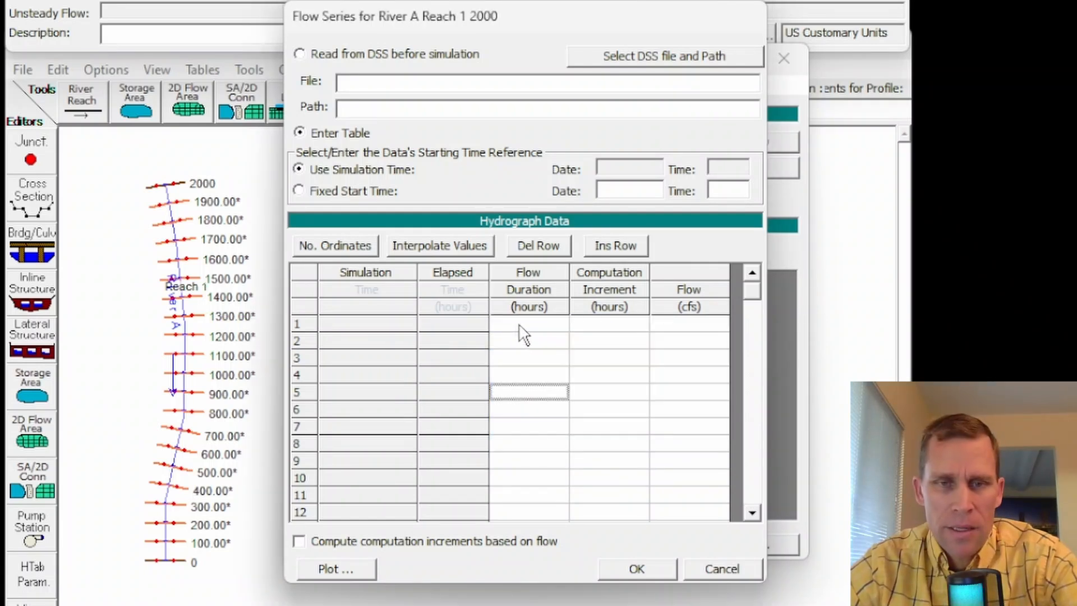
left_click_drag(519, 329, 681, 472)
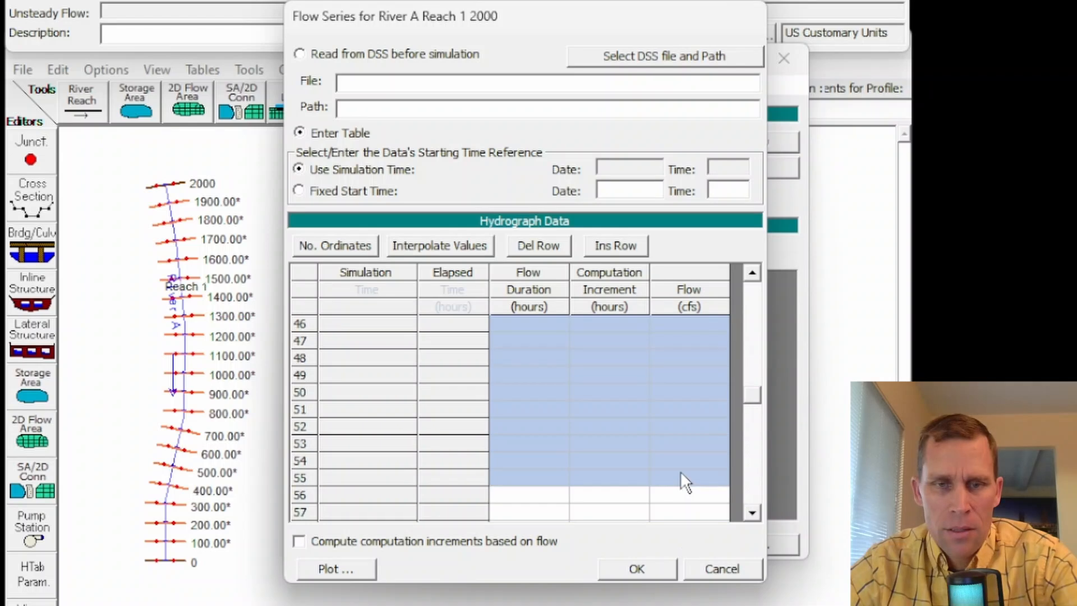
key("ctrl+v")
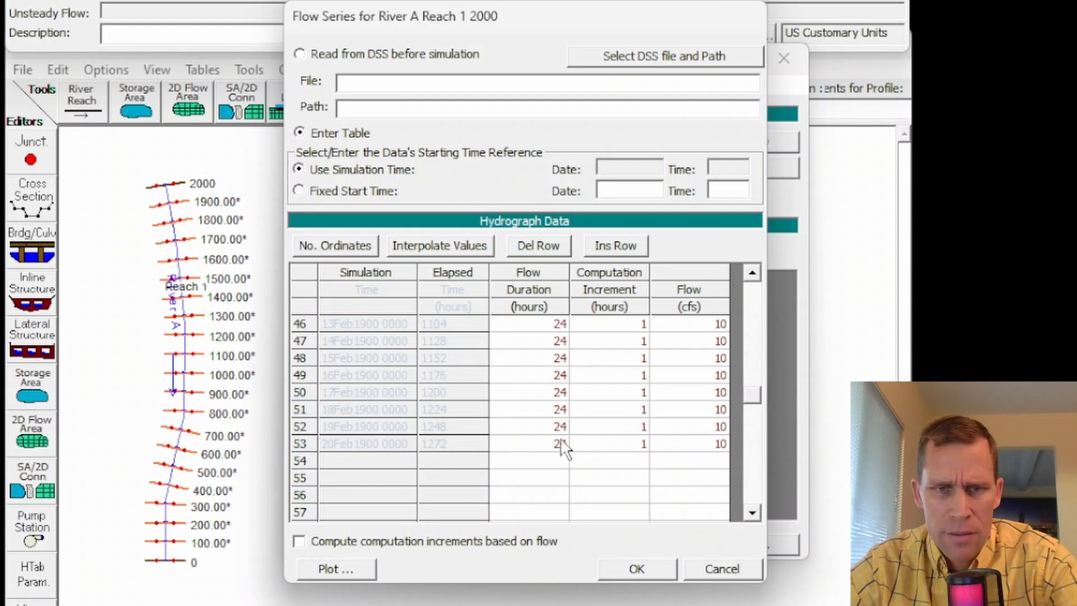
left_click(709, 446)
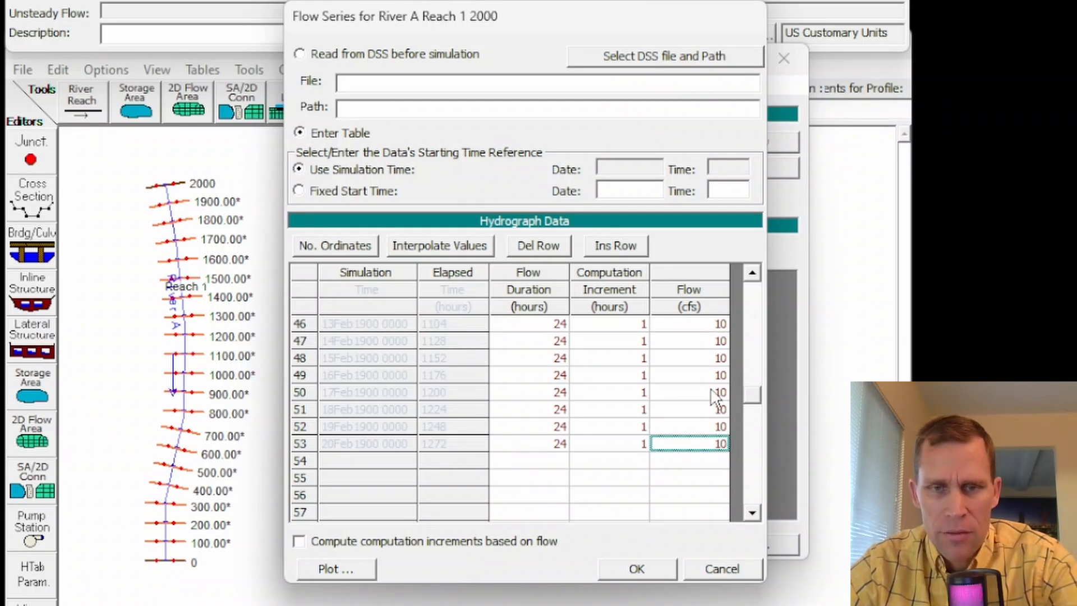
left_click_drag(709, 363, 684, 140)
left_click(689, 356)
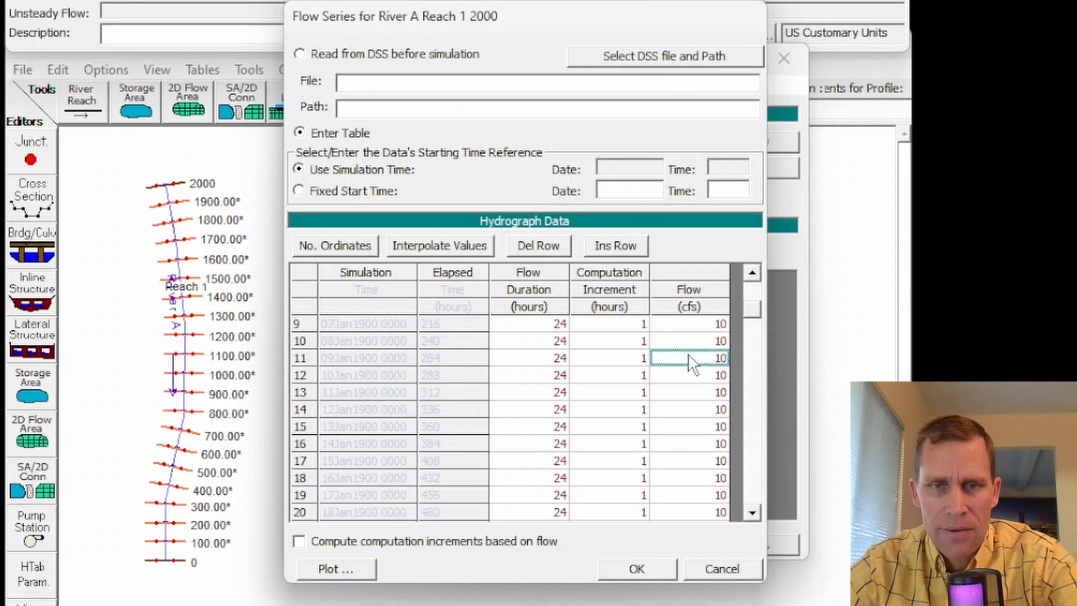
left_click(688, 325)
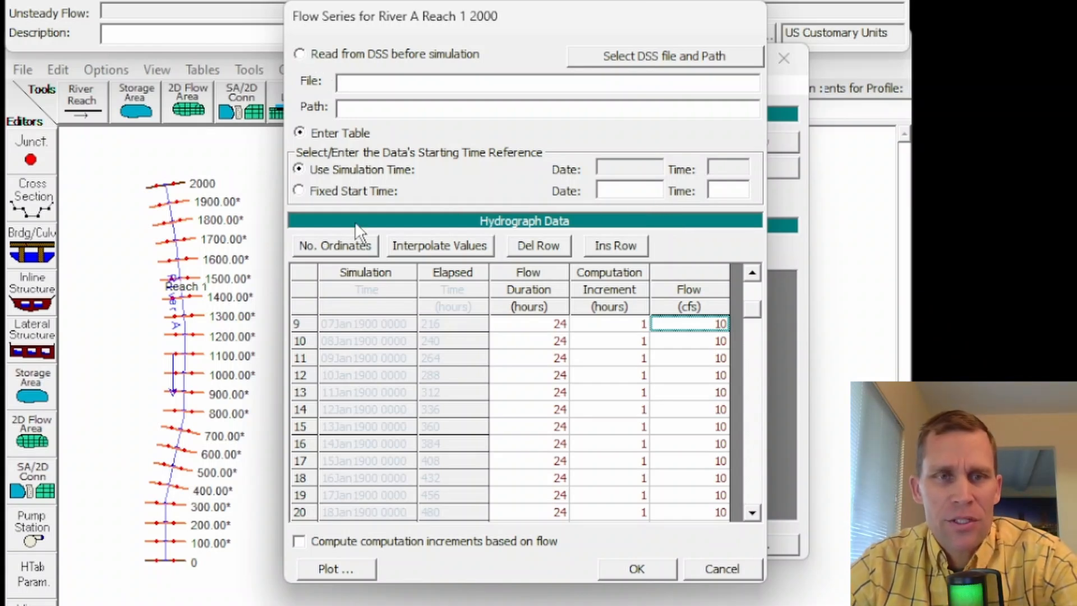
left_click(626, 566)
Save the quasi-unsteady flow file in the project folder with the title 10cfs
left_click(302, 86)
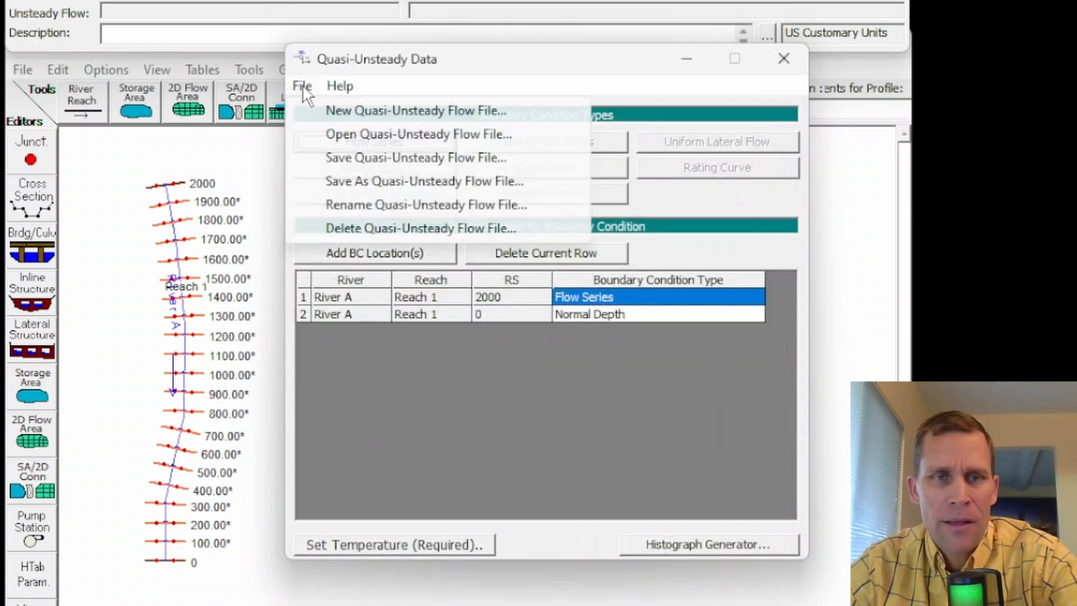
left_click(337, 158)
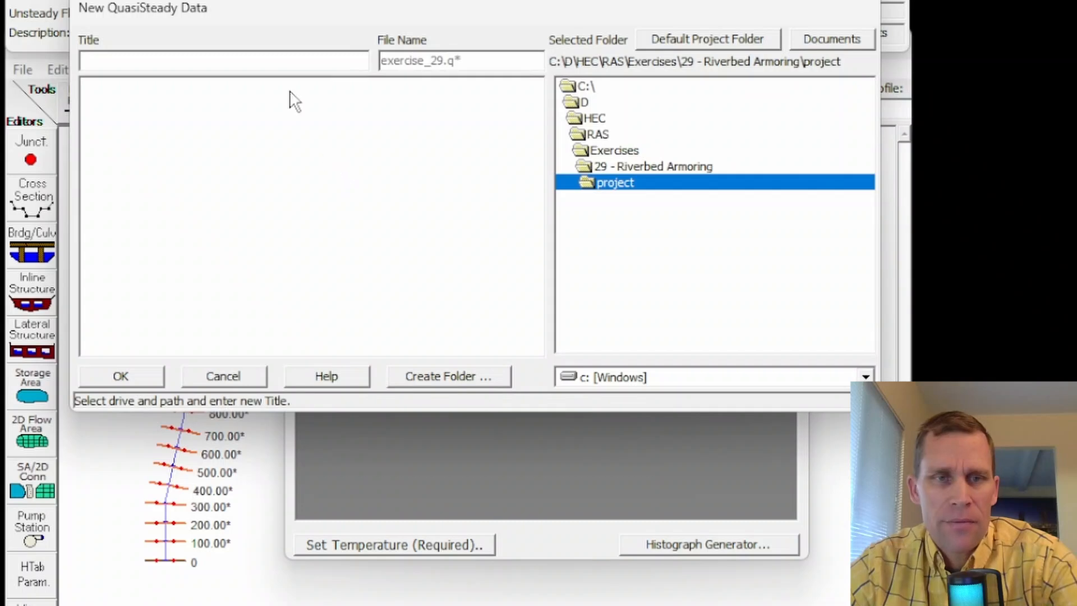
type("10cfs")
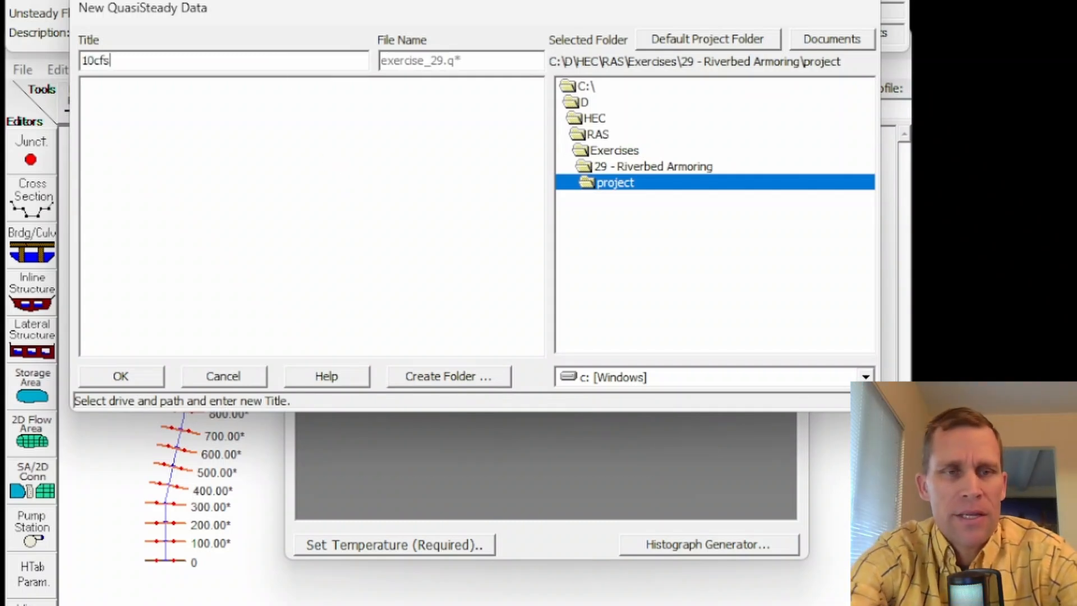
left_click(138, 374)
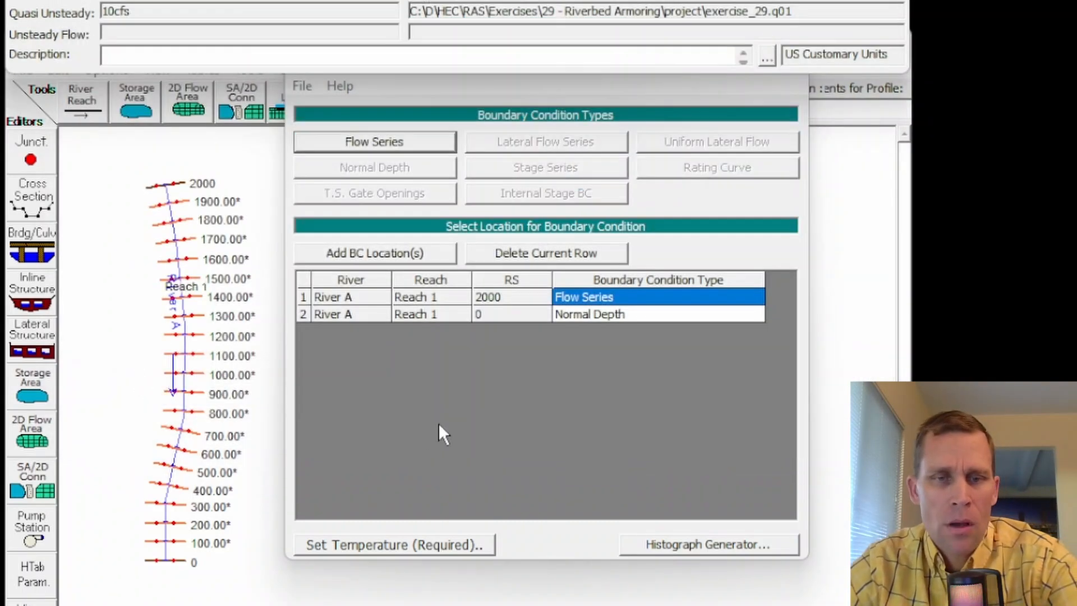
Define the water temperature series with two rows, each lasting 10000 hours at 50 F, and accept it
left_click(374, 545)
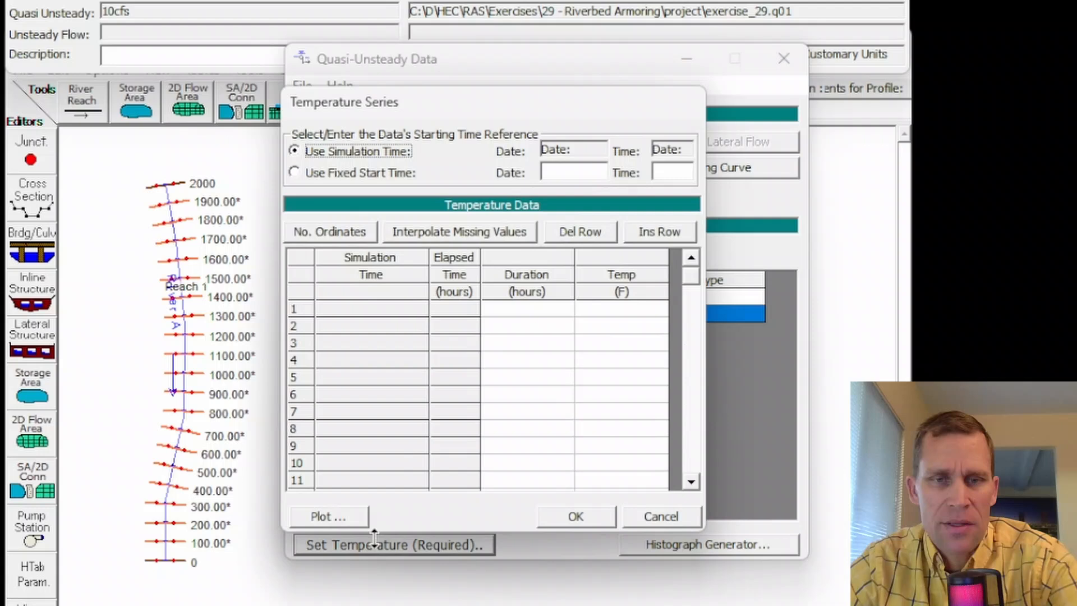
left_click(610, 312)
type("50")
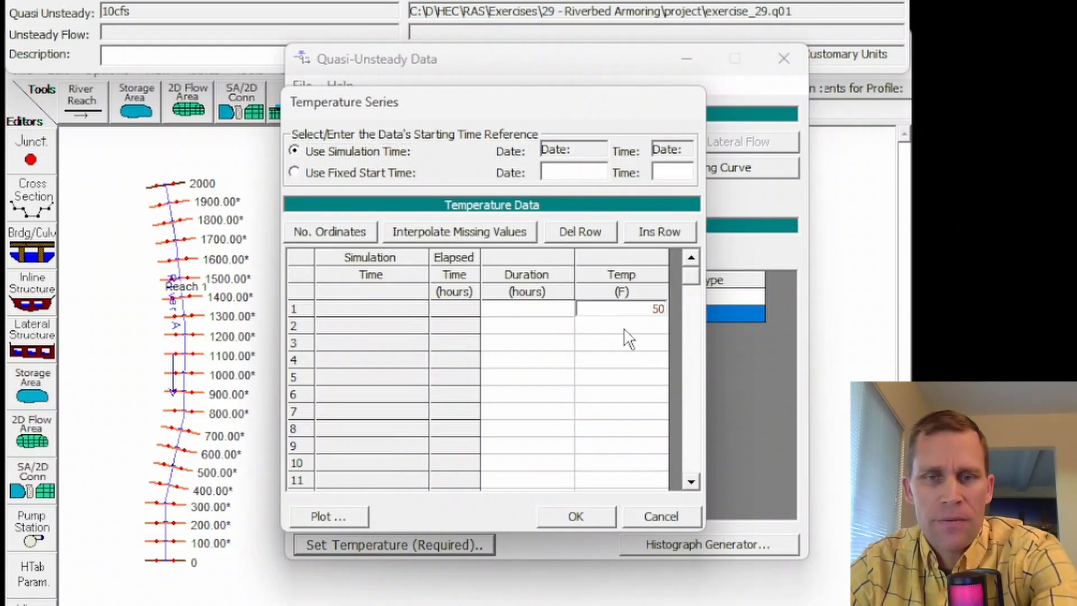
left_click(625, 329)
type("50")
left_click(558, 309)
type("10000")
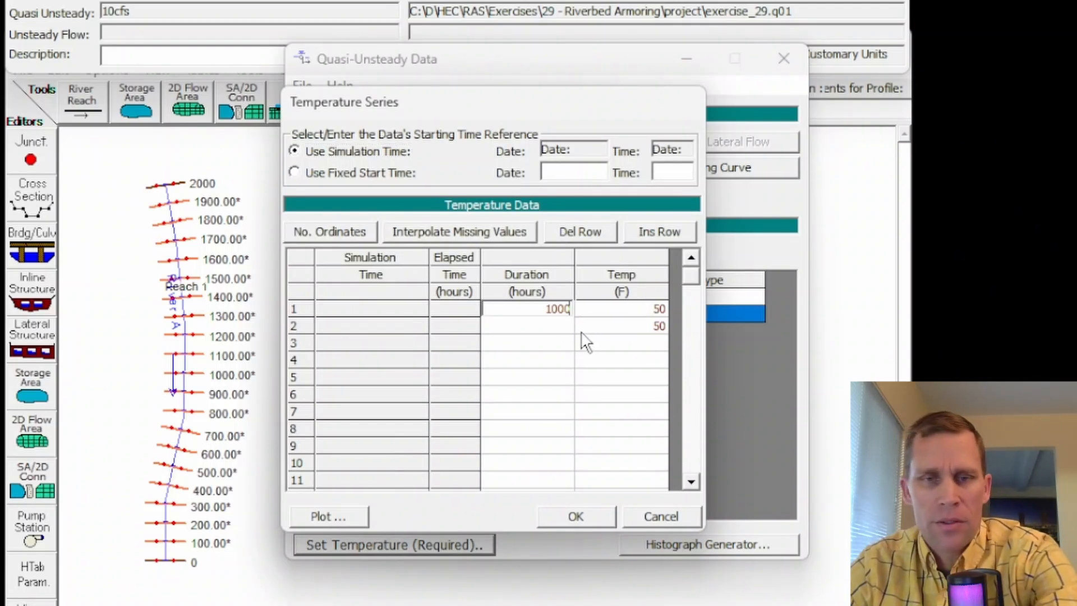
left_click(559, 328)
type("10000")
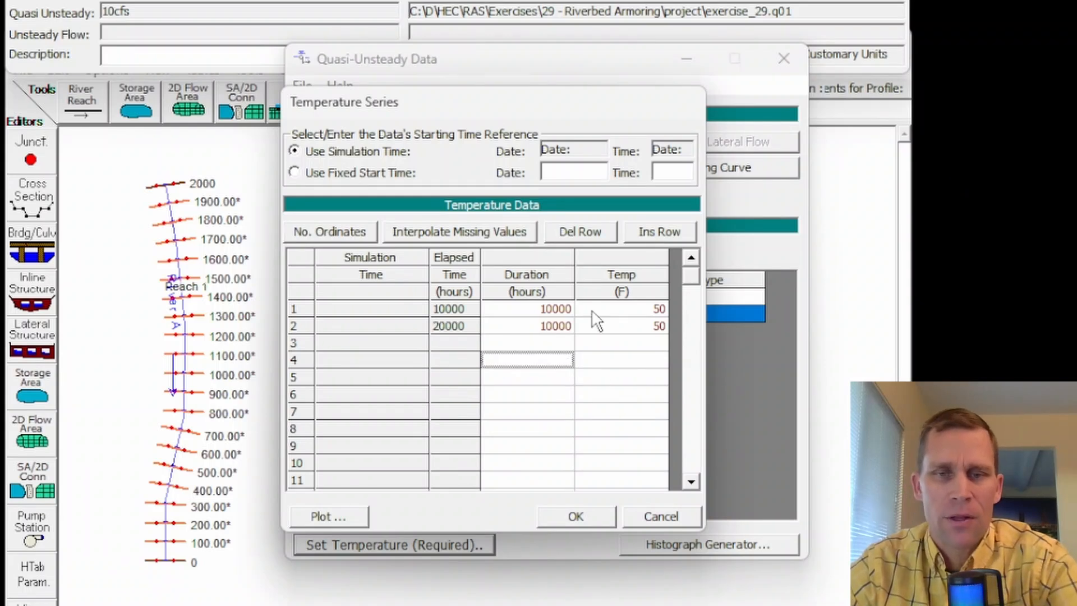
left_click(574, 519)
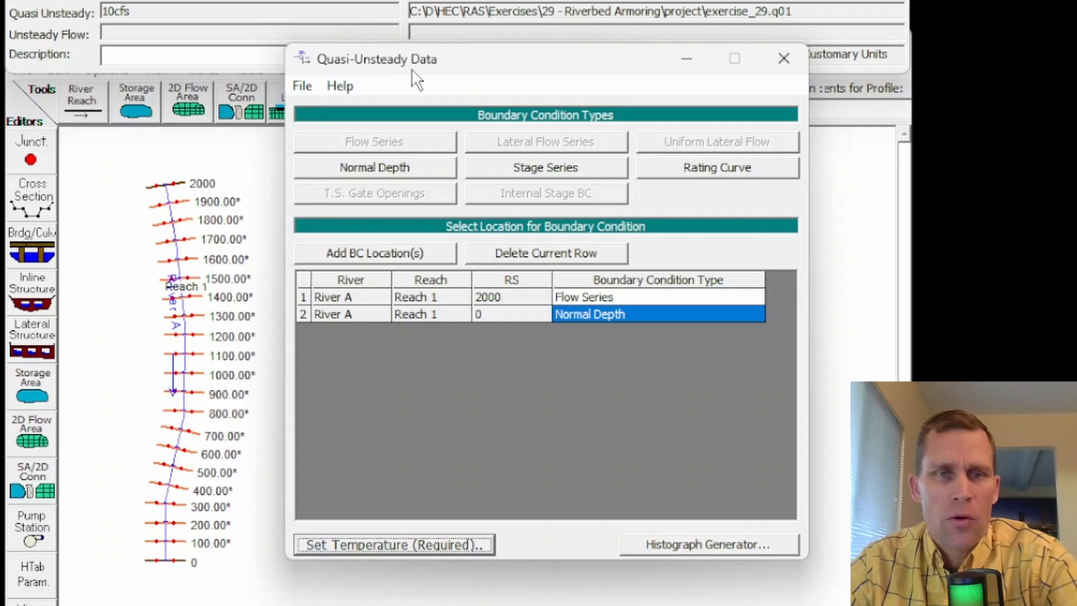
Save the quasi-unsteady flow data with its boundary conditions and temperature series, and close its editor
left_click(300, 85)
left_click(340, 158)
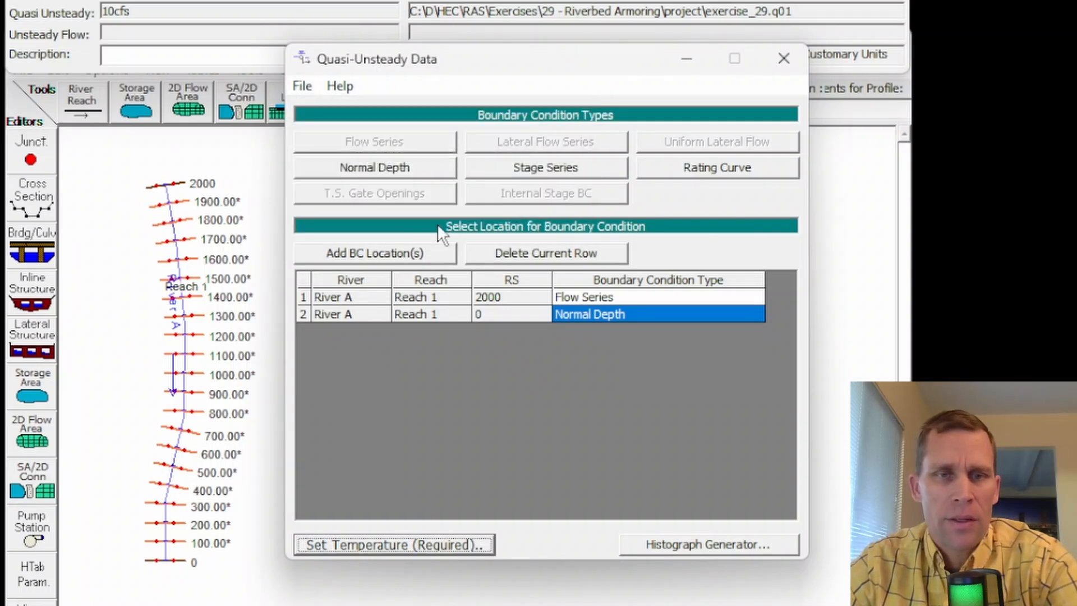
left_click(783, 58)
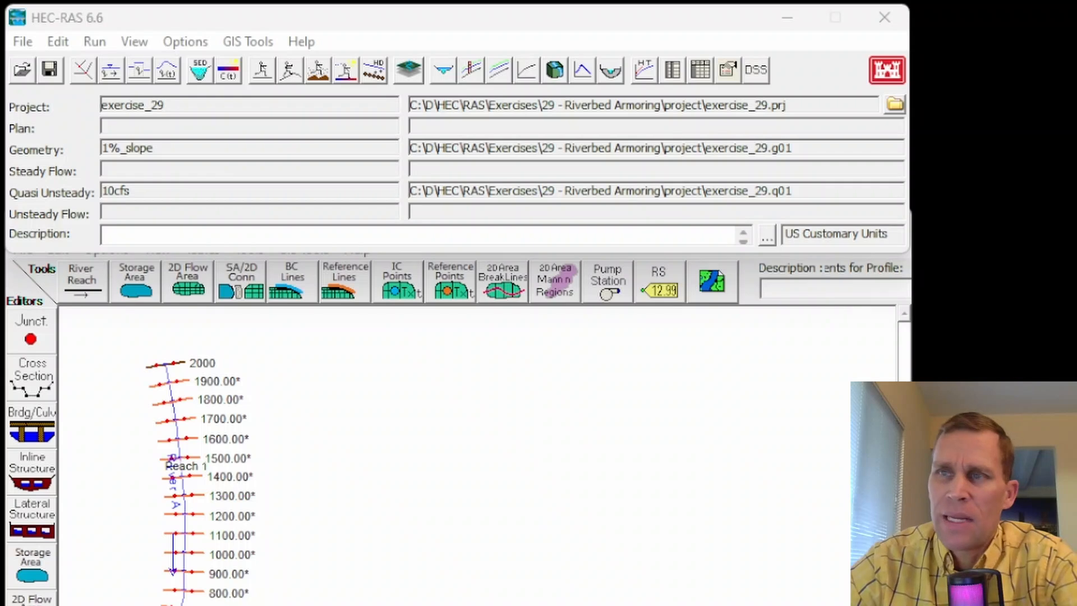
Open the sediment data and set a maximum erodible depth of 5 for all 21 cross sections of River A
left_click(65, 43)
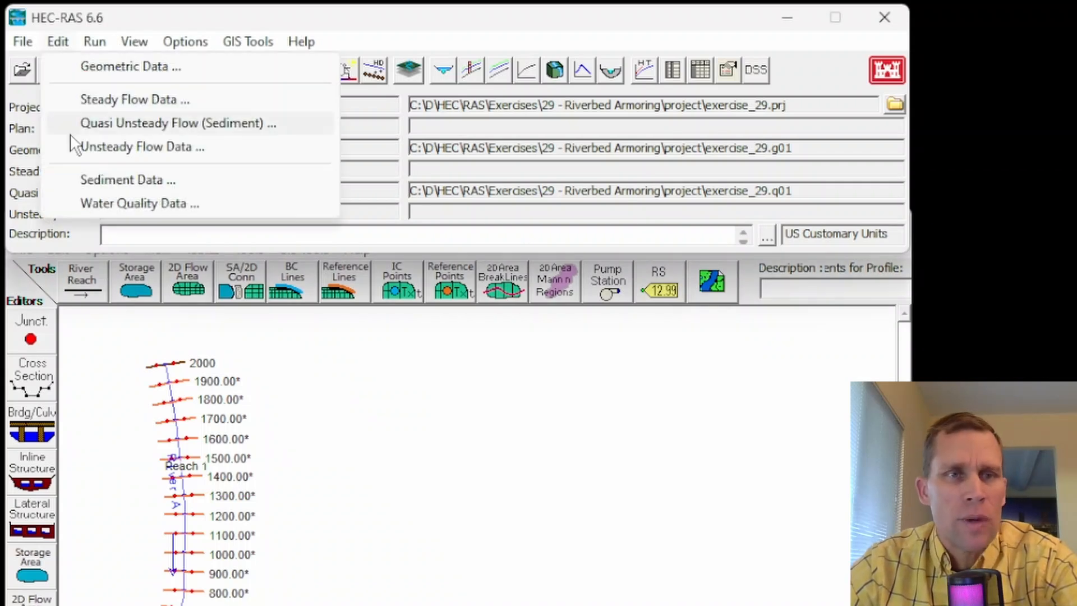
left_click(108, 179)
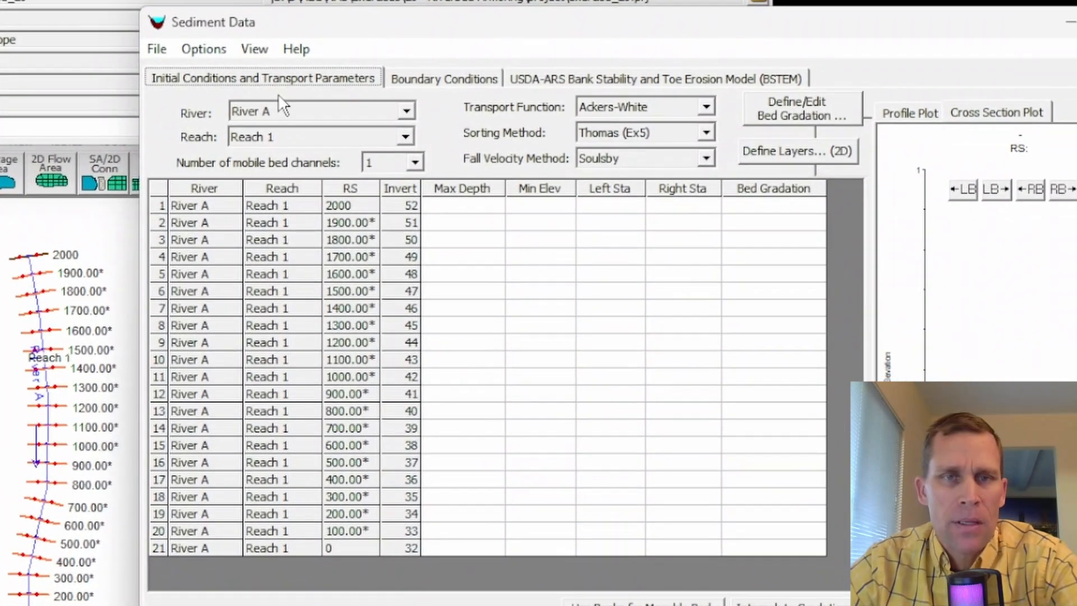
left_click(461, 207)
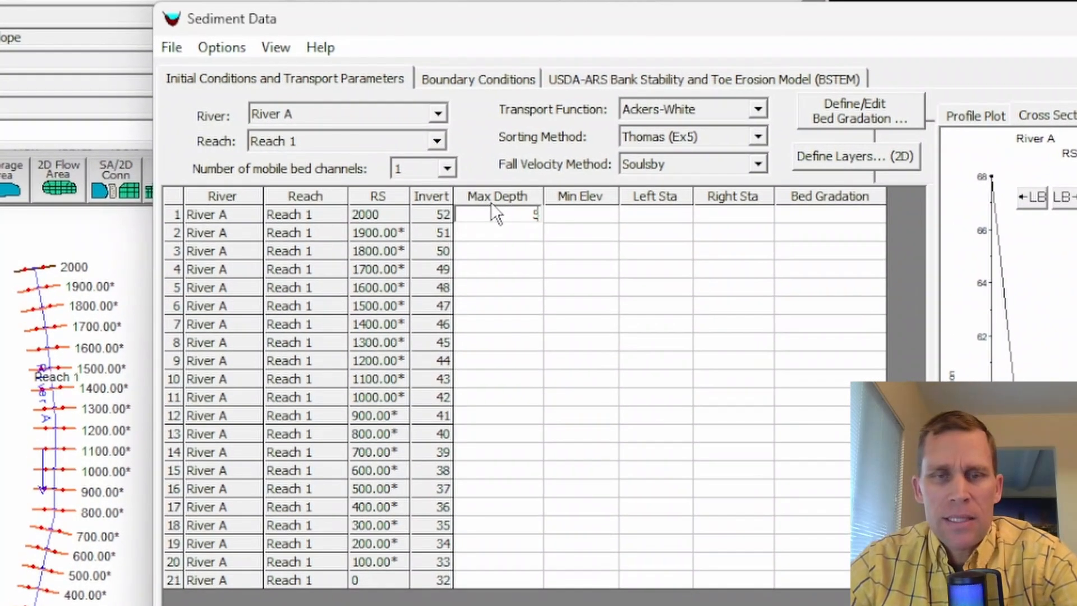
type("5")
key("Return")
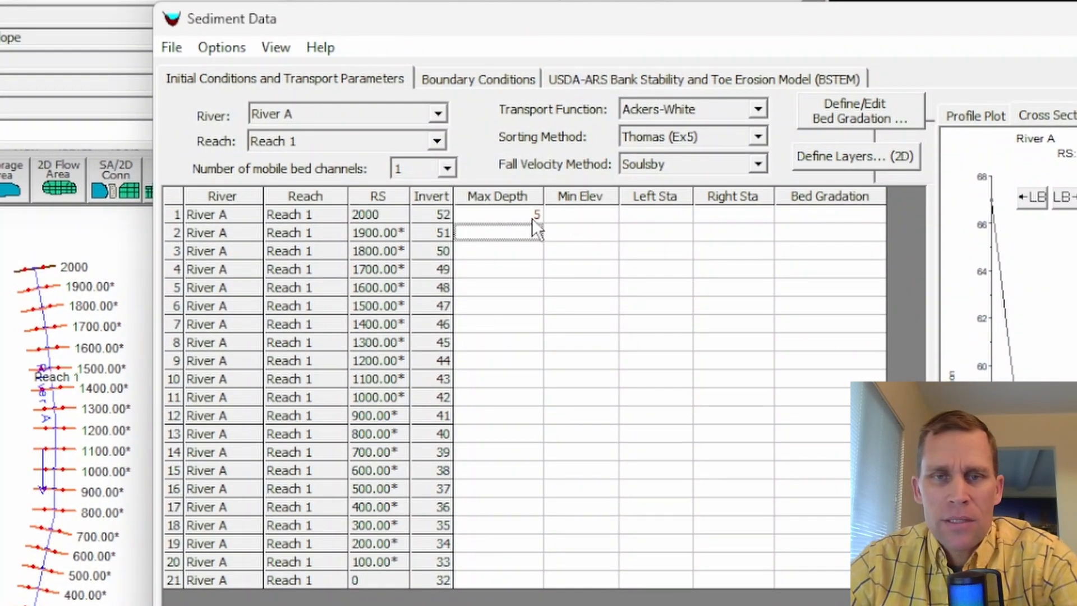
left_click(535, 215)
left_click_drag(546, 218, 543, 577)
key("ctrl+d")
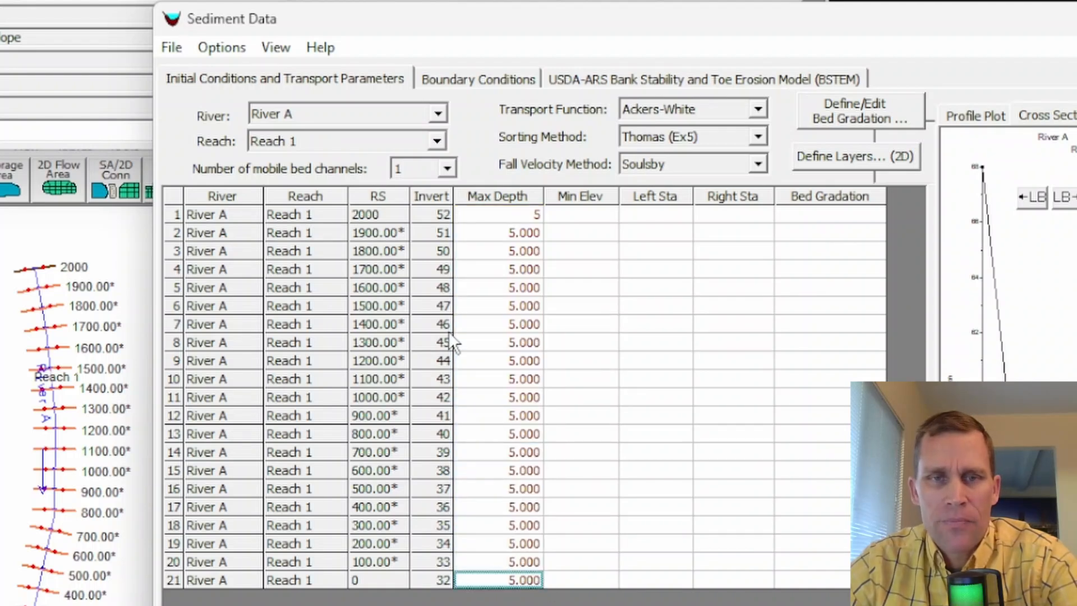
For River A, Reach 1, use the bank stations as left and right movable bed limits at all cross sections
left_click(276, 114)
left_click(249, 146)
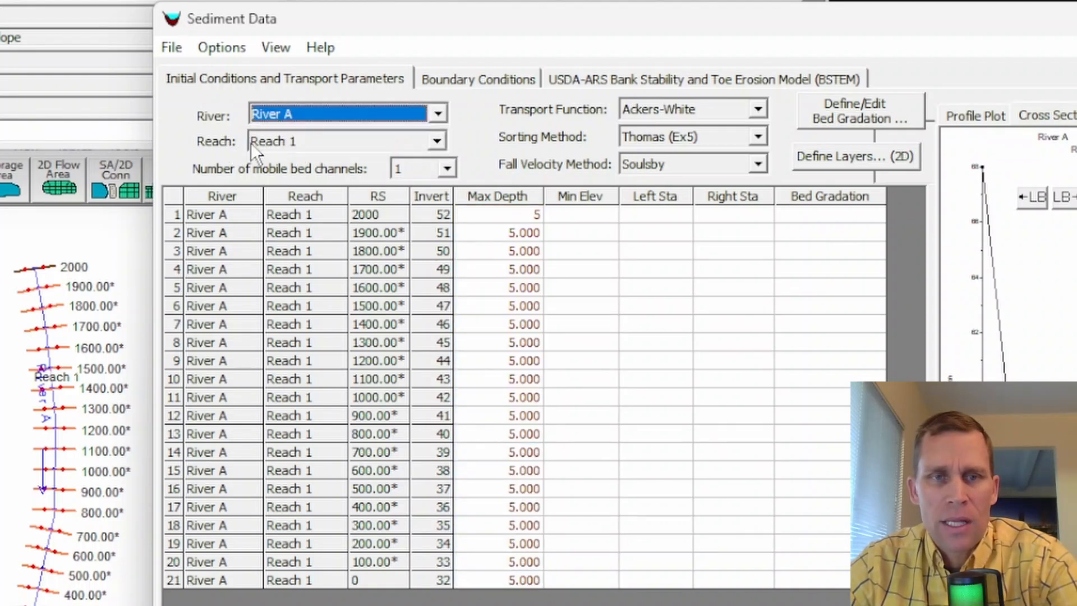
left_click(281, 142)
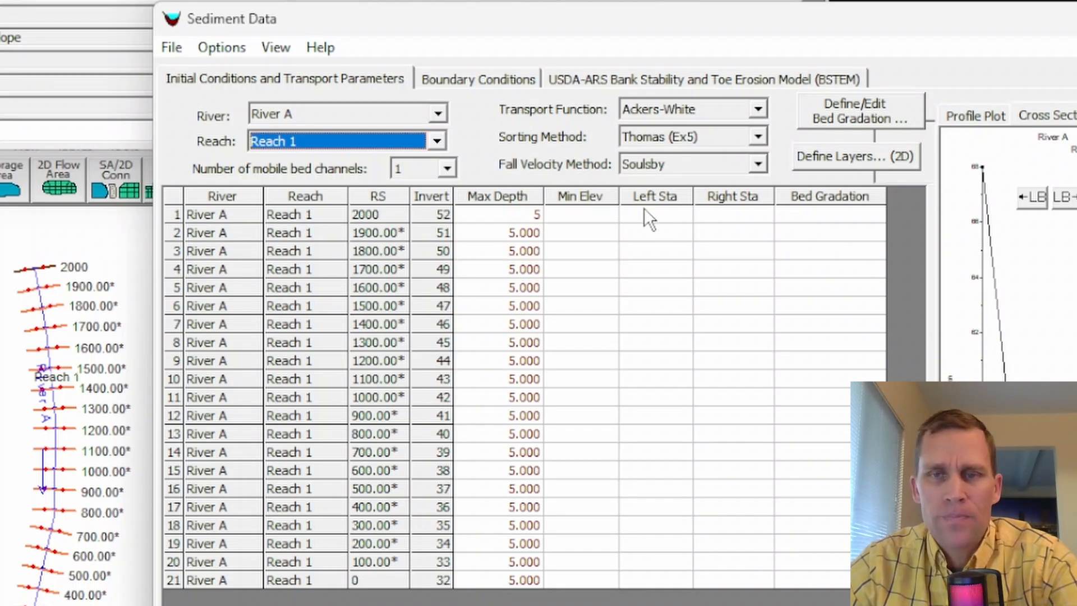
left_click_drag(662, 210, 690, 435)
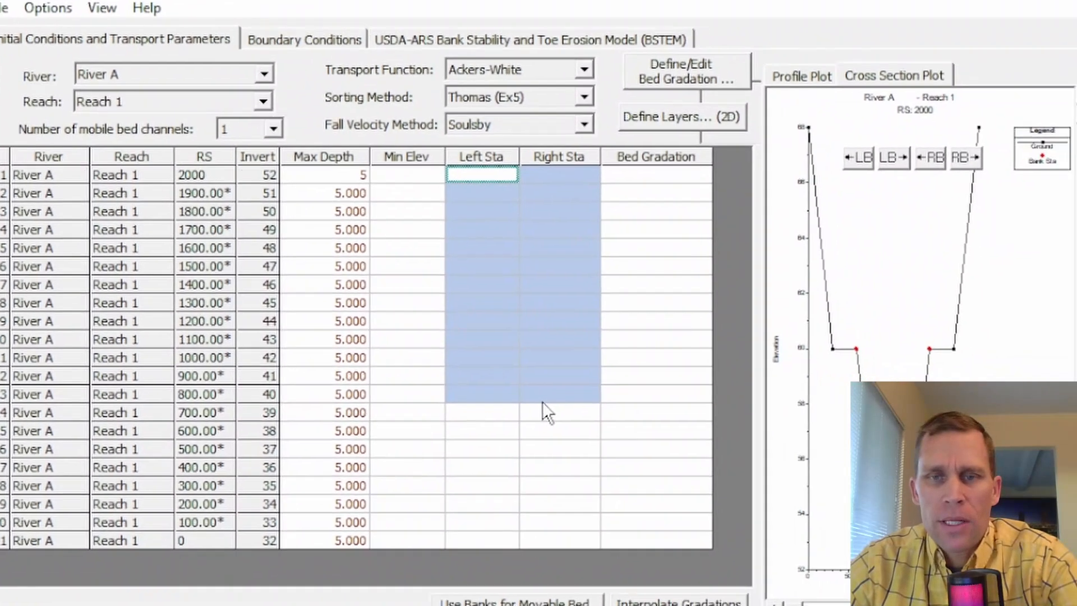
left_click(655, 318)
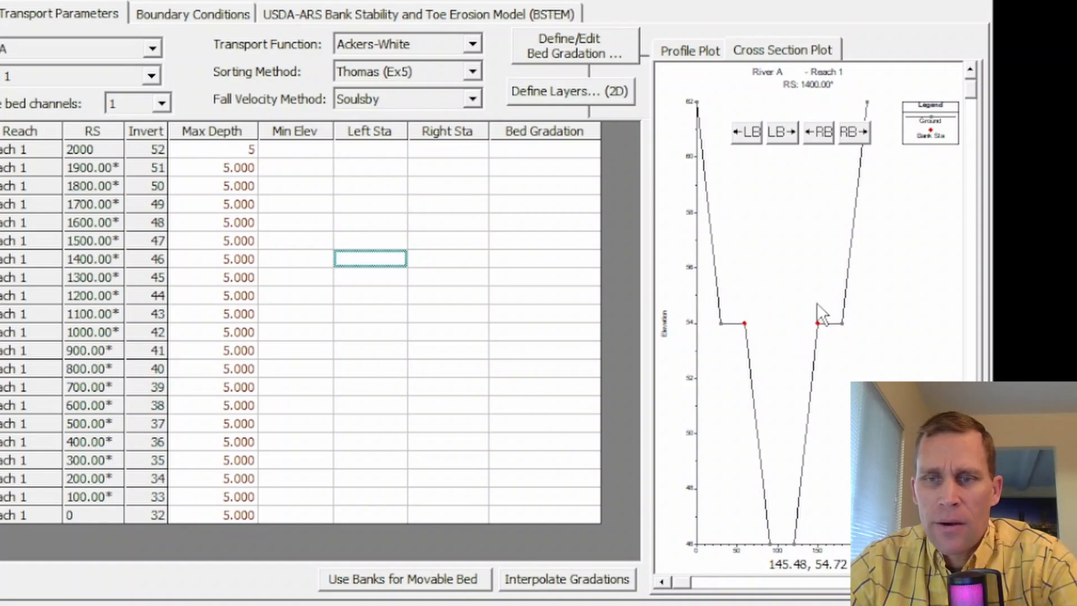
left_click(440, 579)
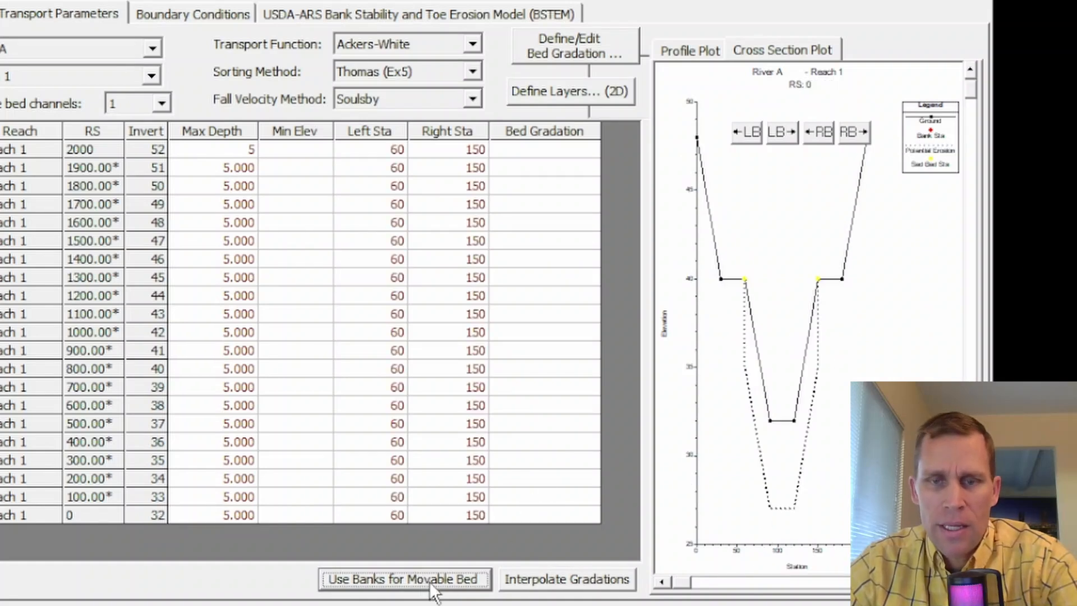
Open the bed gradation definitions and create a new gradation sample named native_only
left_click(520, 150)
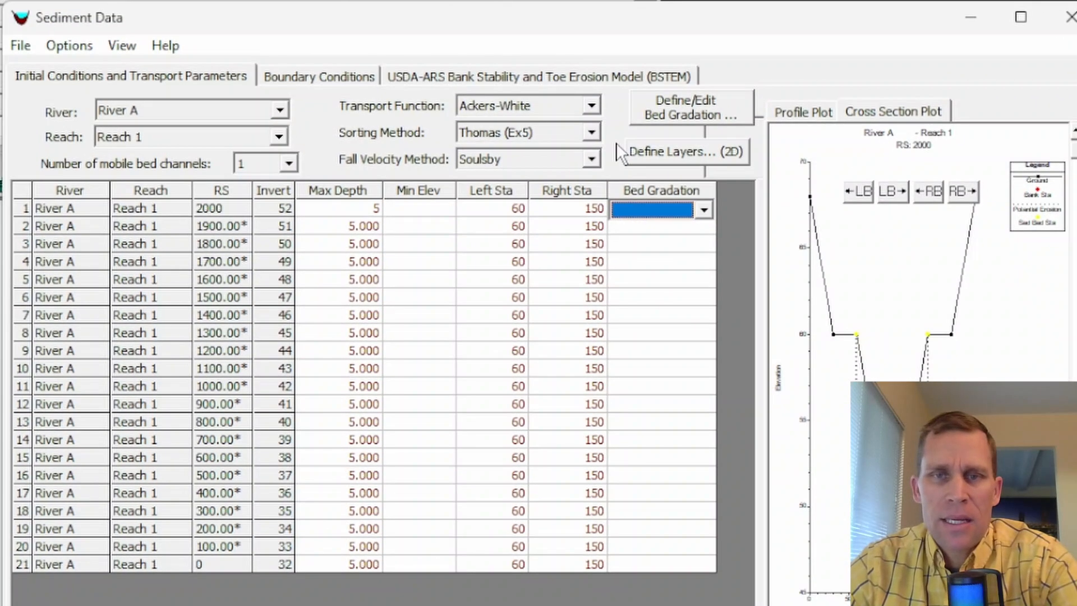
left_click(663, 108)
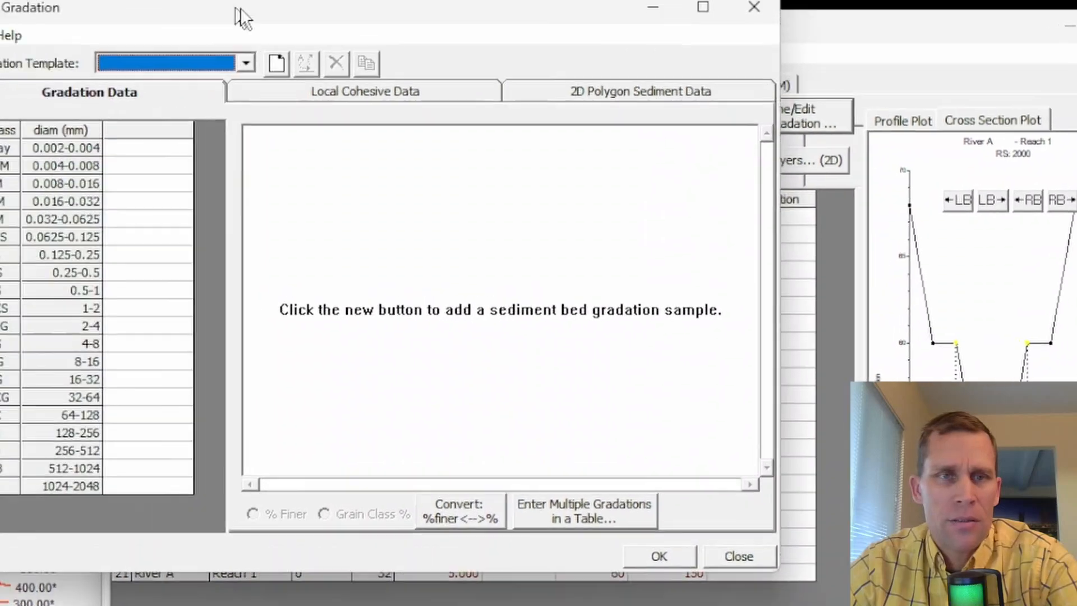
left_click(276, 63)
type("native_only")
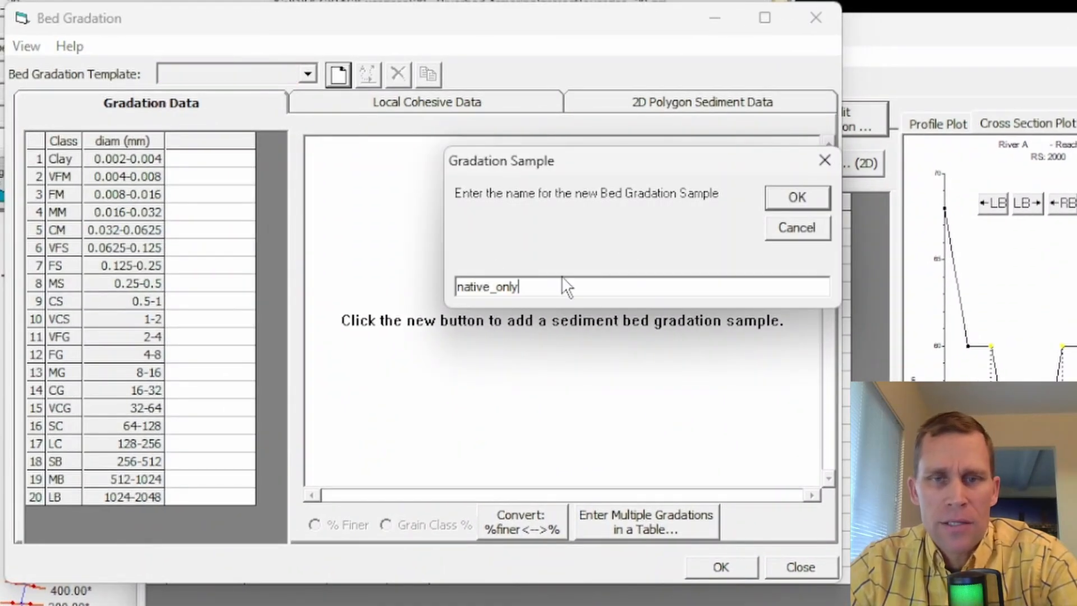
left_click(791, 197)
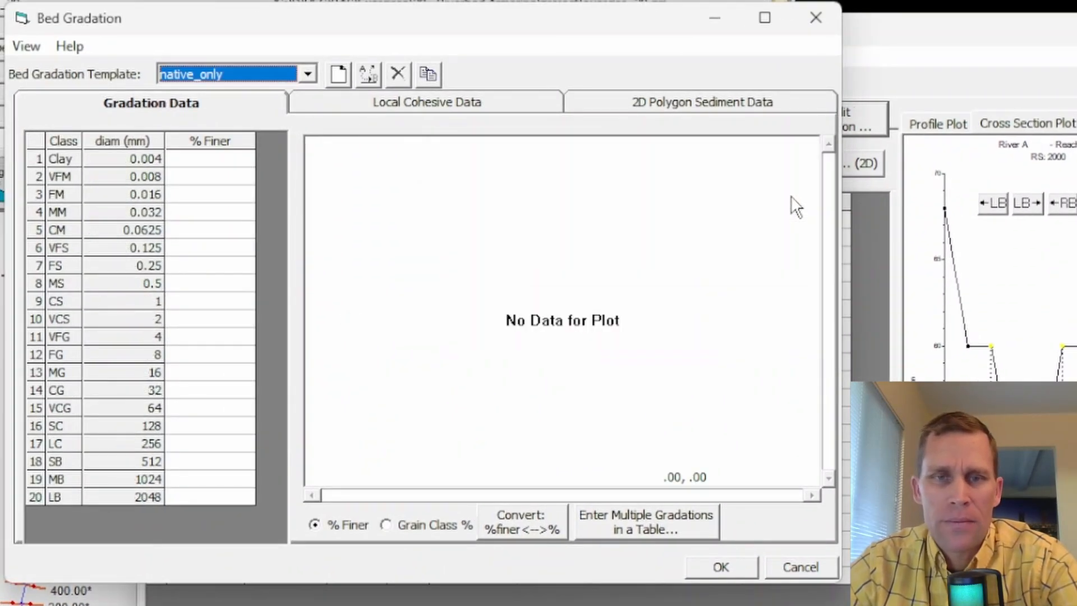
Paste the copied percent-finer values into native_only, from 0 at Clay through 50 at VFS to 100 from VCS upward, and accept the gradation
left_click(185, 194)
left_click_drag(186, 157, 211, 496)
key("ctrl+v")
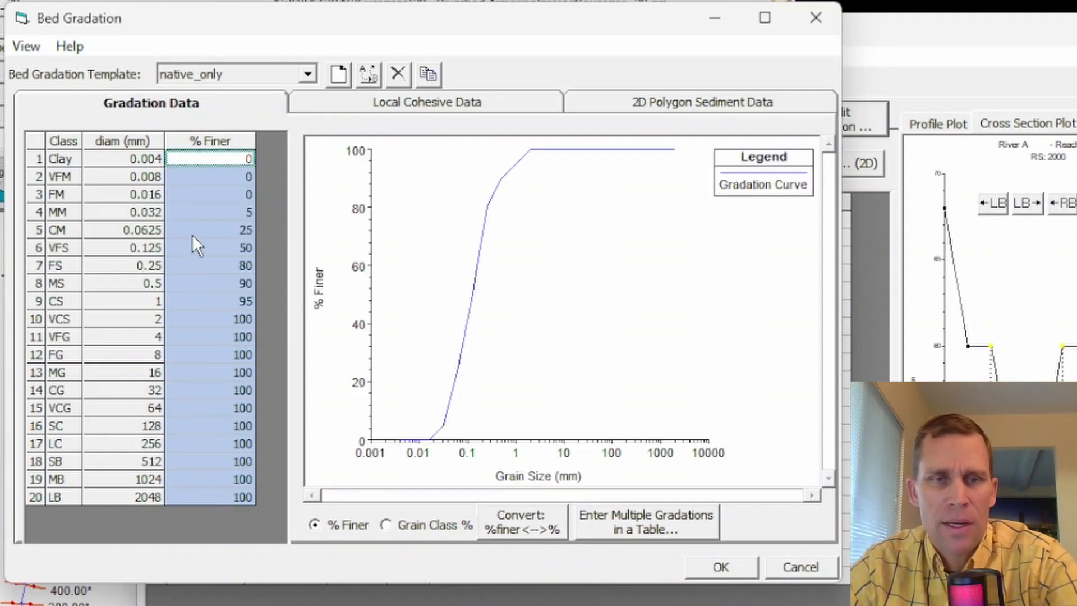
left_click(193, 234)
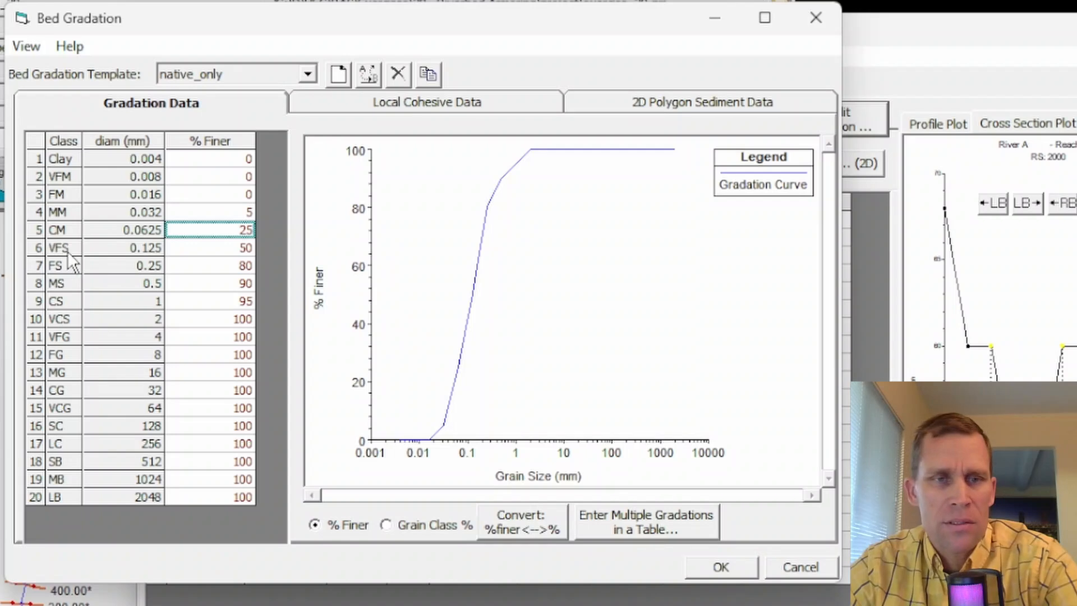
key("Down")
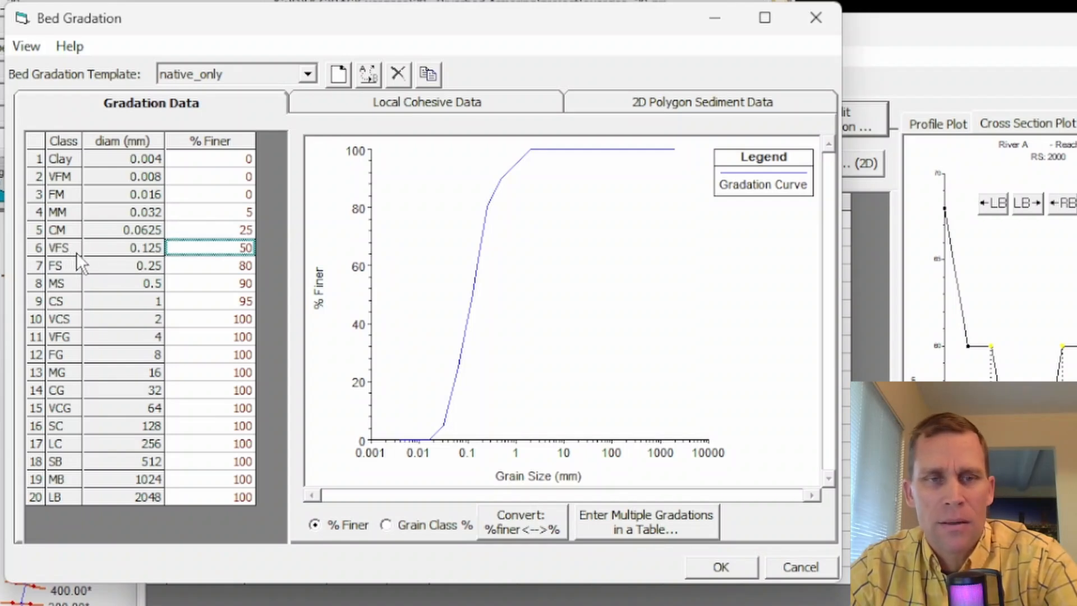
left_click(224, 266)
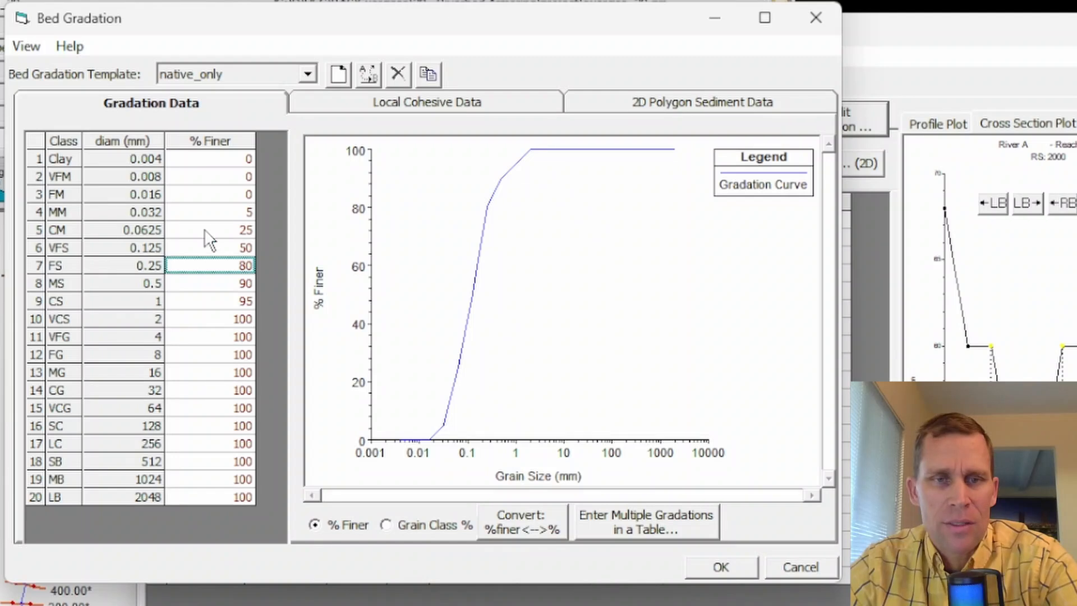
left_click(724, 567)
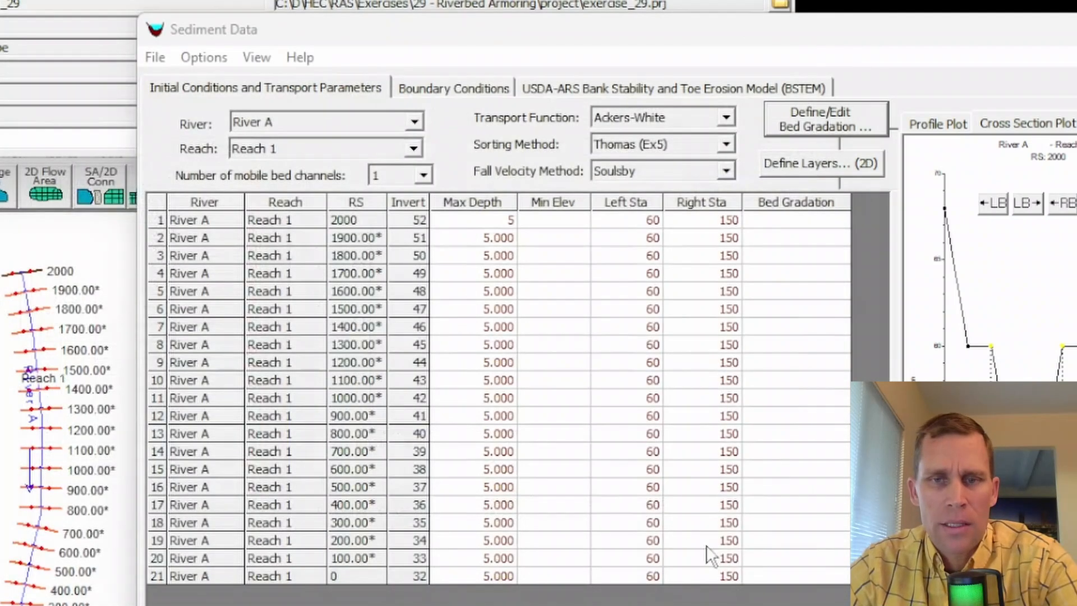
Assign a Clear Water (no Sed) sediment boundary condition to River A, Reach 1, river station 2000
left_click(445, 89)
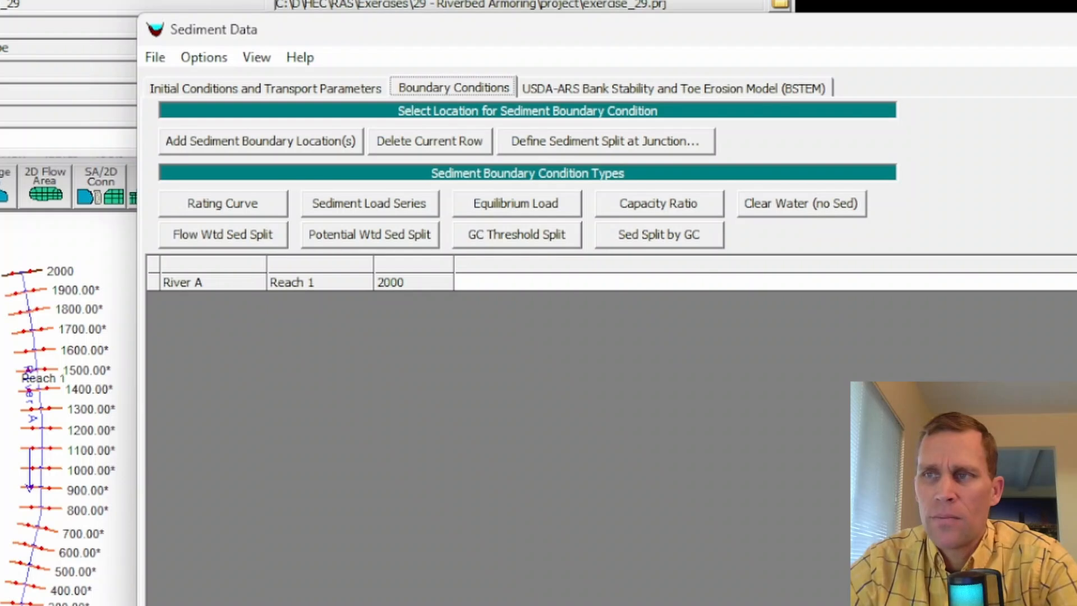
left_click(474, 282)
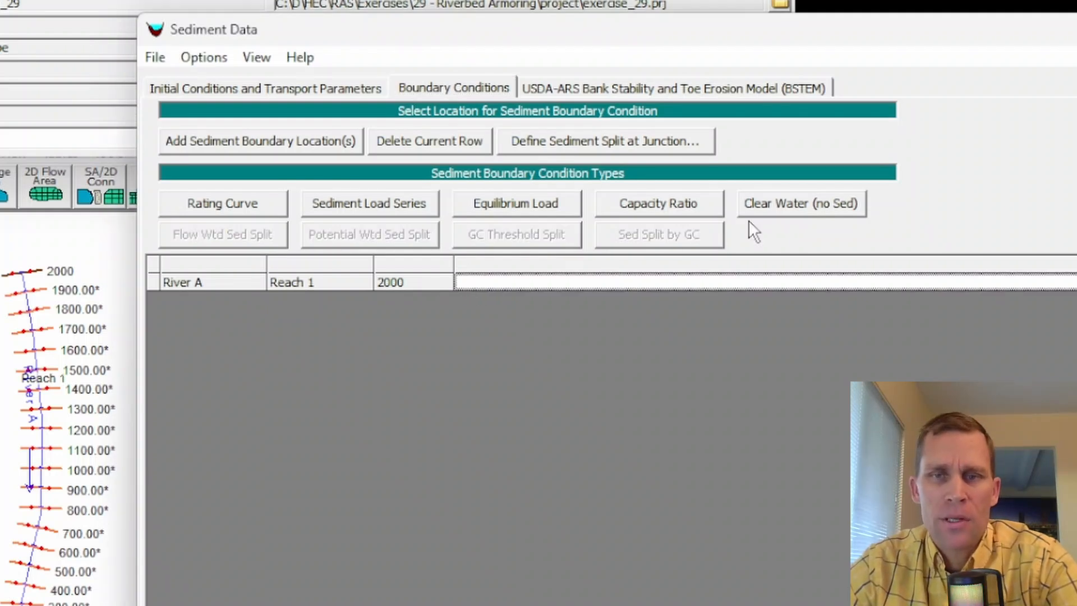
left_click(783, 210)
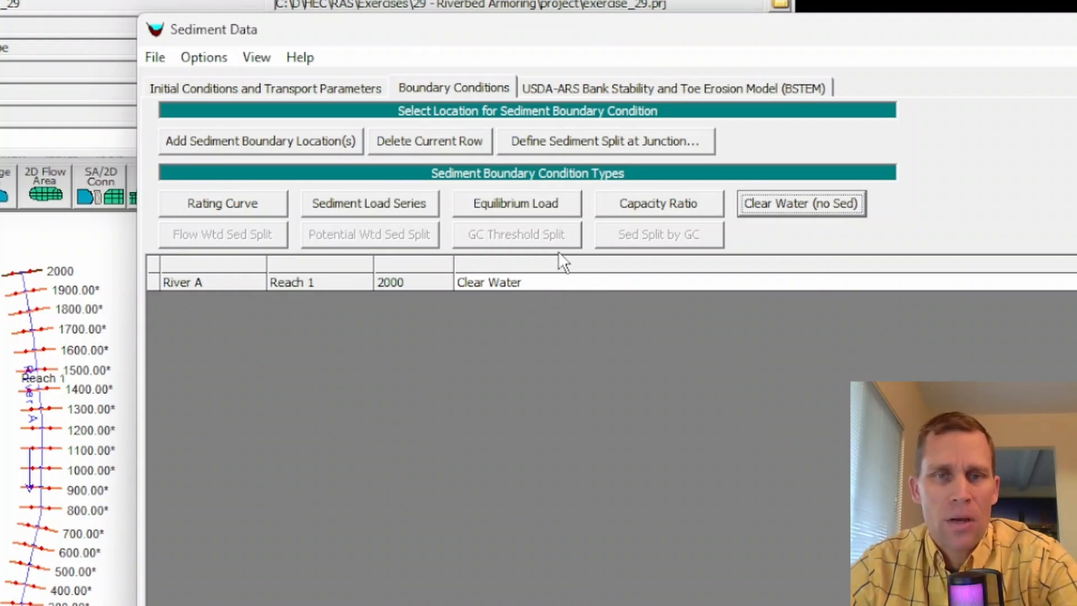
Save the sediment data in the project folder with the title native_only and exit its editor
left_click(156, 58)
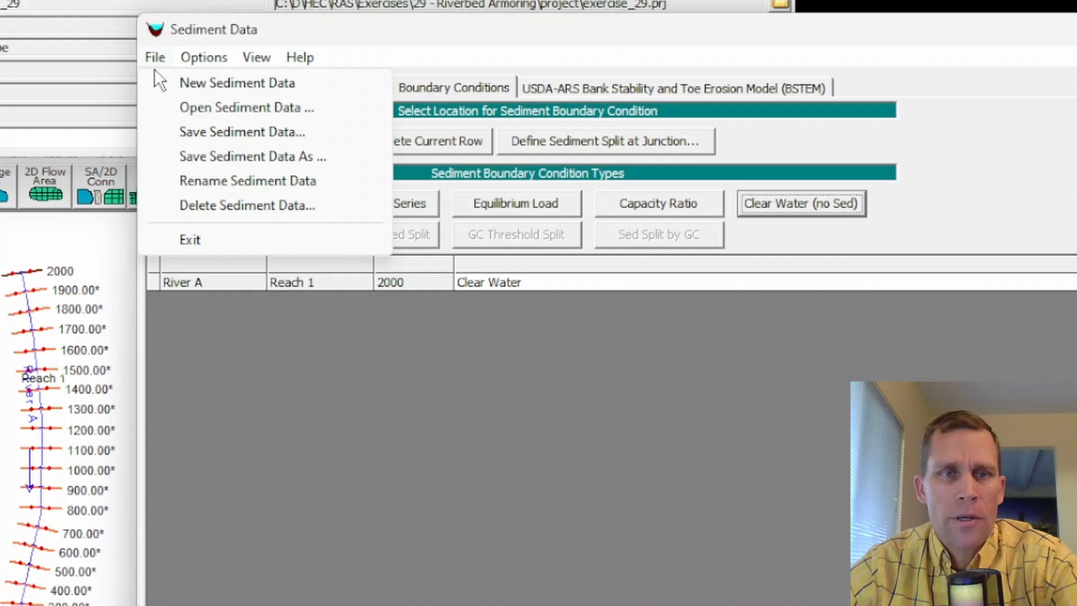
left_click(193, 132)
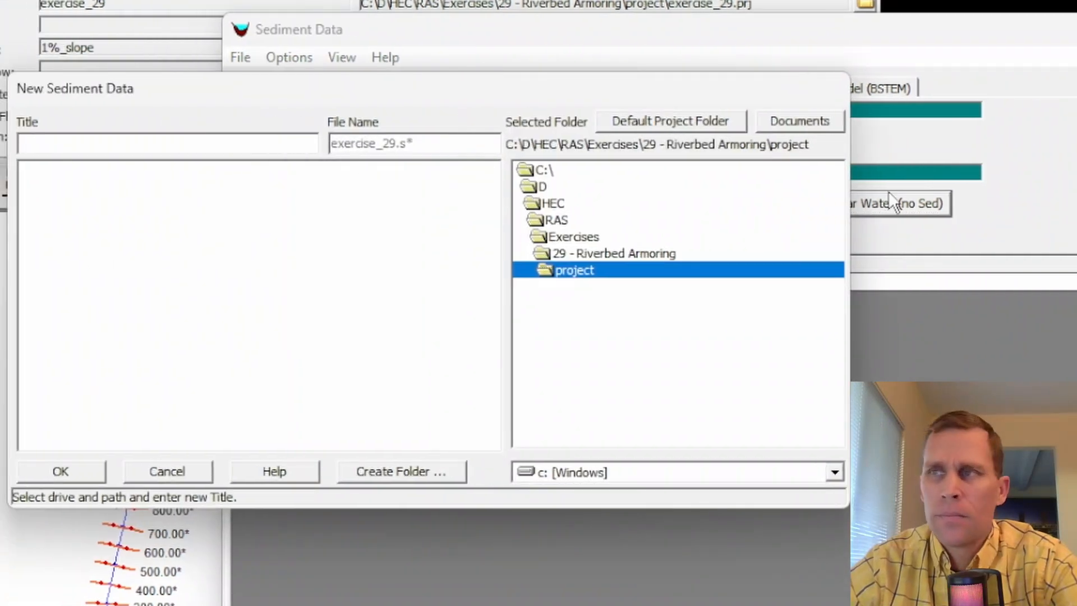
type("native_only")
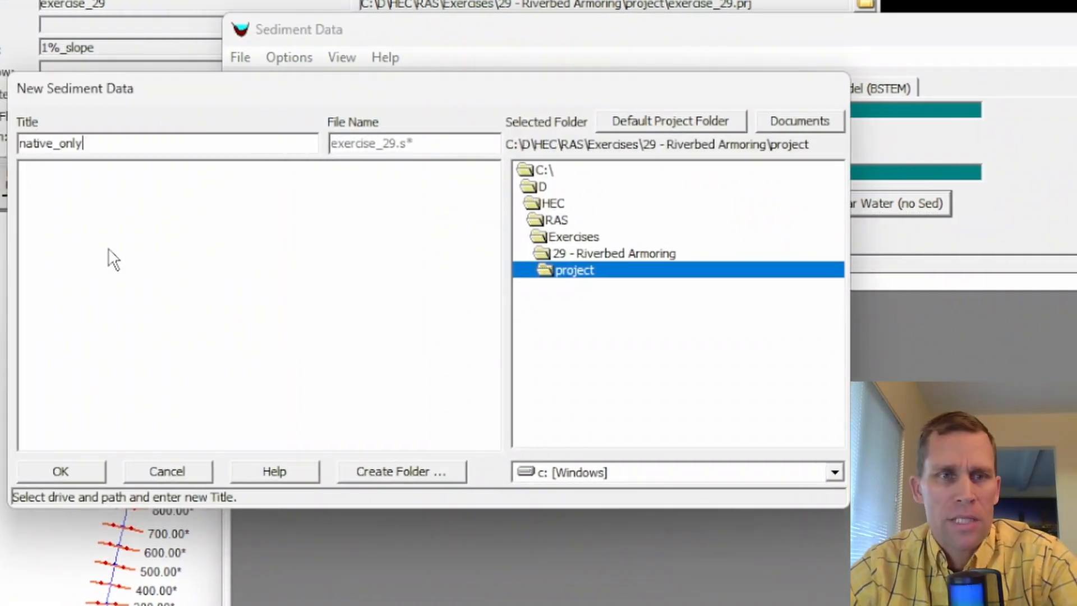
left_click(75, 470)
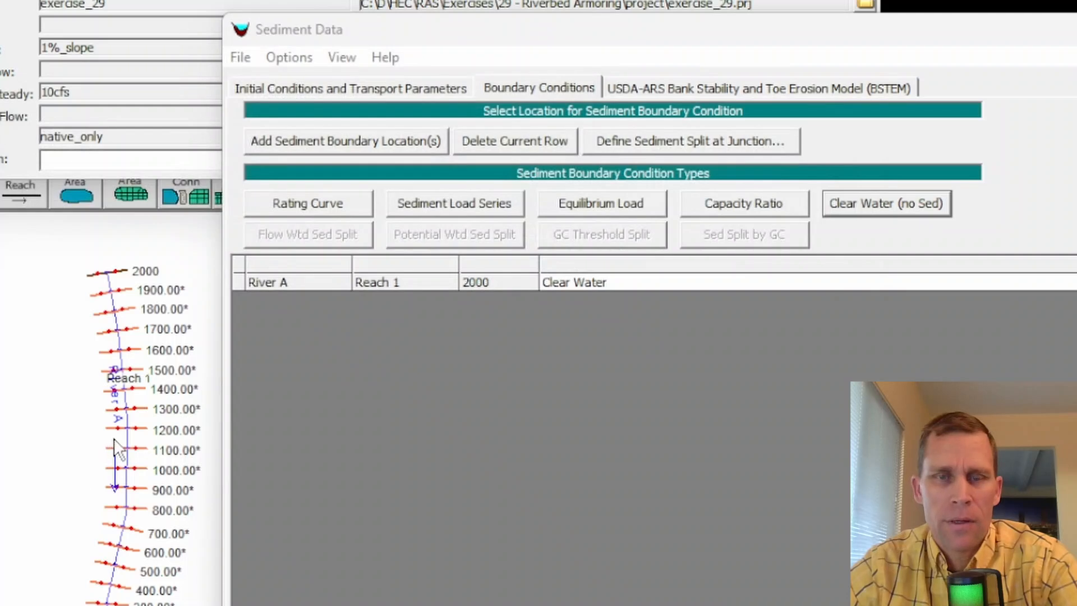
left_click(240, 58)
left_click(285, 236)
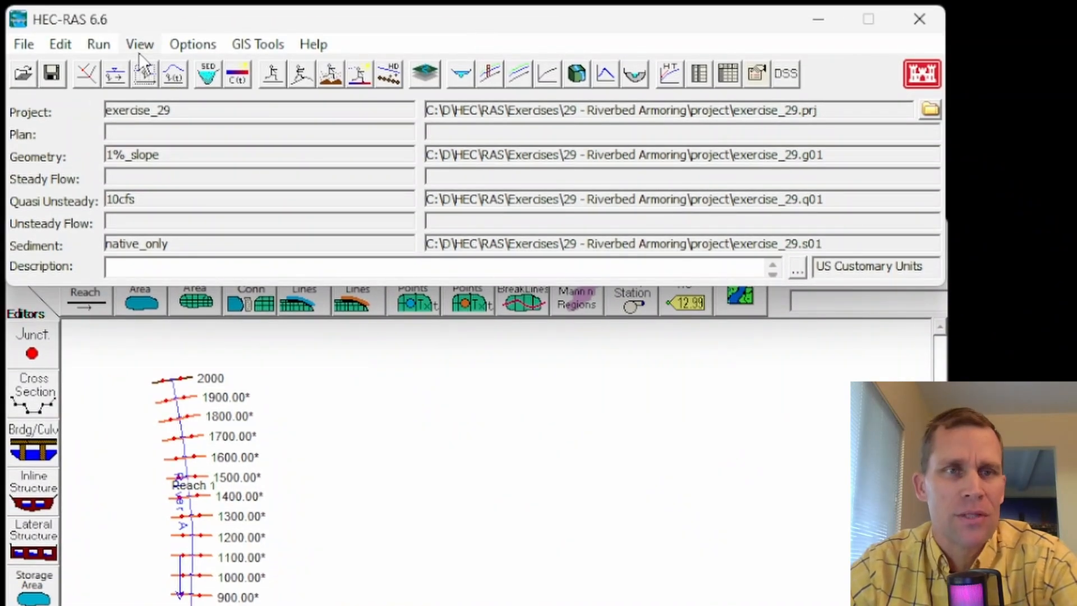
Open the quasi-unsteady sediment transport analysis and select geometry 1%_slope, flow 10cfs and sediment data native_only for the plan
left_click(99, 45)
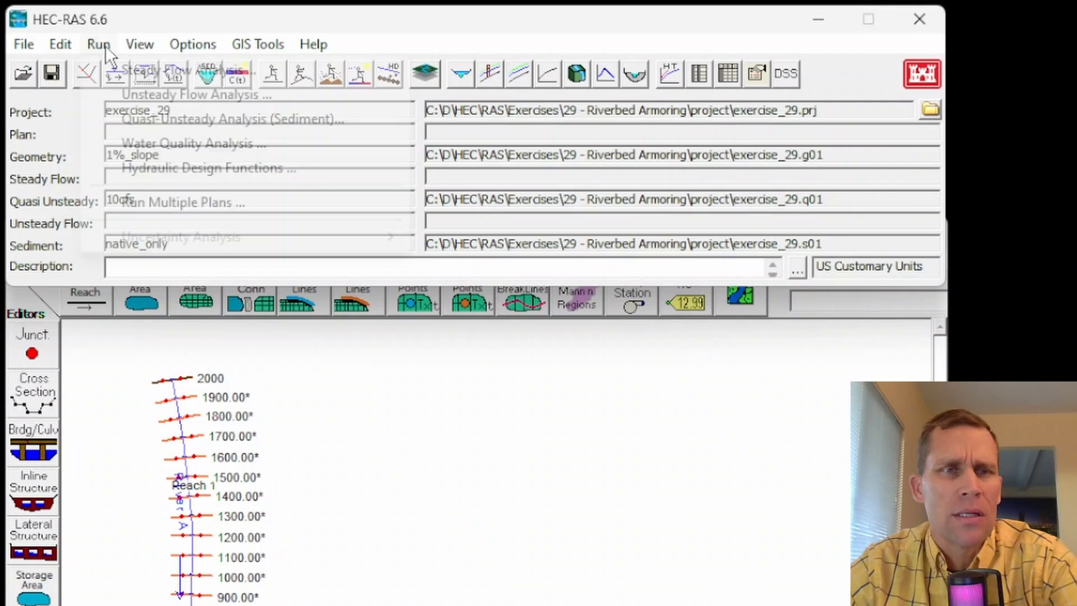
left_click(172, 125)
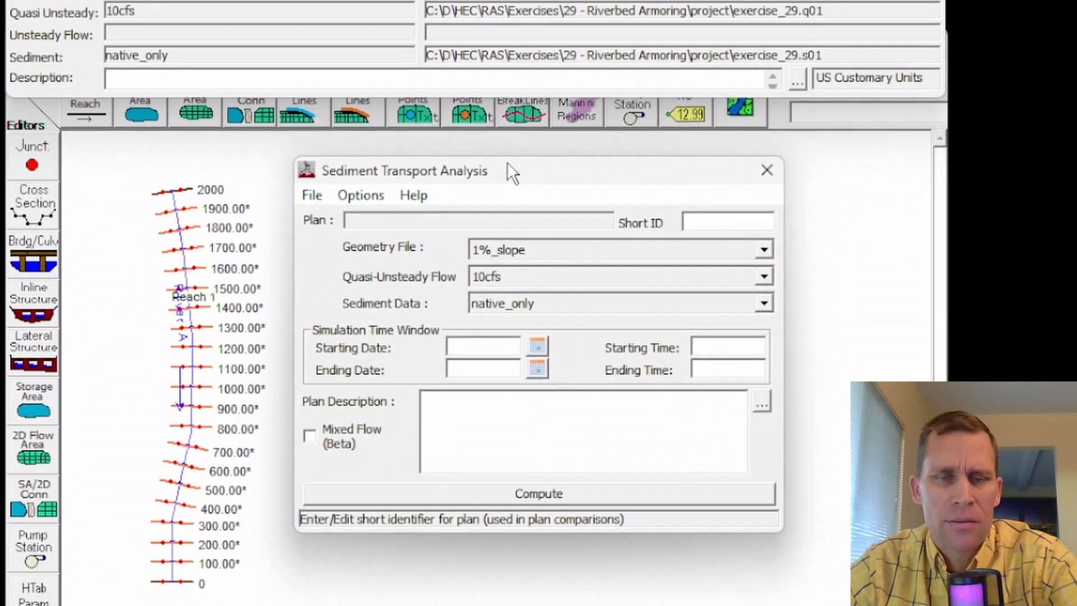
left_click_drag(508, 360, 534, 340)
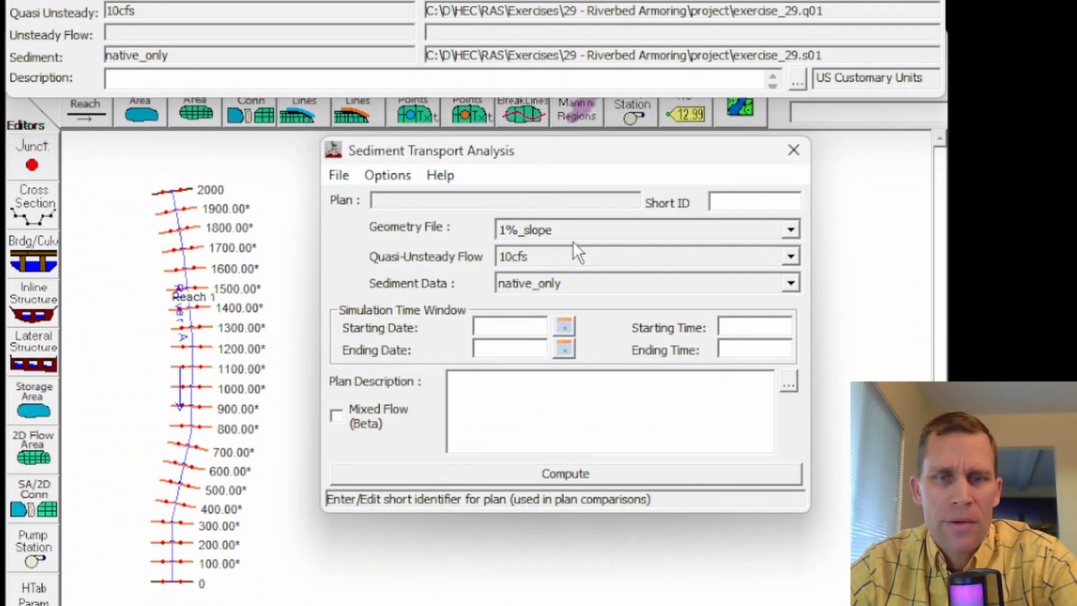
left_click(576, 229)
left_click(589, 248)
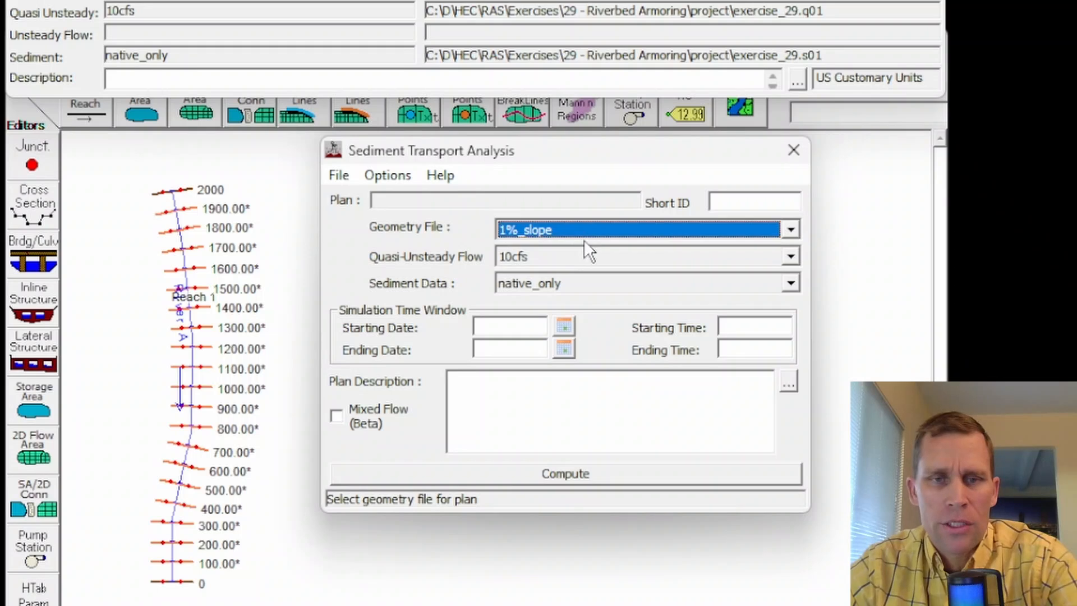
left_click(592, 257)
left_click(588, 270)
left_click(584, 278)
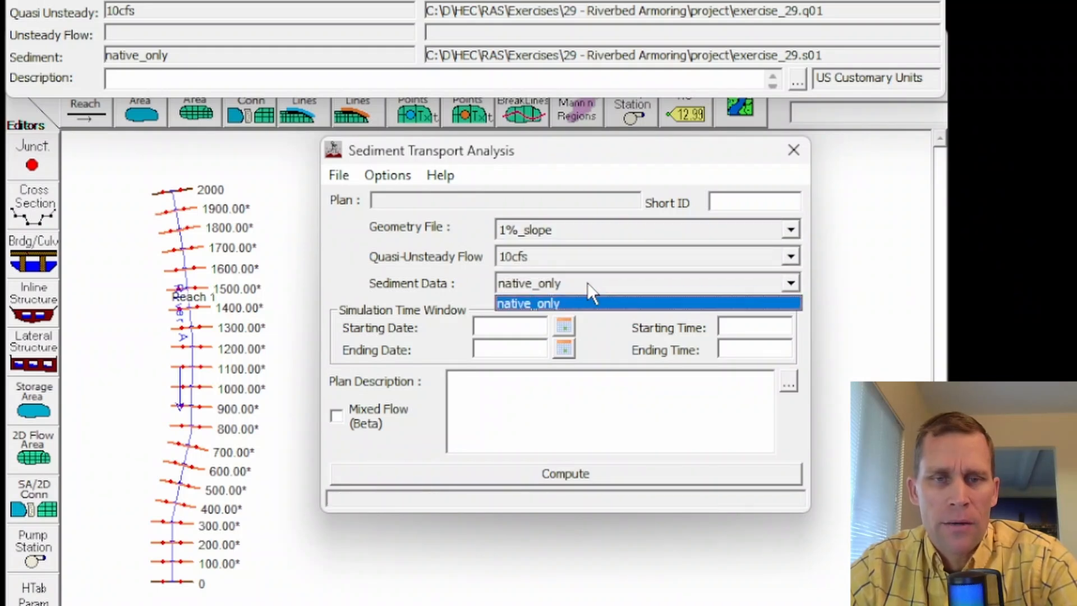
left_click(588, 282)
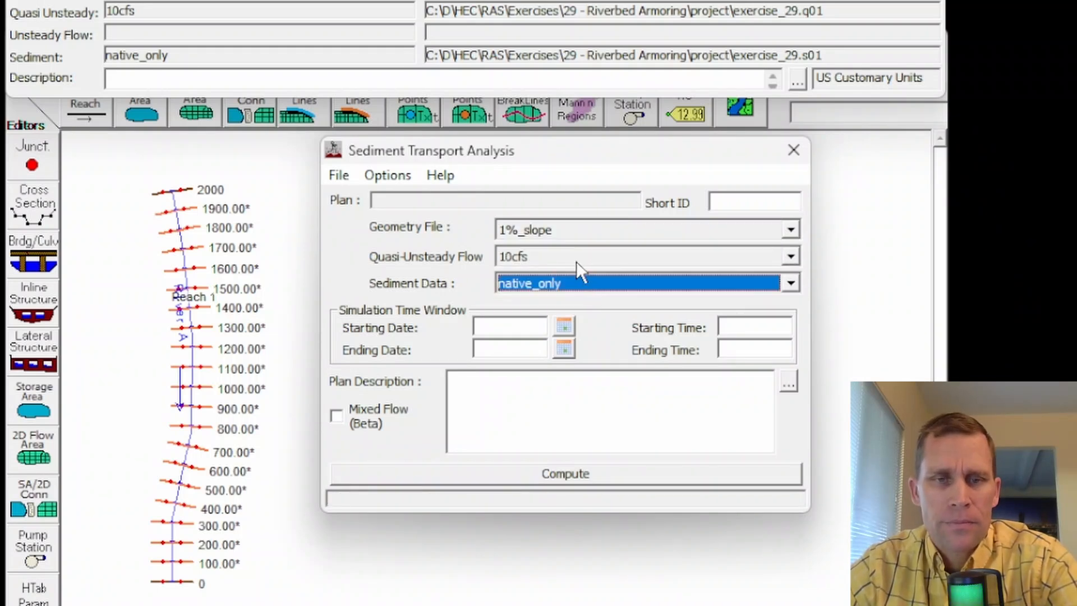
Set the simulation time window from 01JAN2020 at 0000 to 01FEB2020 at 0000
left_click(535, 326)
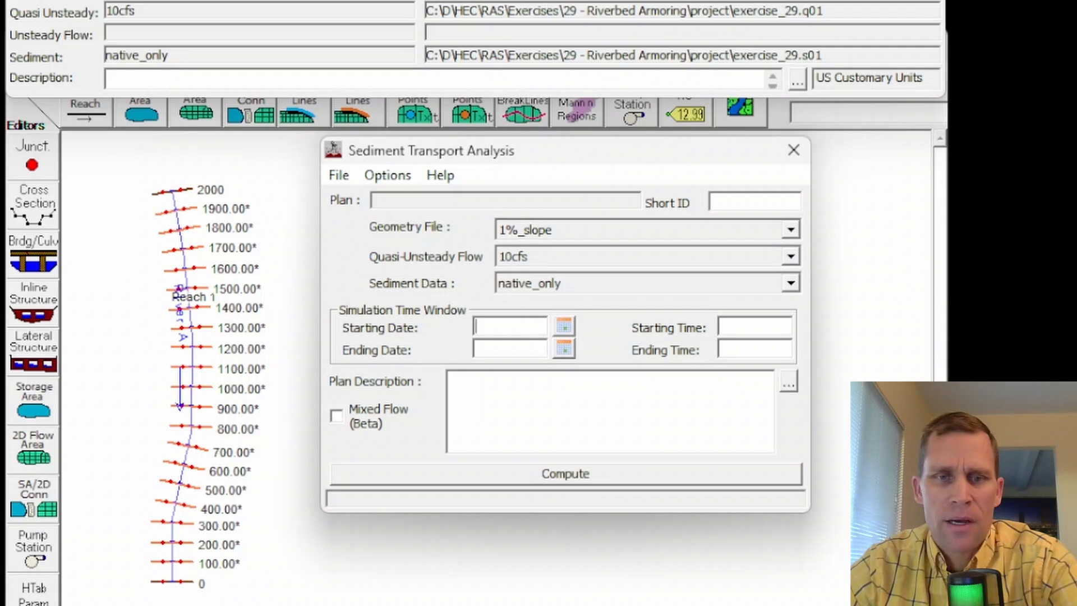
type("01JA")
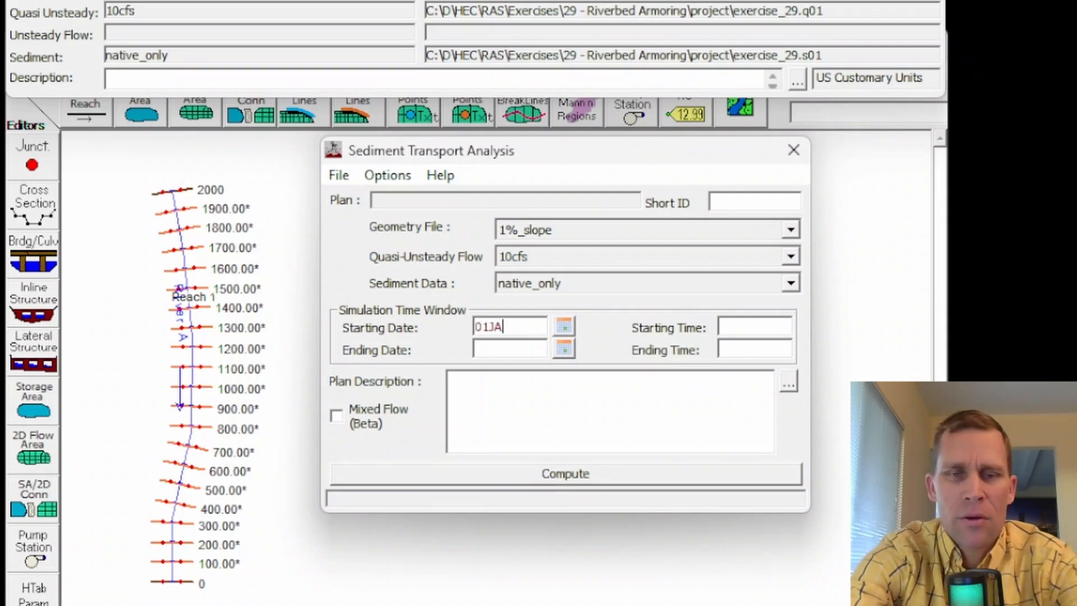
type("N2020")
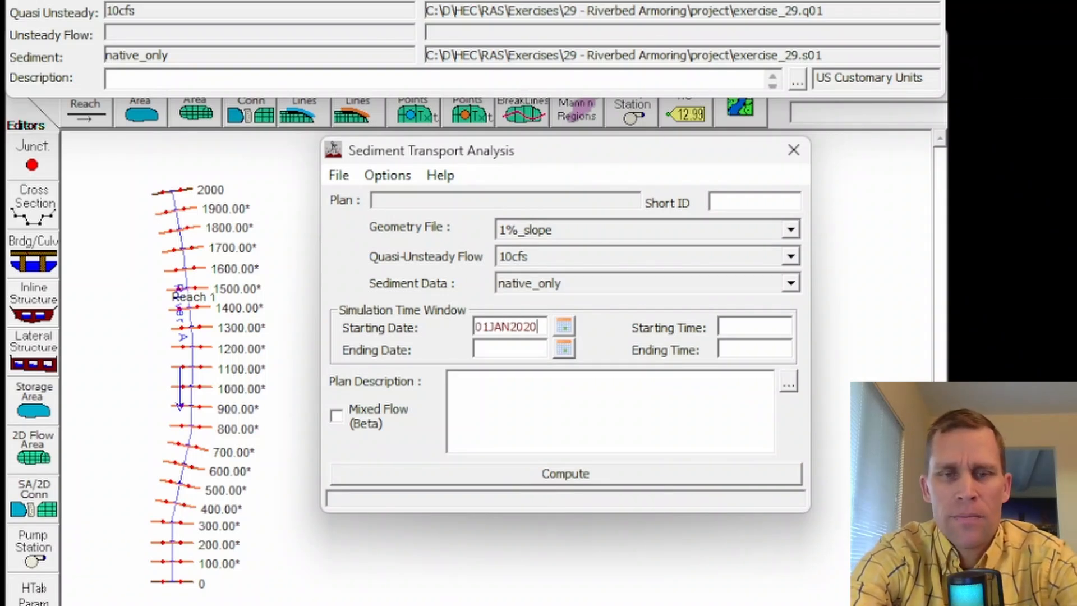
key("Tab")
type("0000")
key("Tab")
type("01FEB")
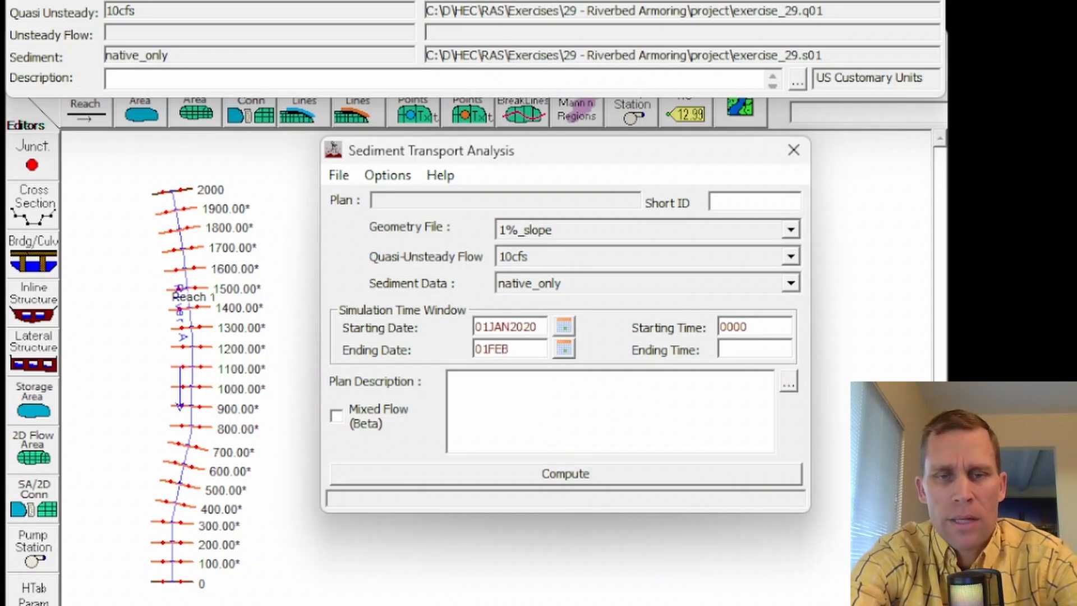
type("2020")
Save the plan in the project folder with the title and short identifier 10_native_only
left_click(339, 174)
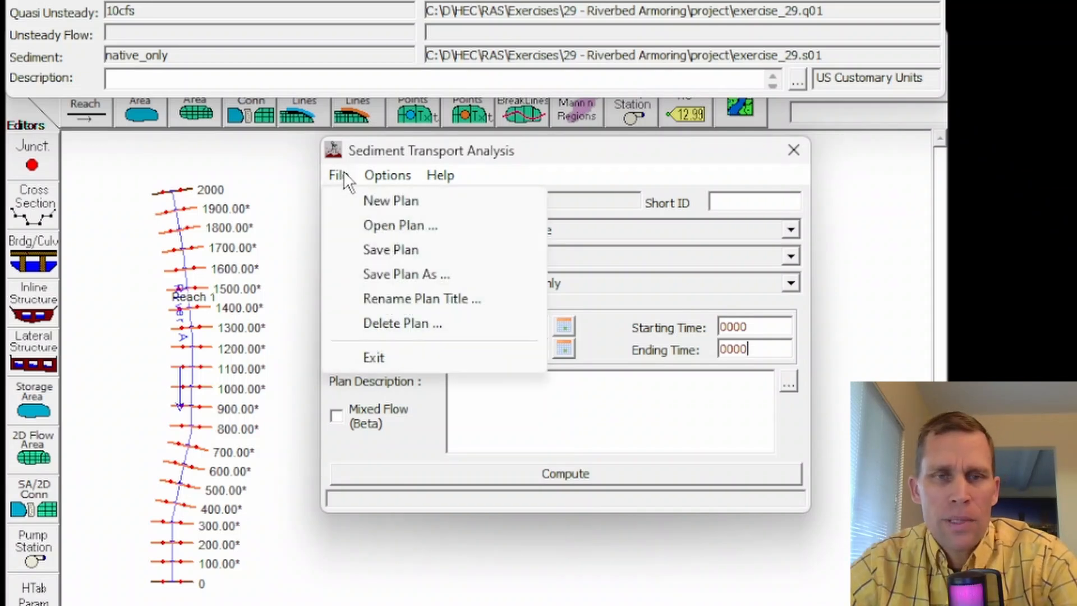
left_click(377, 251)
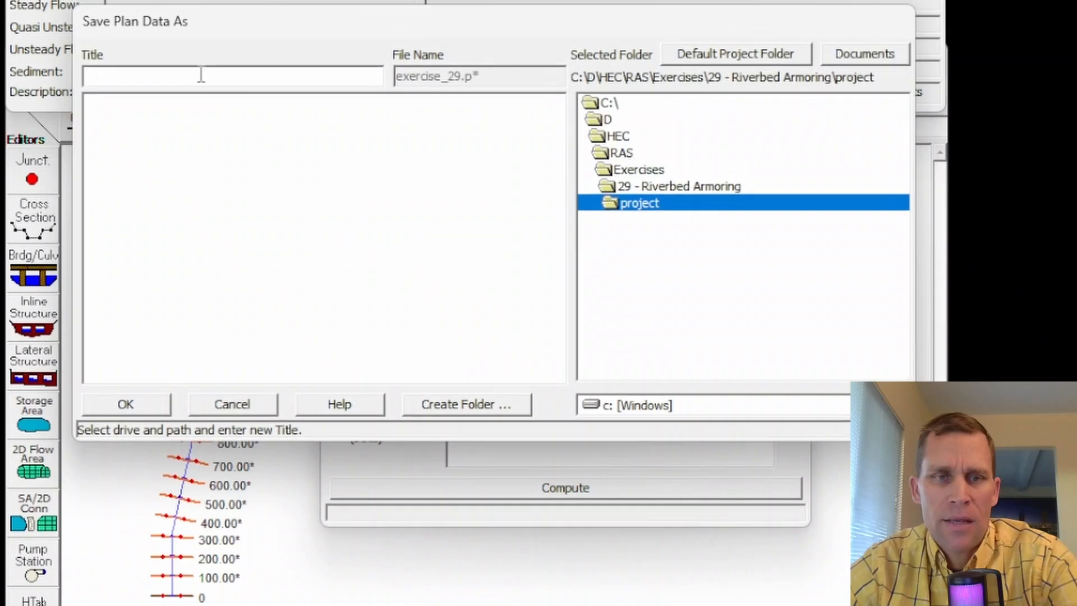
type("10_native_only")
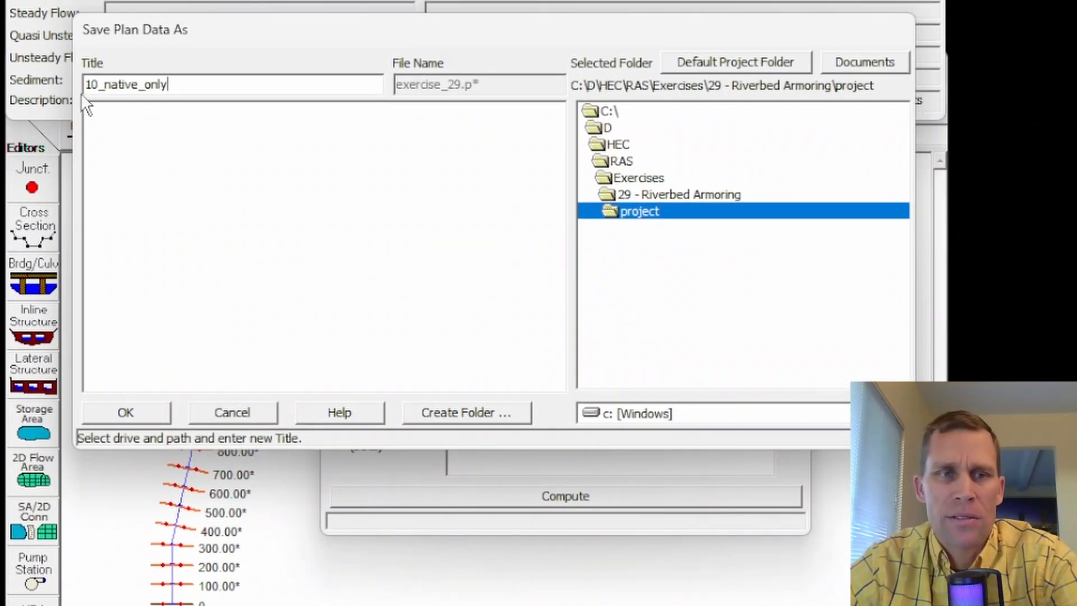
left_click_drag(185, 45, 196, 404)
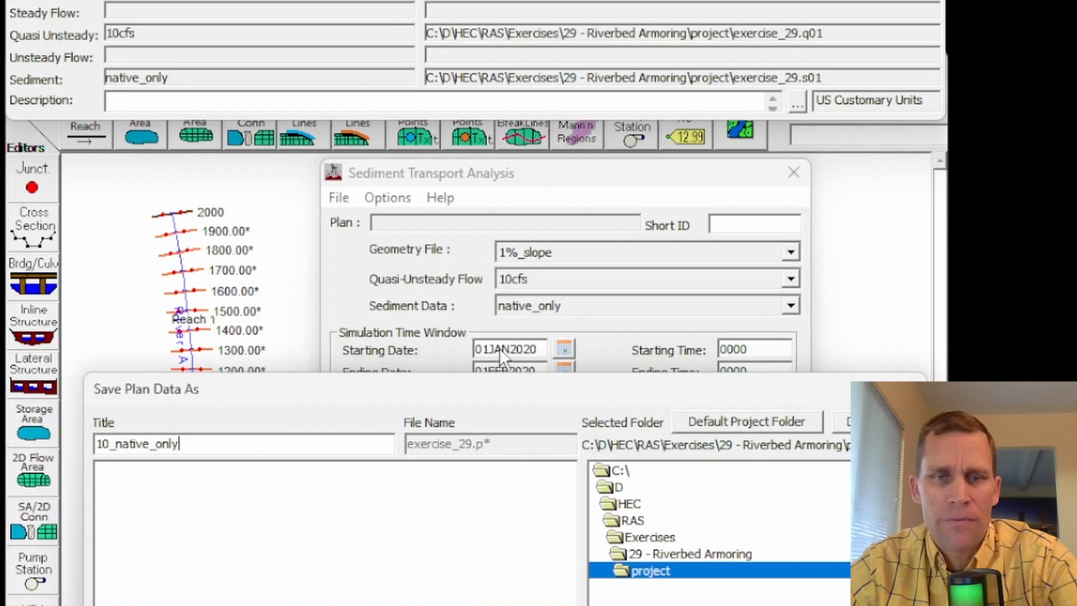
left_click_drag(502, 385, 527, 61)
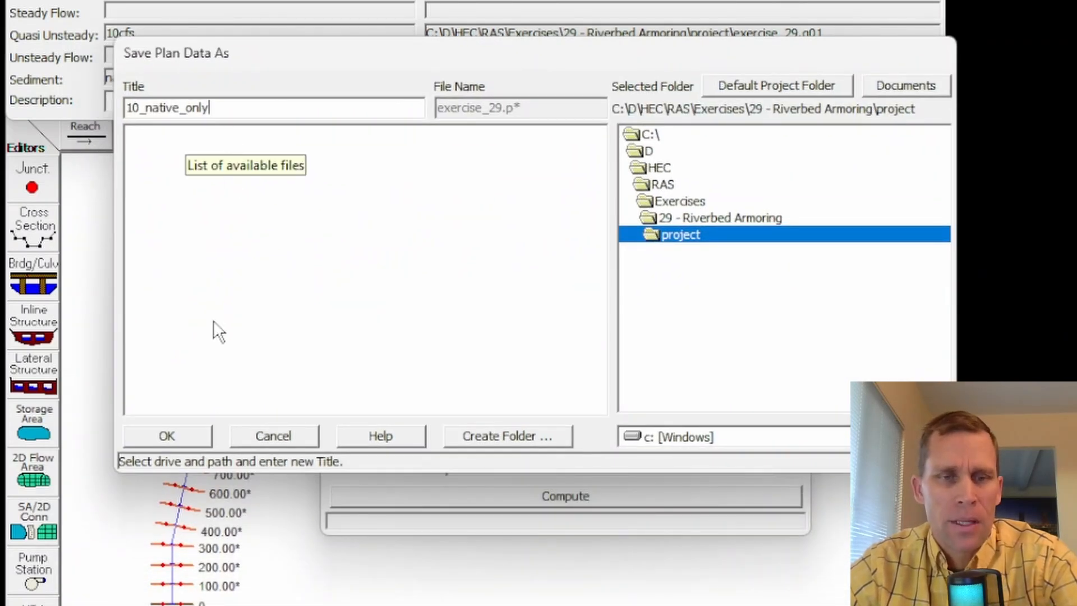
left_click(191, 433)
type("10_native_only")
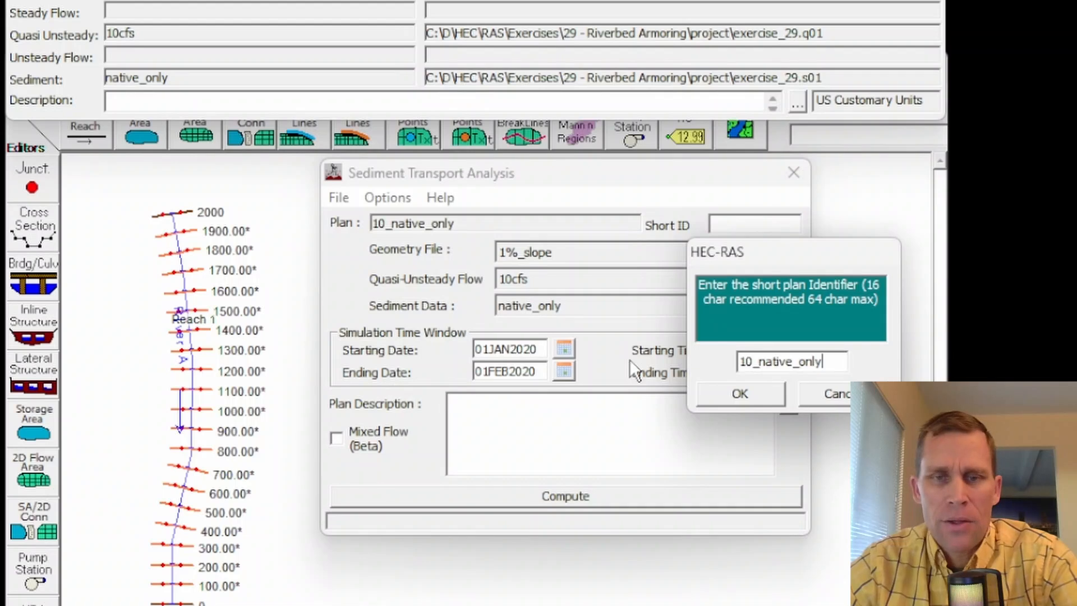
left_click(477, 359)
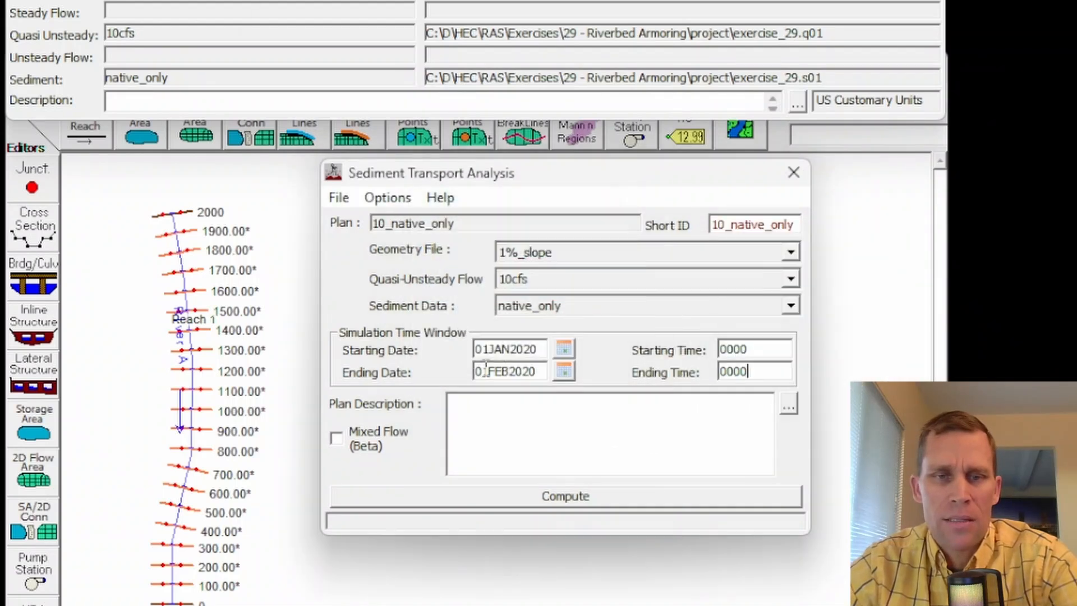
left_click(336, 197)
left_click(353, 271)
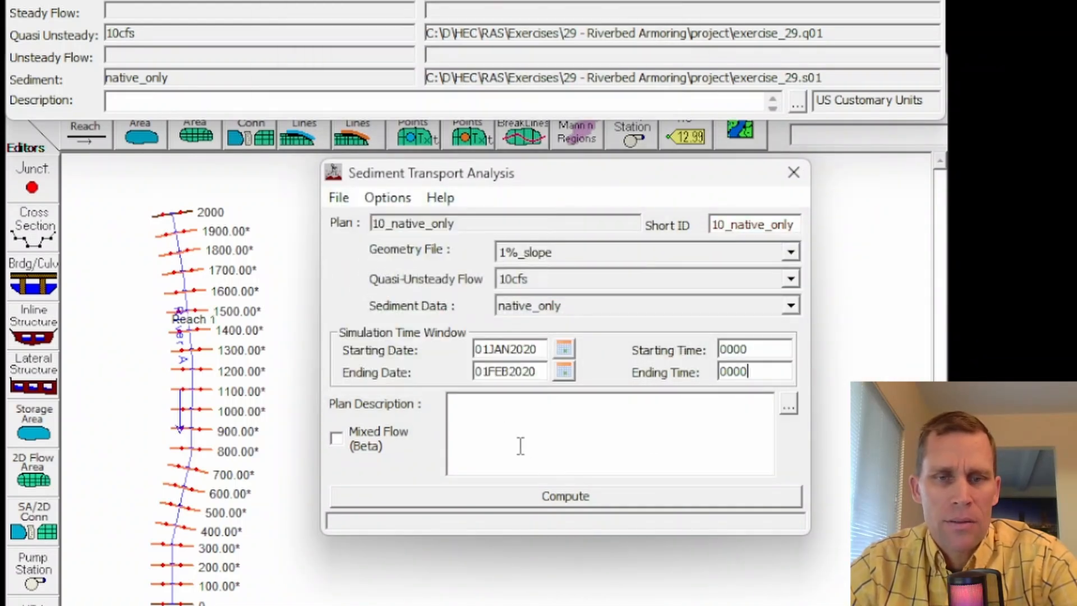
Try to compute plan 10_native_only, and close the sediment data check report and the analysis window
left_click(544, 498)
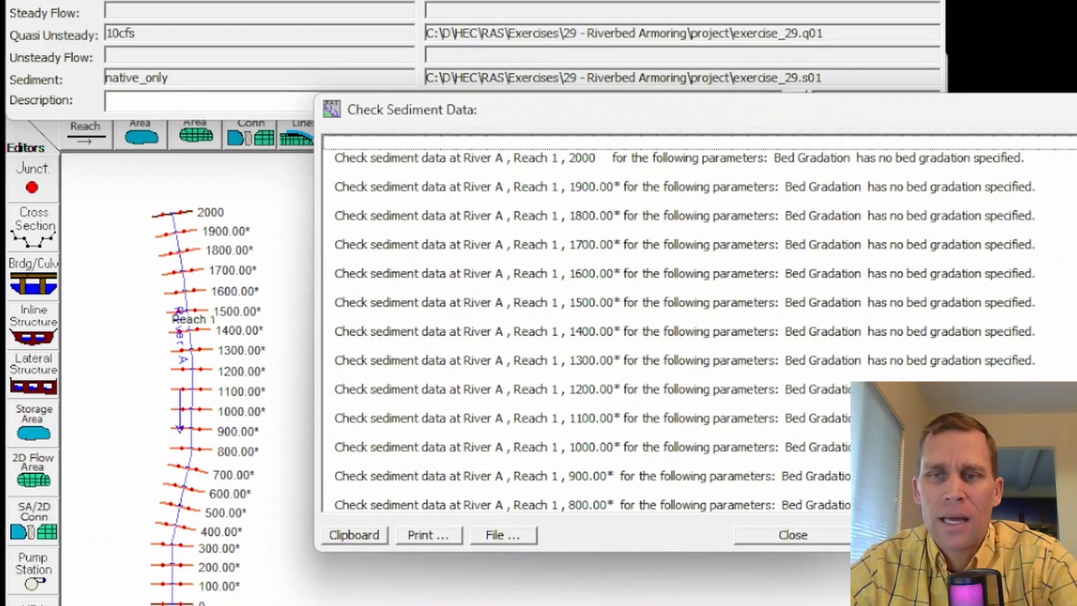
left_click(792, 534)
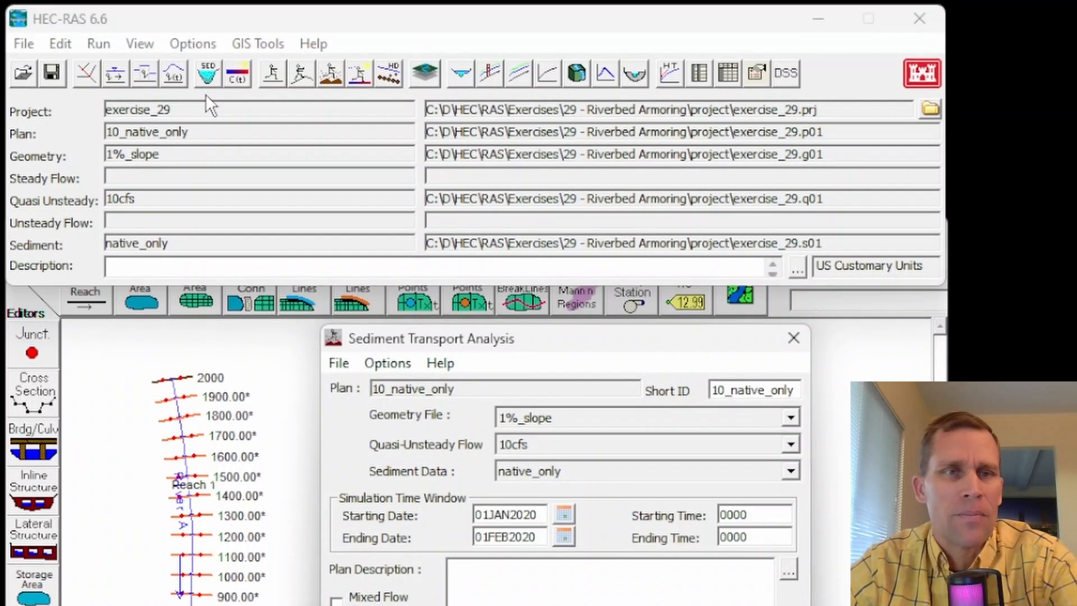
left_click(793, 338)
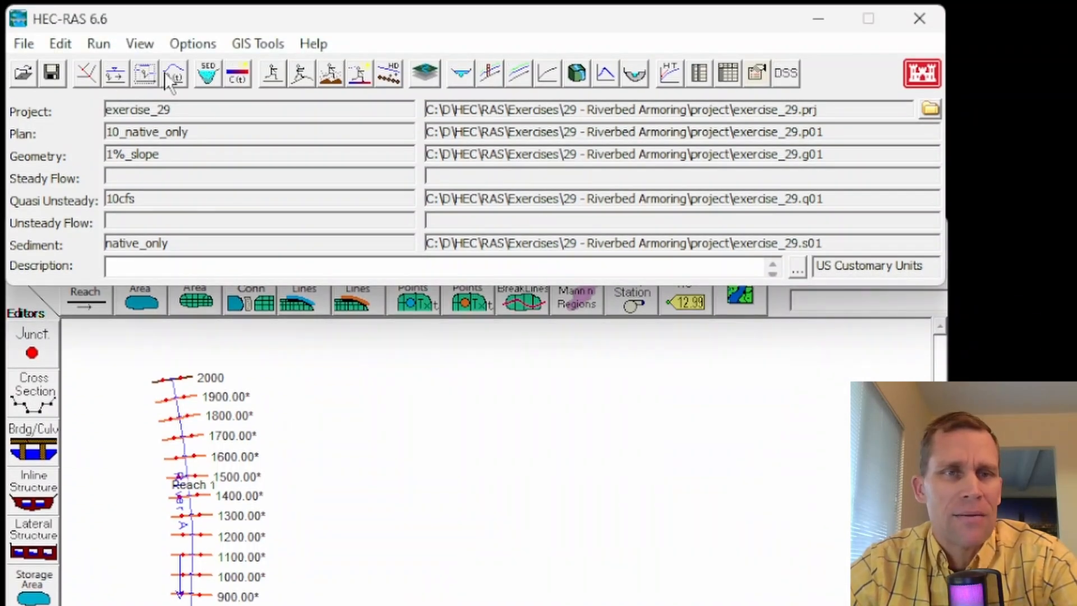
Reopen the sediment data and assign the native_only bed gradation to all cross sections from river station 2000 to 0
left_click(206, 76)
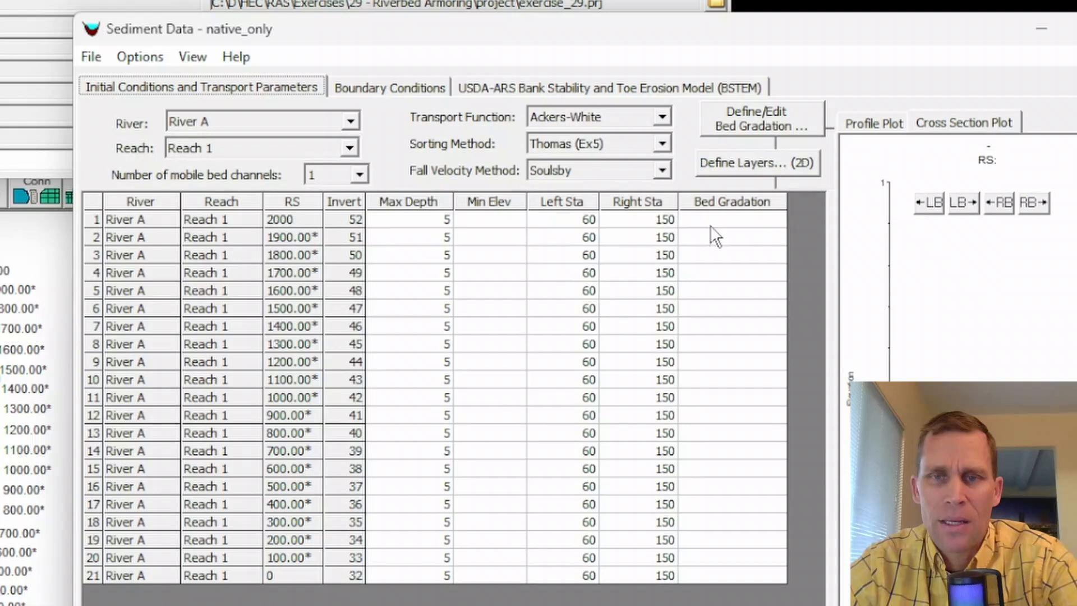
left_click(888, 294)
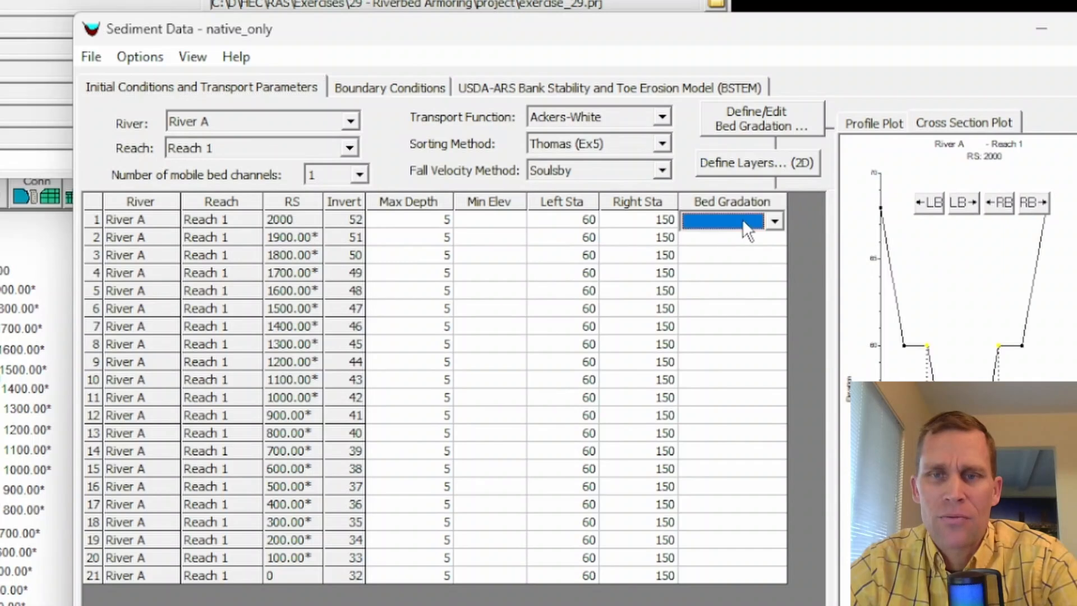
left_click(772, 224)
left_click(745, 230)
left_click(761, 221)
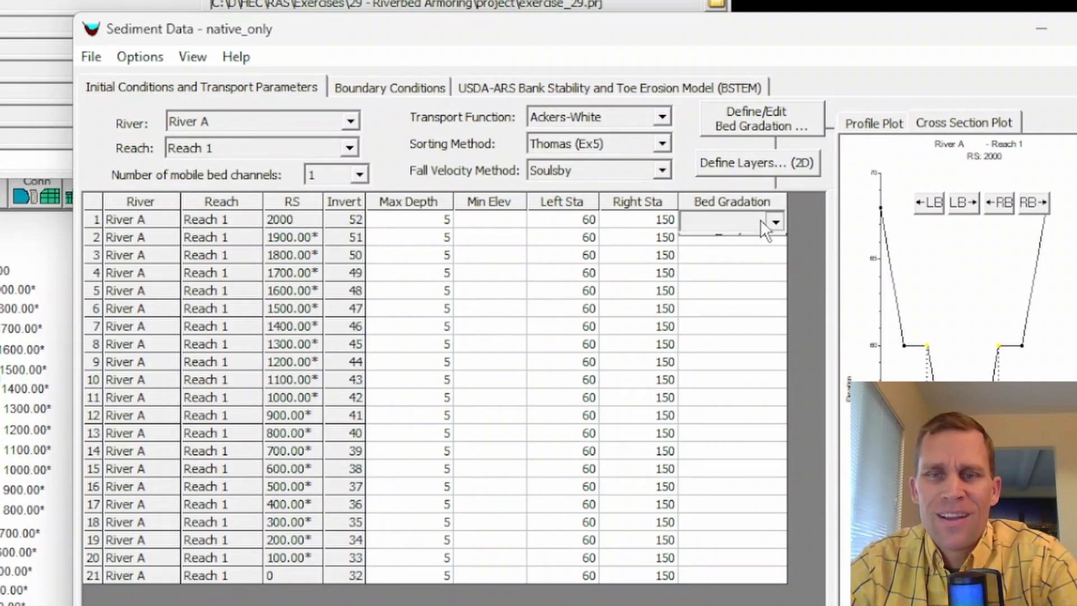
left_click(729, 242)
left_click_drag(779, 224, 788, 573)
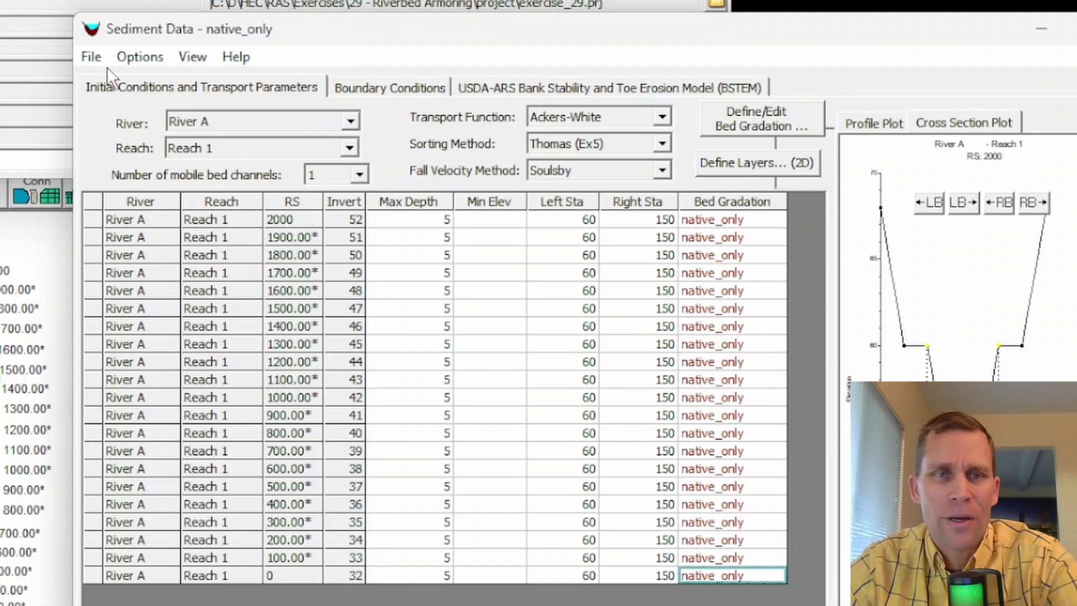
Save the native_only sediment data and close its editor
left_click(92, 57)
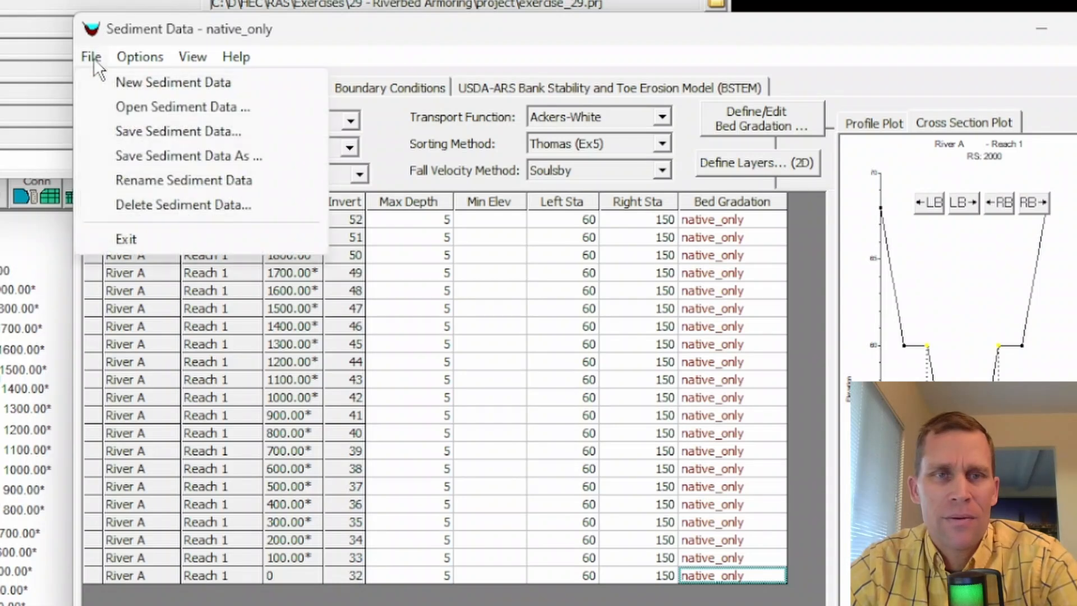
left_click(142, 131)
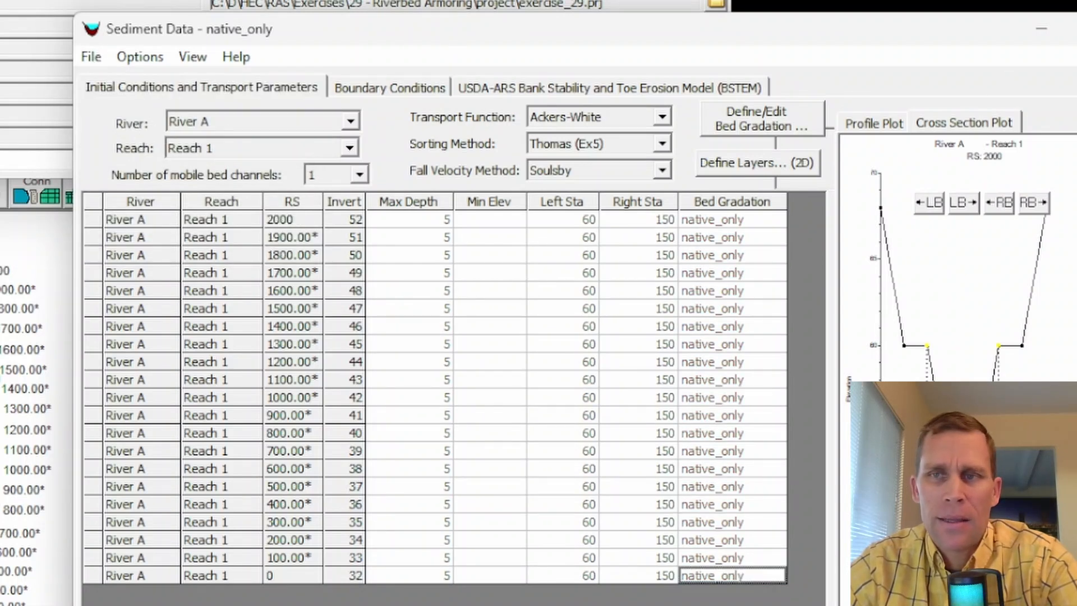
left_click(1076, 28)
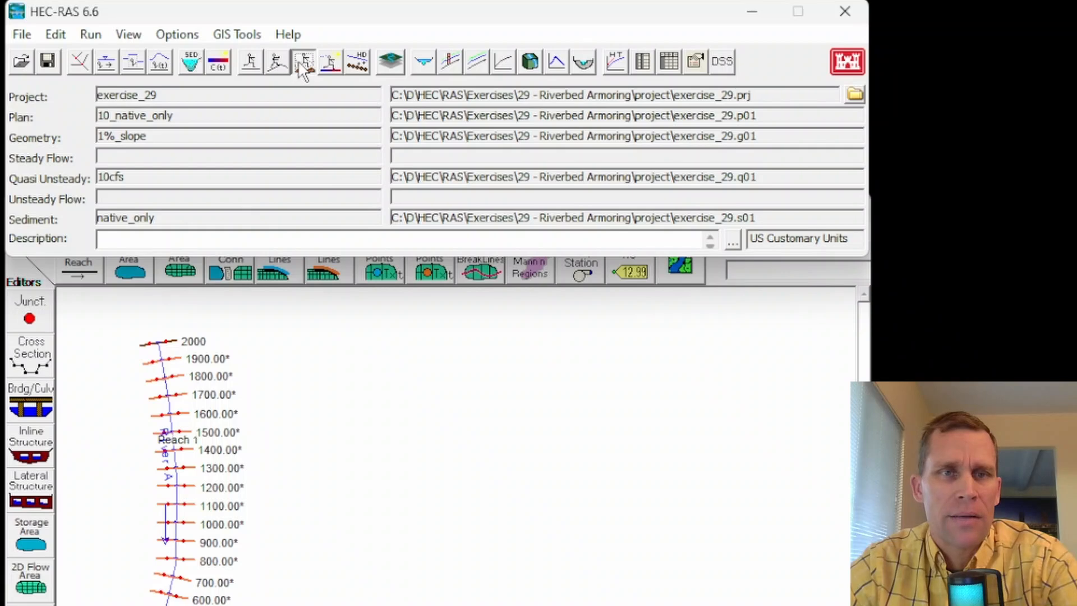
Reopen the sediment transport analysis and compute plan 10_native_only
left_click(285, 55)
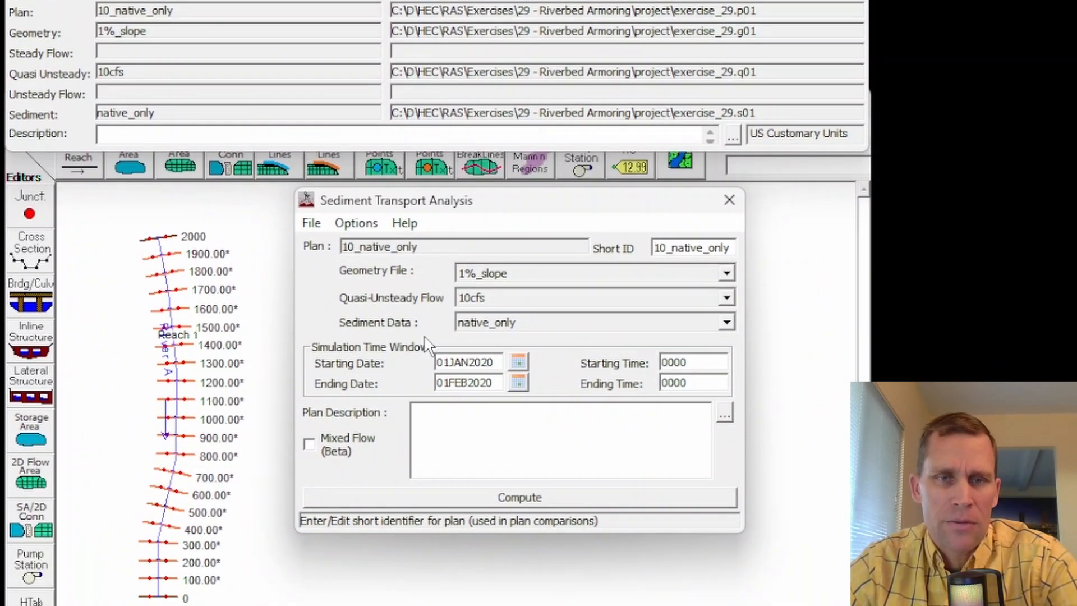
left_click(515, 499)
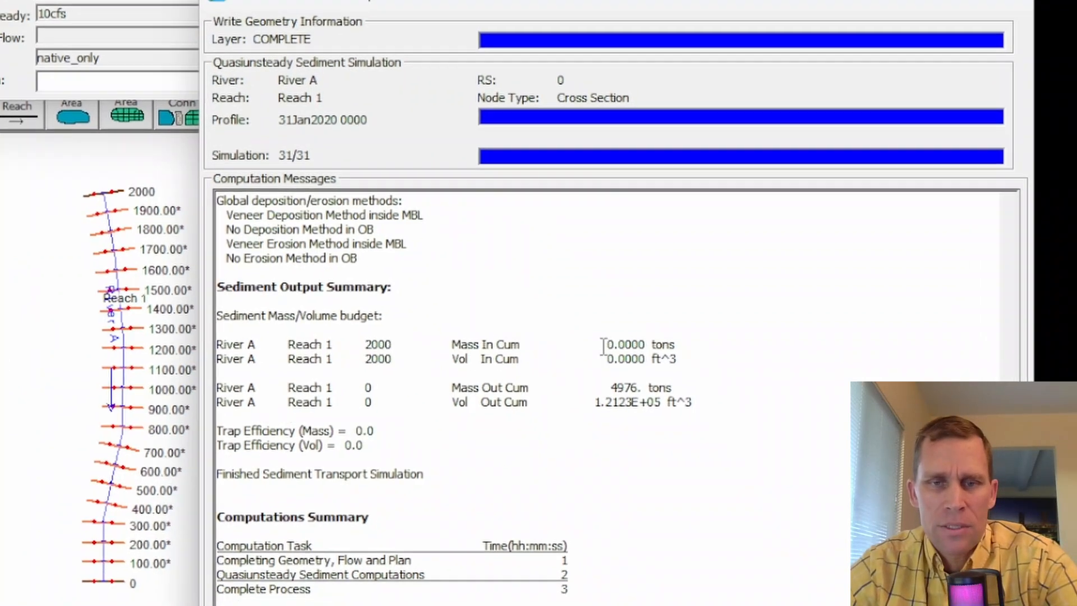
Examine the cumulative sediment mass and volume entering at station 2000 and leaving at station 0 in the computation messages, and close them
left_click_drag(618, 378, 642, 378)
left_click_drag(617, 325, 672, 325)
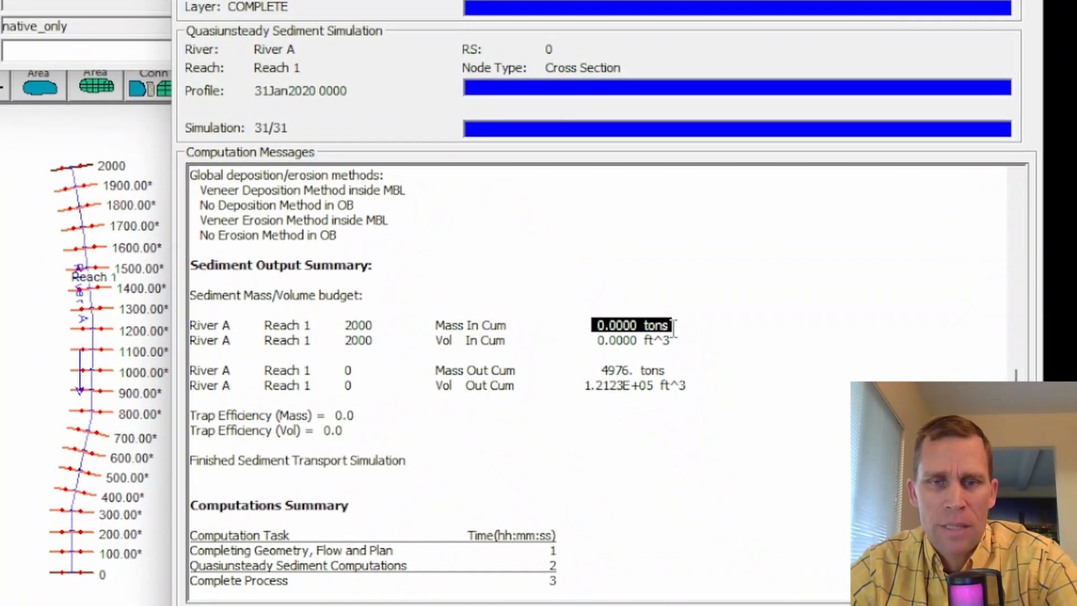
left_click_drag(588, 340, 679, 342)
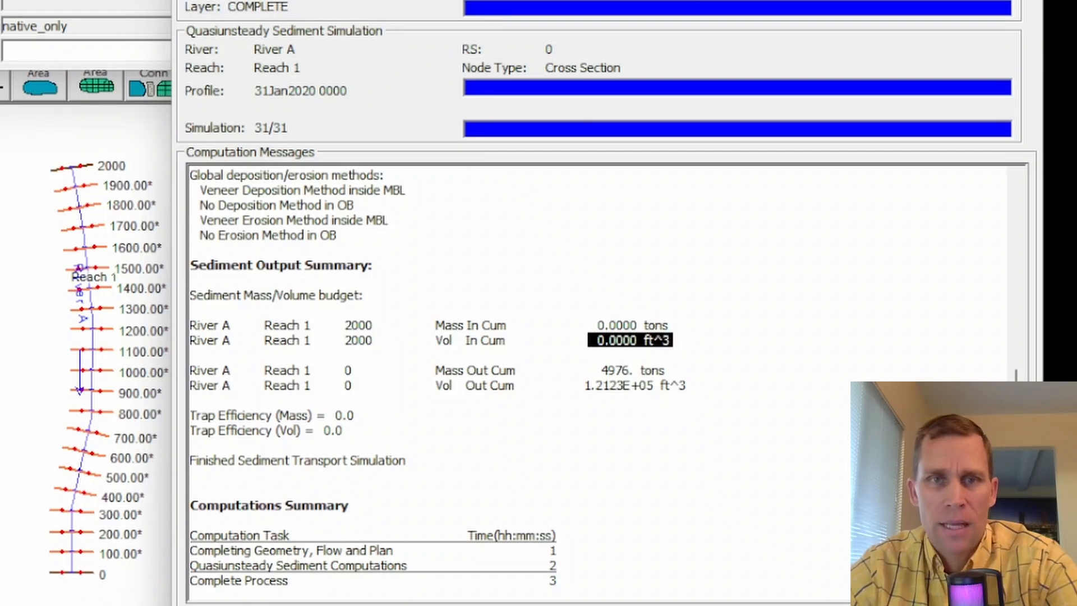
left_click_drag(678, 0, 693, 0)
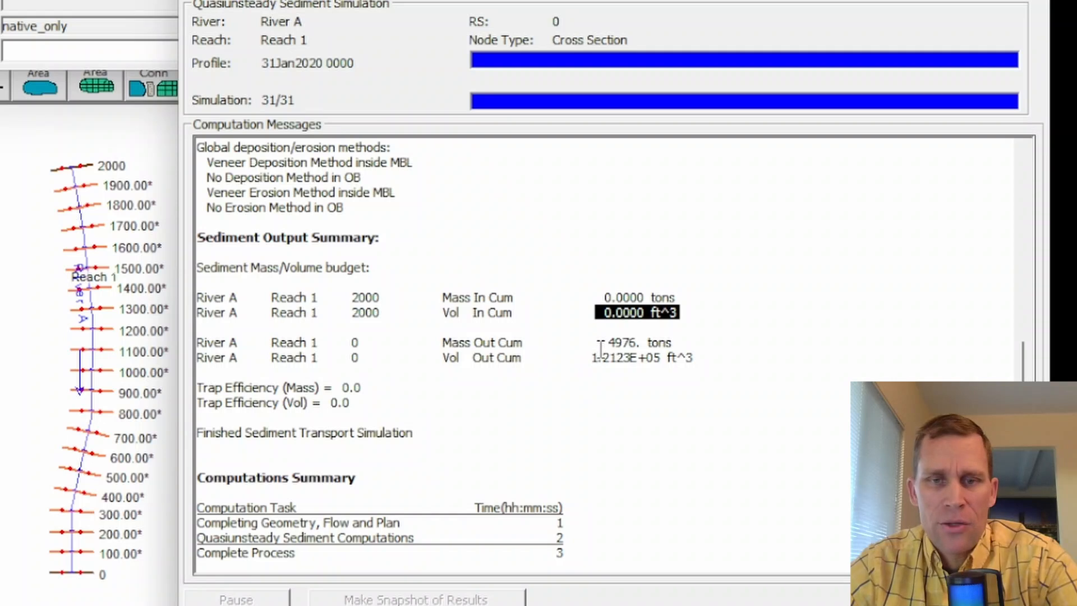
left_click_drag(604, 341, 658, 338)
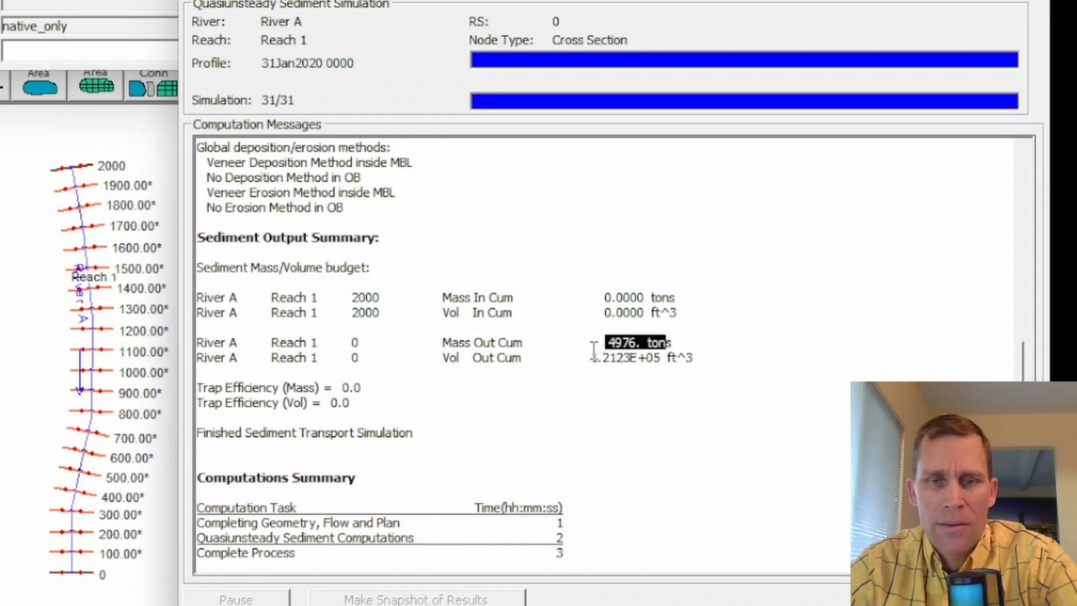
left_click_drag(592, 357, 693, 357)
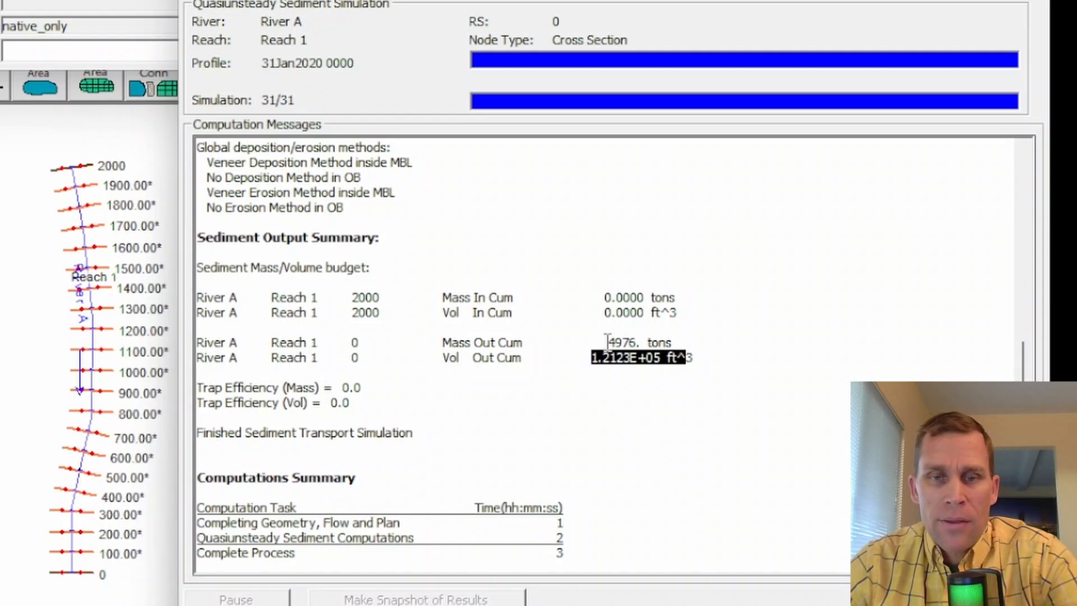
left_click_drag(607, 341, 629, 342)
left_click(667, 334)
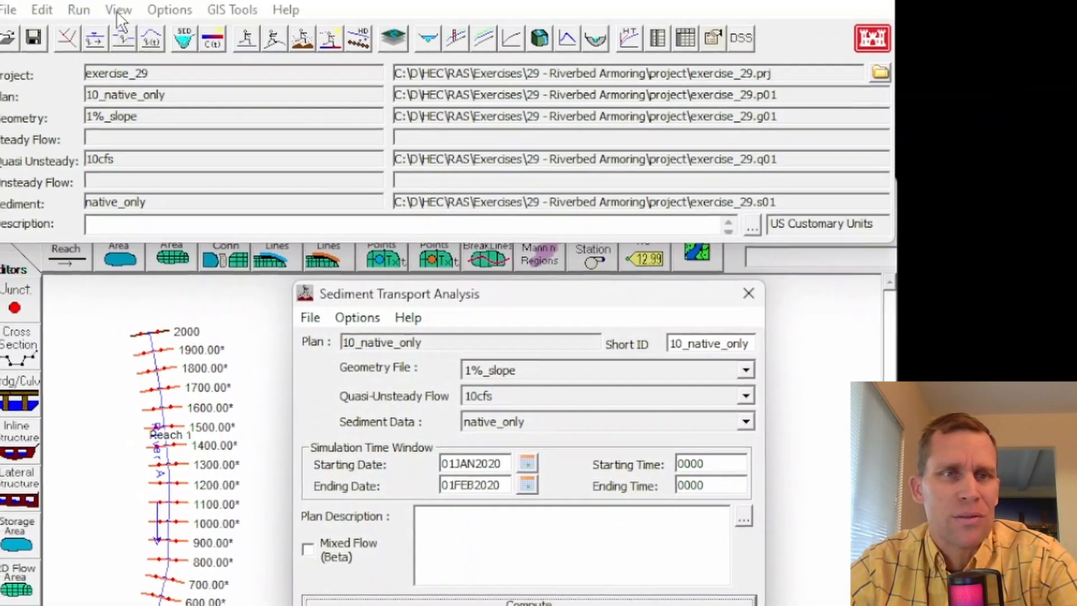
Open the water surface profile plot for River A, Reach 1 and bring up its animation control
left_click(91, 41)
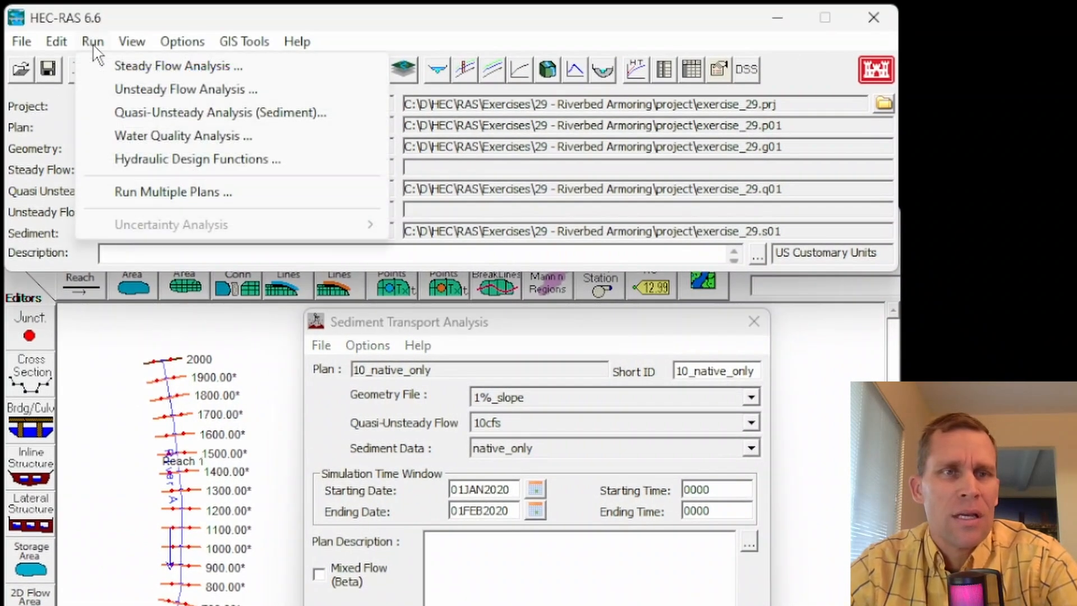
mouse_move(118, 44)
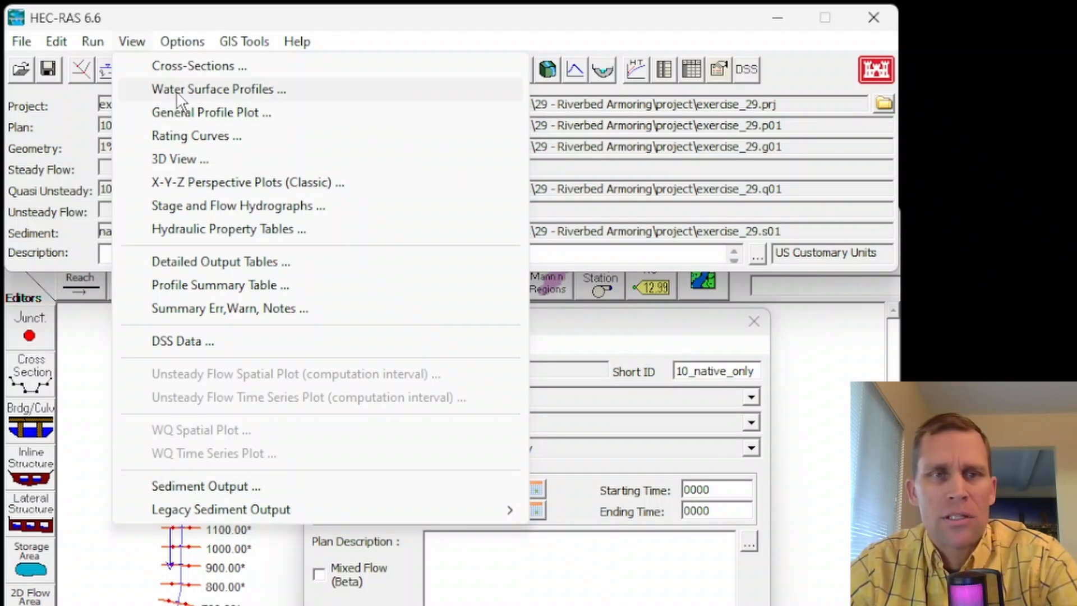
left_click(211, 100)
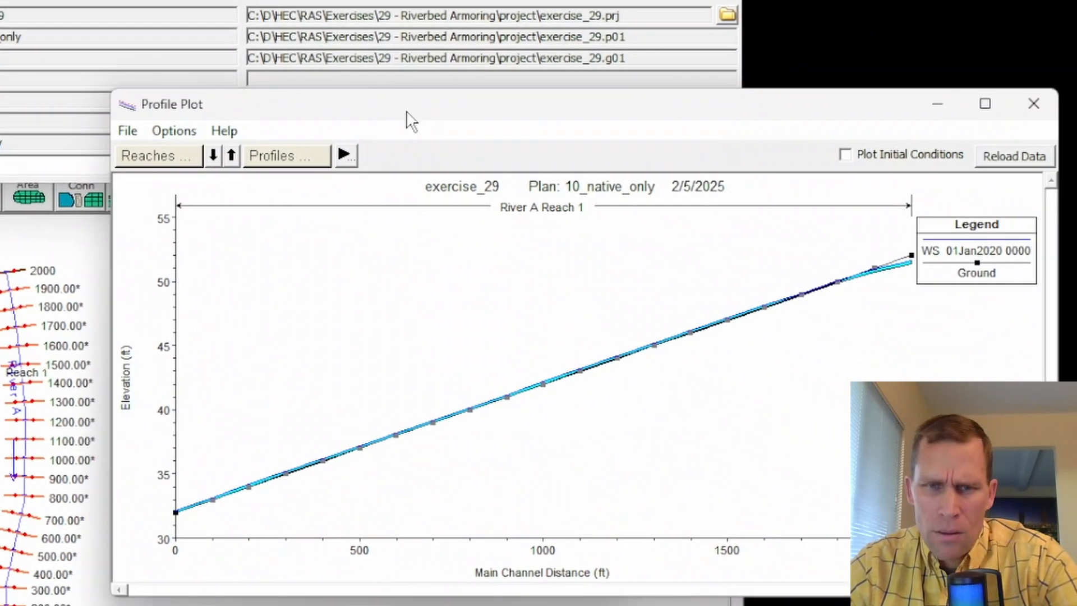
left_click(185, 133)
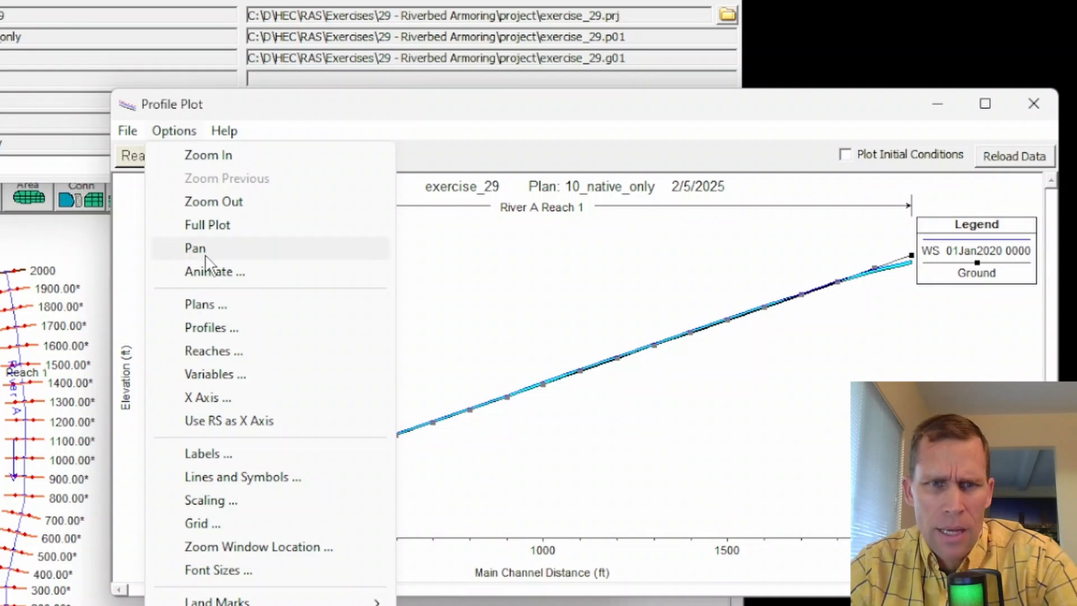
left_click(211, 272)
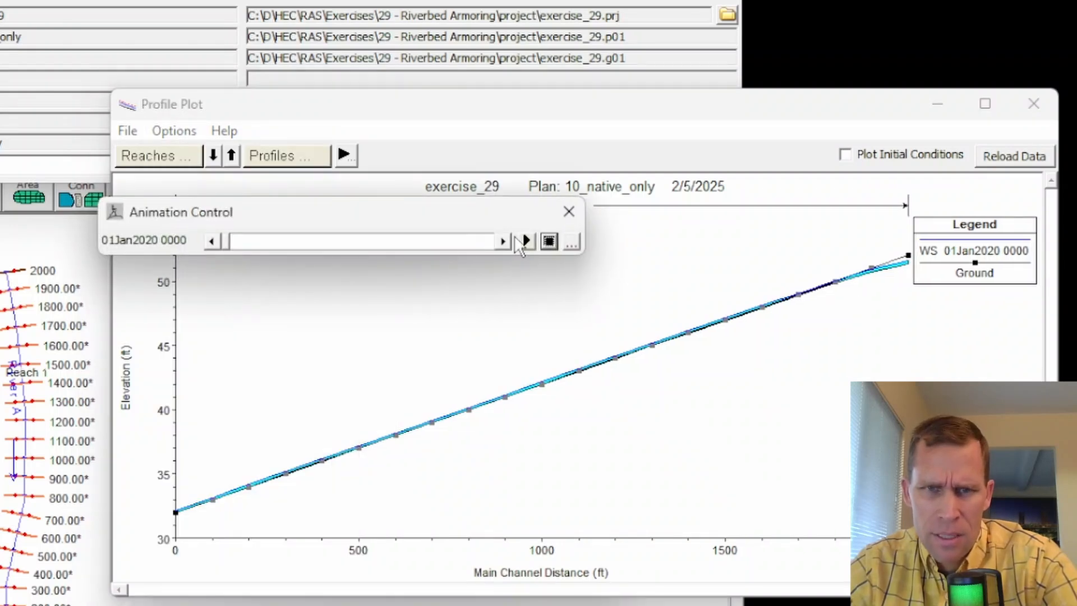
Play the water surface profile animation for River A, Reach 1 through the simulation period and close the plot
left_click(526, 240)
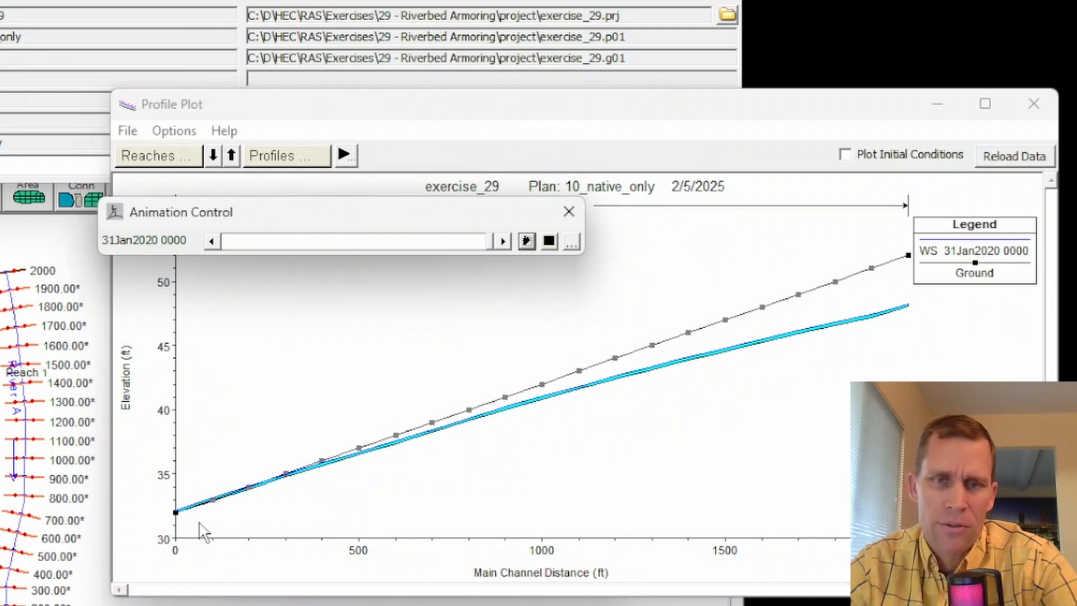
left_click(569, 212)
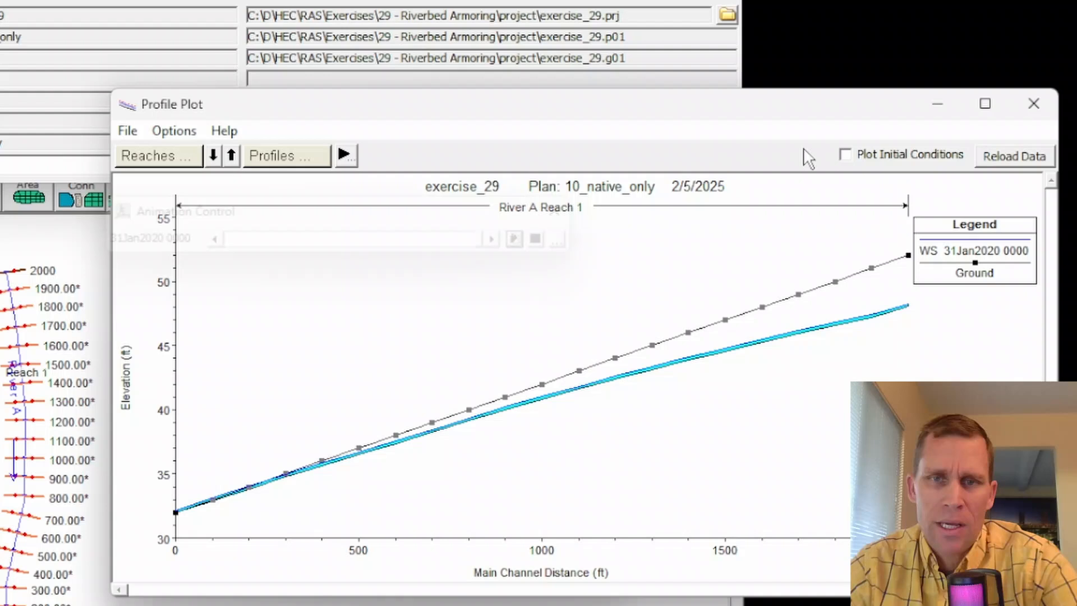
left_click(1026, 103)
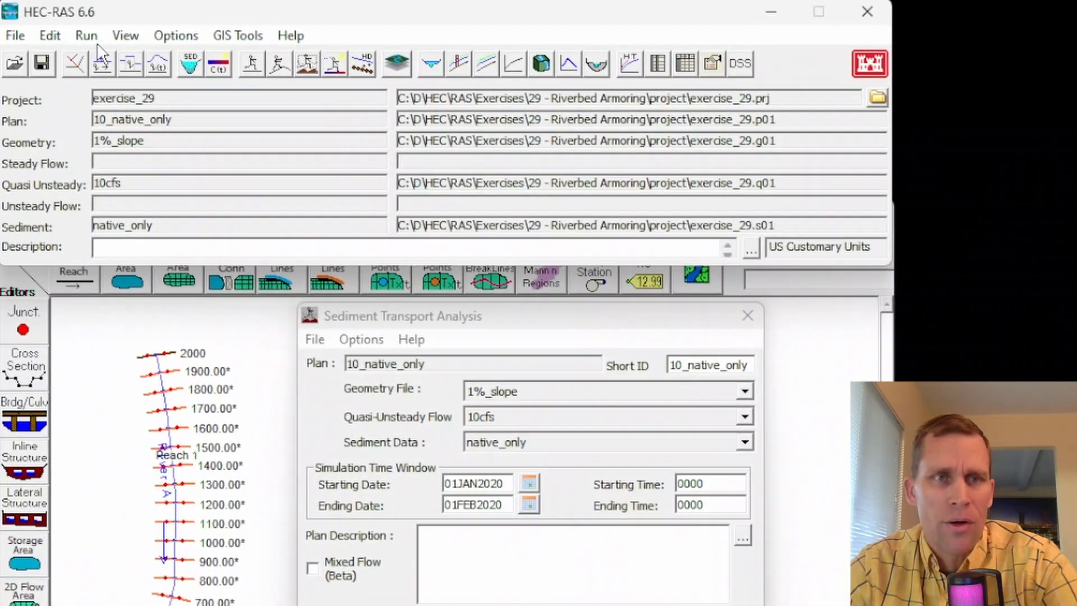
Review the variables available in the sediment output viewer, selecting Invert Elevation, and close the viewer
left_click(98, 39)
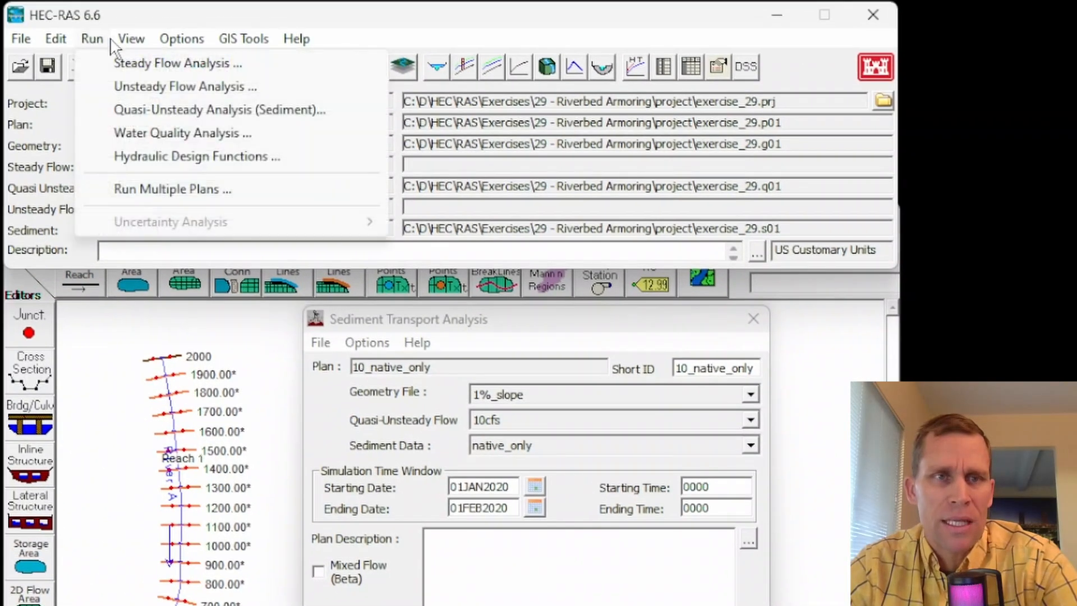
mouse_move(131, 38)
left_click(188, 485)
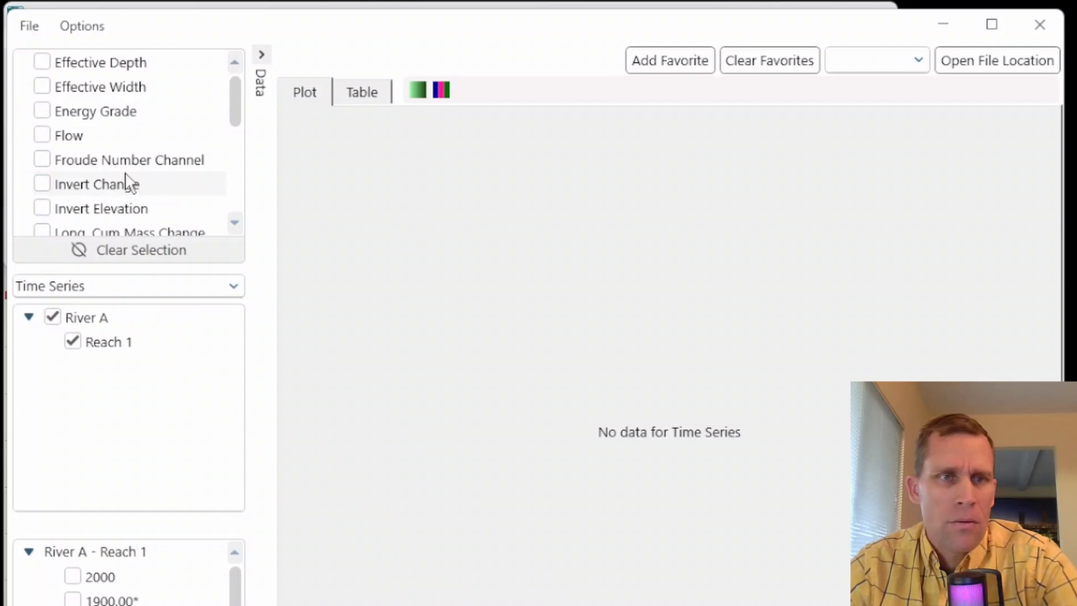
scroll(125, 179, "down", 2)
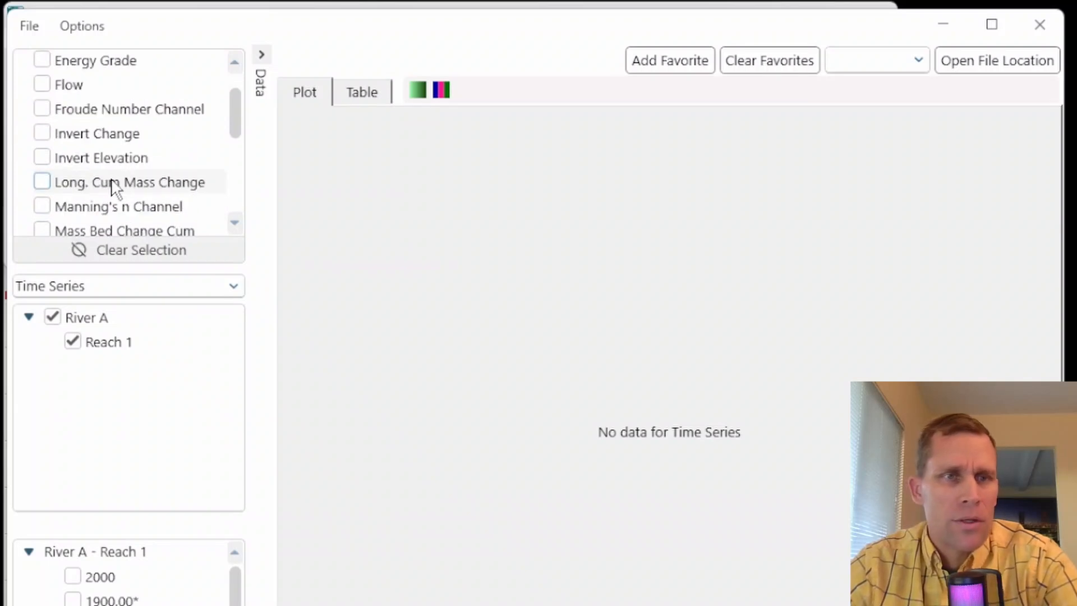
left_click(42, 158)
scroll(127, 180, "up", 2)
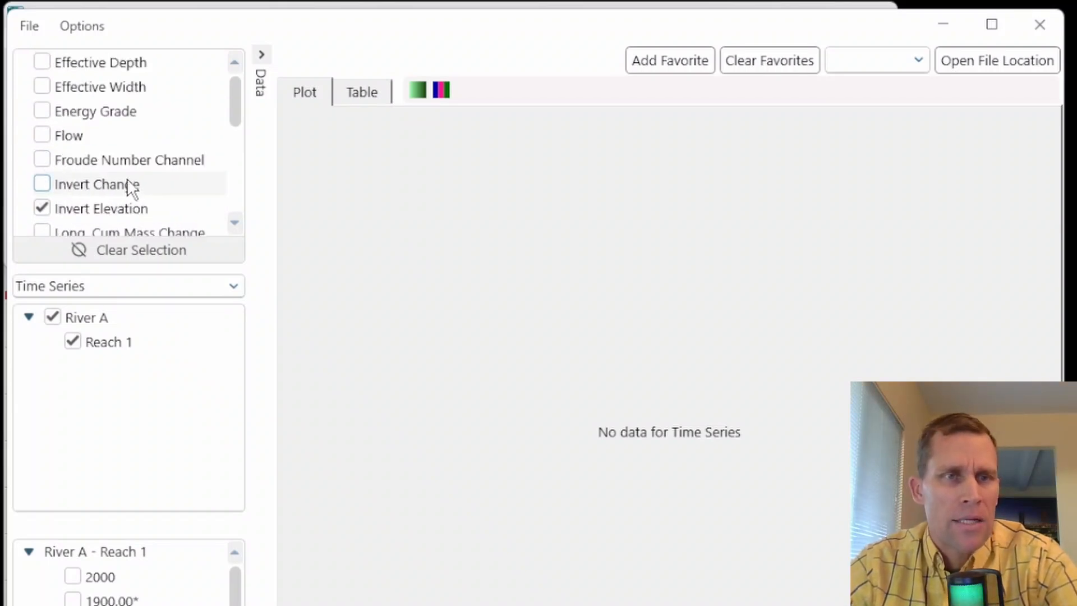
scroll(127, 180, "down", 3)
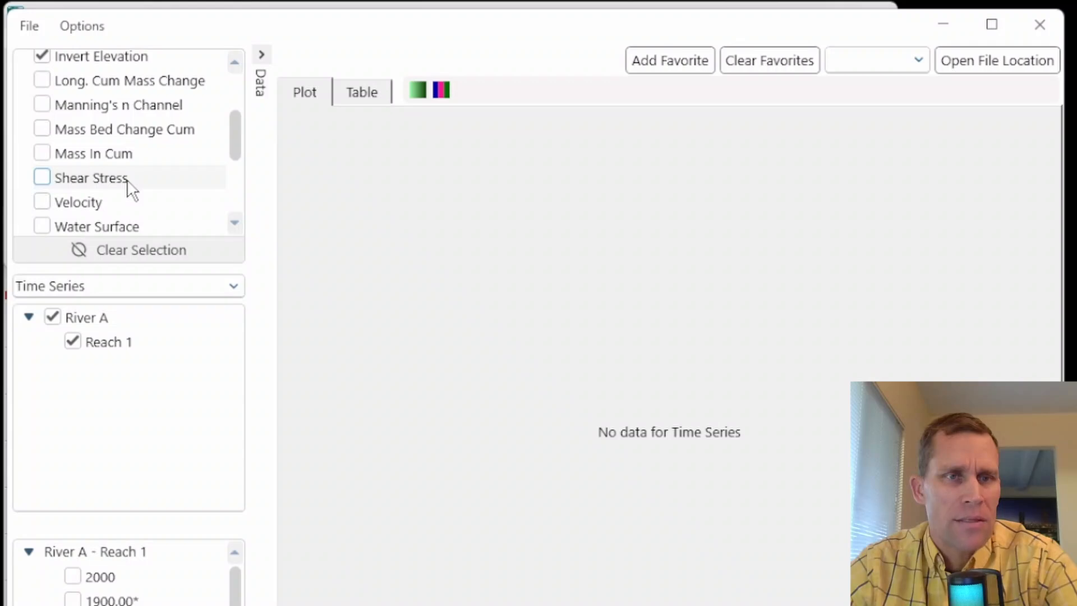
left_click(1030, 29)
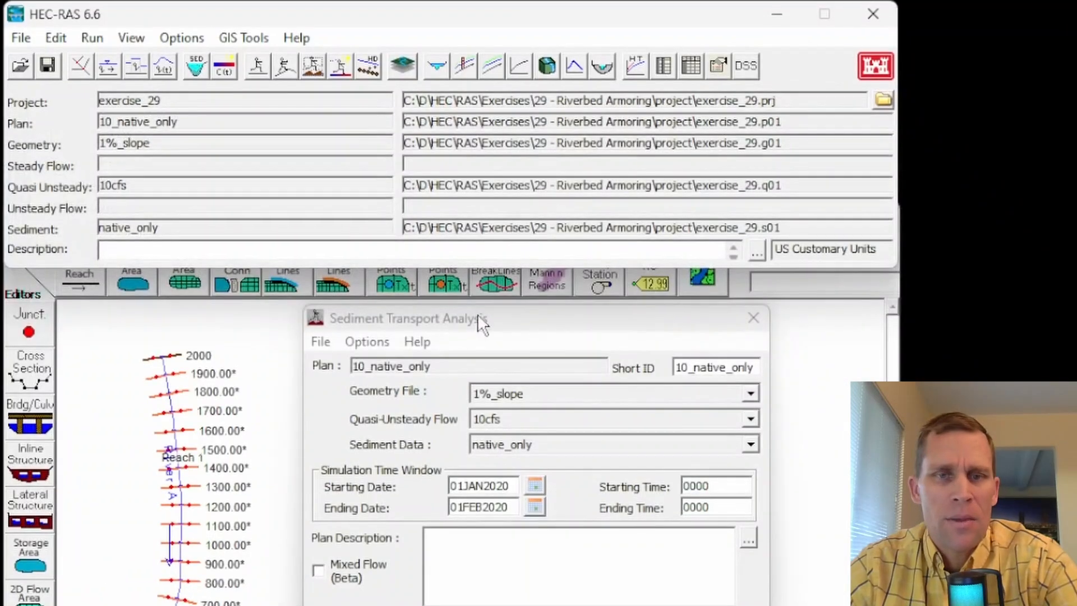
Set the sediment output level to 6 in the sediment output options and accept the change
left_click(366, 341)
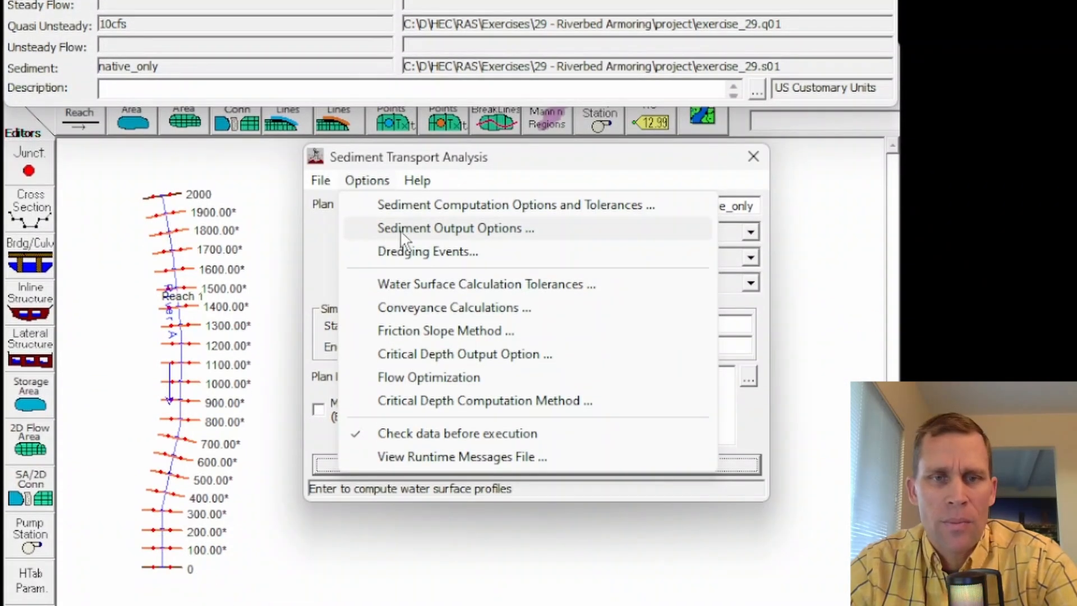
left_click(403, 229)
left_click(652, 51)
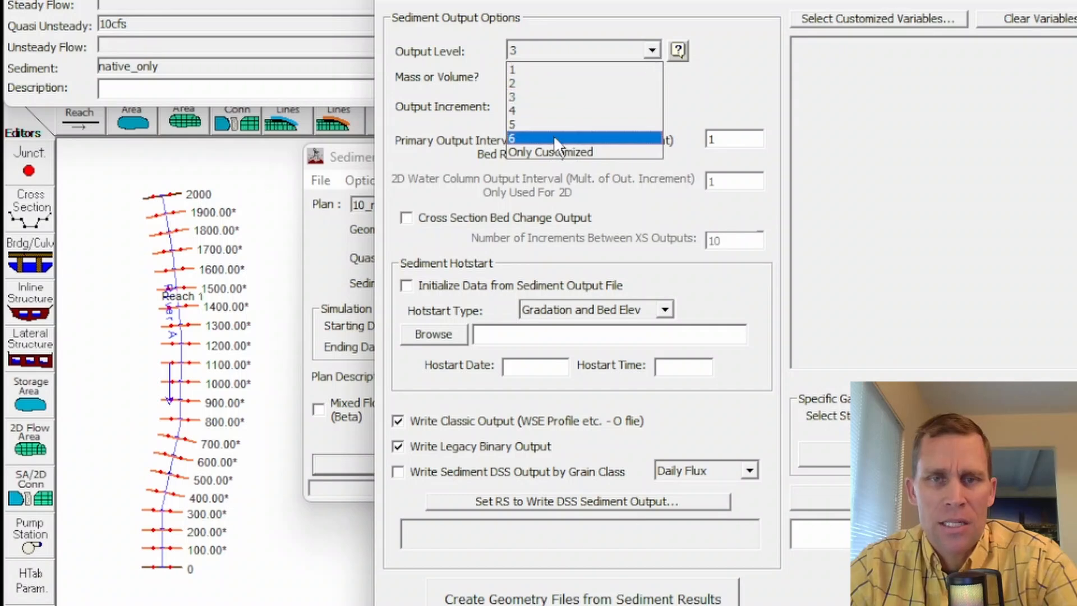
left_click(554, 137)
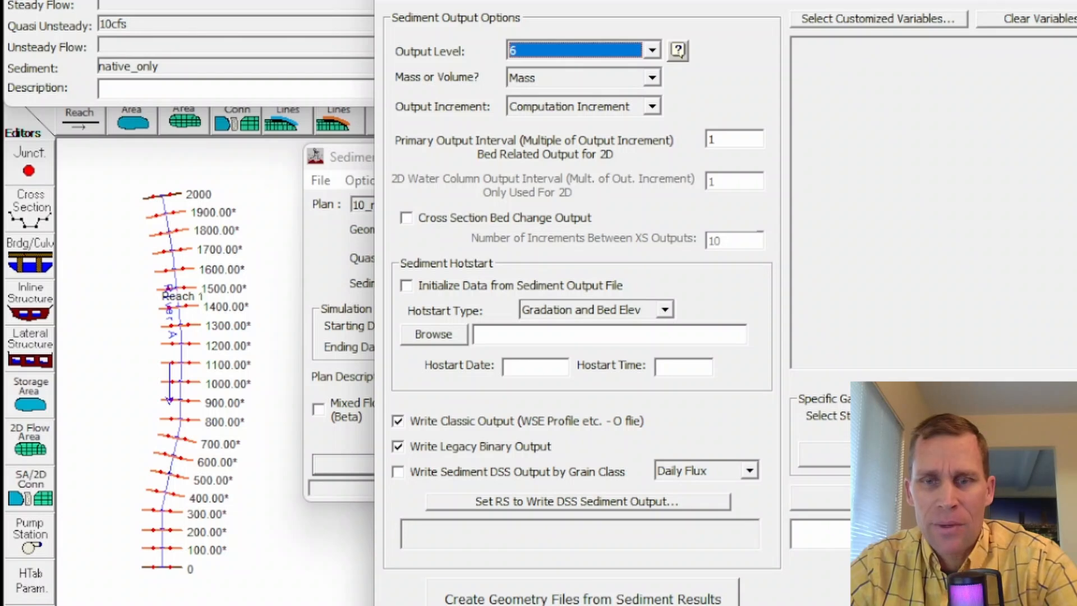
key("Return")
Save the 10_native_only plan and recompute it
left_click(321, 180)
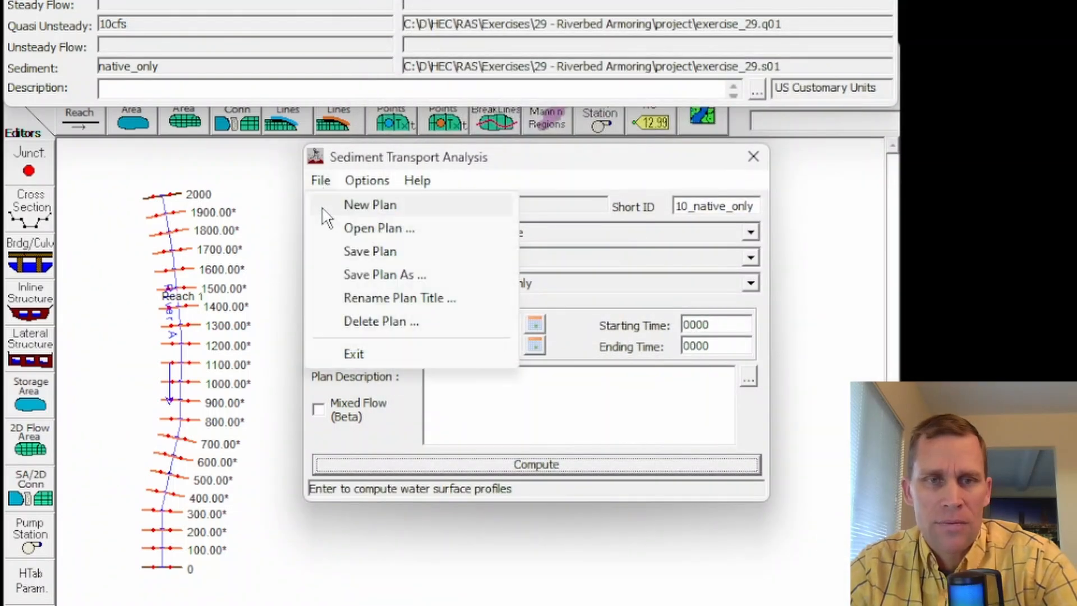
left_click(349, 250)
left_click(520, 467)
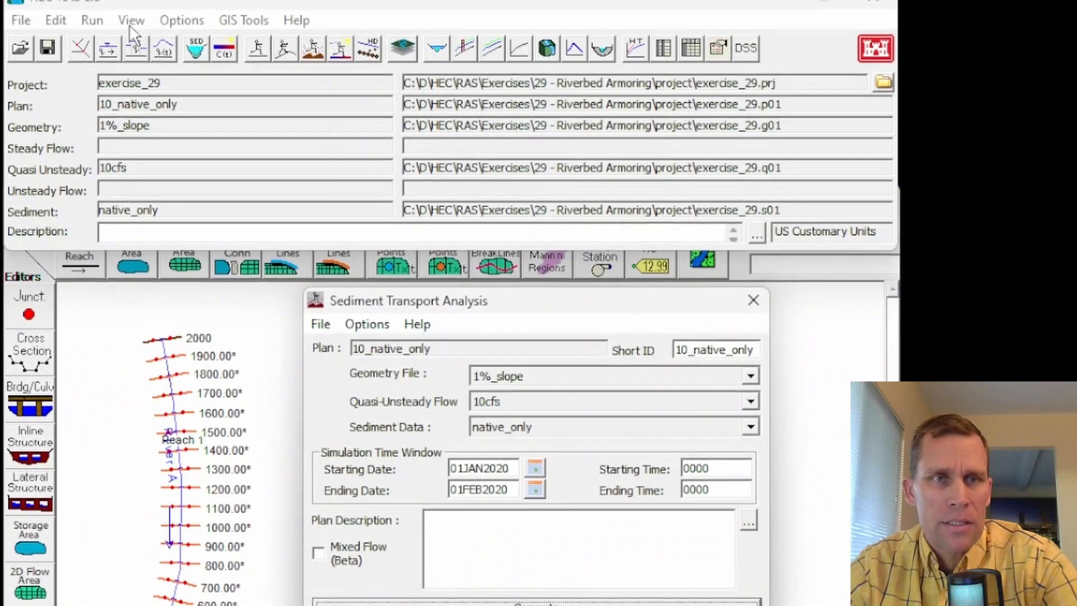
Open the sediment output and plot Invert Elevation and Invert Max as a profile for River A, Reach 1
left_click(131, 40)
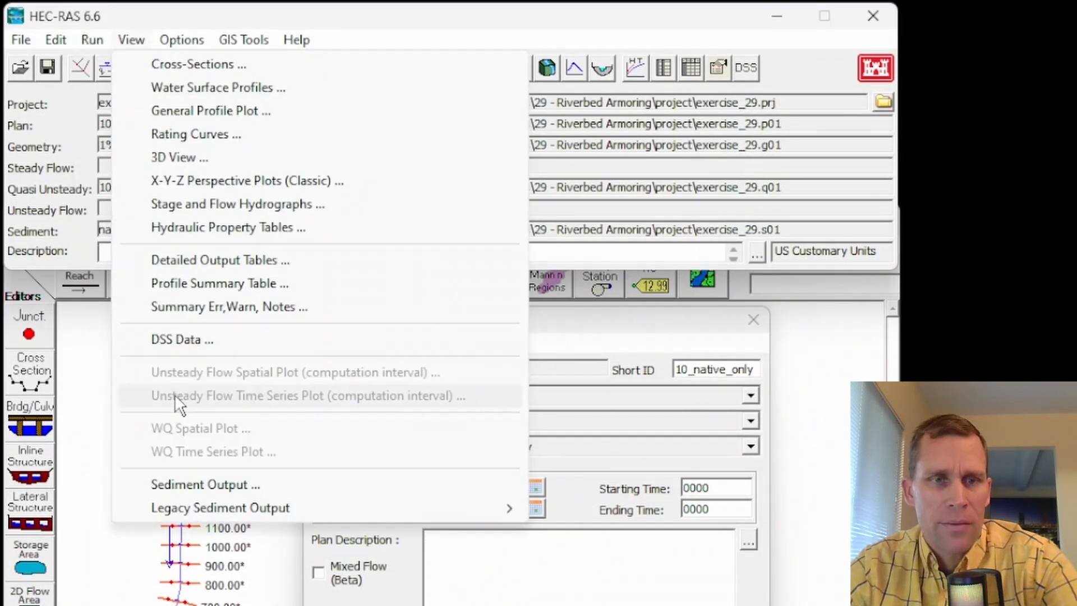
left_click(203, 486)
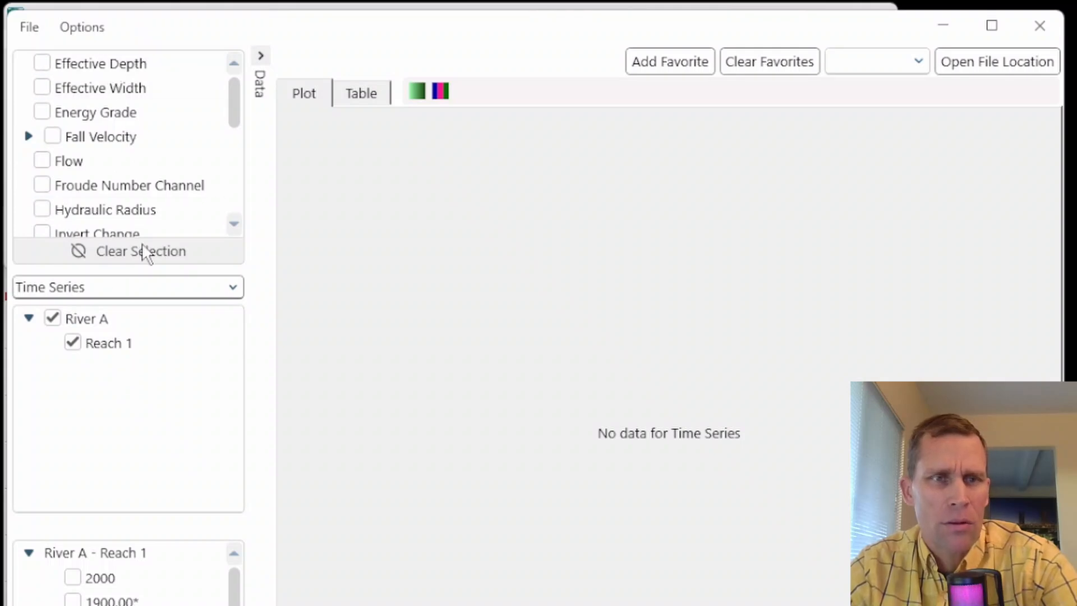
scroll(115, 183, "down", 2)
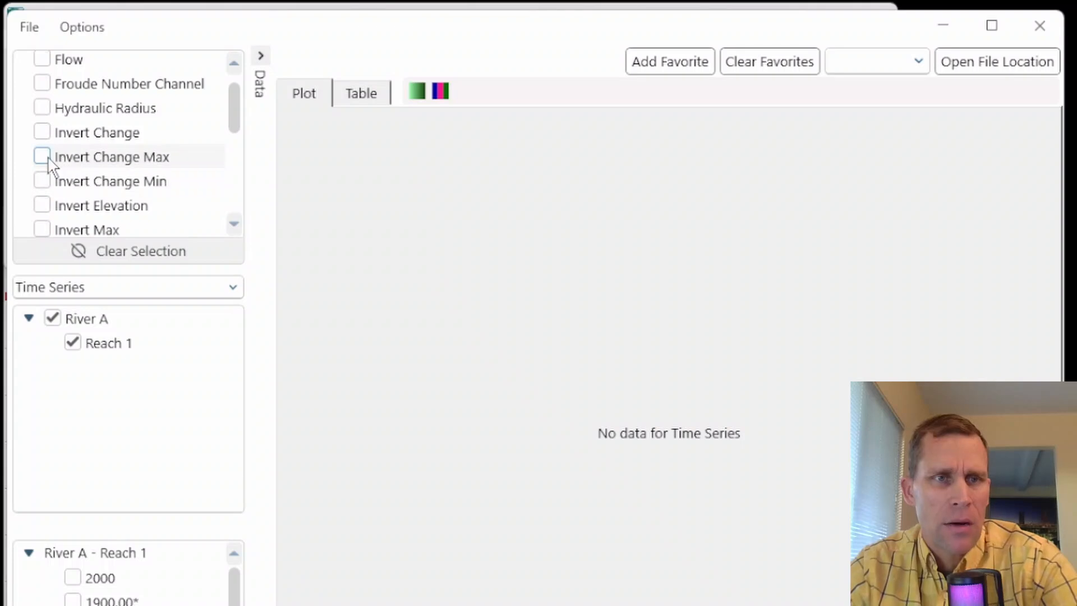
scroll(79, 193, "down", 1)
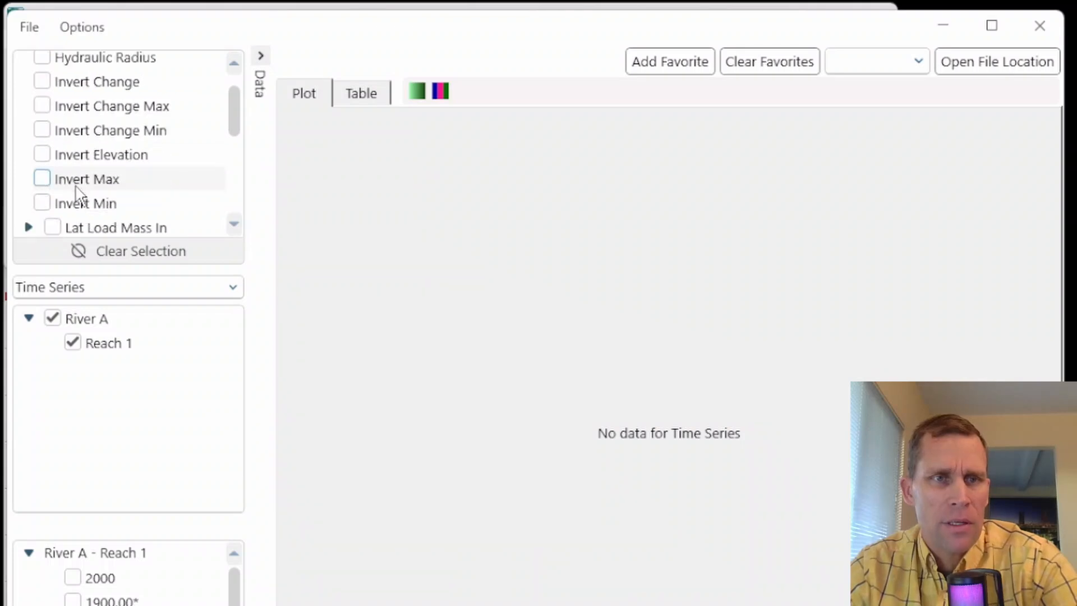
left_click(42, 179)
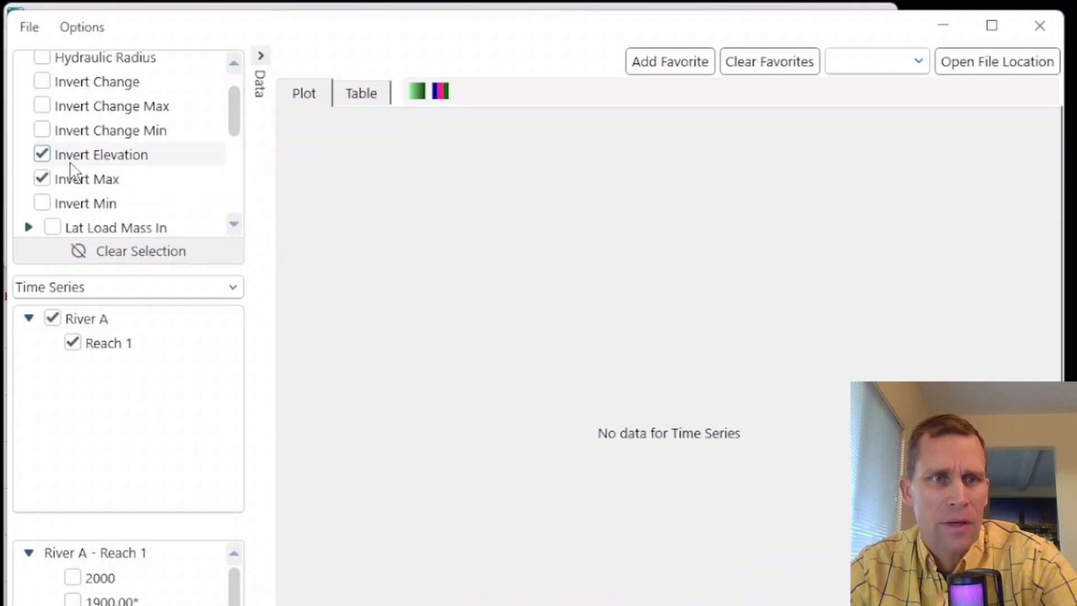
left_click(113, 287)
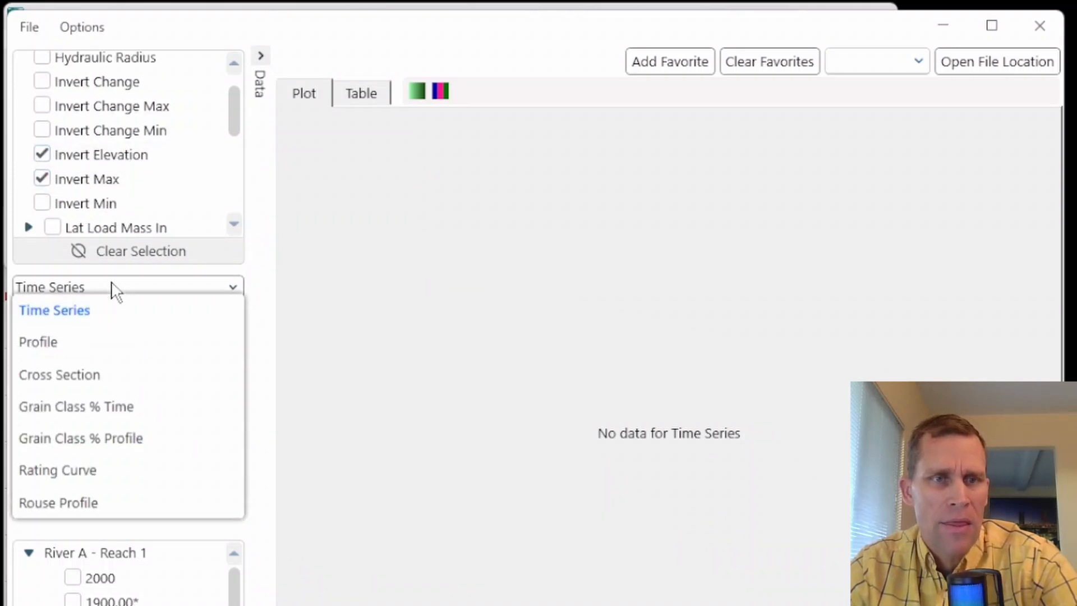
left_click(54, 349)
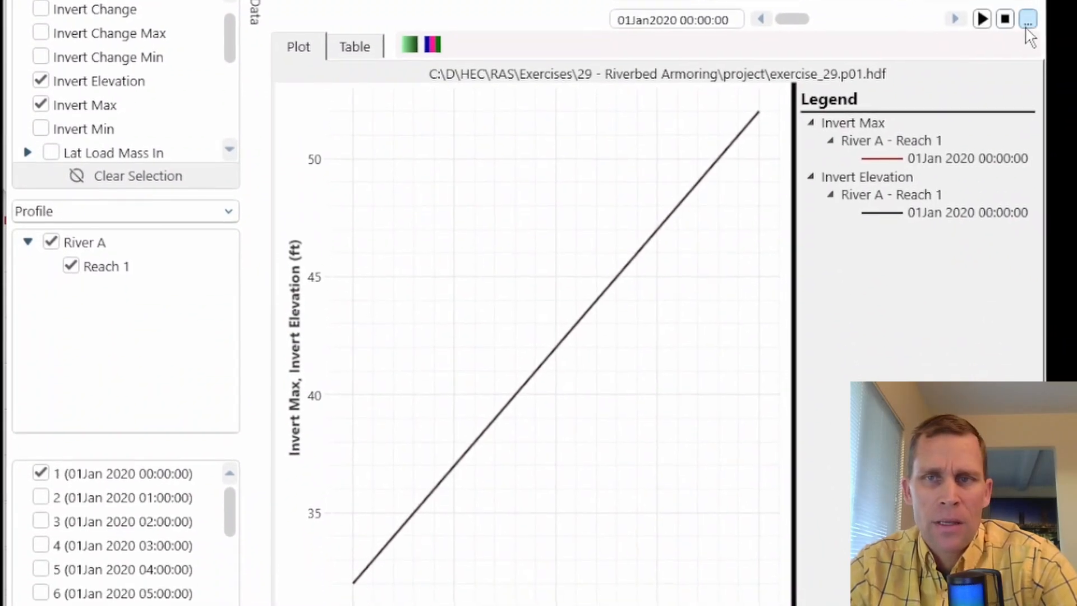
Animate the invert profile plot and step through the simulation times from 01Jan2020 to examine the bed change
left_click(1027, 22)
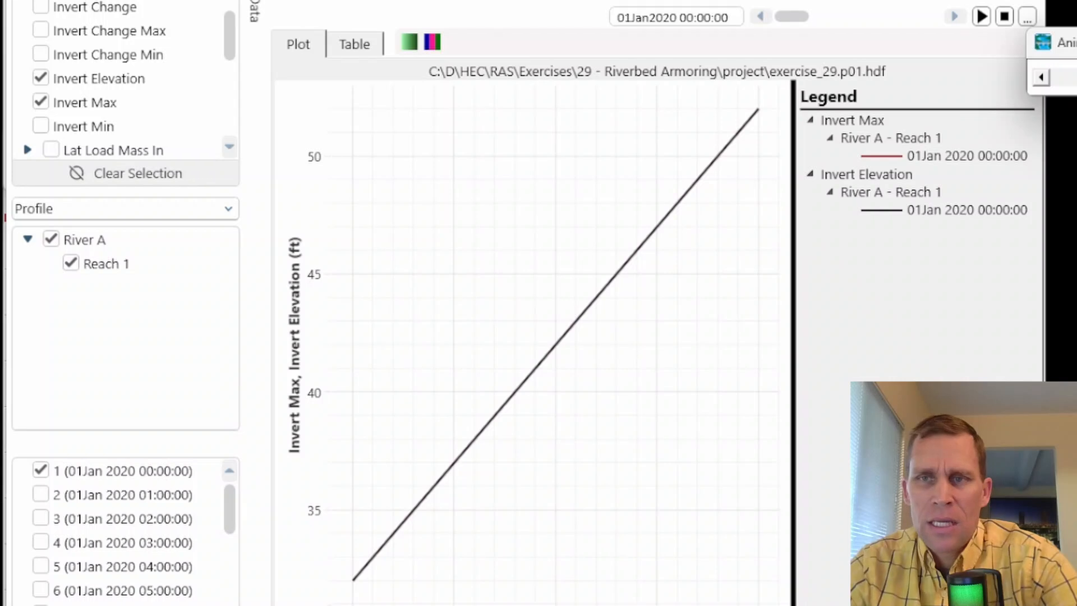
left_click(981, 17)
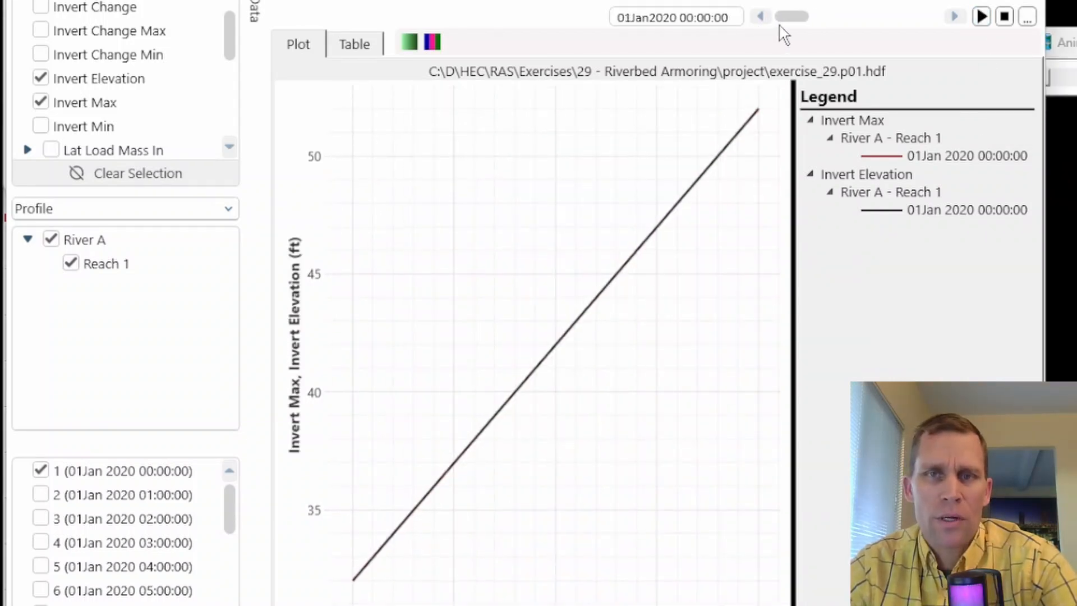
left_click_drag(790, 20, 976, 60)
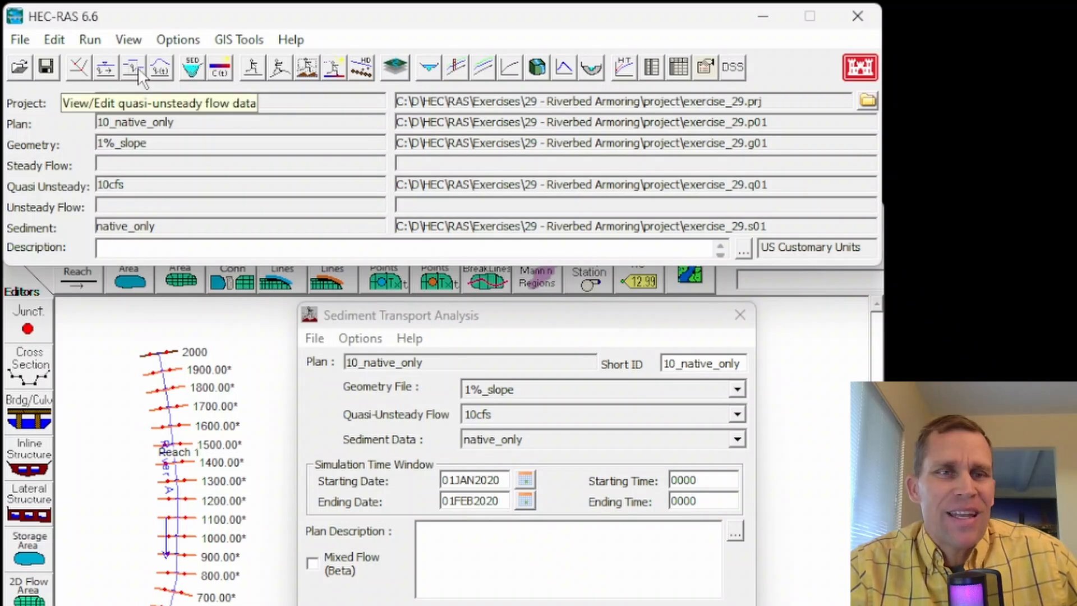
Save a copy of the 10cfs quasi-unsteady flow data under the title 100cfs in the project folder
left_click(54, 40)
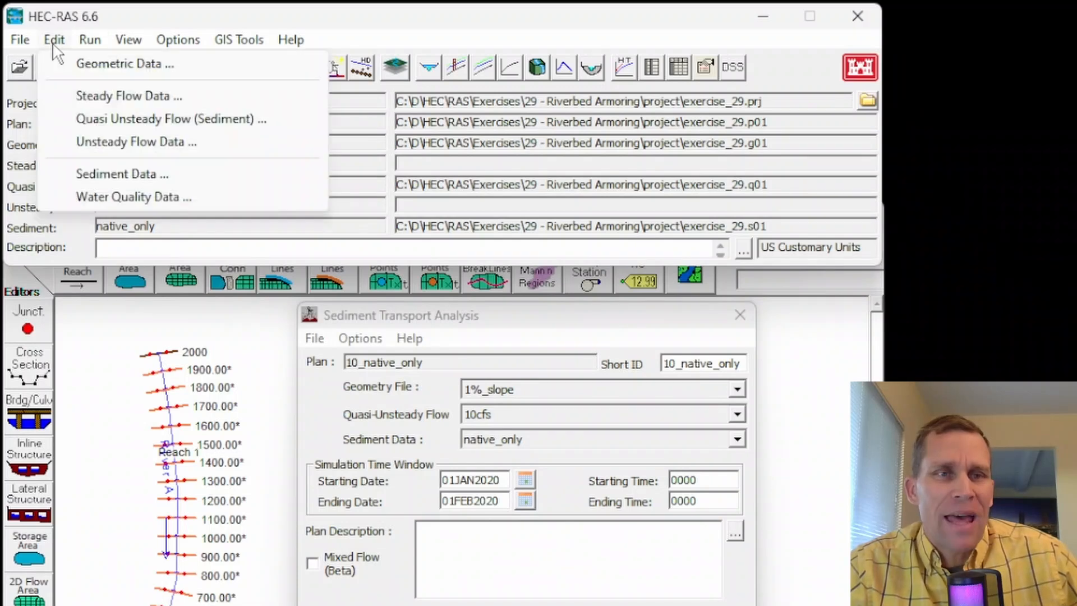
left_click(107, 119)
left_click_drag(662, 209, 461, 233)
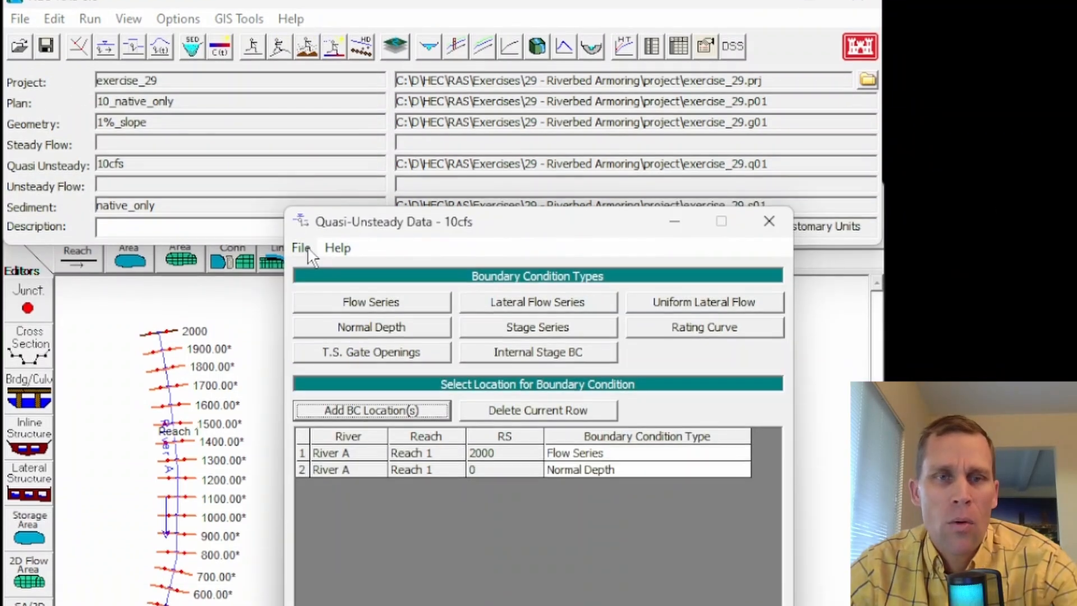
left_click(301, 269)
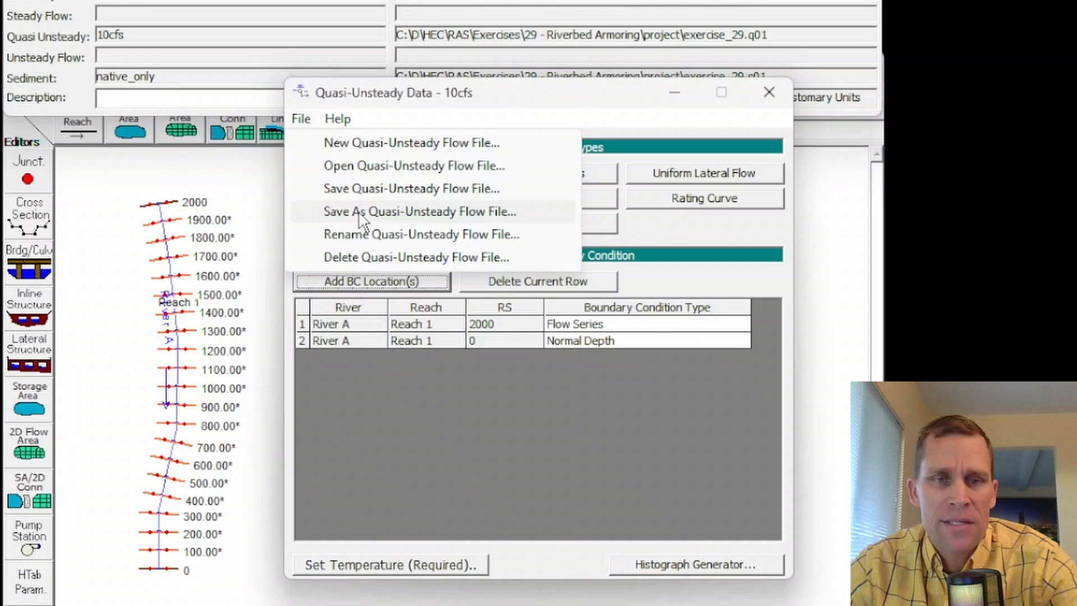
left_click(362, 217)
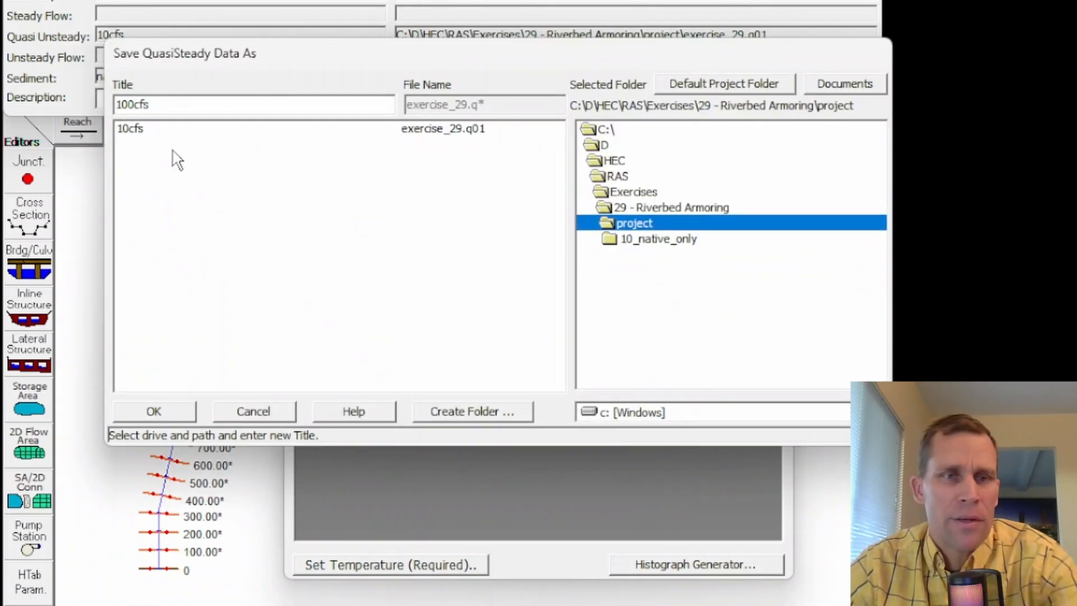
left_click(167, 411)
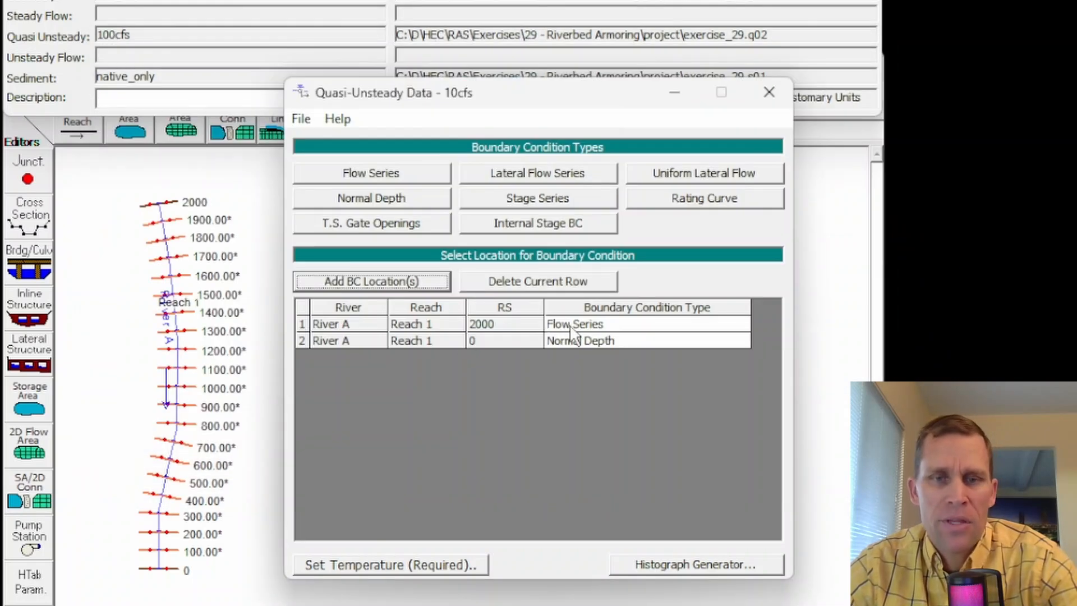
Set every flow in the station 2000 flow series to 100 cfs, interpolating between rows 1 and 53, and accept the series
left_click(569, 325)
left_click(371, 173)
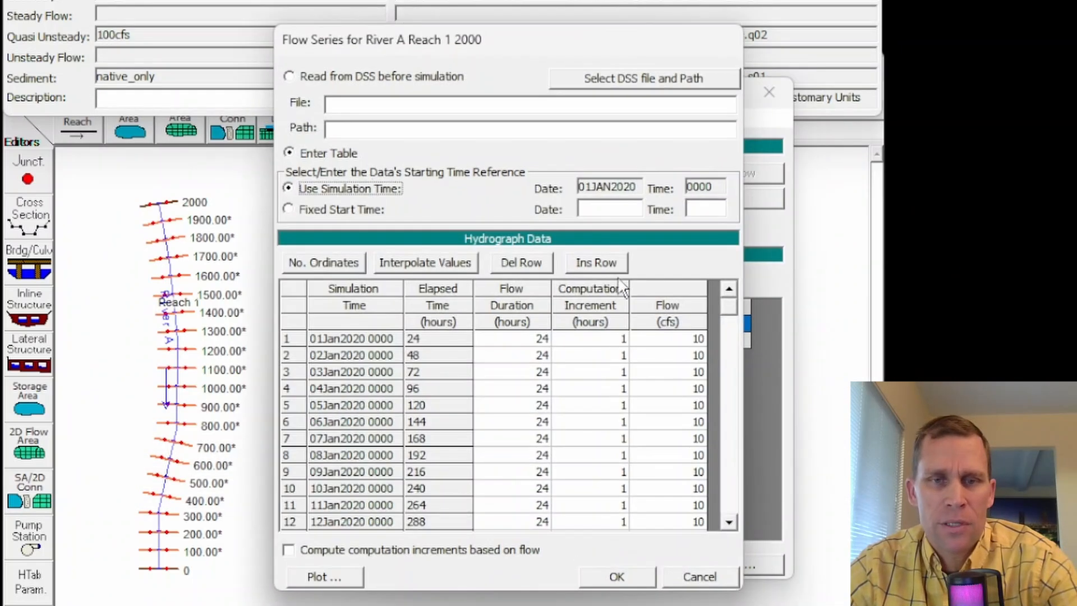
left_click(696, 339)
type("100")
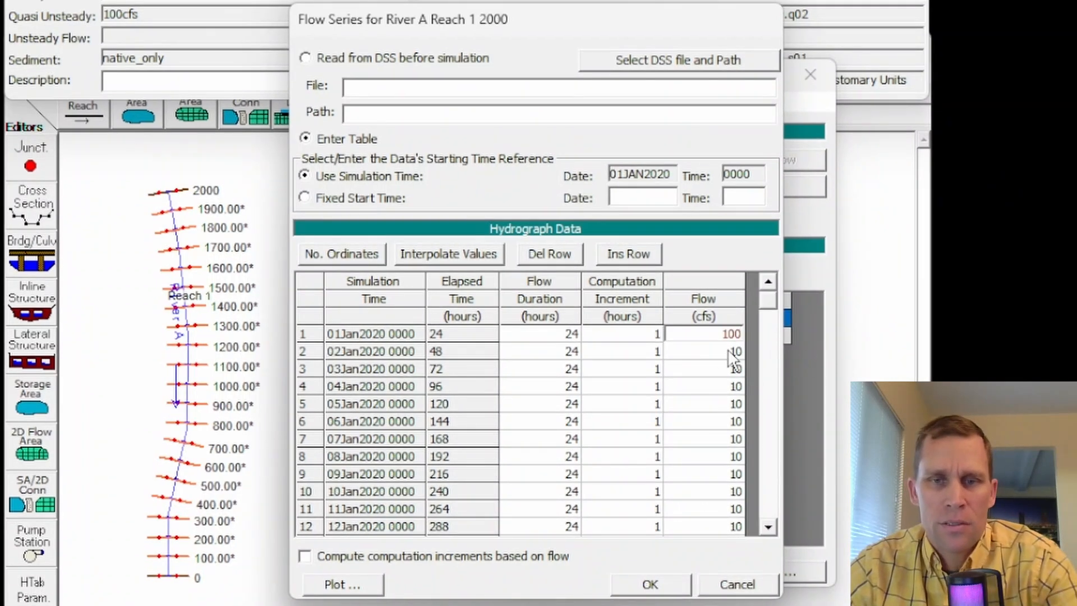
mouse_move(717, 351)
left_mouse_down()
mouse_move(721, 549)
mouse_move(724, 365)
left_mouse_up()
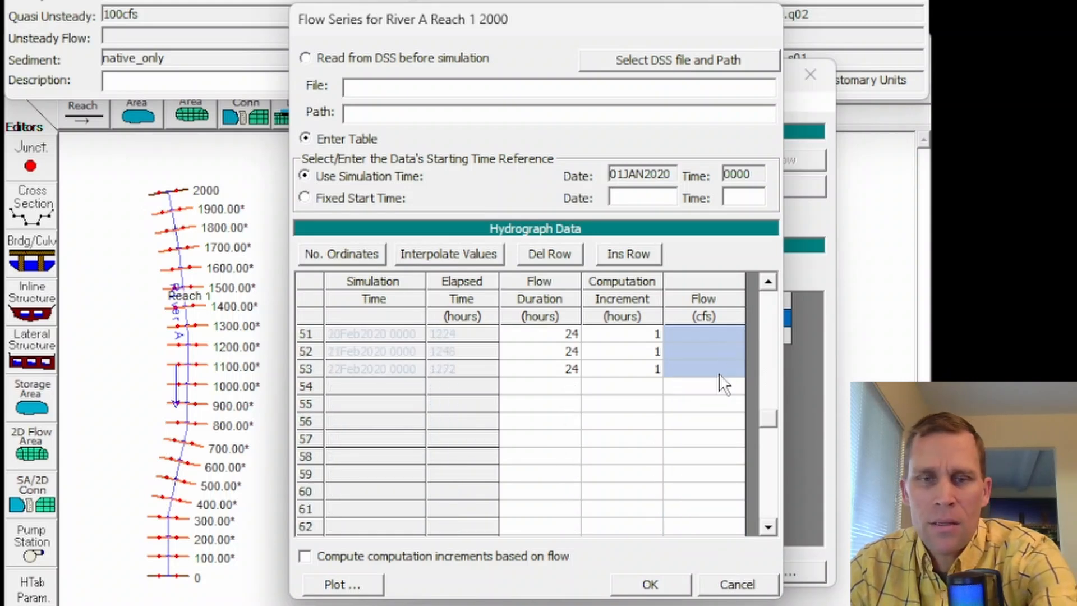
left_click(719, 374)
type("100")
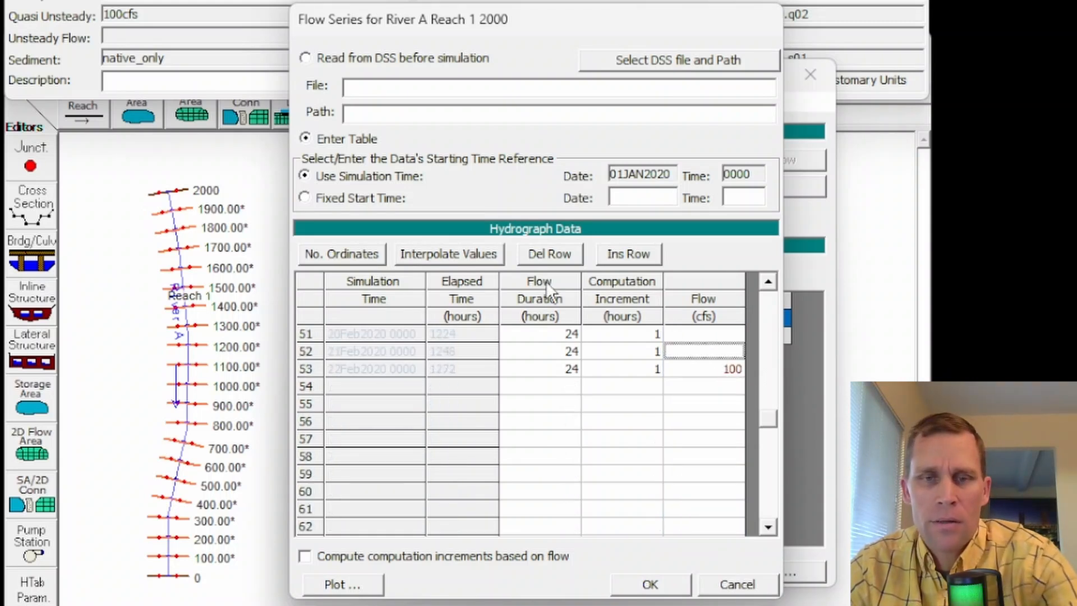
left_click(452, 250)
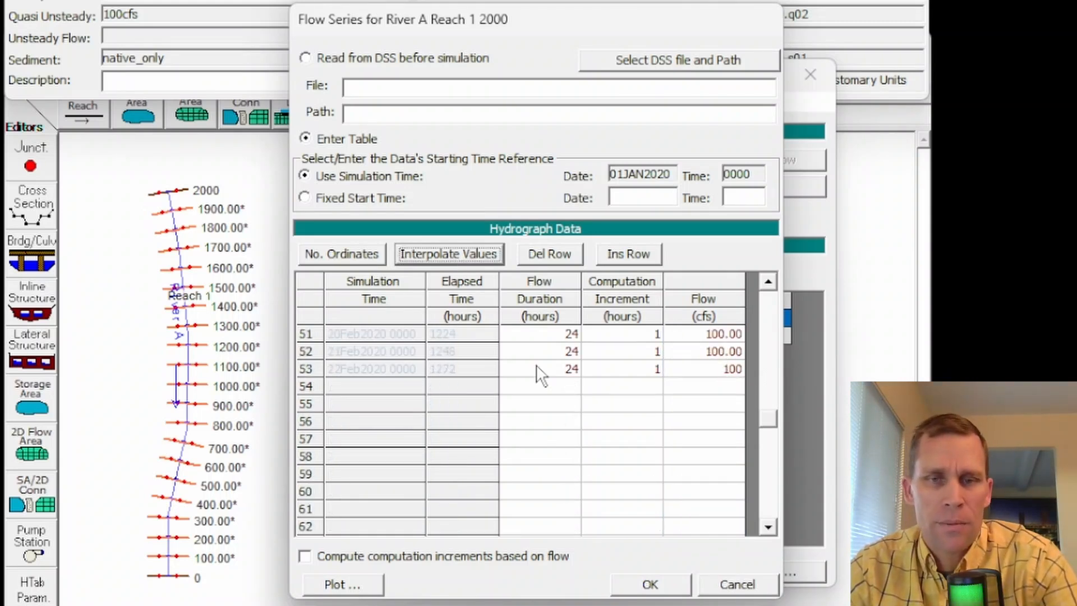
left_click(647, 584)
Save the quasi-unsteady flow file with the edited flow series and close its editor
left_click(319, 104)
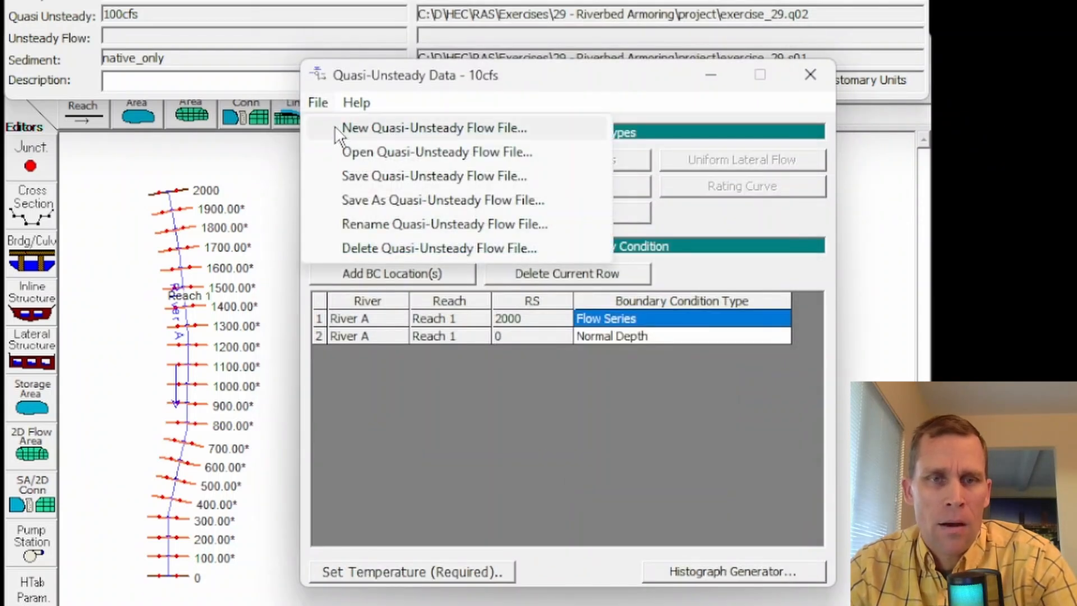
left_click(362, 177)
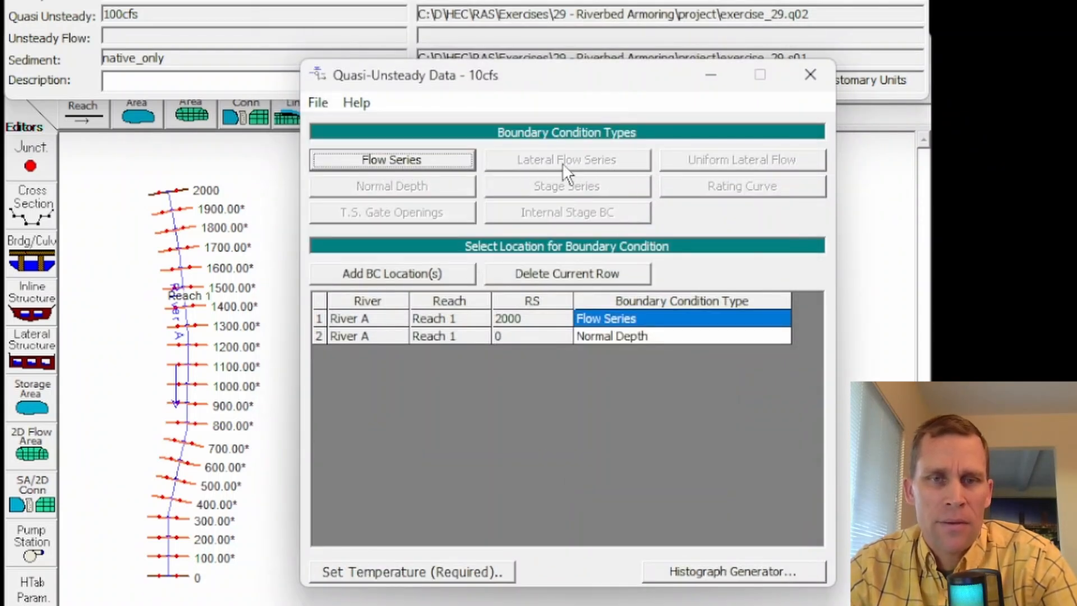
left_click(811, 74)
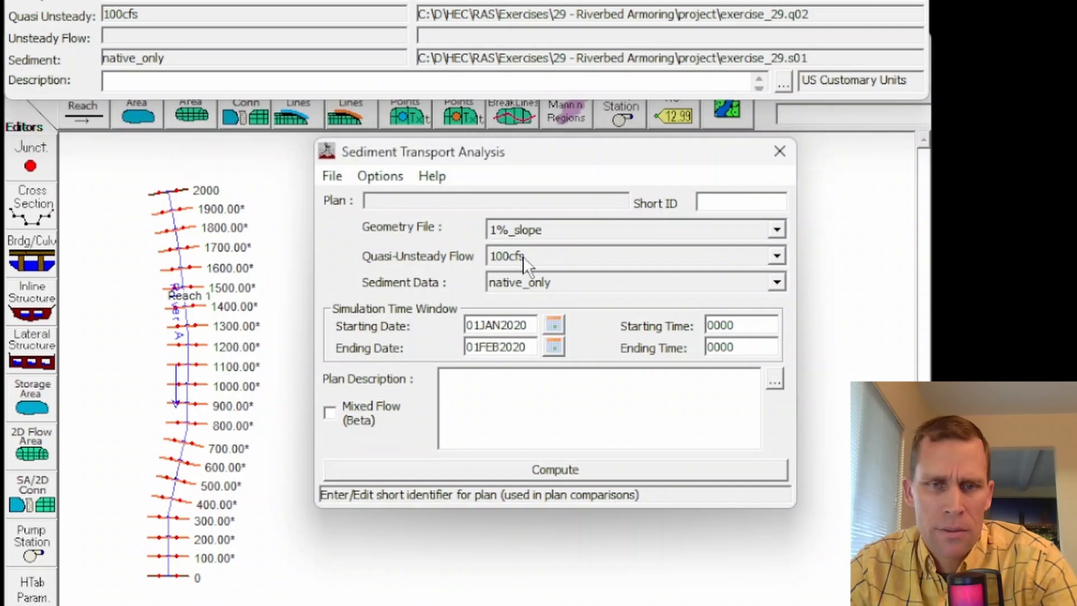
Save the sediment plan using the 100cfs flow under the title 100_native_only, with 100_native_only as its short identifier
left_click(523, 255)
left_click(525, 253)
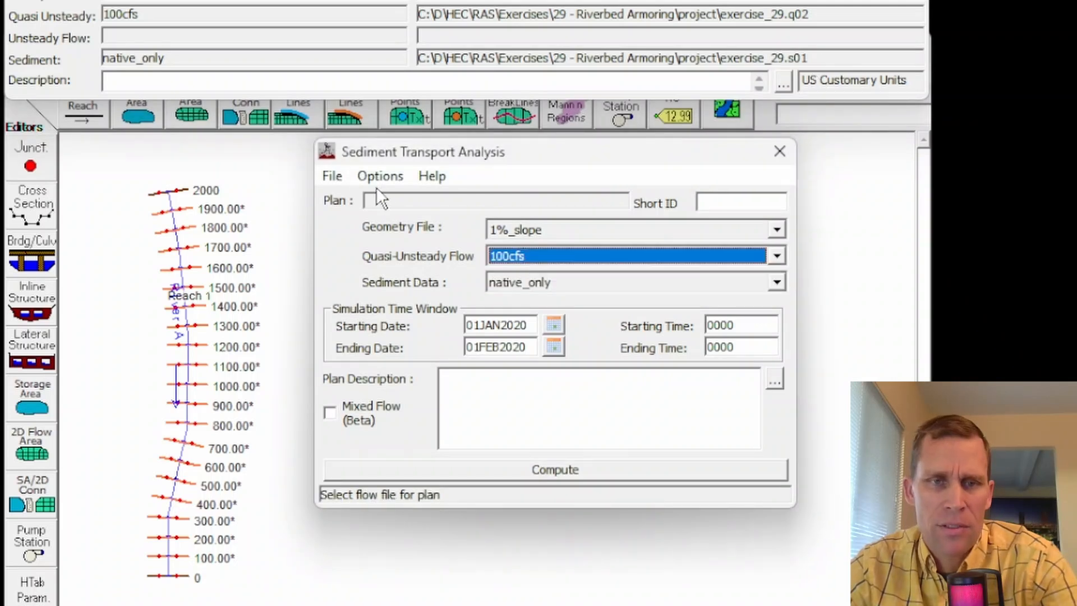
left_click(332, 176)
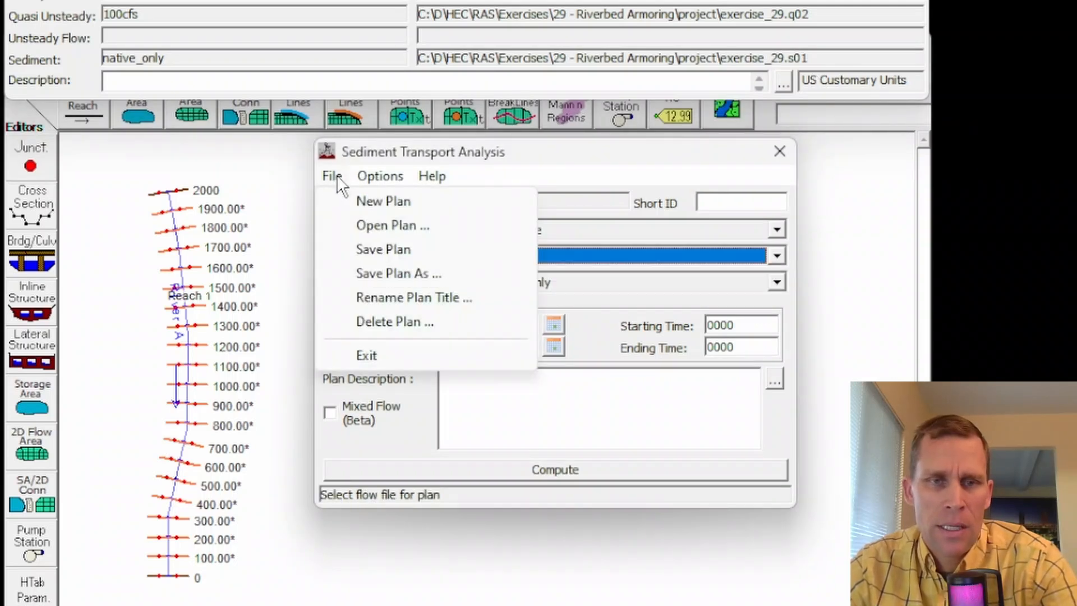
left_click(375, 246)
left_click(144, 114)
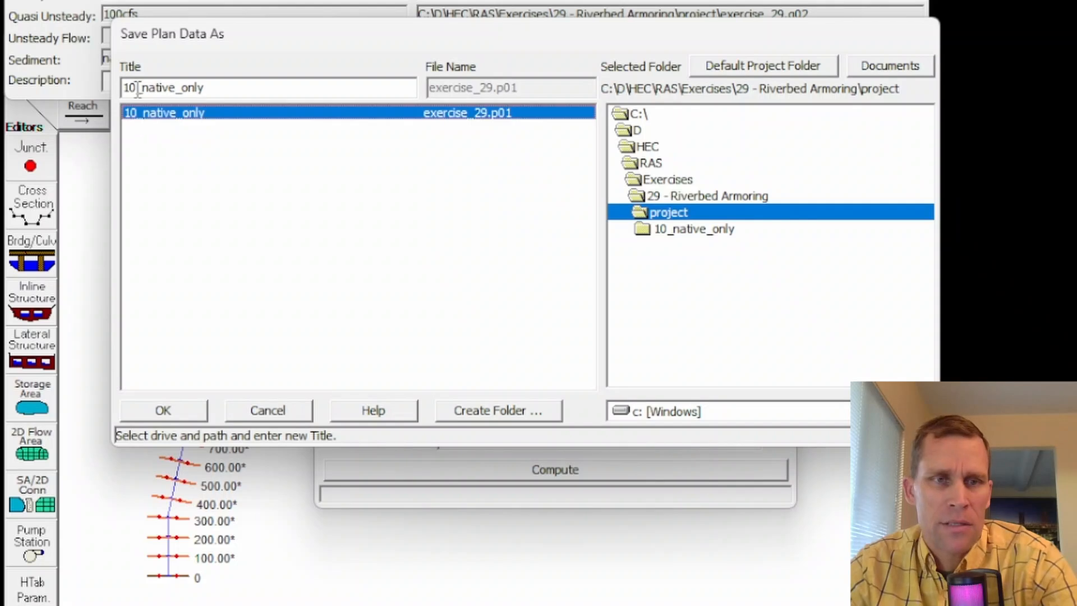
type("0")
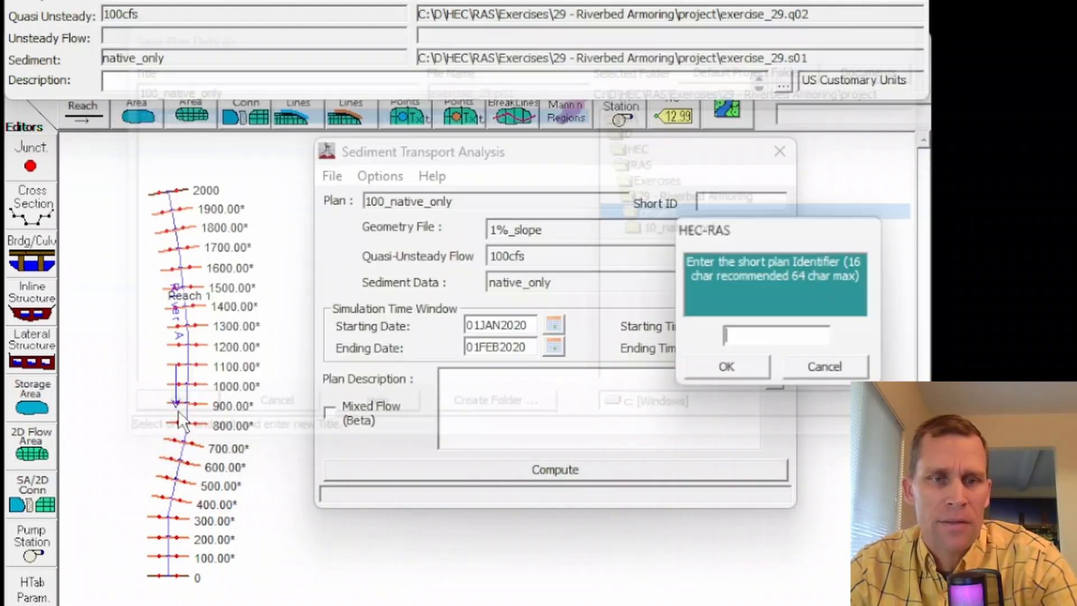
left_click(178, 409)
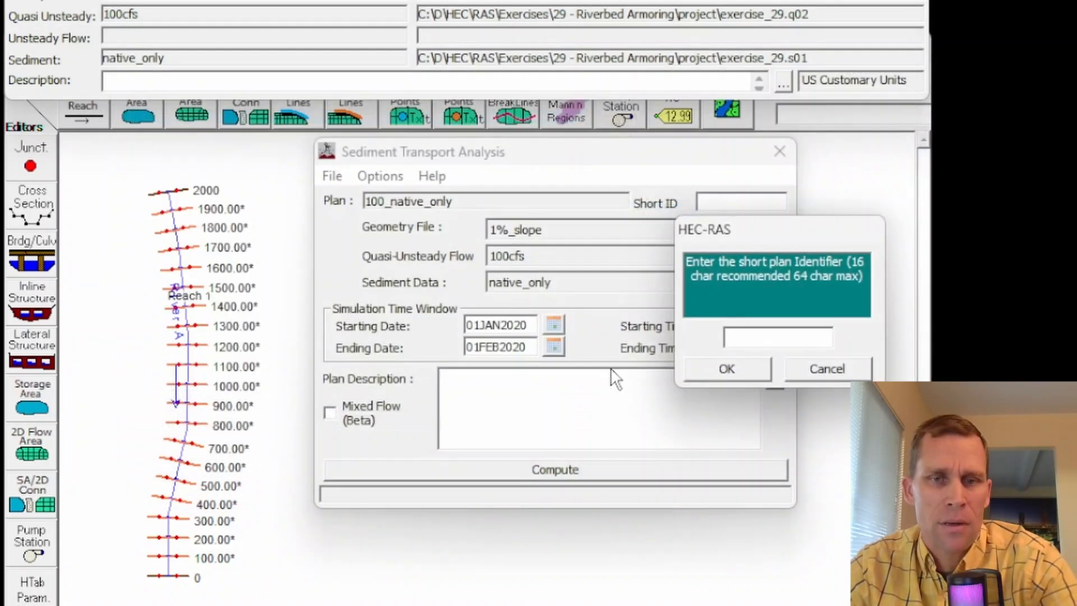
left_click(540, 337)
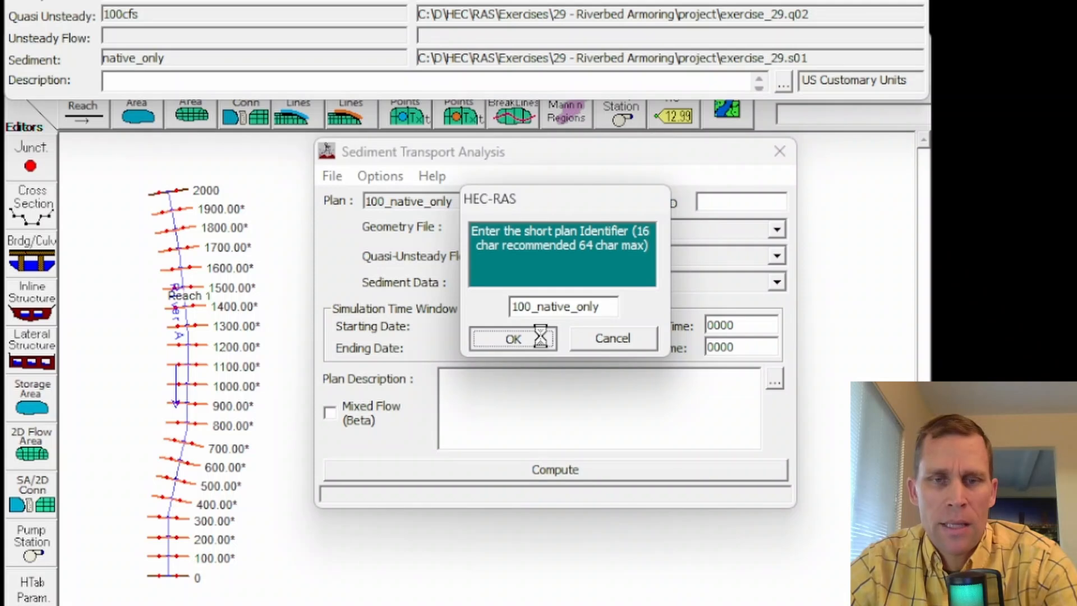
Compute the 100_native_only plan, check the cumulative sediment mass and volume out at station 0, and close the computation window
left_click(563, 471)
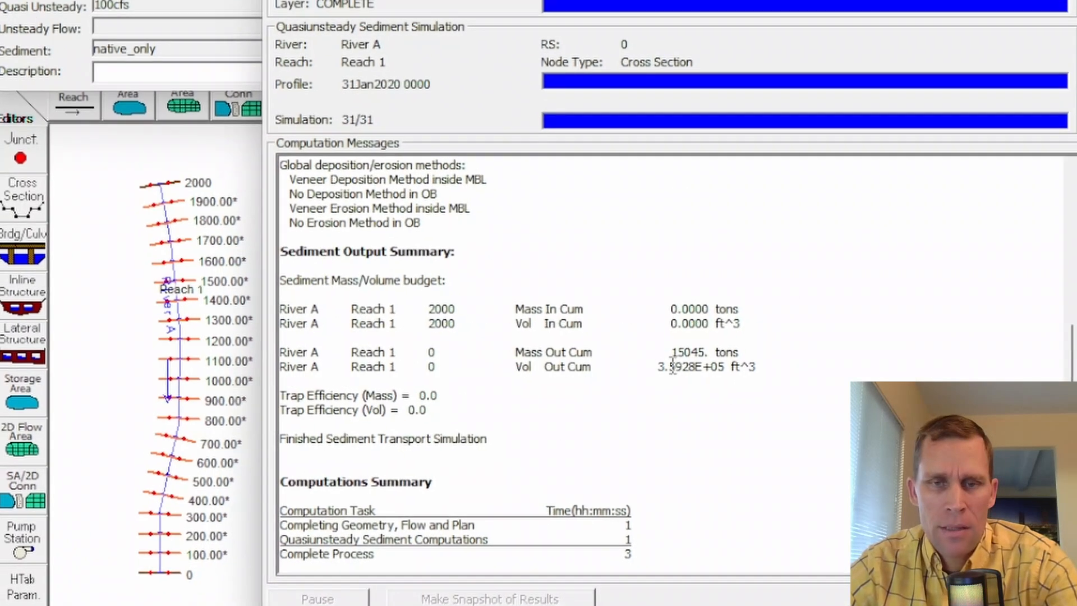
double_click(701, 358)
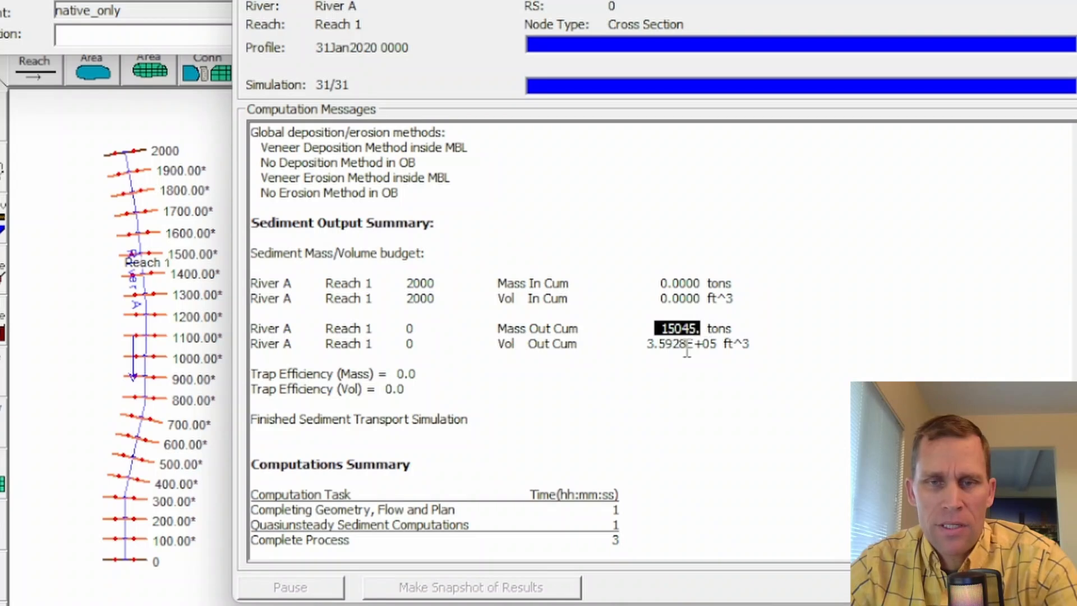
left_click(667, 331)
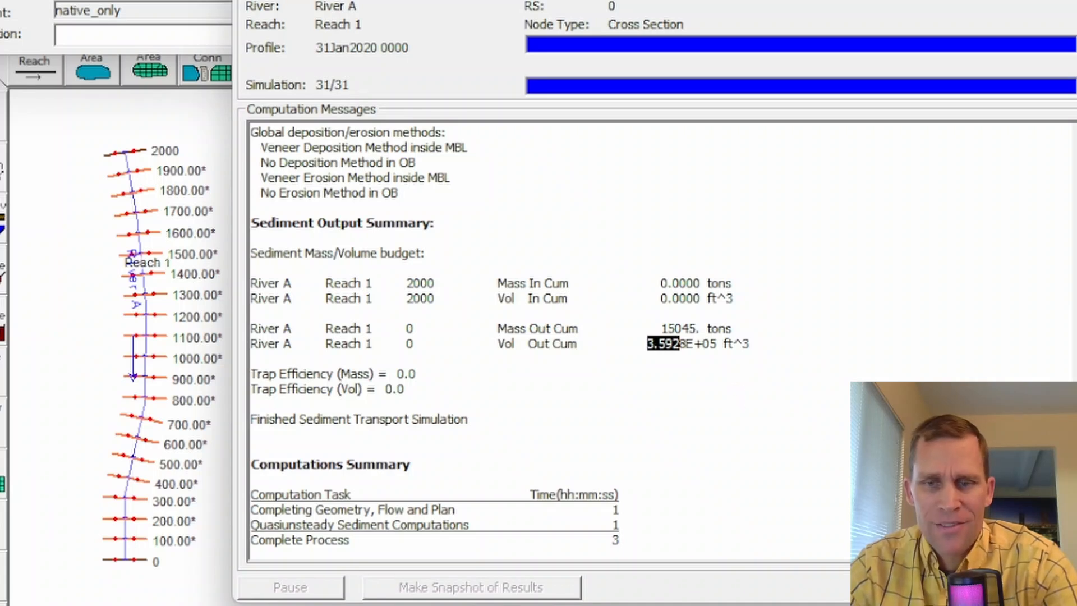
left_click(1032, 587)
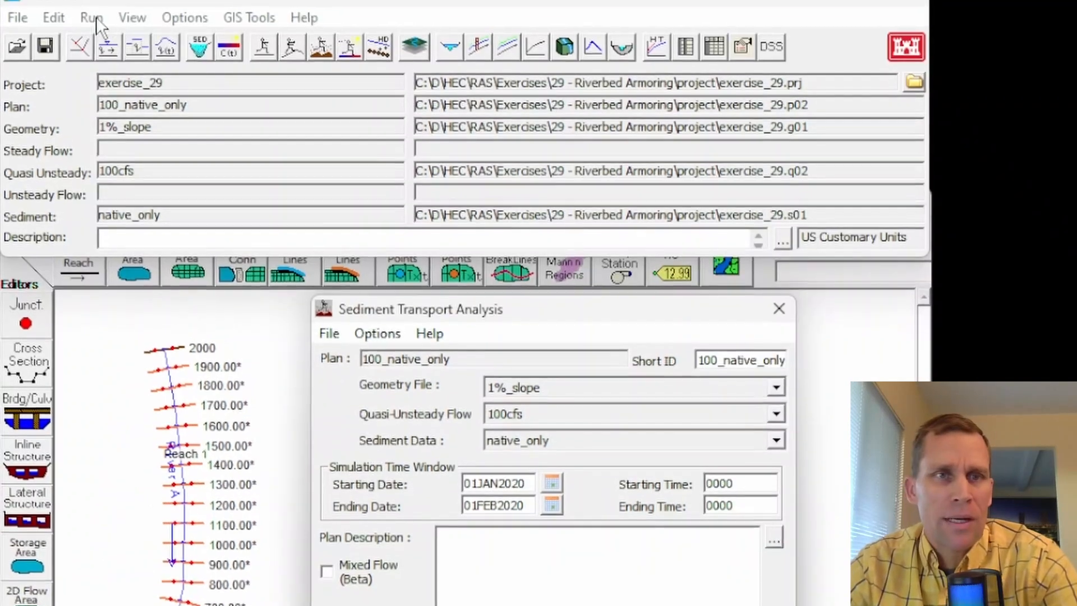
Open the water surface profile plot for the 100_native_only plan and play its animation
left_click(91, 17)
mouse_move(130, 20)
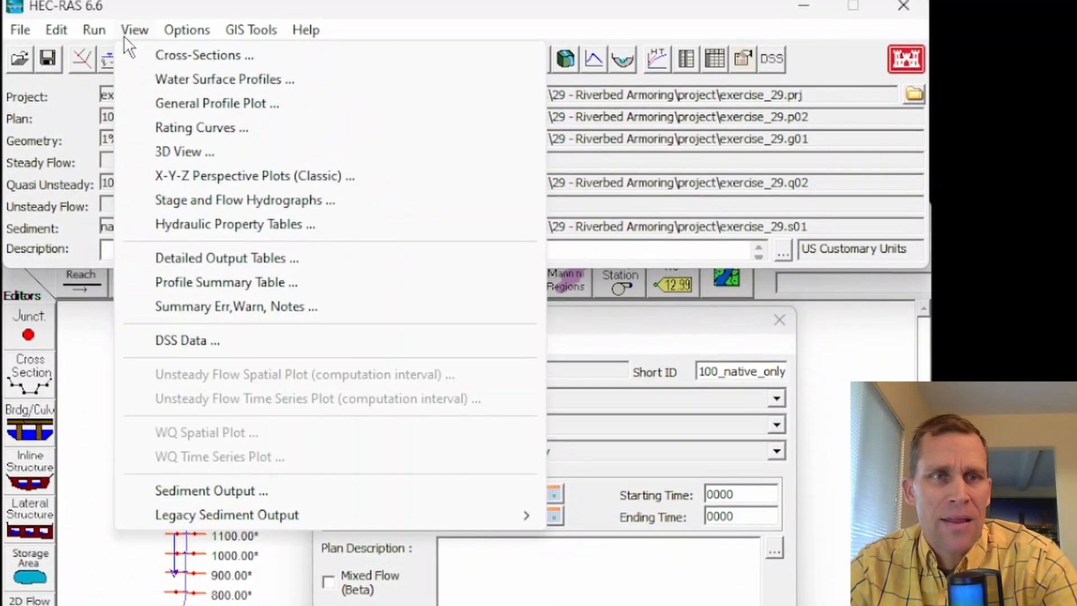
left_click(165, 83)
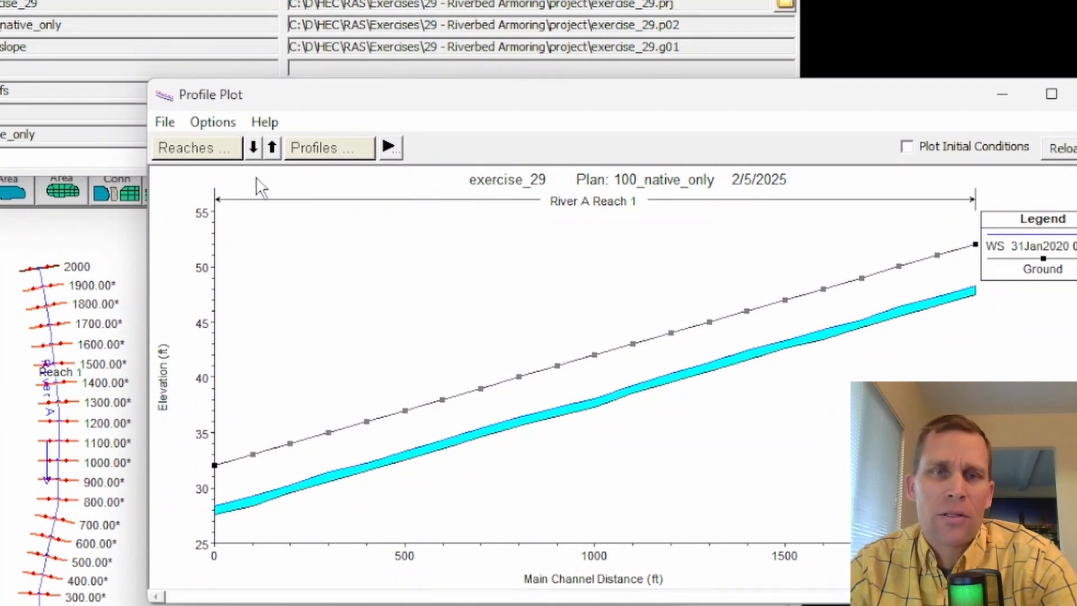
left_click(224, 121)
left_click(302, 268)
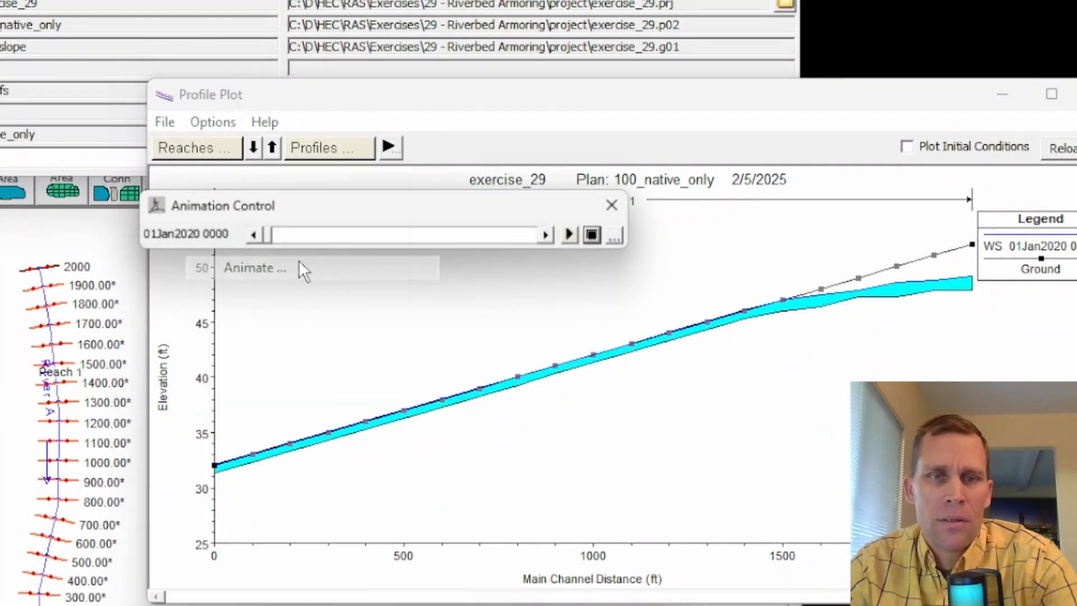
left_click(578, 235)
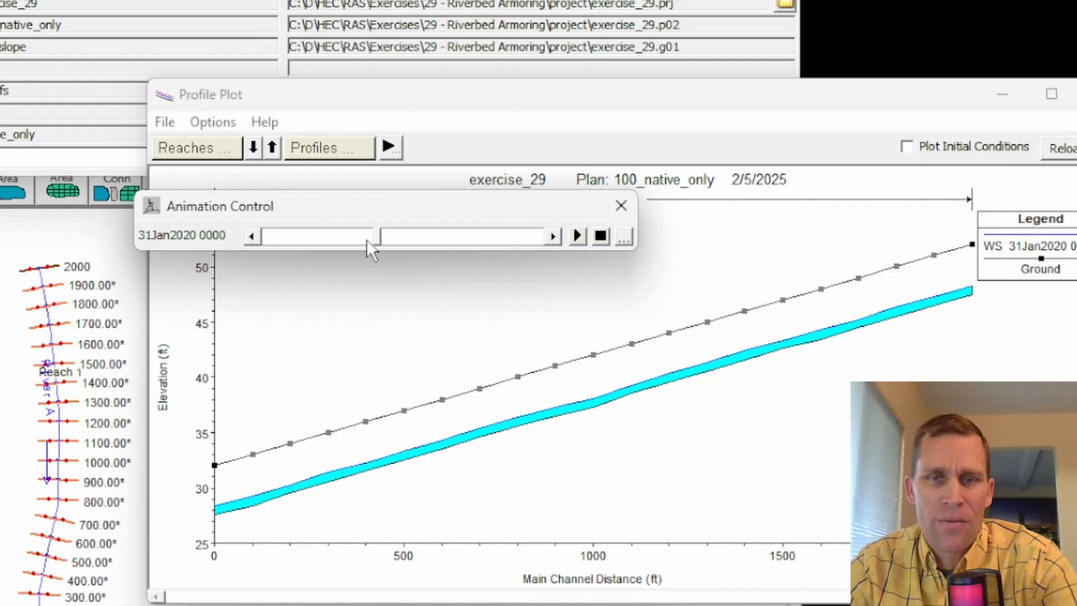
Step through the water surface profile animation from early January to examine when the bed stops eroding, and close the animation control
left_click(366, 238)
left_click(560, 240)
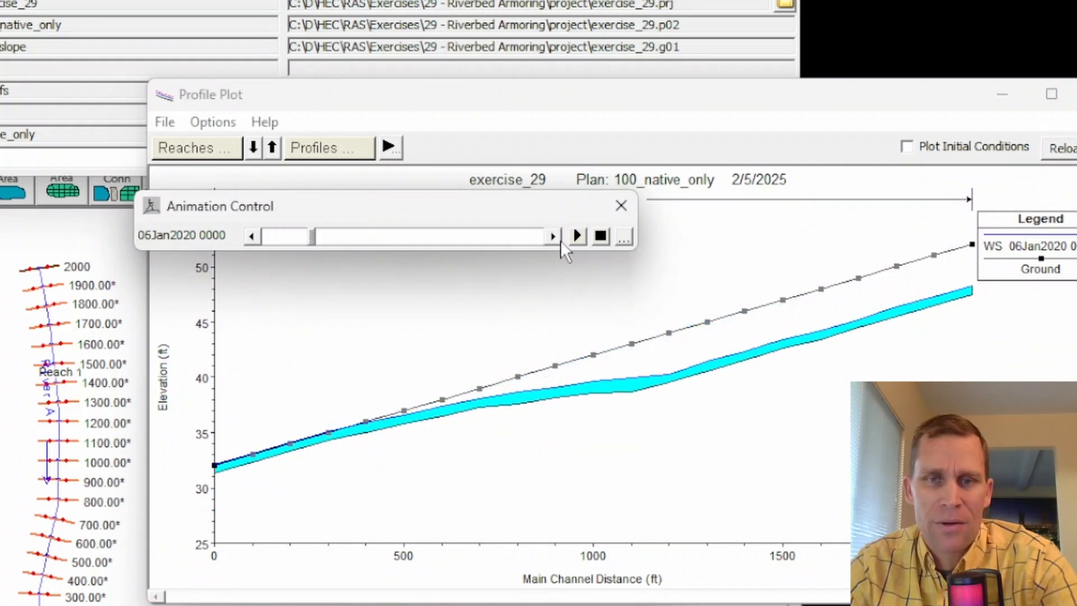
left_click(560, 240)
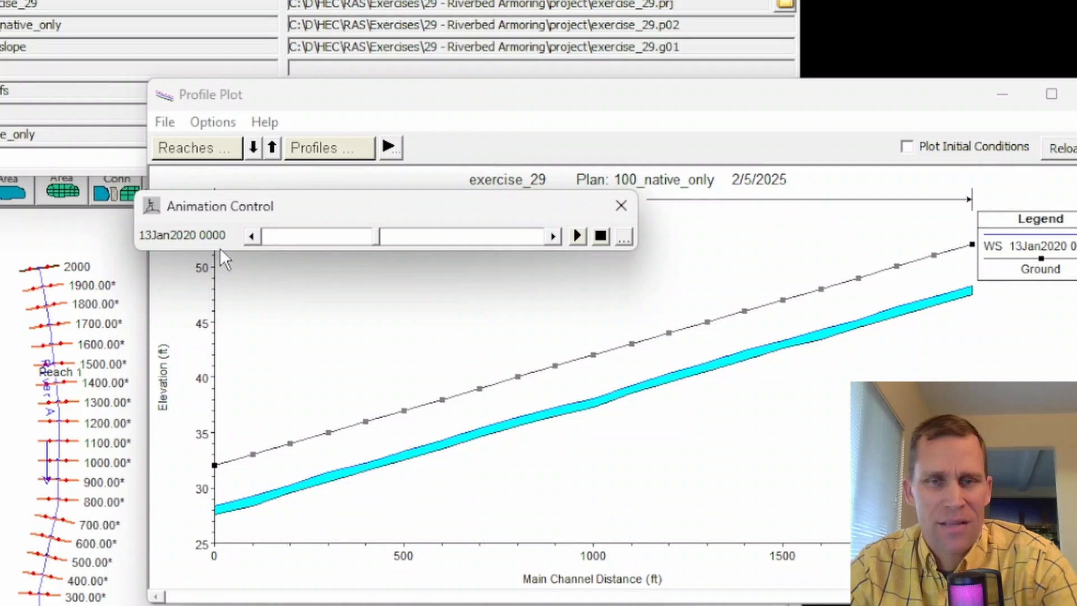
left_click(621, 205)
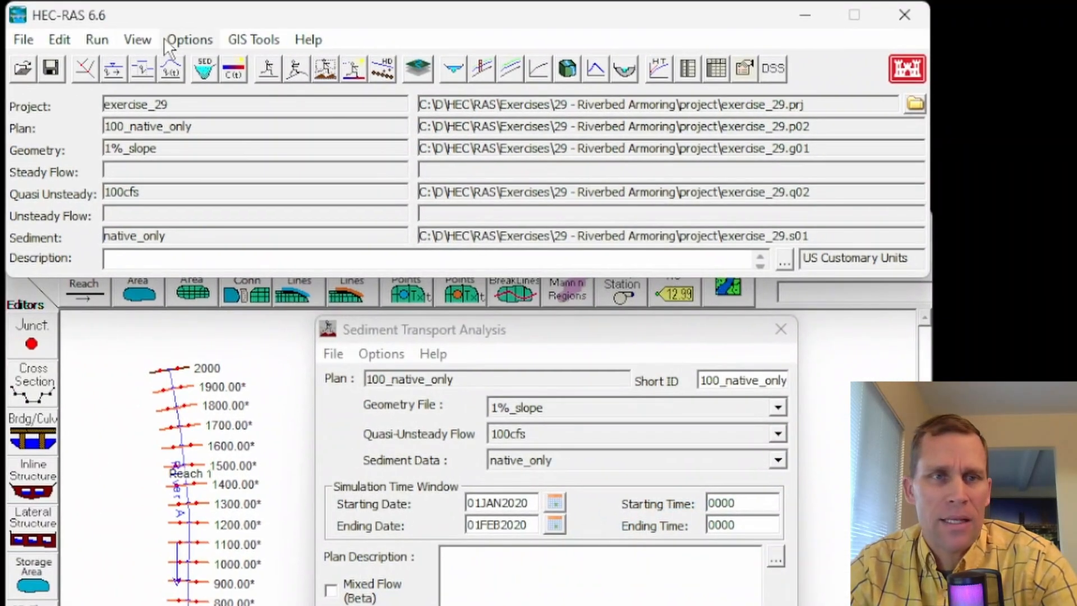
Plot Invert Elevation and Invert Max from the sediment output as a Reach 1 profile and scrub through the simulation times
left_click(147, 39)
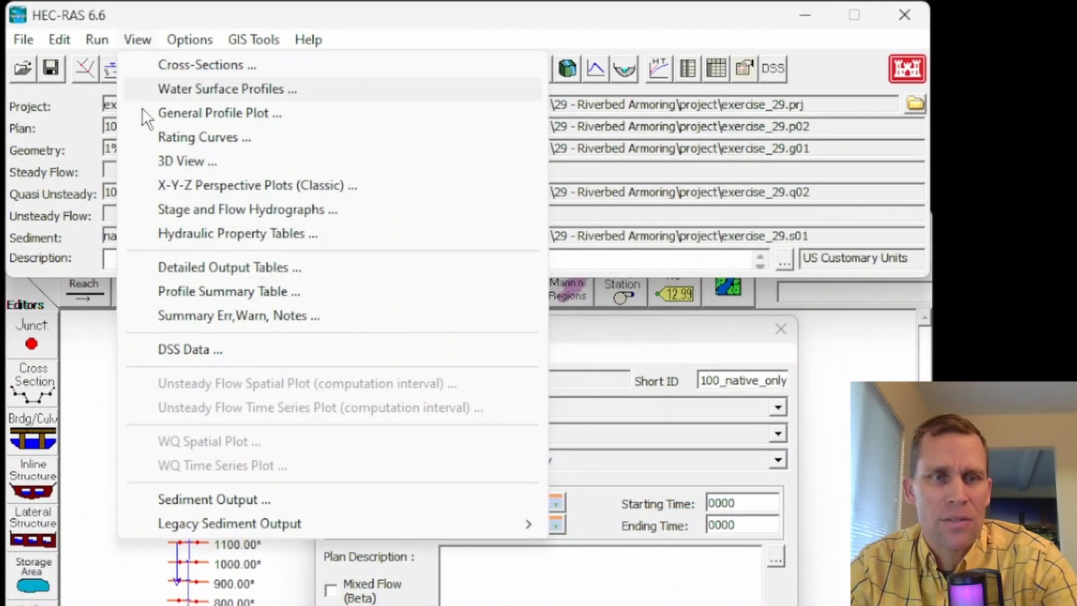
left_click(194, 504)
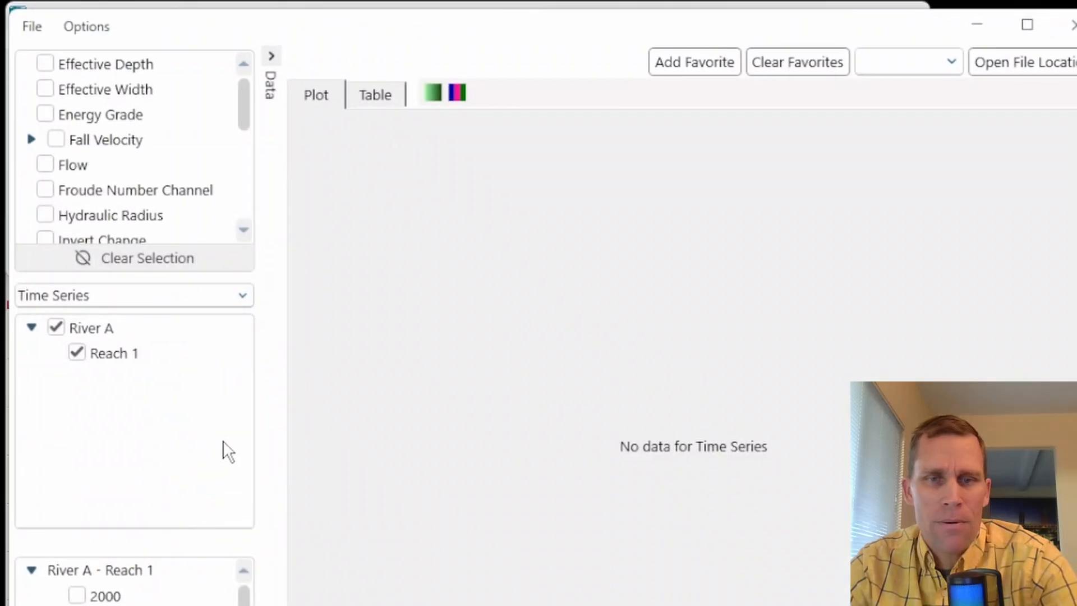
scroll(90, 196, "down", 3)
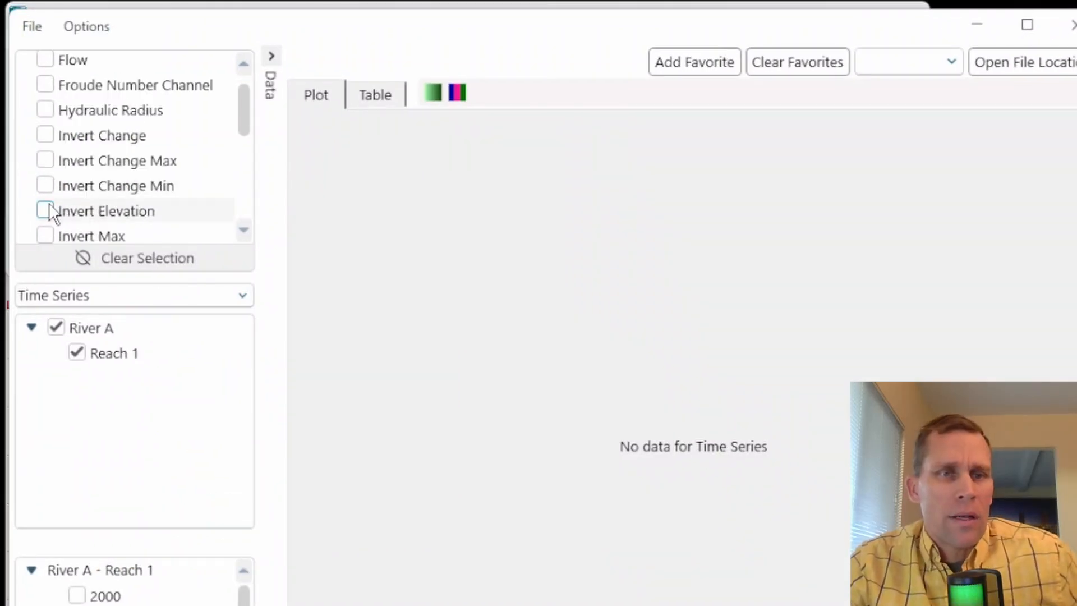
scroll(45, 203, "down", 1)
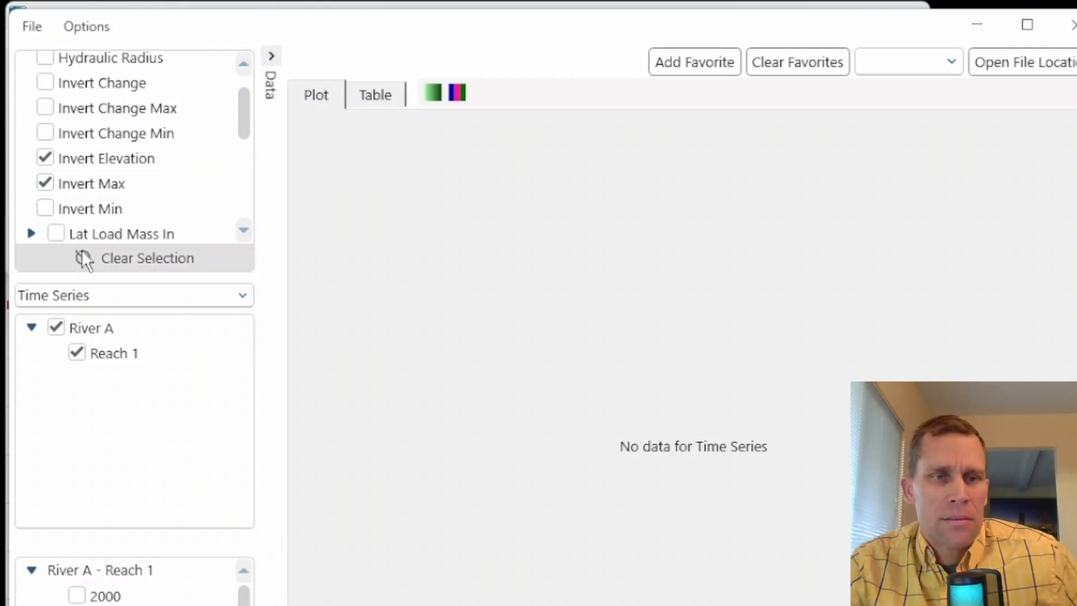
left_click(85, 294)
left_click(84, 355)
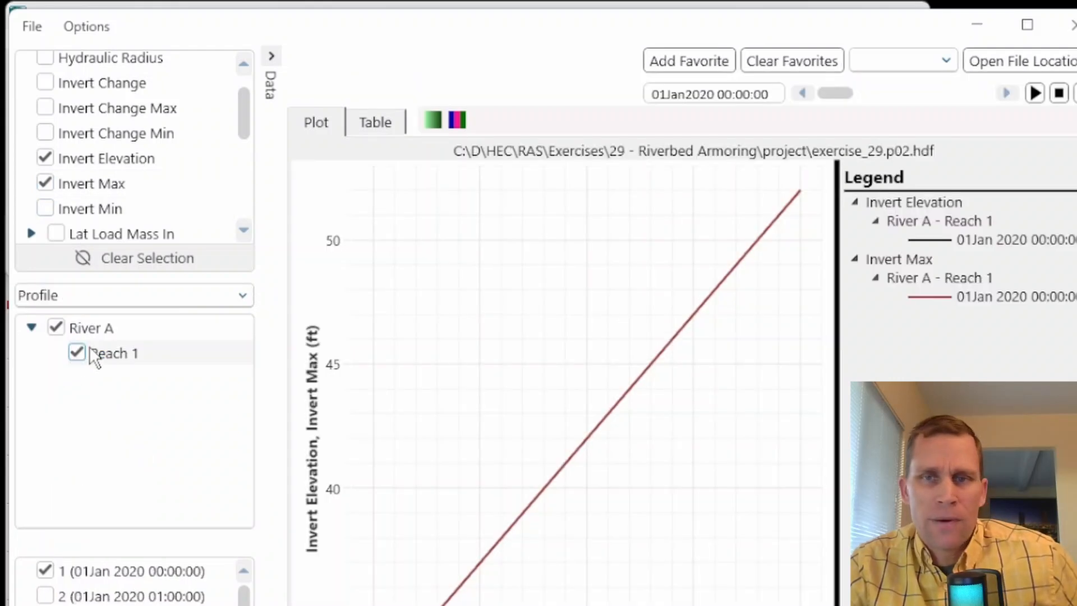
left_click_drag(817, 67, 882, 77)
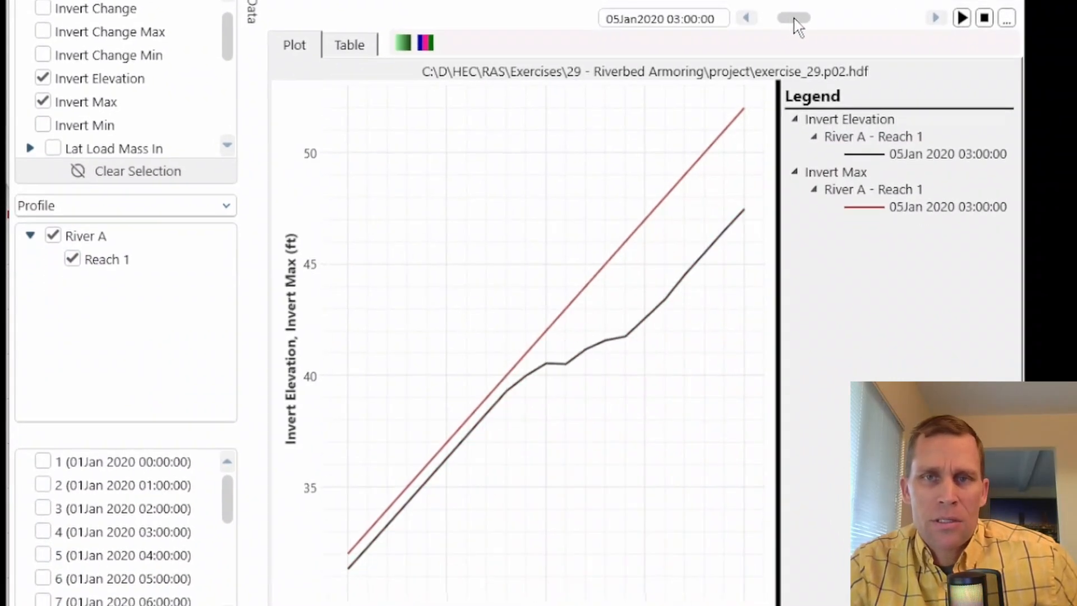
left_click_drag(844, 37, 749, 19)
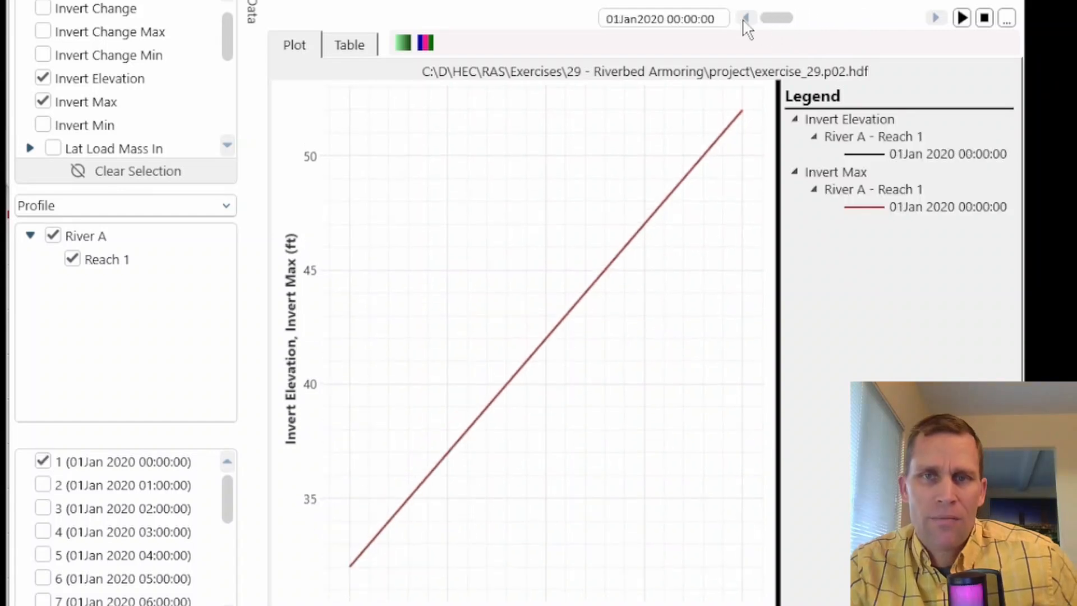
Include both the 10native_only and 100native_only plans in the sediment output comparison
left_click(90, 22)
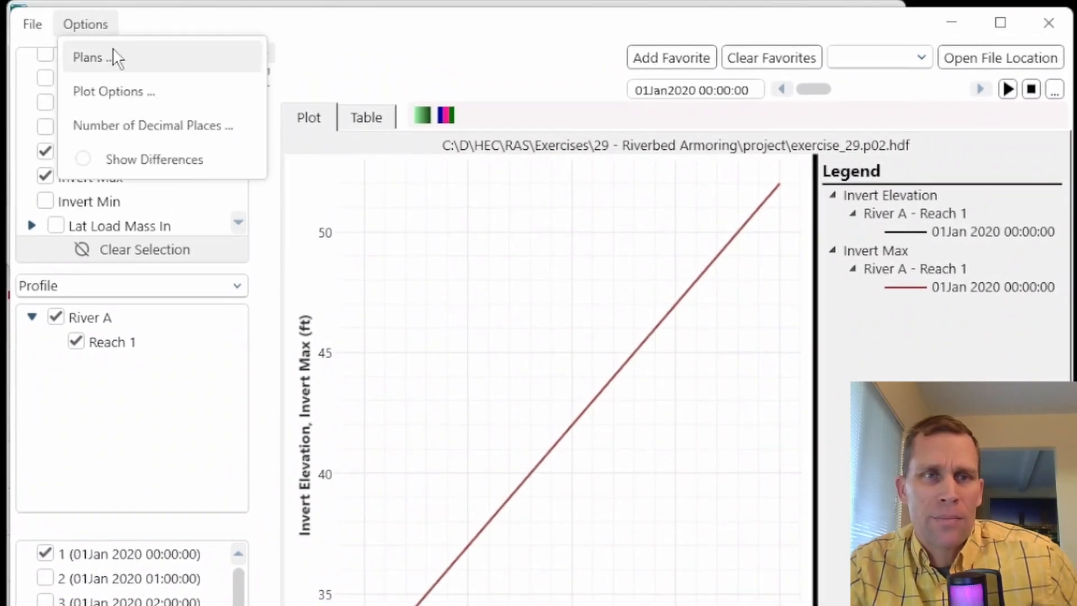
left_click(104, 46)
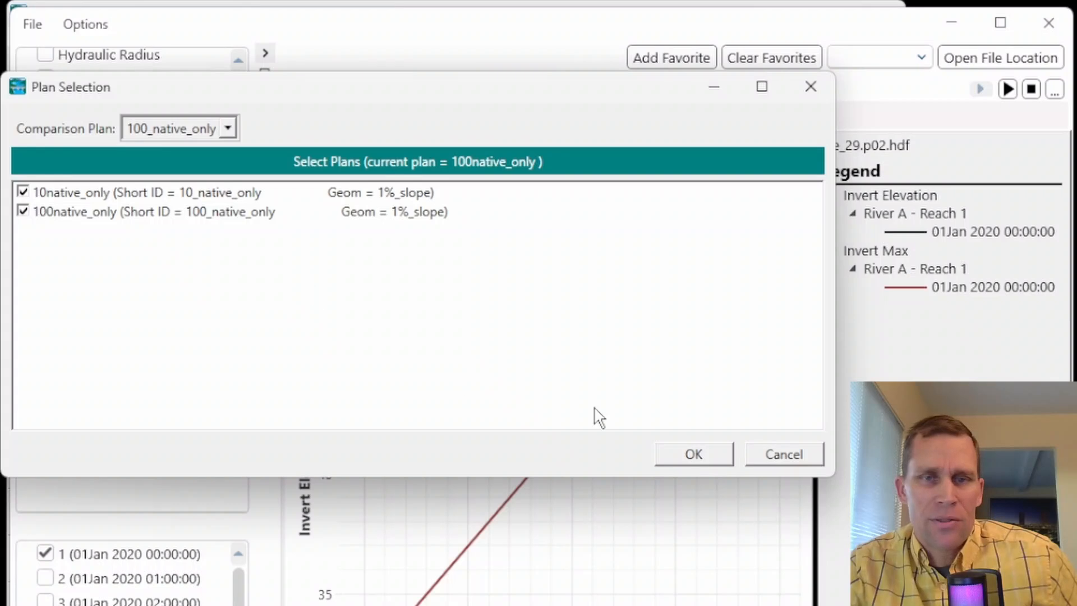
left_click(692, 457)
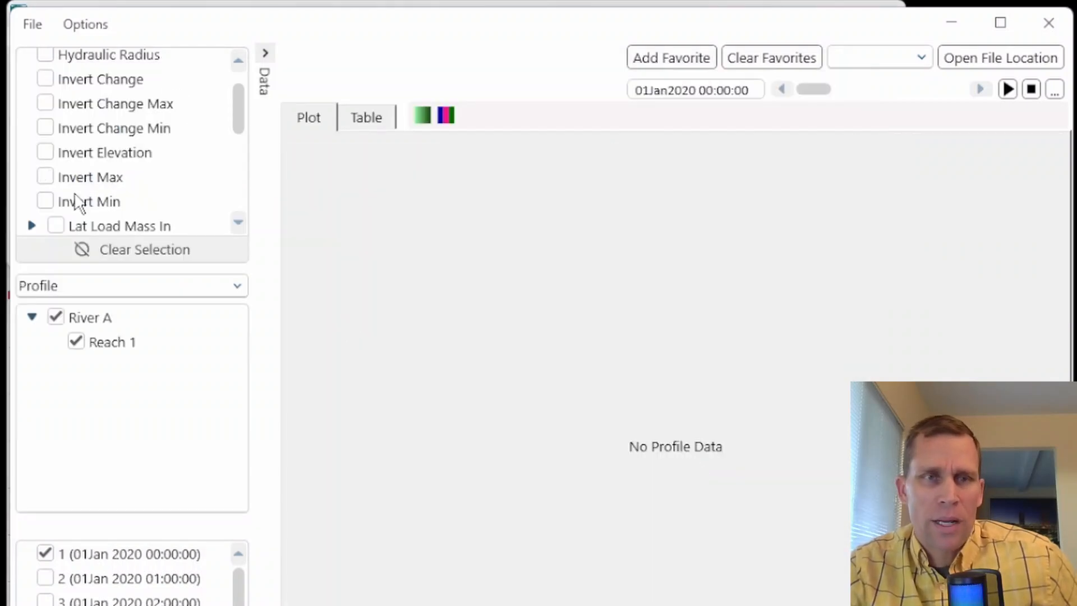
Plot Invert Max and Invert Elevation for both plans as a River A, Reach 1 profile
scroll(81, 148, "down", 1)
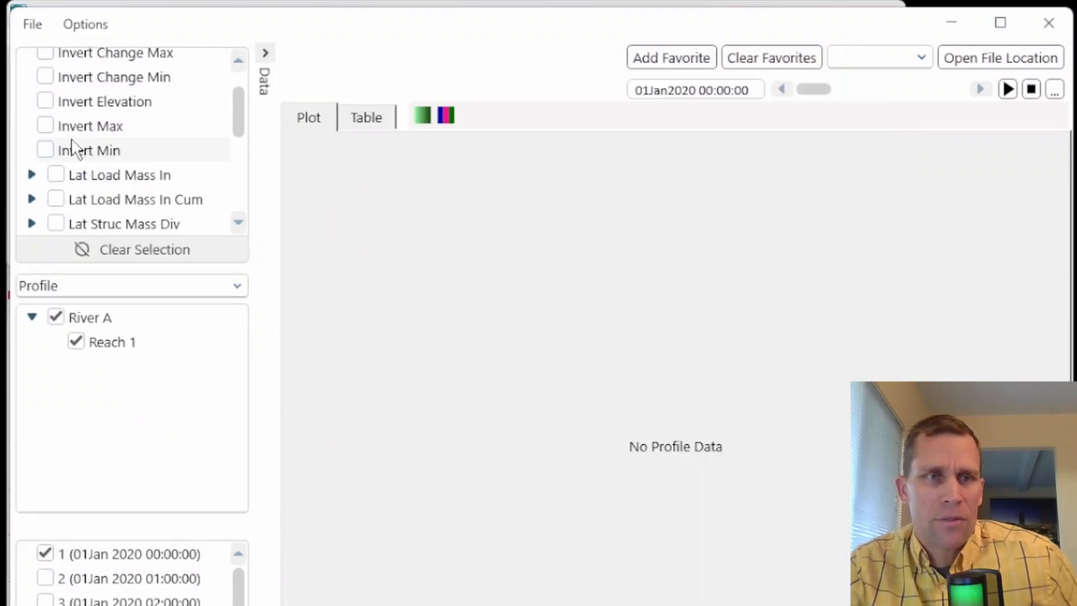
left_click(44, 126)
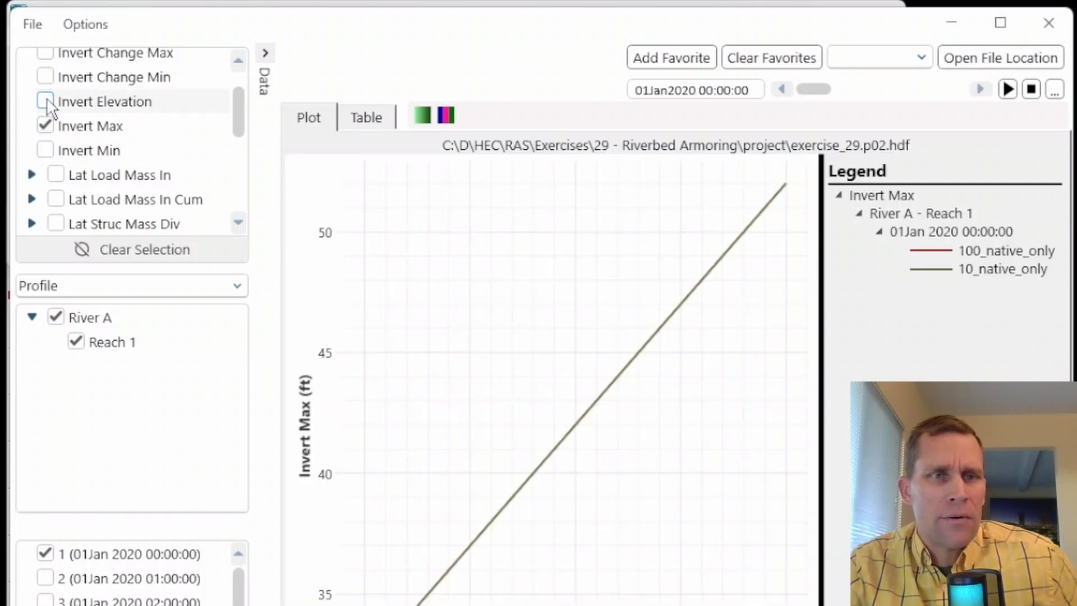
left_click(46, 102)
left_click(82, 287)
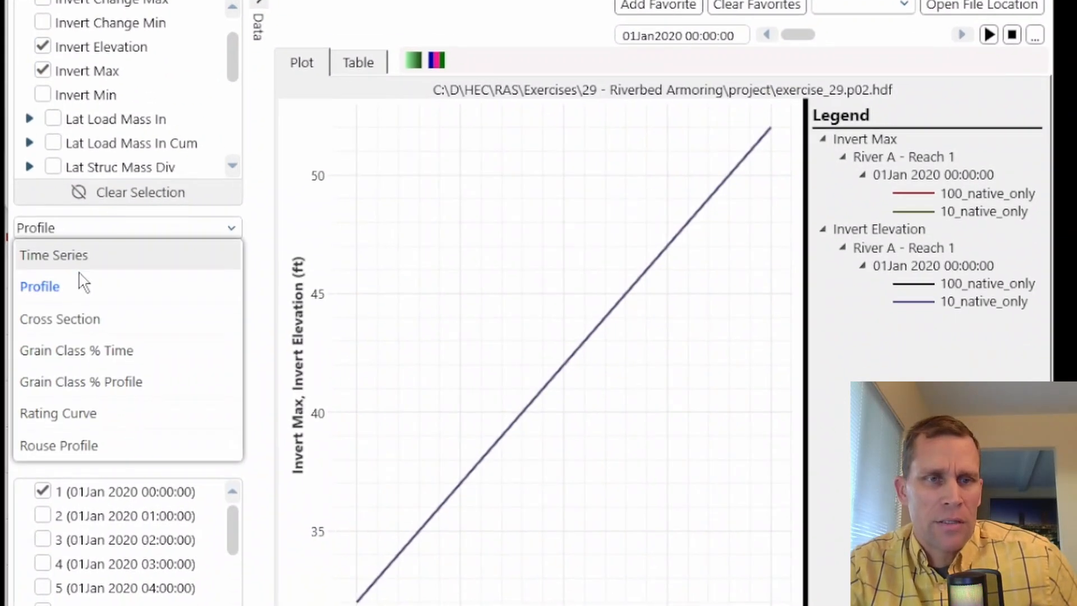
left_click(73, 345)
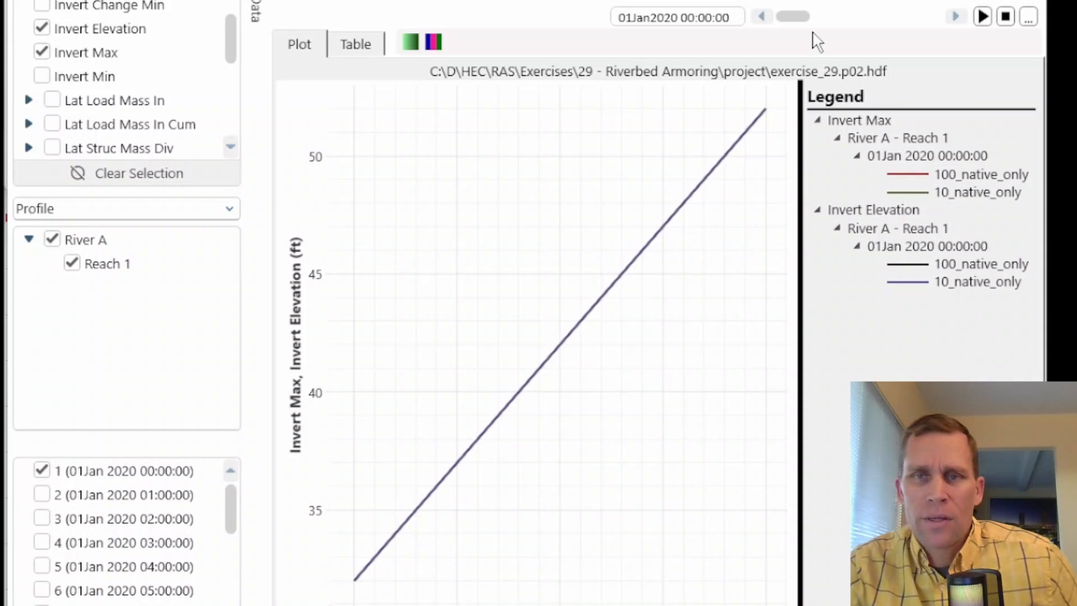
Advance the invert profiles to 02Jan2020 11:00 and try both line color schemes to tell the two plans apart
left_click(954, 17)
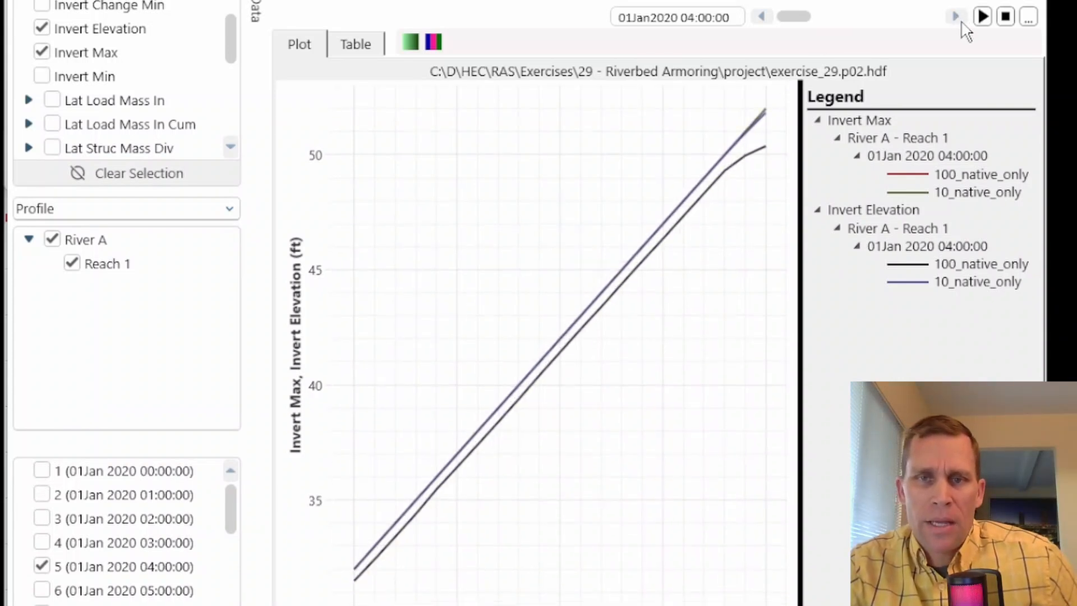
left_click(434, 44)
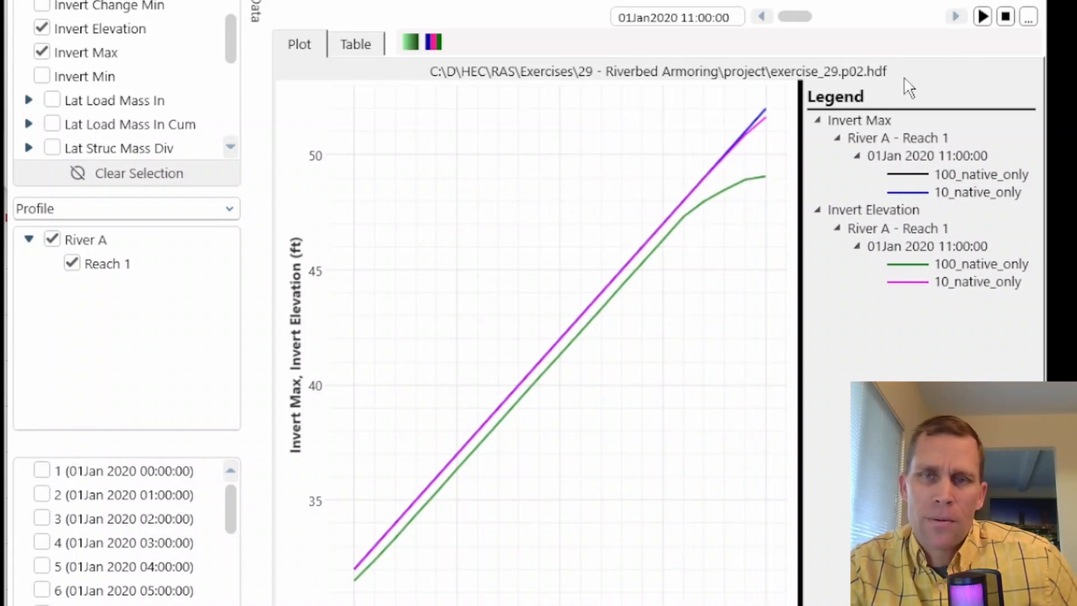
left_click(956, 18)
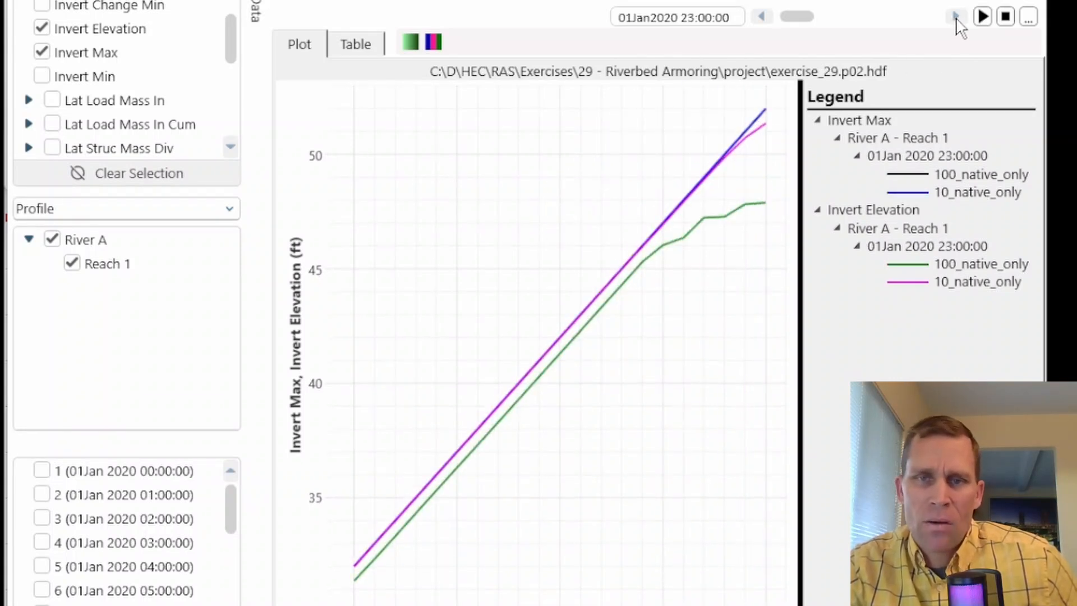
left_click(957, 19)
left_click(956, 19)
left_click(957, 19)
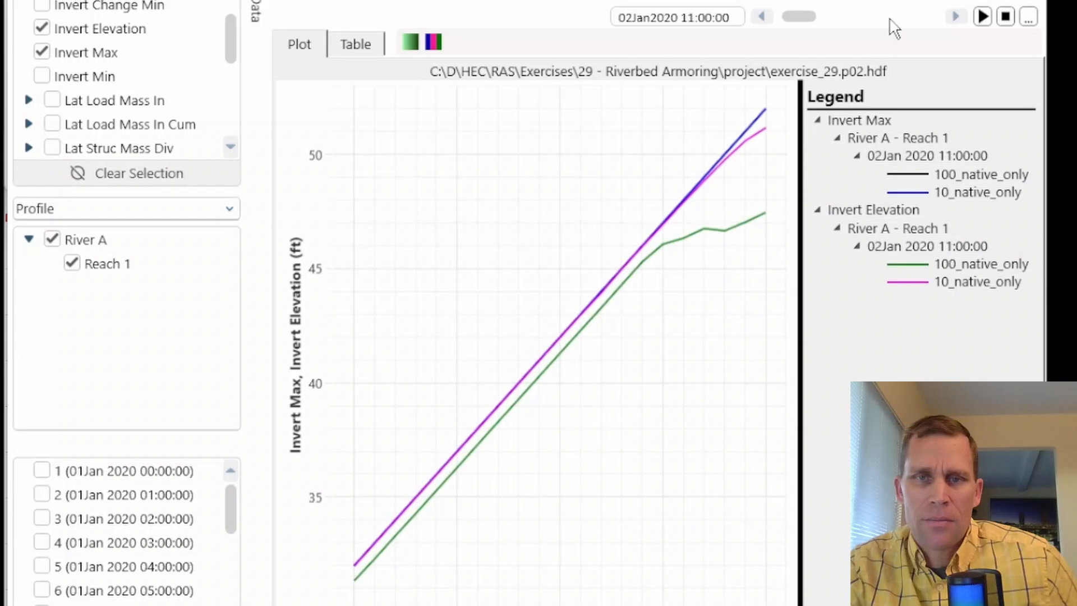
left_click(411, 40)
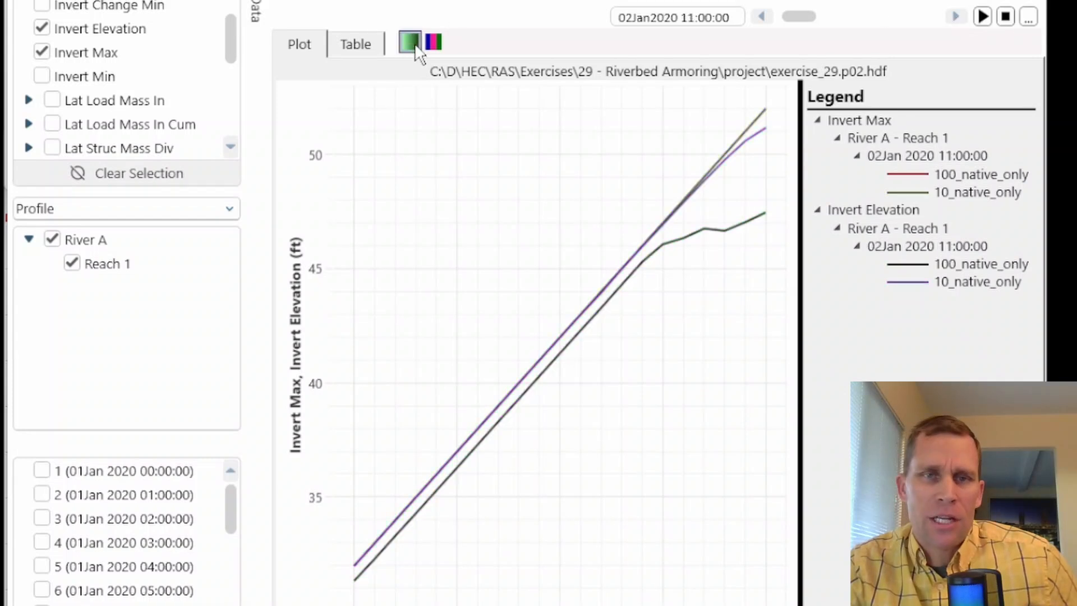
Advance the invert profiles through January to 01Feb2020 00:00 to compare both plans' bed erosion, and switch to the contrasting line colors
left_click(956, 18)
left_click(956, 19)
left_click(956, 18)
left_click(956, 18)
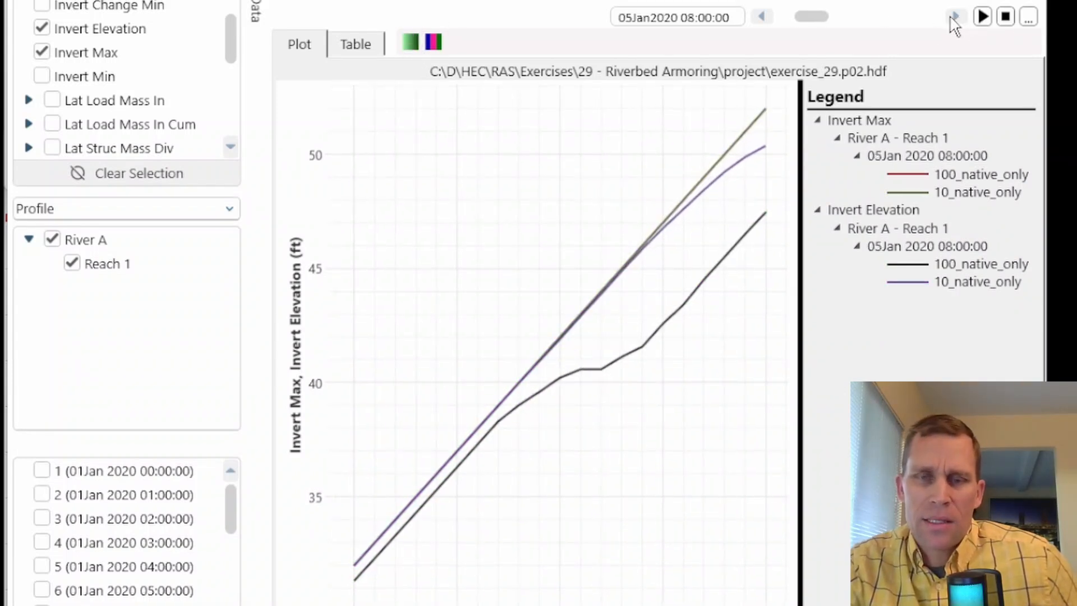
left_click(955, 19)
left_click(955, 18)
left_click(955, 19)
left_click(955, 18)
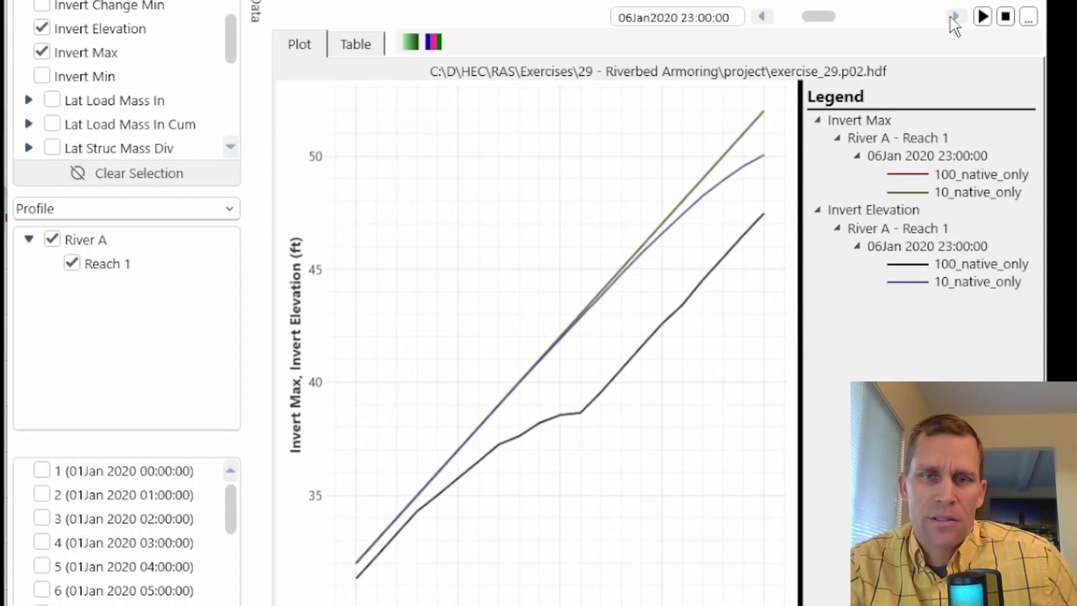
left_click(956, 18)
left_click(955, 18)
left_click(955, 19)
left_click(955, 19)
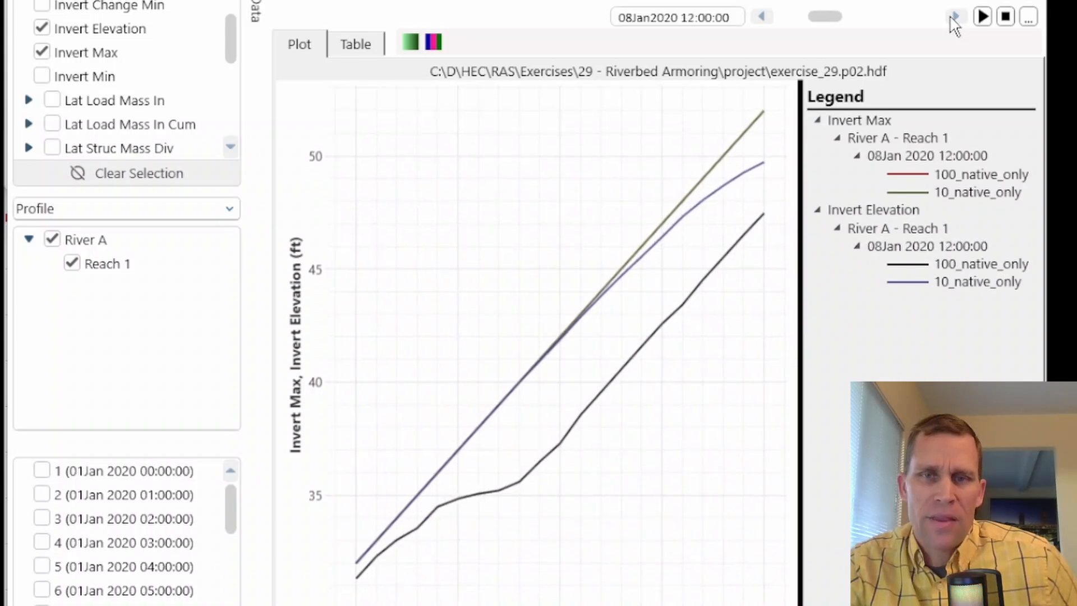
left_click(955, 18)
left_click(955, 18)
left_click(955, 19)
left_click(955, 19)
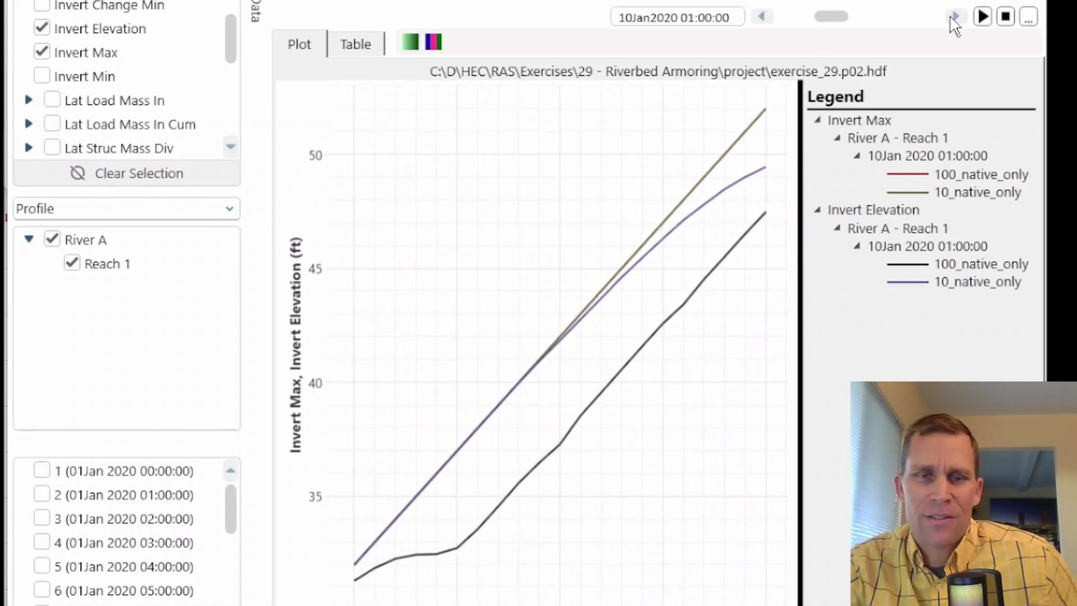
left_click(955, 19)
left_click(955, 19)
left_click(955, 18)
left_click(955, 19)
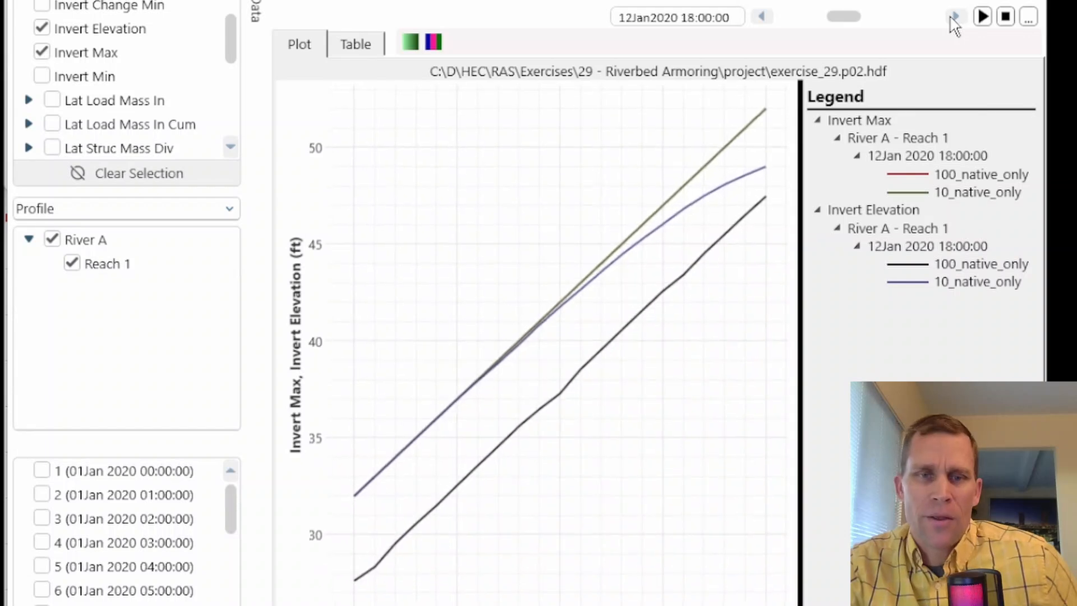
left_click(955, 19)
left_click(955, 18)
left_click(955, 19)
left_click(955, 18)
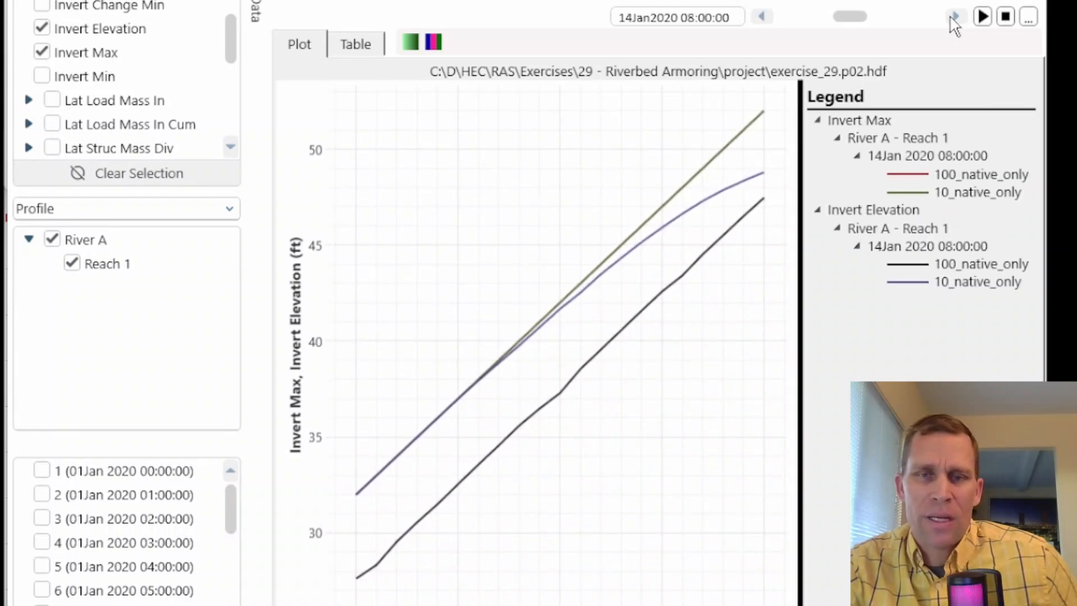
left_click(955, 18)
left_click(955, 19)
left_click(955, 19)
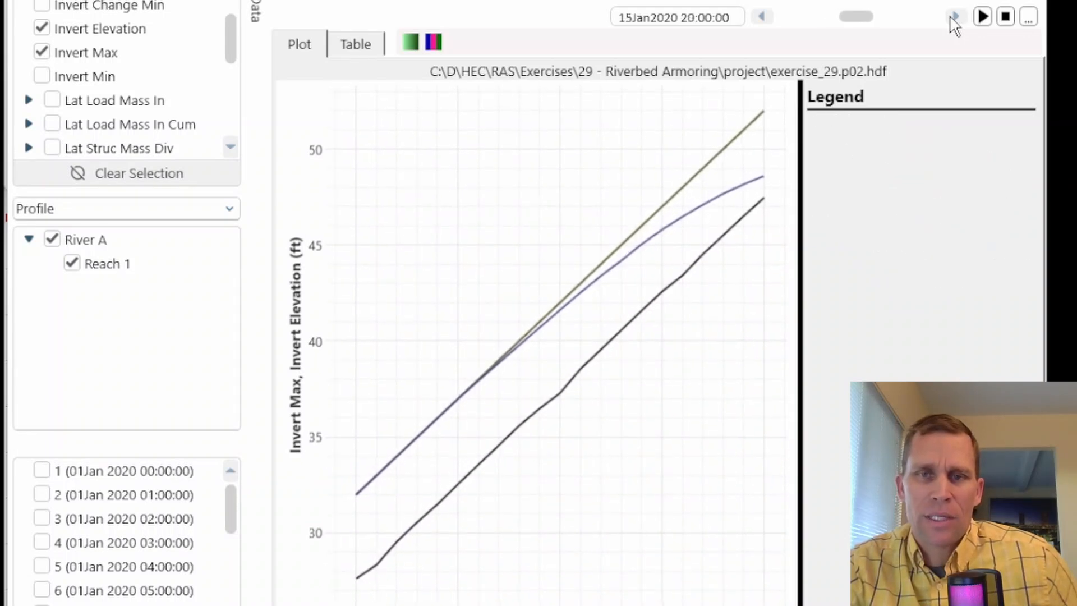
left_click(955, 19)
left_click(955, 18)
left_click(955, 18)
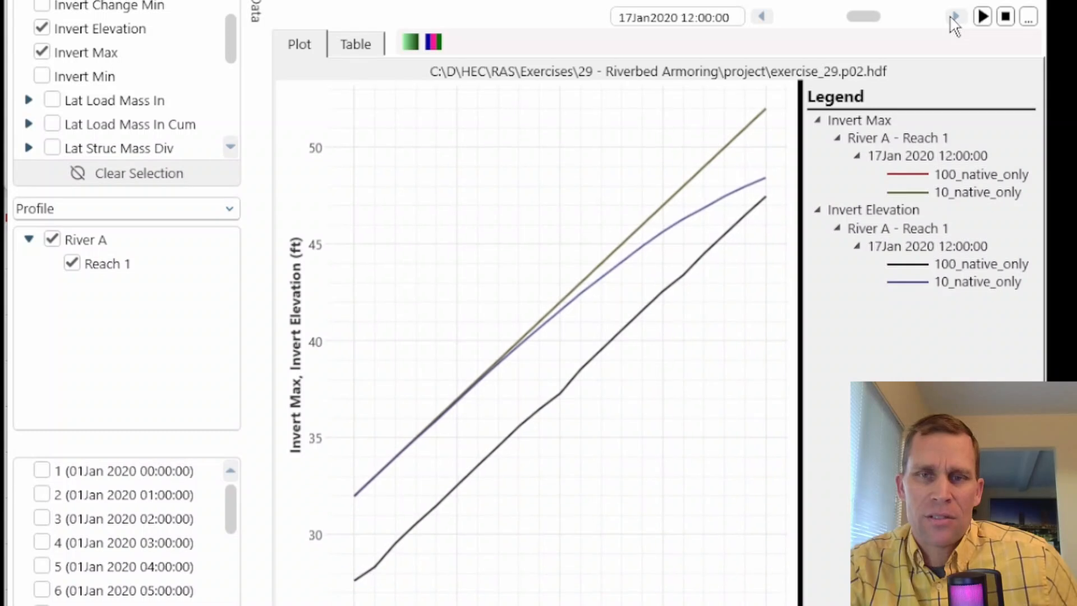
left_click(955, 18)
left_click(955, 19)
left_click(955, 19)
left_click(955, 18)
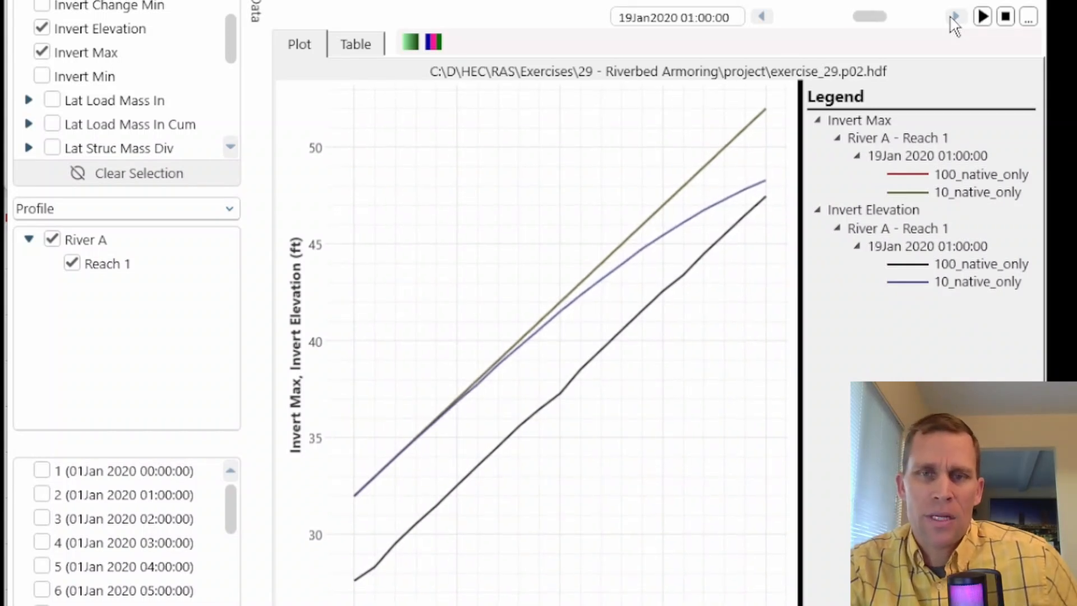
left_click(955, 19)
left_click(955, 18)
left_click(955, 19)
left_click(955, 19)
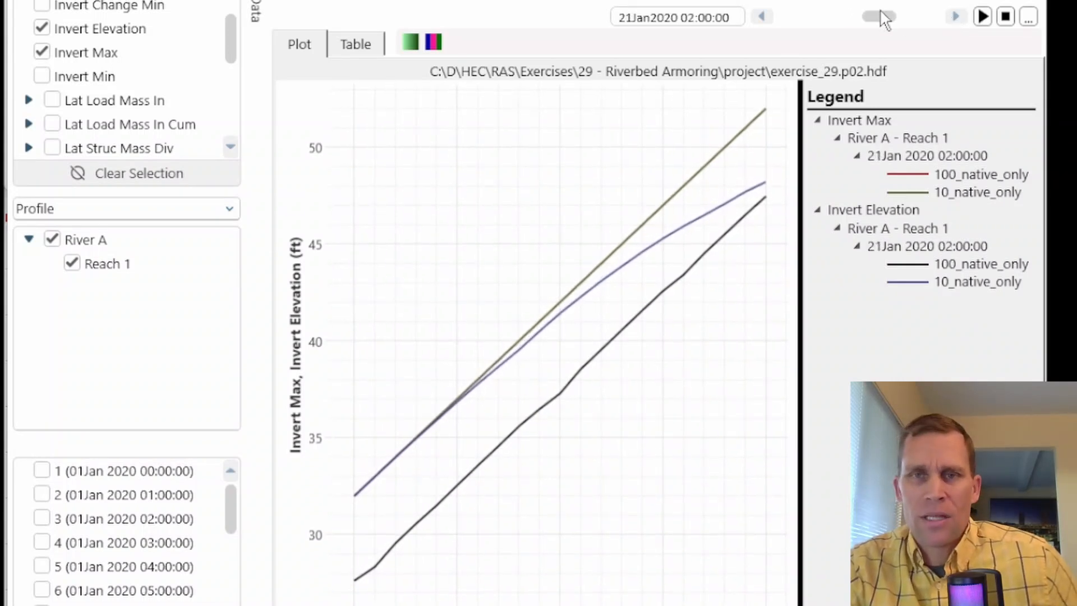
left_click_drag(885, 18, 928, 18)
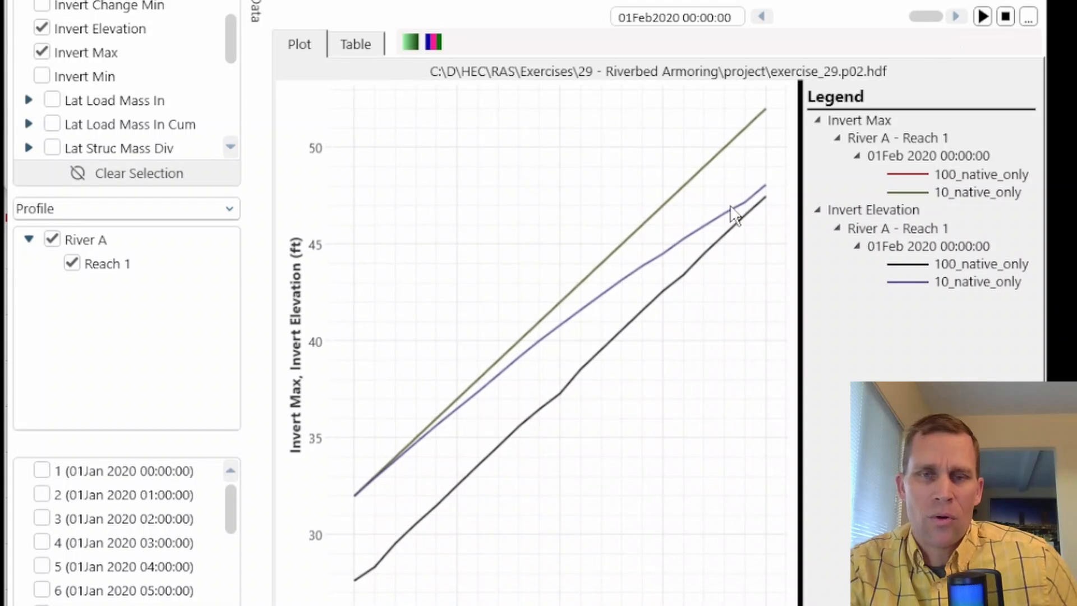
left_click(433, 43)
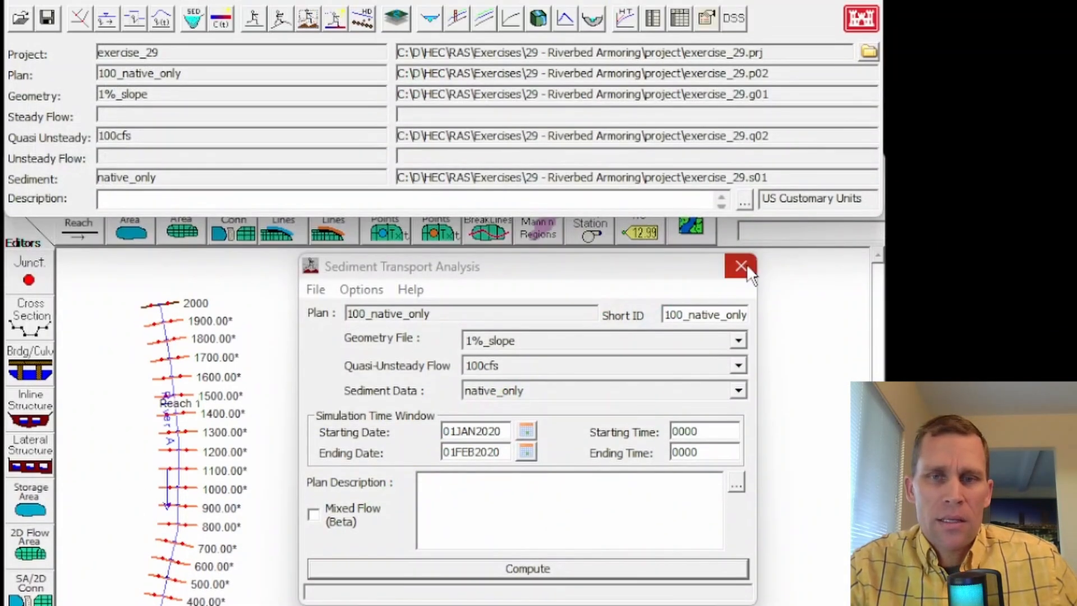
Close the sediment transport analysis and open the native_only sediment data for editing
left_click(741, 240)
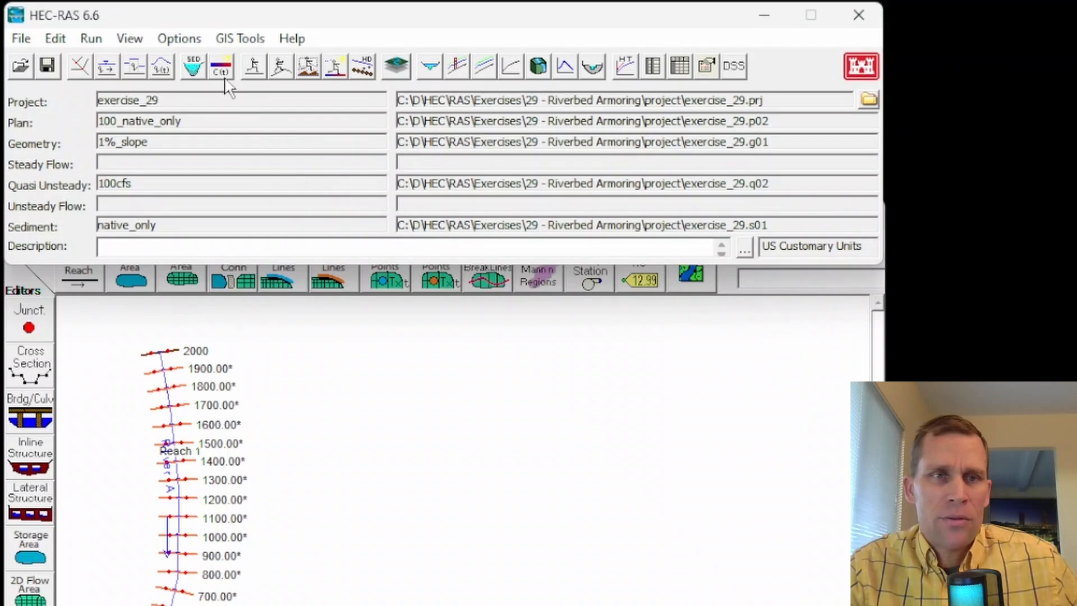
left_click(192, 70)
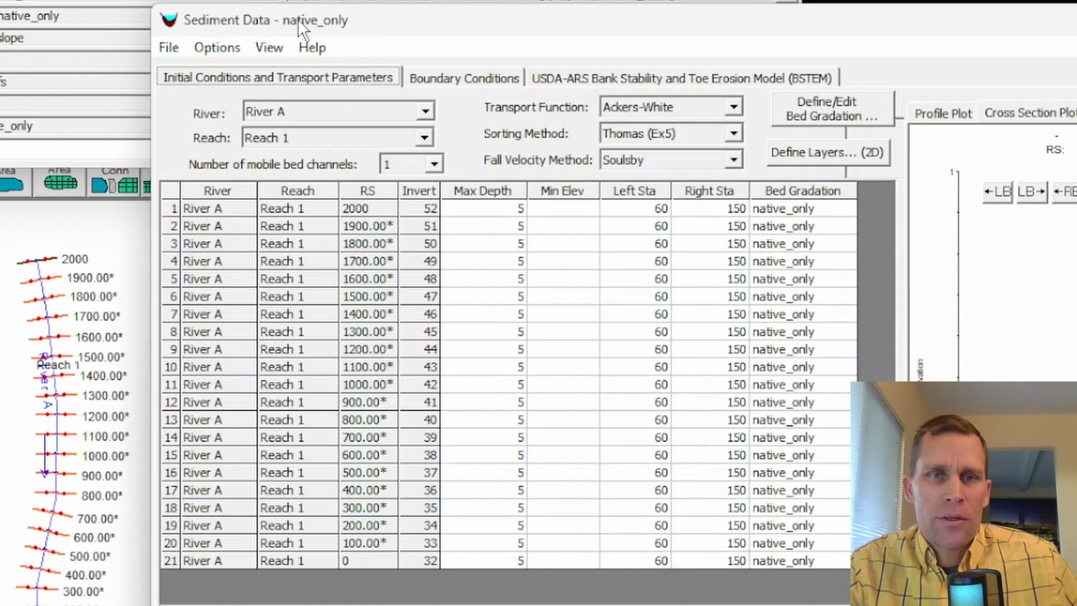
left_click_drag(298, 19, 288, 11)
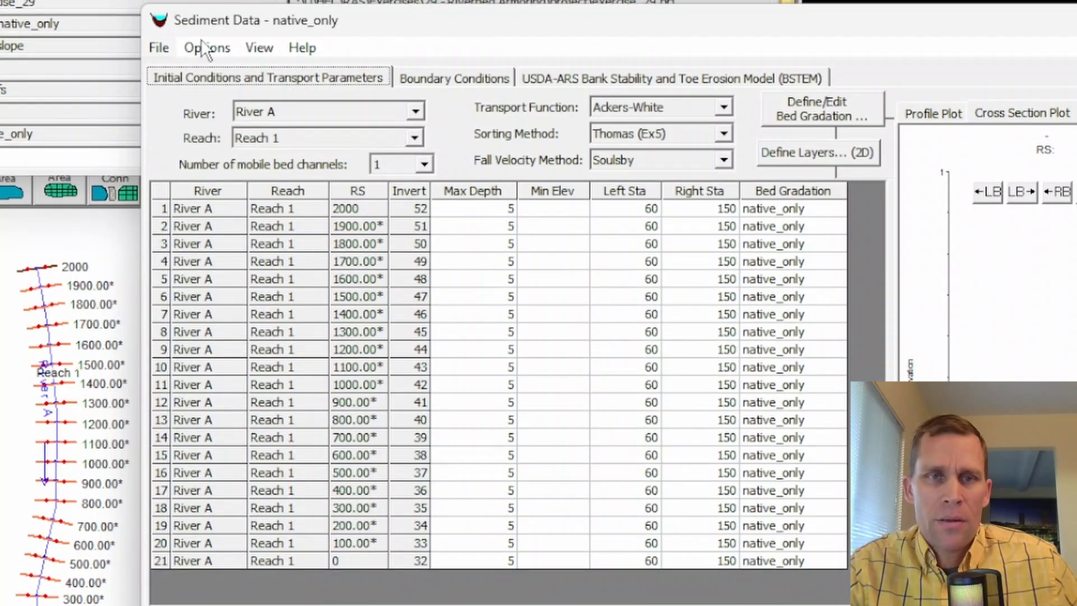
Save a copy of the native_only sediment data as native_with_armoring in the project folder
left_click(153, 47)
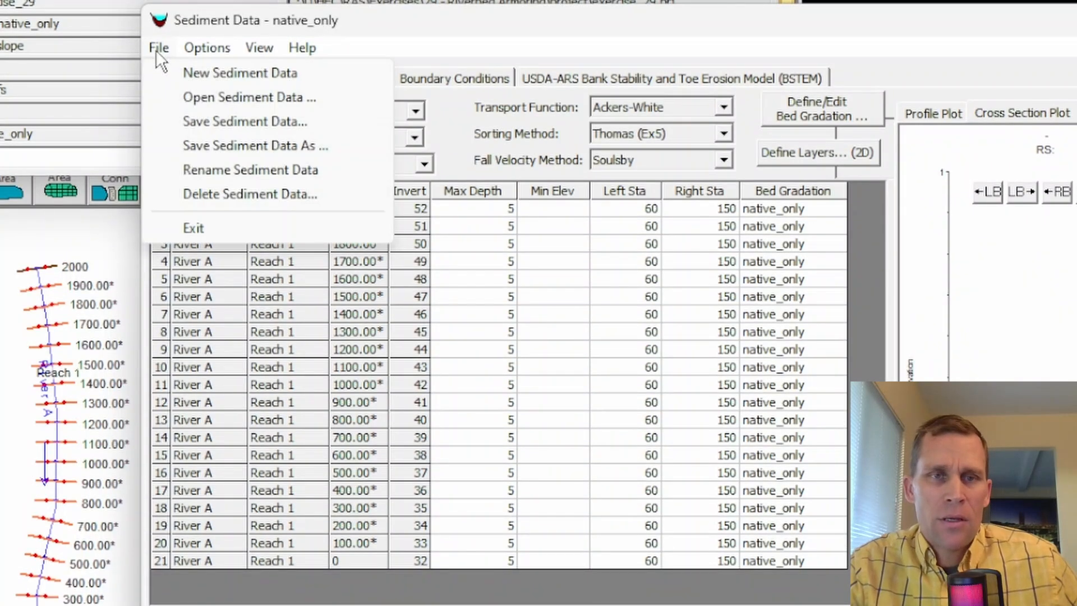
left_click(227, 146)
key("BackSpace")
key("BackSpace")
key("BackSpace")
key("BackSpace")
type("with")
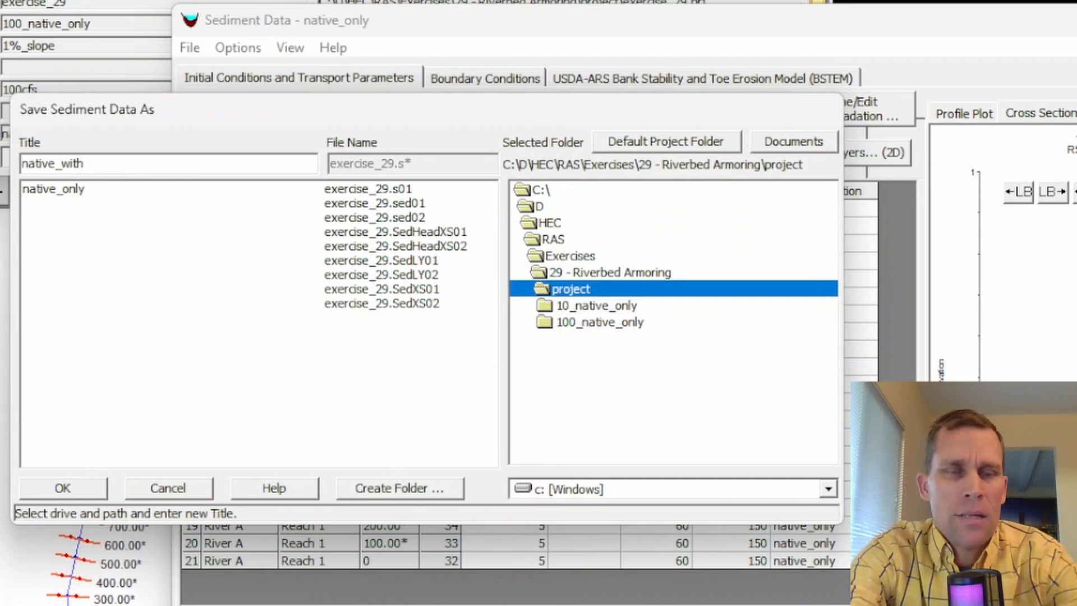
type("_armoring")
left_click(93, 491)
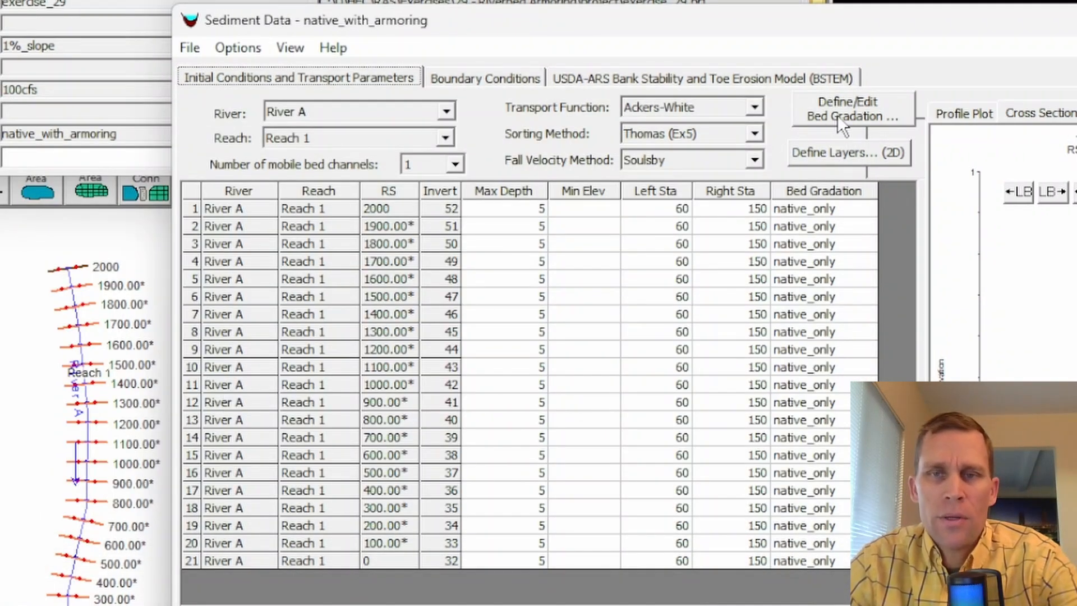
Create a new bed gradation sample named native_with_armor
left_click(838, 115)
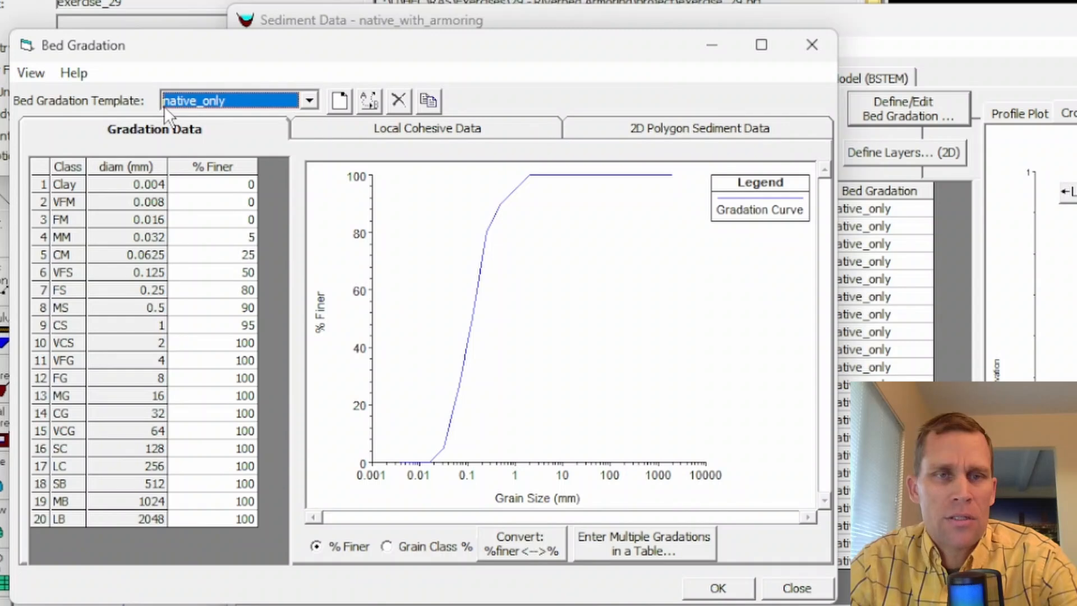
left_click(308, 103)
left_click(308, 103)
left_click(339, 102)
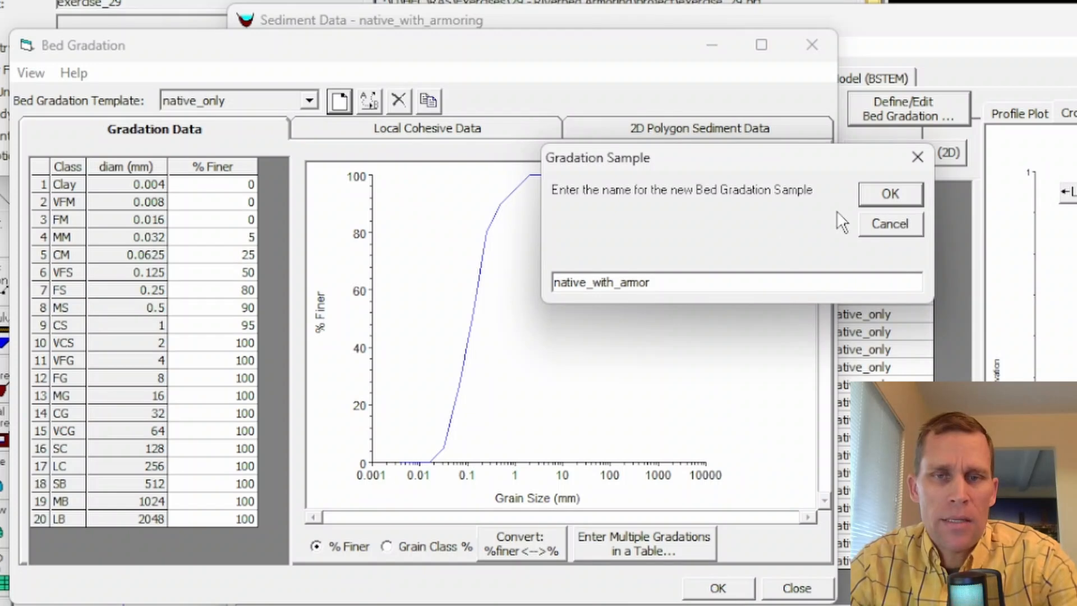
type("native_with_armor")
left_click(884, 193)
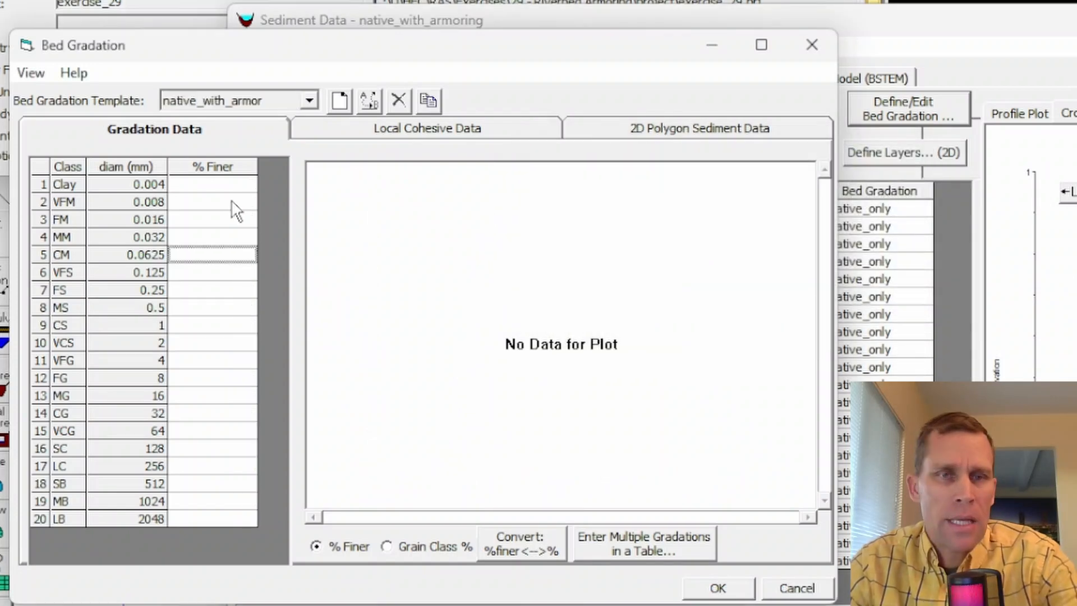
Paste the % Finer values for native_with_armor: 0 from Clay through MG, 50 for CG, and 100 from VCG through LB
left_click_drag(223, 185, 211, 522)
key("ctrl+v")
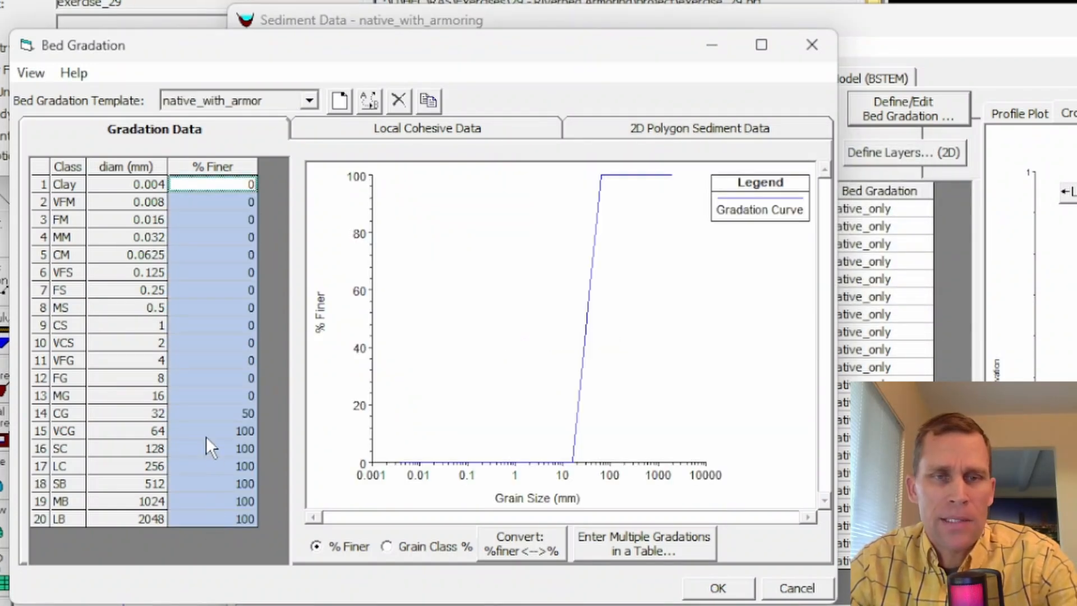
left_click(188, 411)
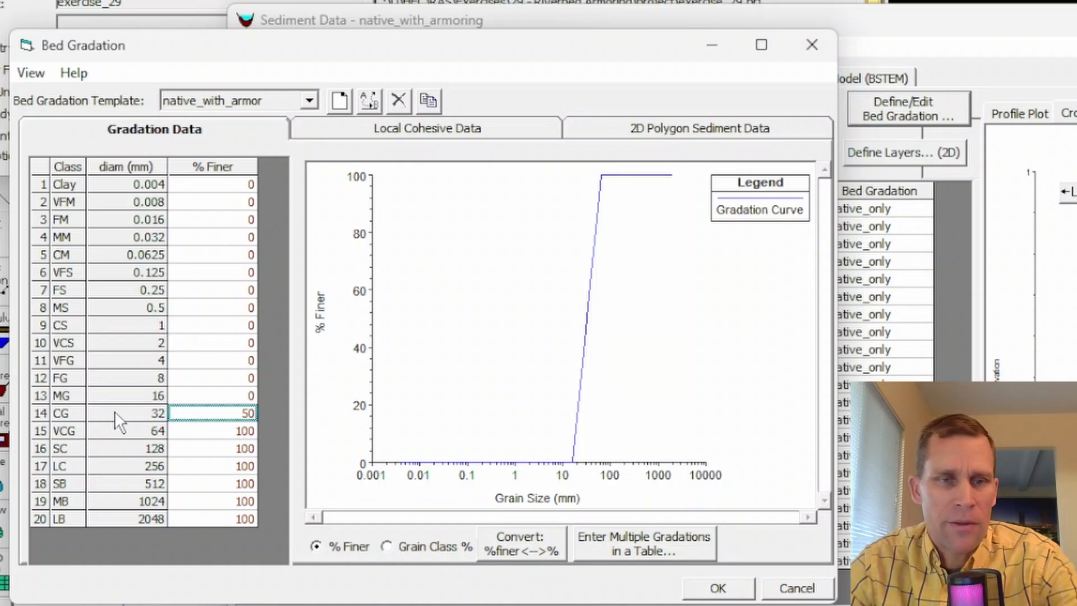
left_click(197, 433)
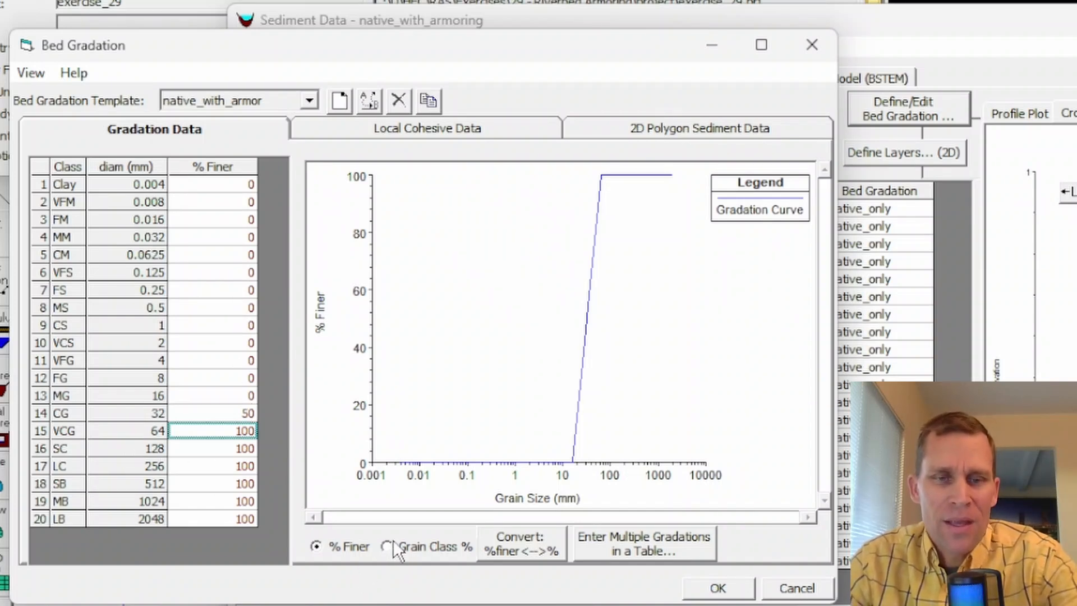
Convert the native_with_armor gradation from % Finer to Grain Class % and back to check the class distribution
left_click(470, 549)
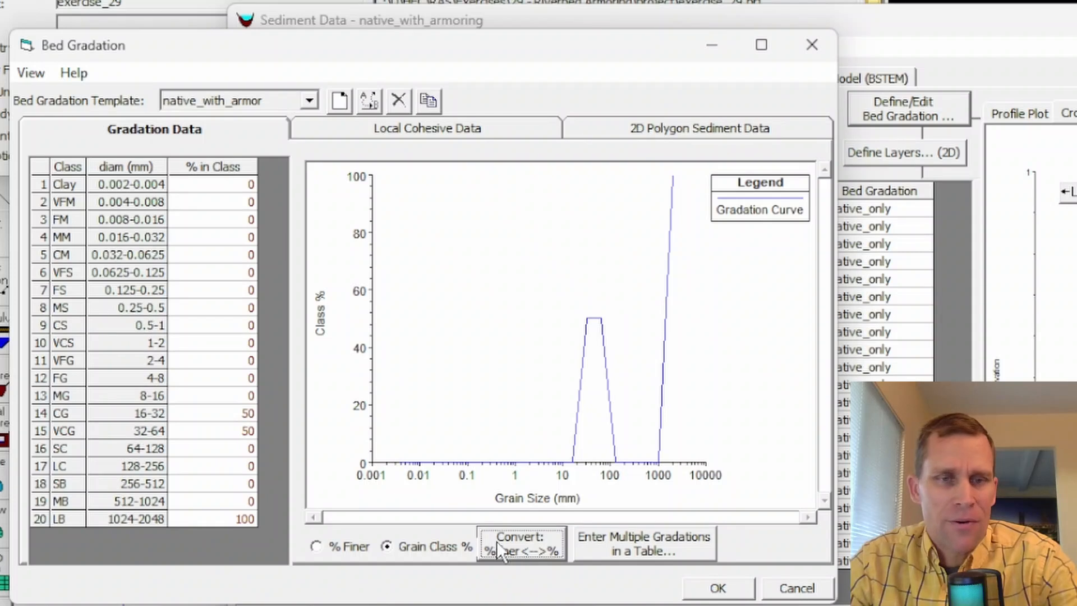
left_click(499, 544)
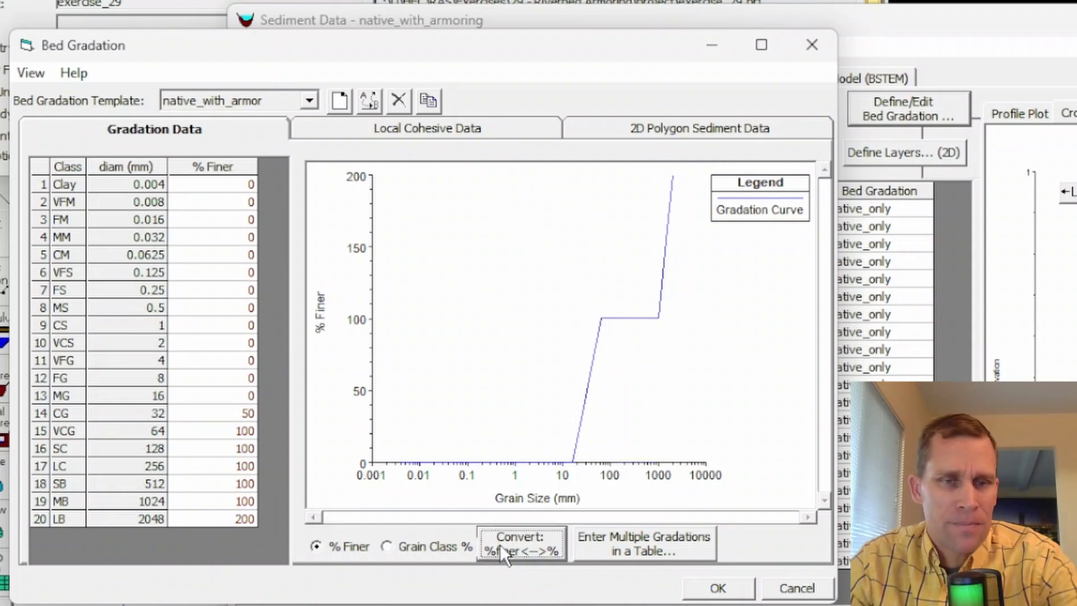
Set the LB class to 100 % finer in the native_with_armor gradation and save the sediment data
left_click(235, 518)
type("100")
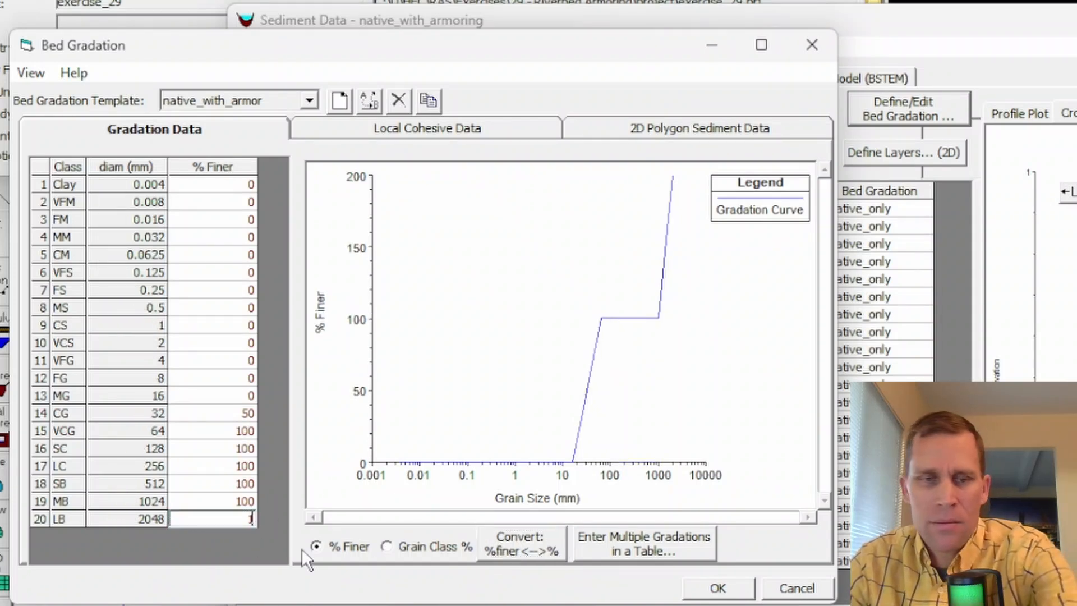
key("Return")
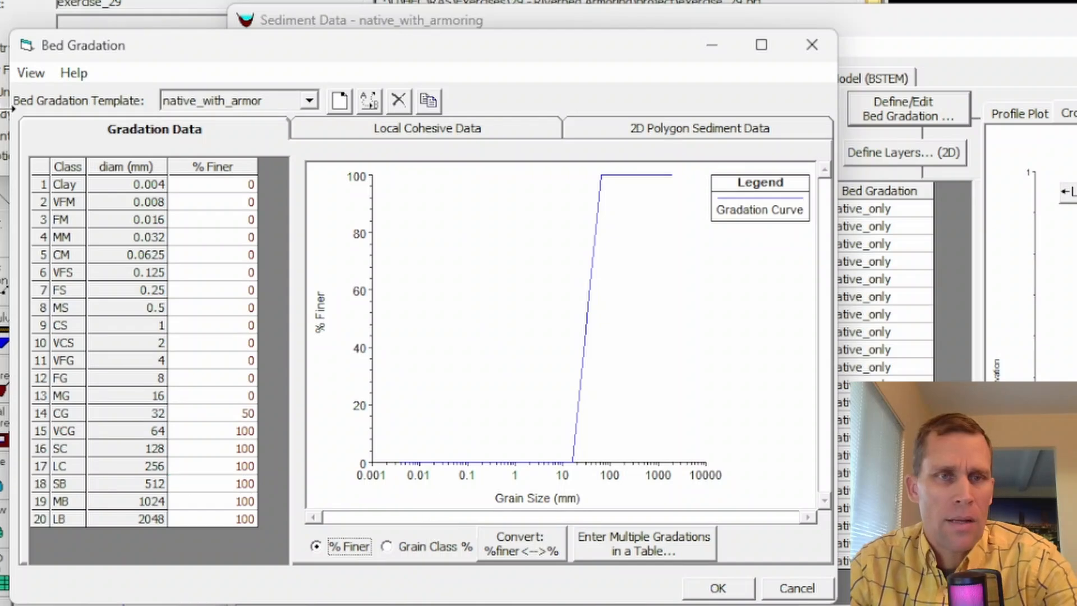
left_click(717, 586)
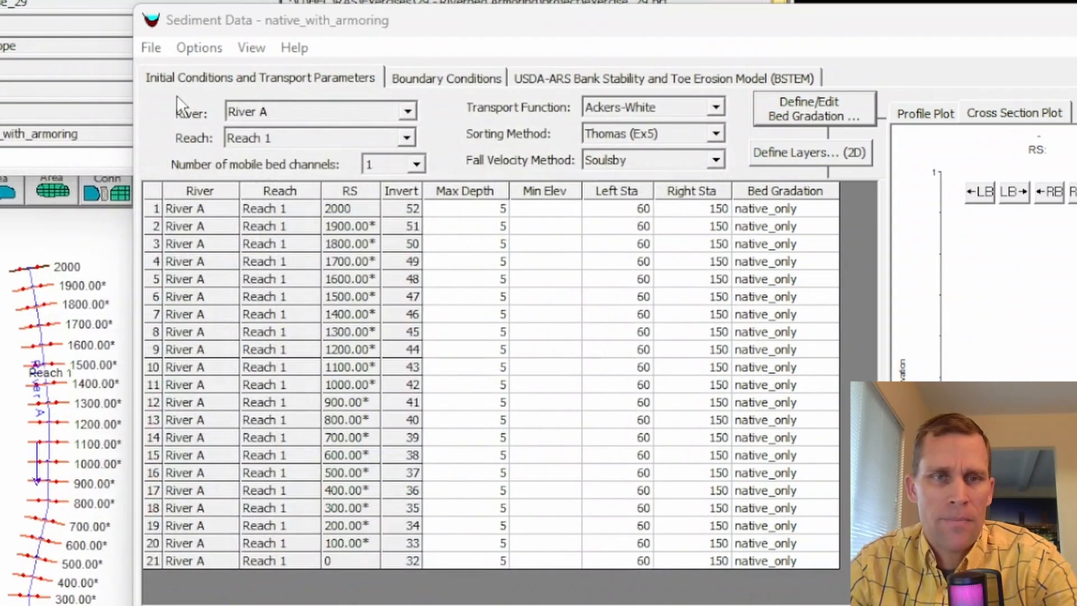
left_click(151, 49)
left_click(186, 122)
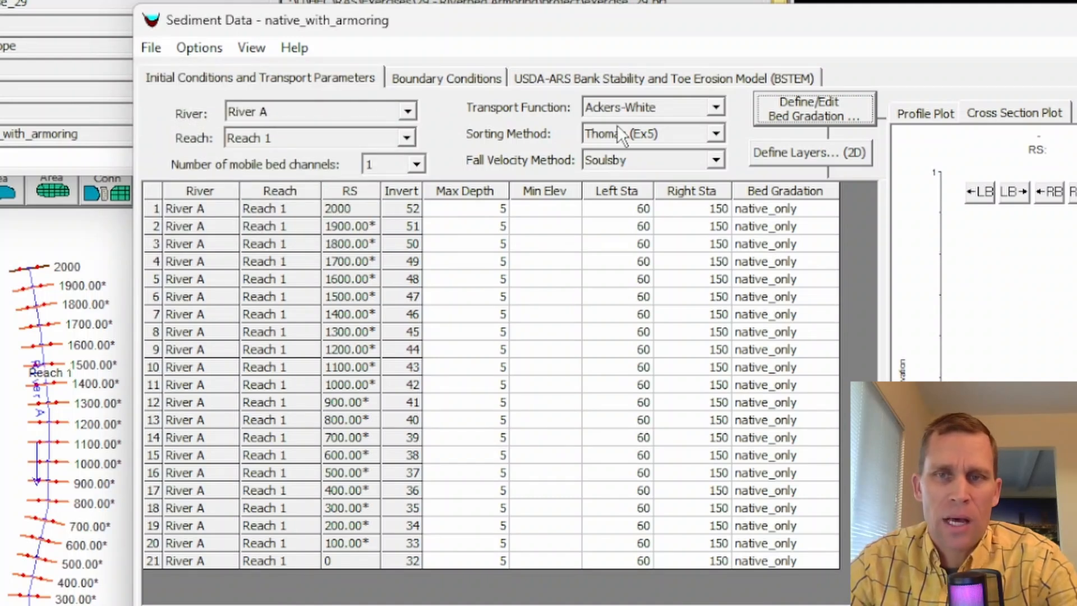
Check which bed gradations can be assigned to station 1700, keeping native_only
left_click(770, 263)
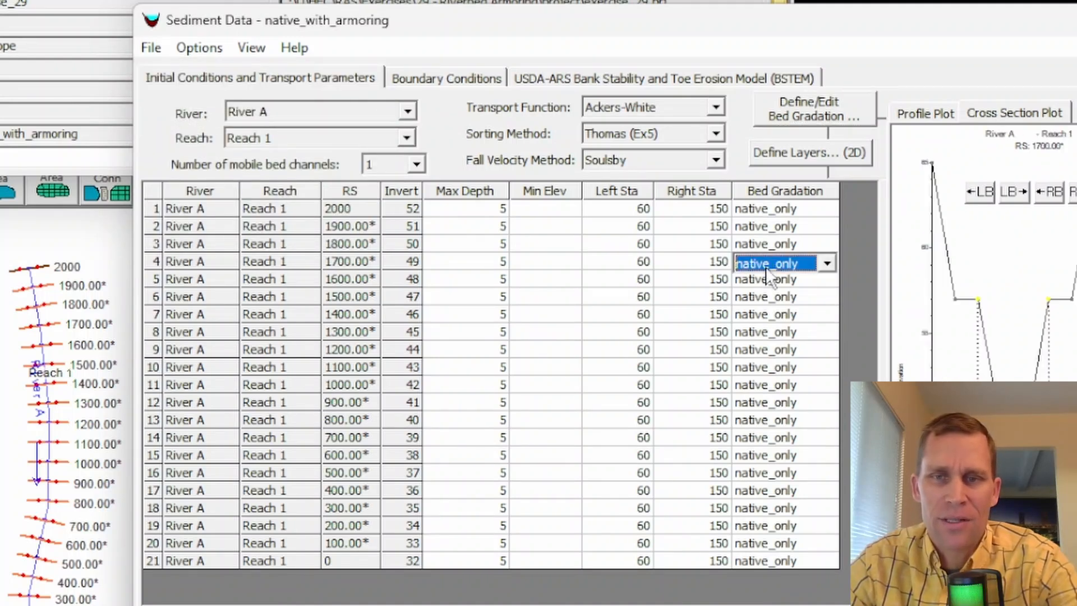
left_click(767, 267)
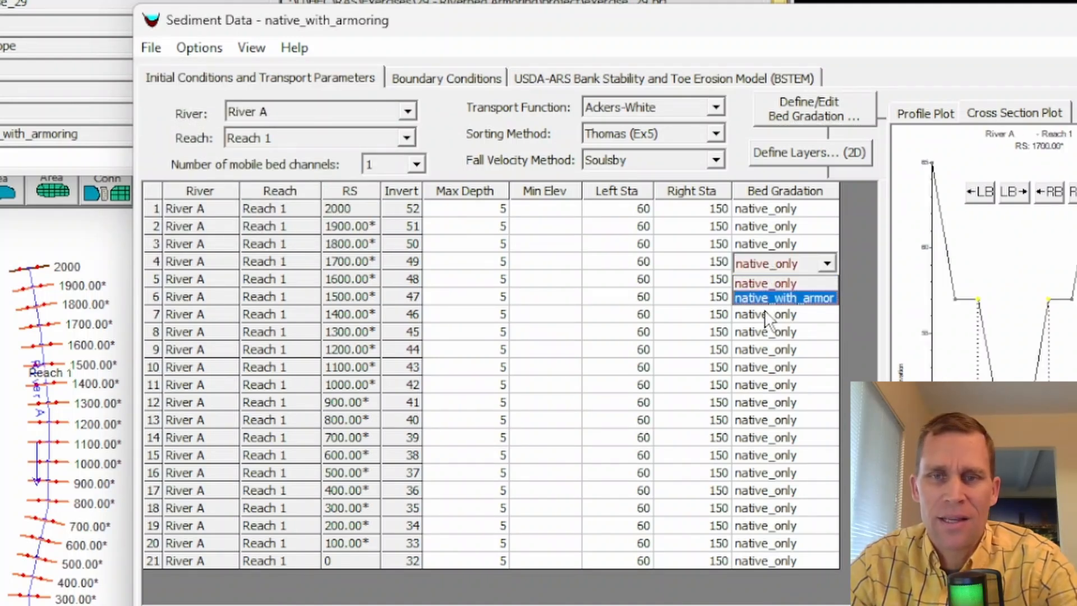
left_click(777, 282)
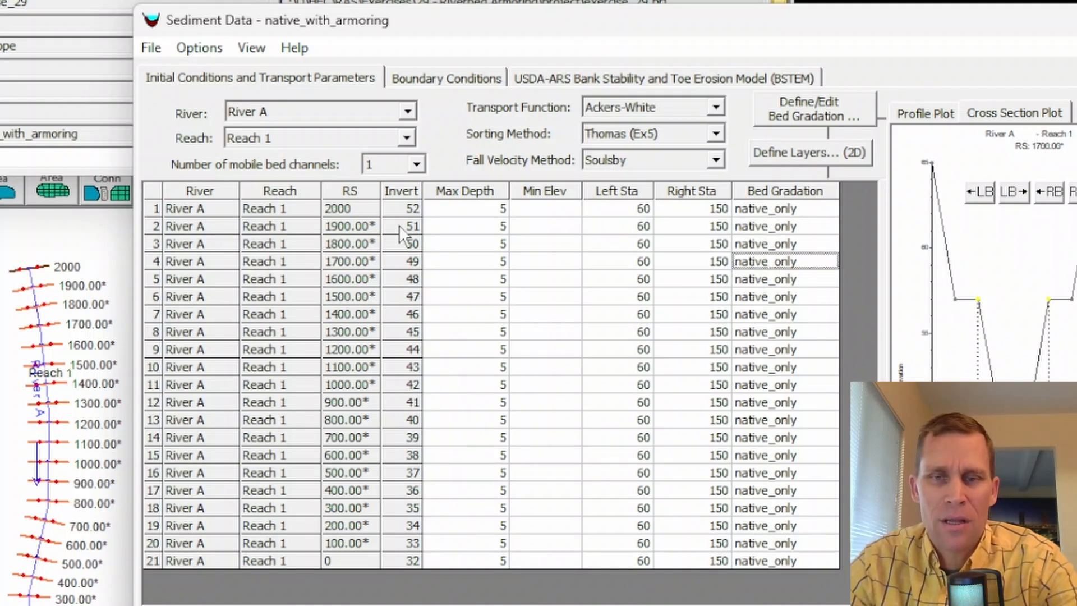
Enable separate cover/active layer gradations in the bed mixing options
left_click(202, 49)
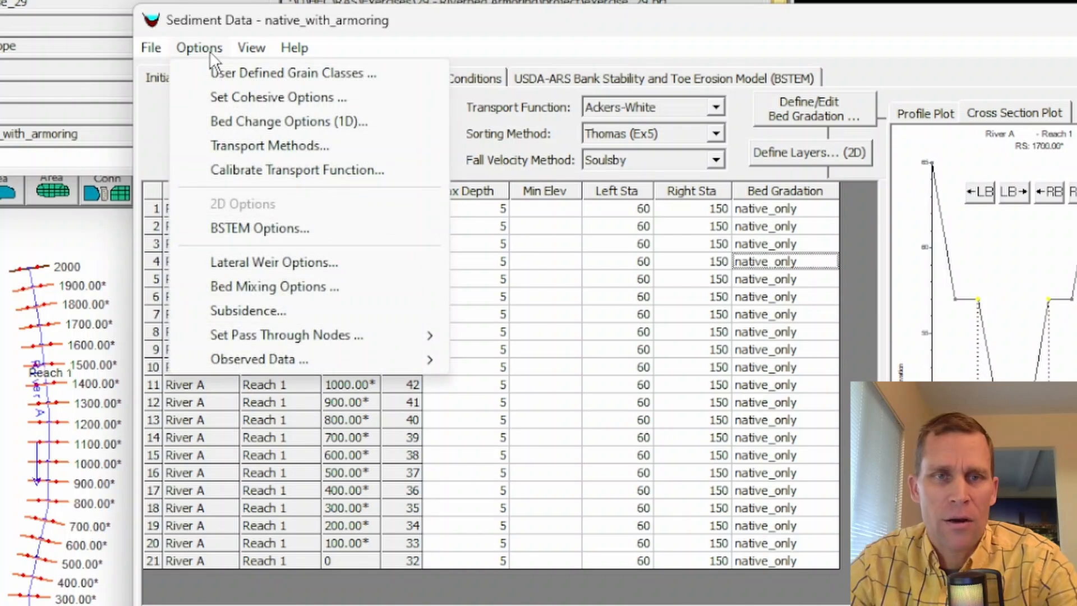
left_click(255, 291)
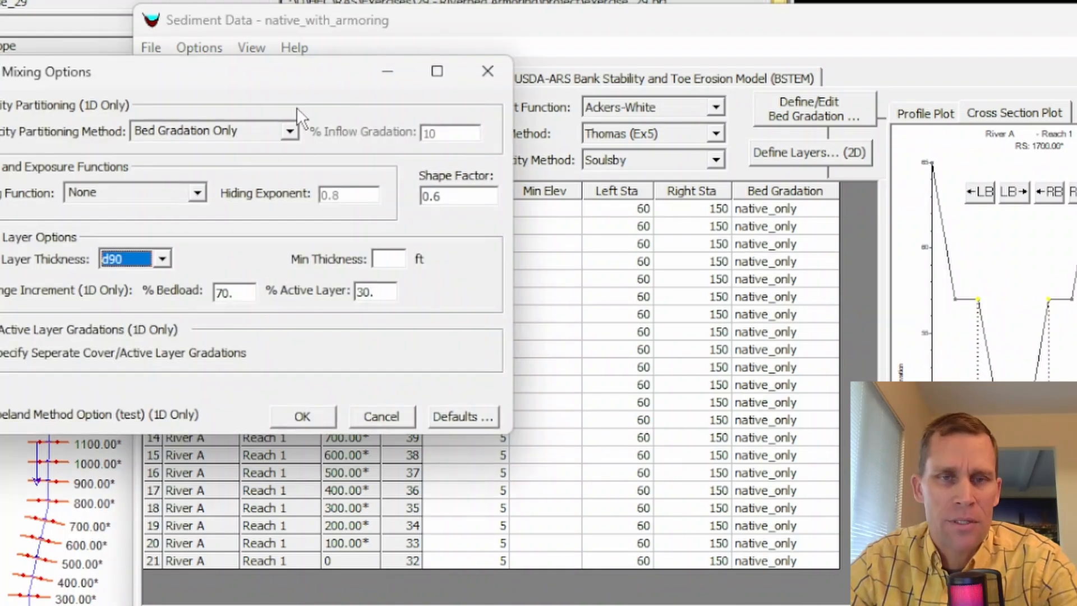
left_click_drag(296, 38, 493, 20)
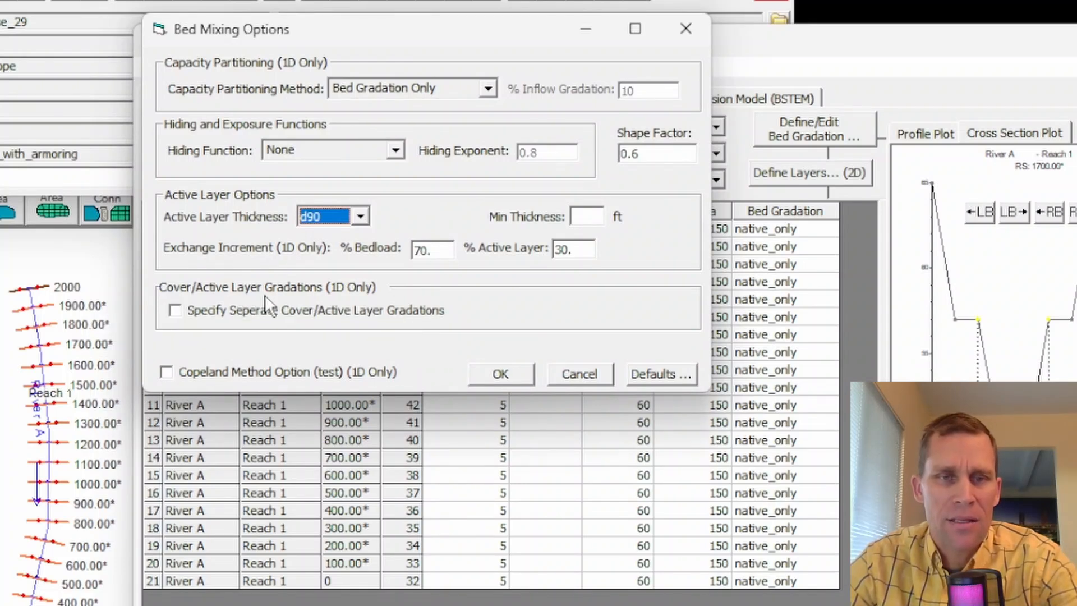
left_click(179, 310)
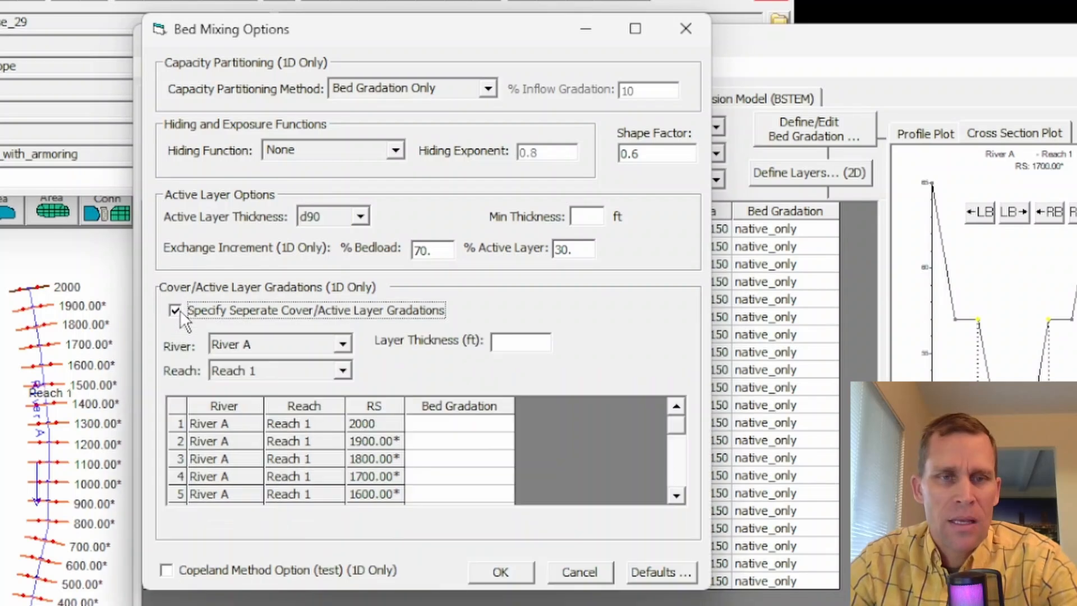
left_click(429, 425)
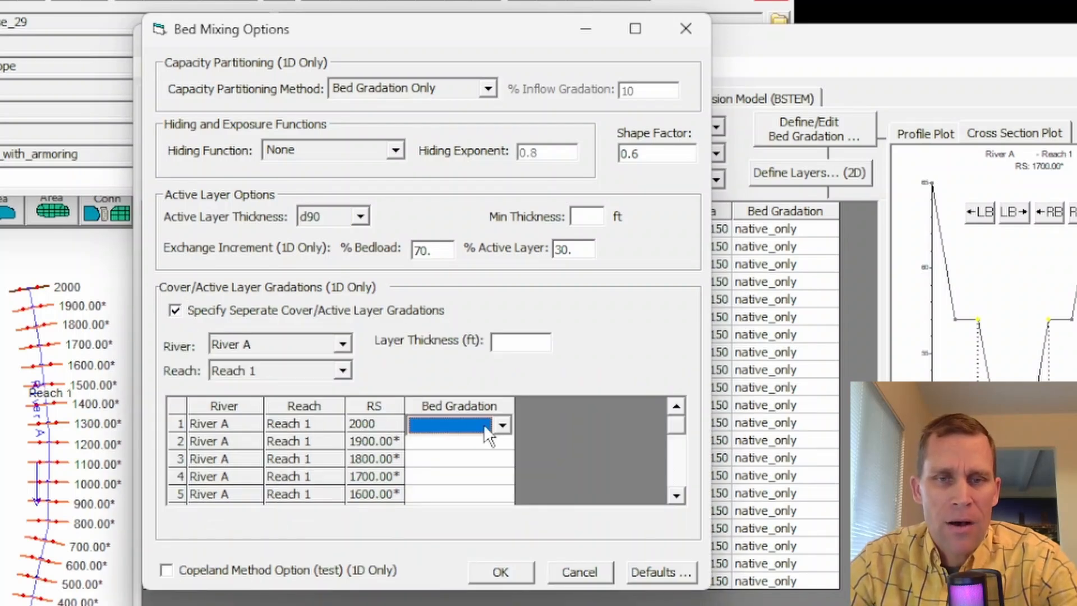
left_click(495, 424)
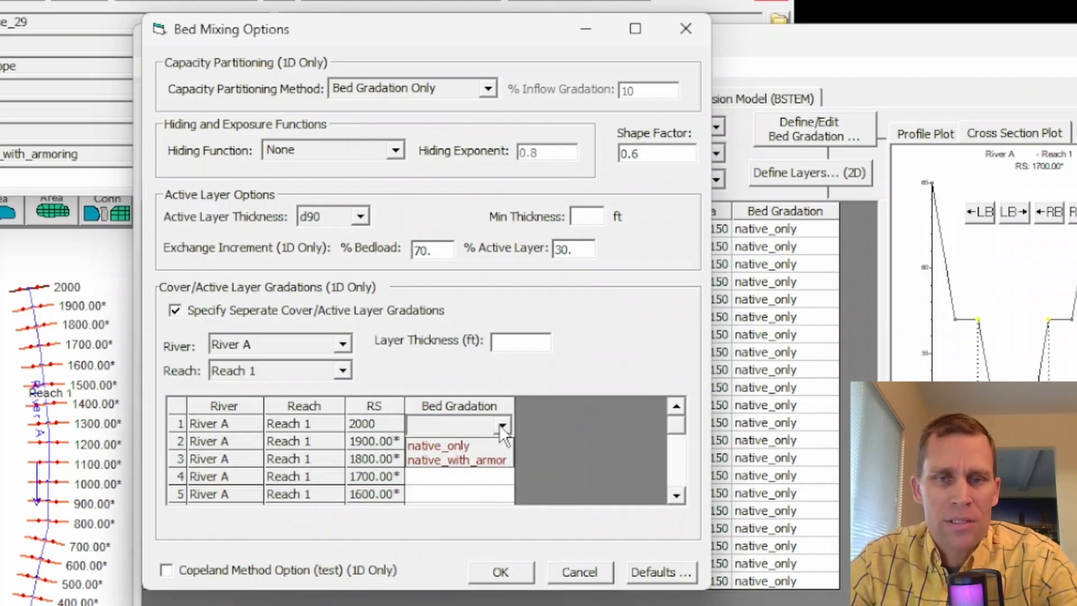
left_click(475, 459)
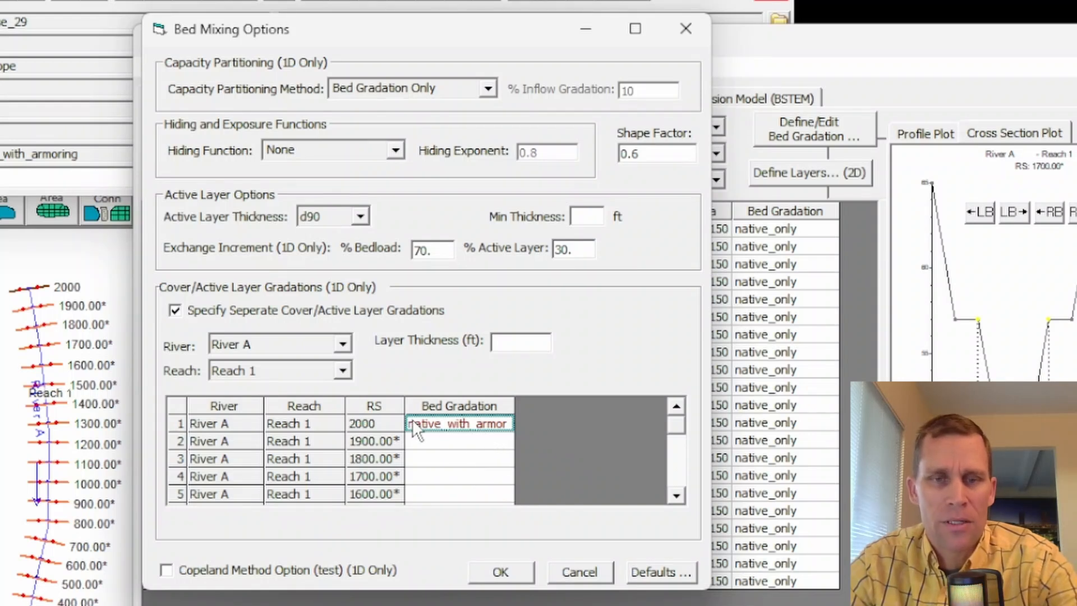
left_click(578, 571)
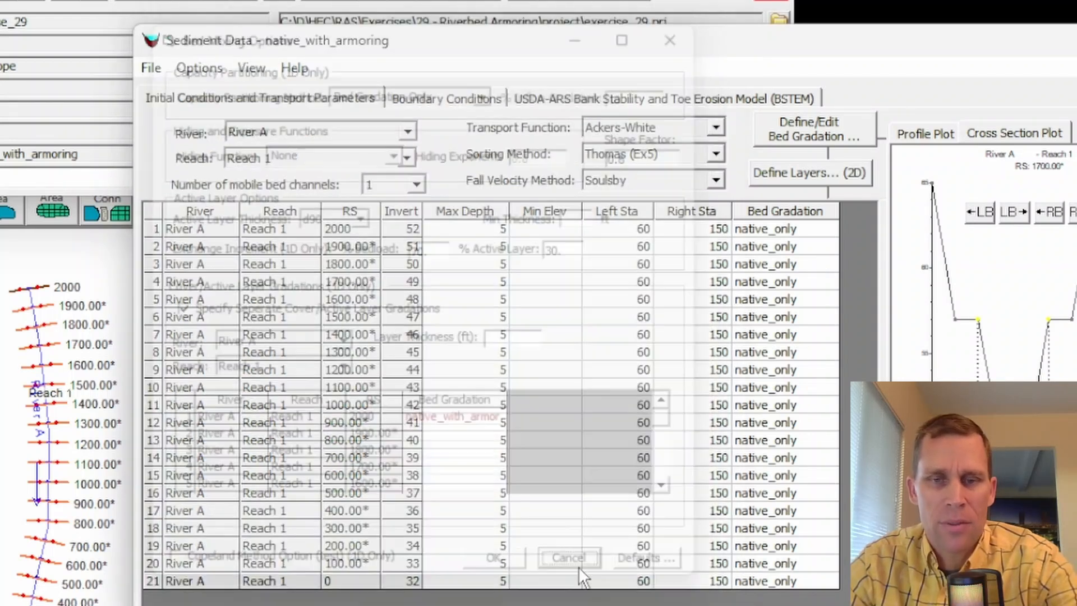
Rename the native_only bed gradation sample as native
left_click(779, 145)
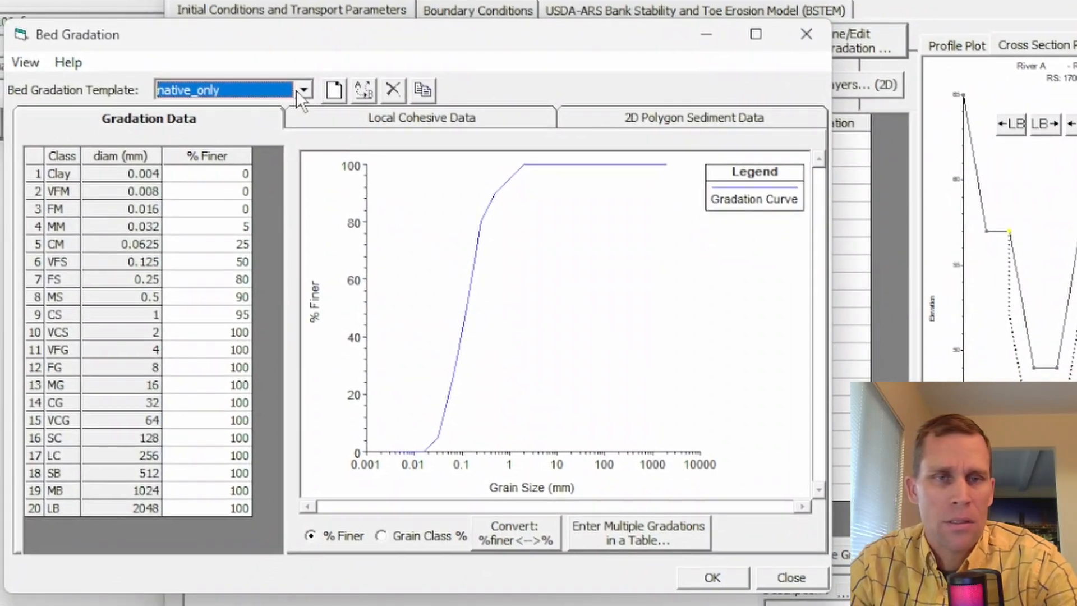
left_click(269, 176)
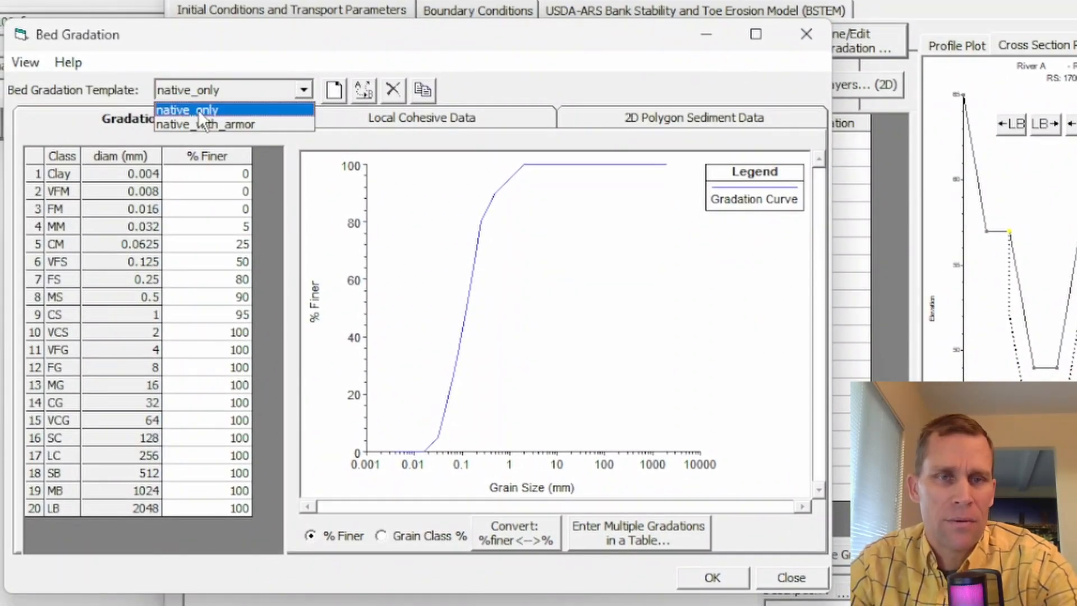
left_click(353, 92)
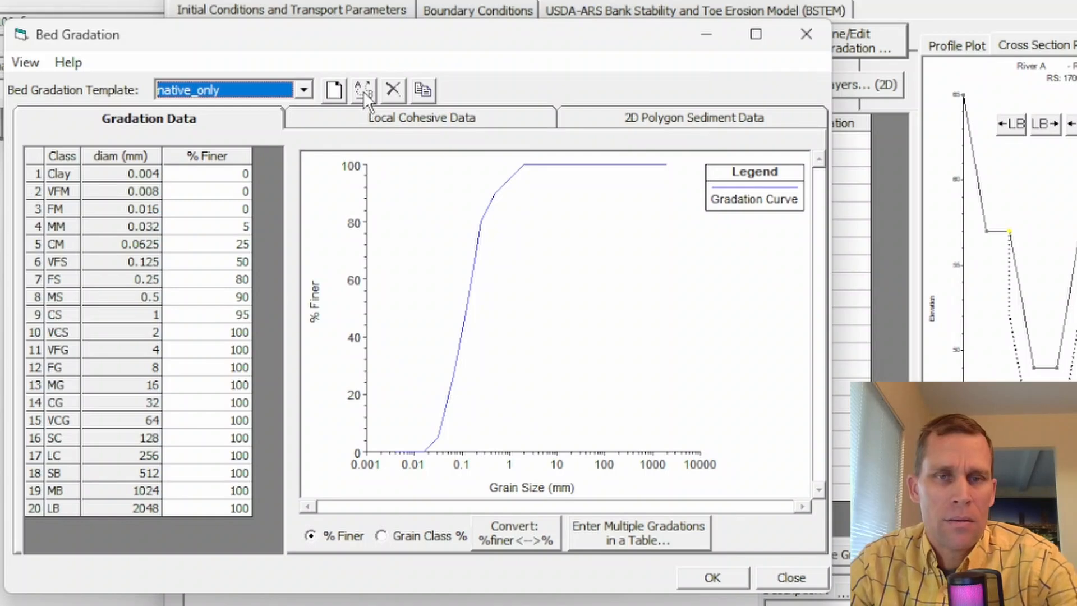
left_click(362, 90)
left_click(557, 215)
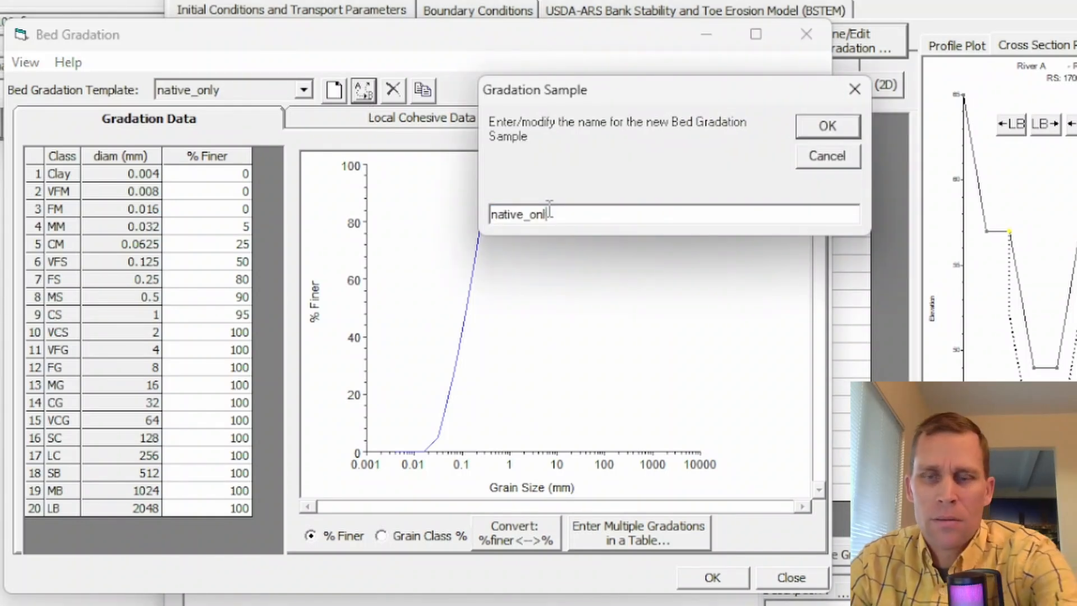
key("BackSpace")
key("BackSpace")
key("BackSpace")
key("BackSpace")
key("BackSpace")
left_click(799, 126)
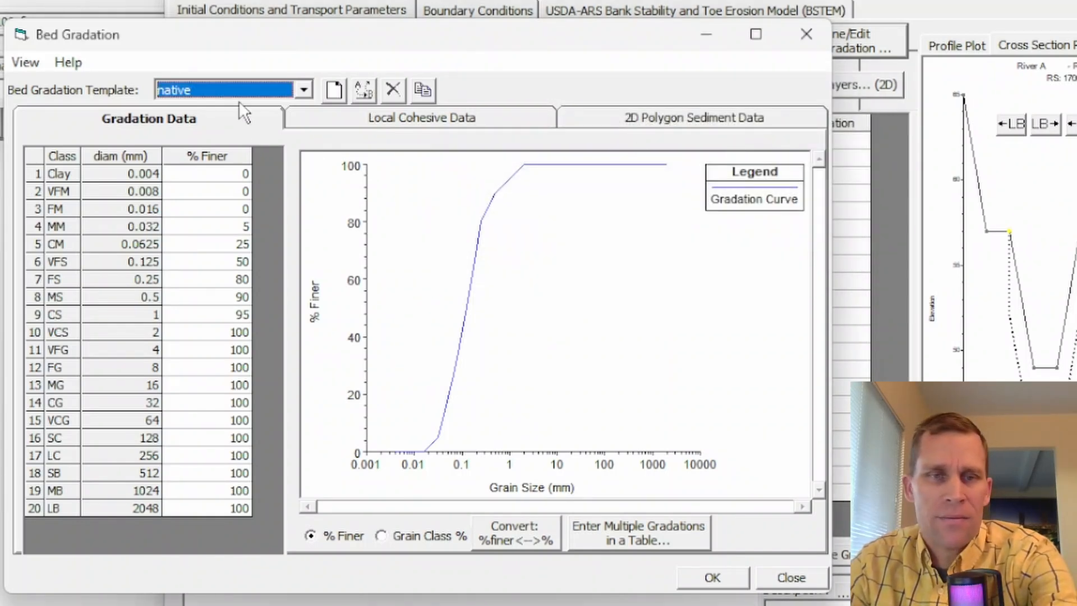
Rename the native_with_armor bed gradation sample as armor and accept the gradation changes
left_click(295, 90)
left_click(267, 122)
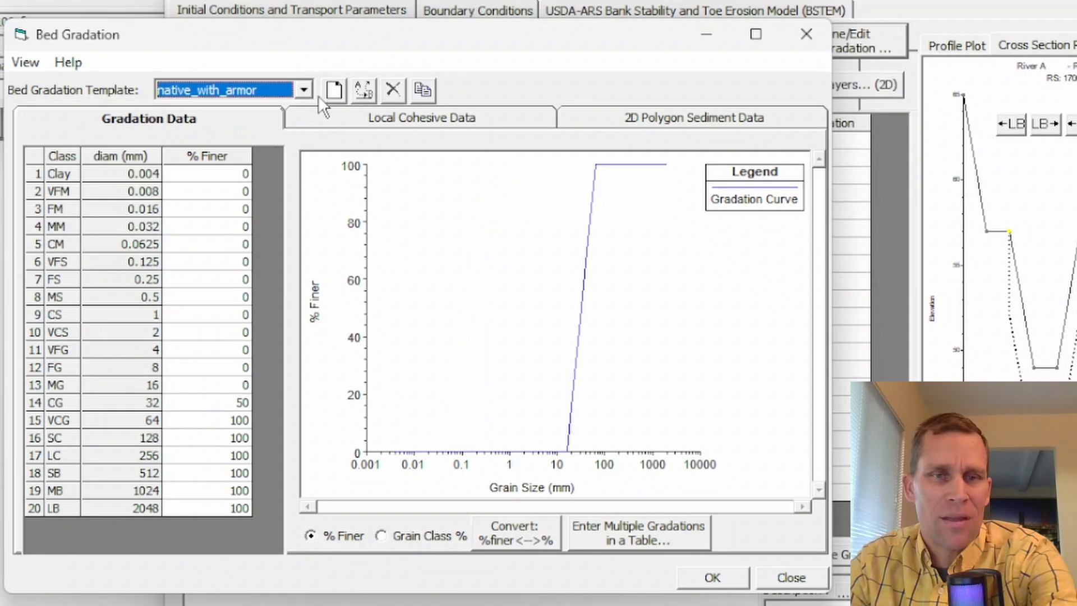
left_click(363, 91)
left_click(542, 215)
key("BackSpace")
key("BackSpace")
key("BackSpace")
key("BackSpace")
key("BackSpace")
key("BackSpace")
key("BackSpace")
key("BackSpace")
key("BackSpace")
key("BackSpace")
key("BackSpace")
key("BackSpace")
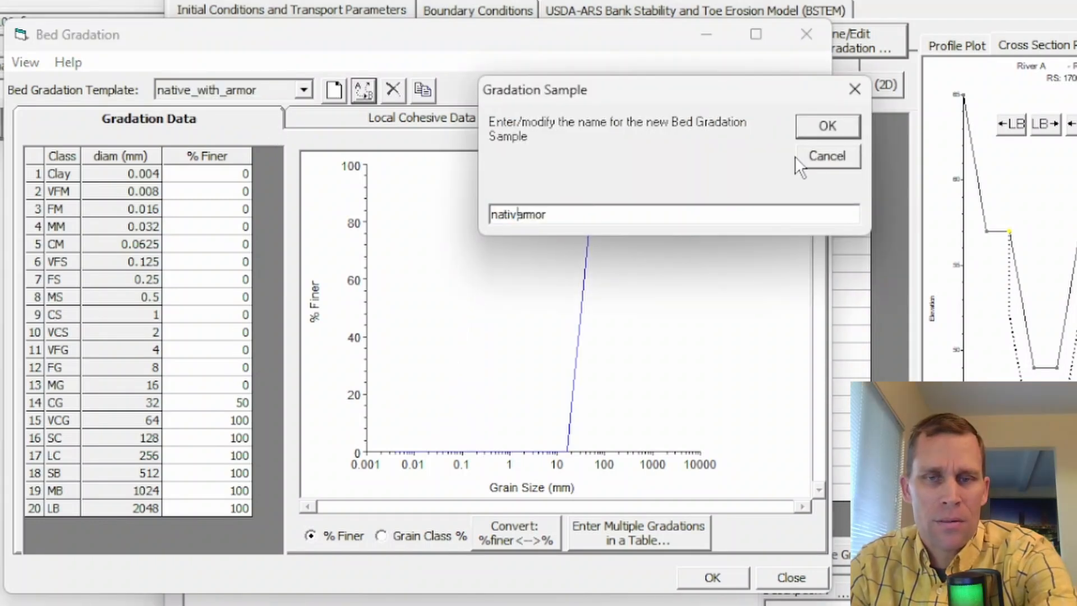
left_click(822, 129)
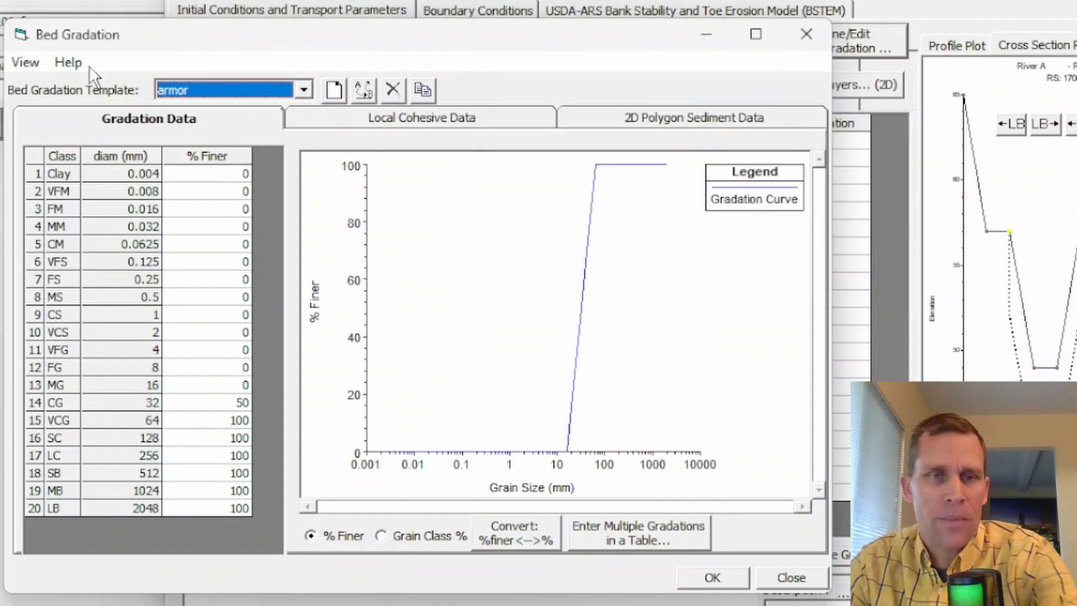
left_click(696, 572)
Assign the native bed gradation to all cross sections from 2000 to 0 and save the sediment data
left_click(835, 138)
left_click(848, 142)
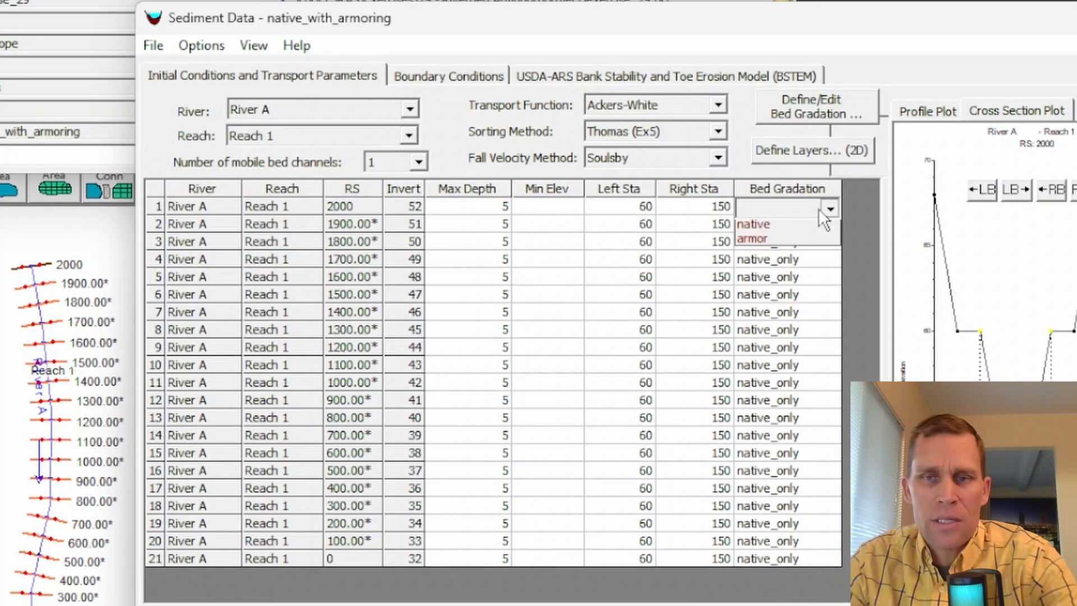
left_click(786, 229)
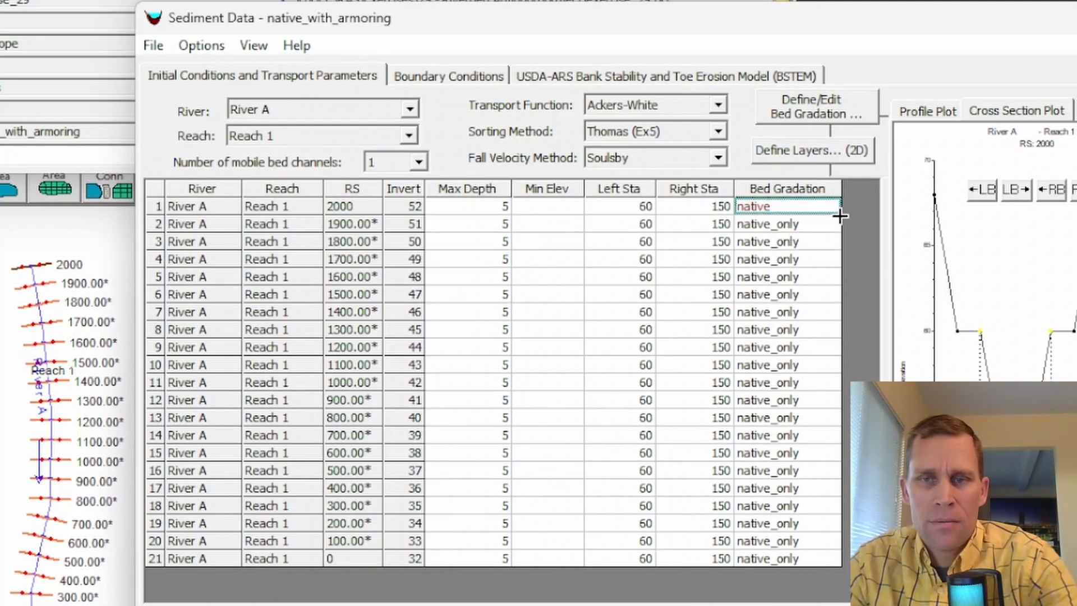
left_click_drag(830, 206, 832, 549)
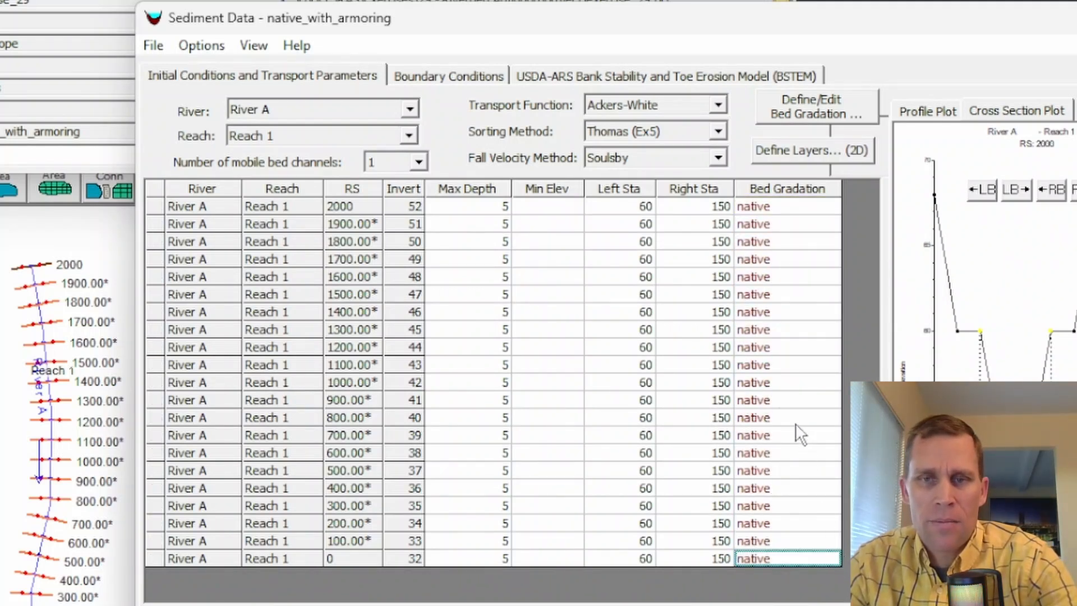
left_click(161, 49)
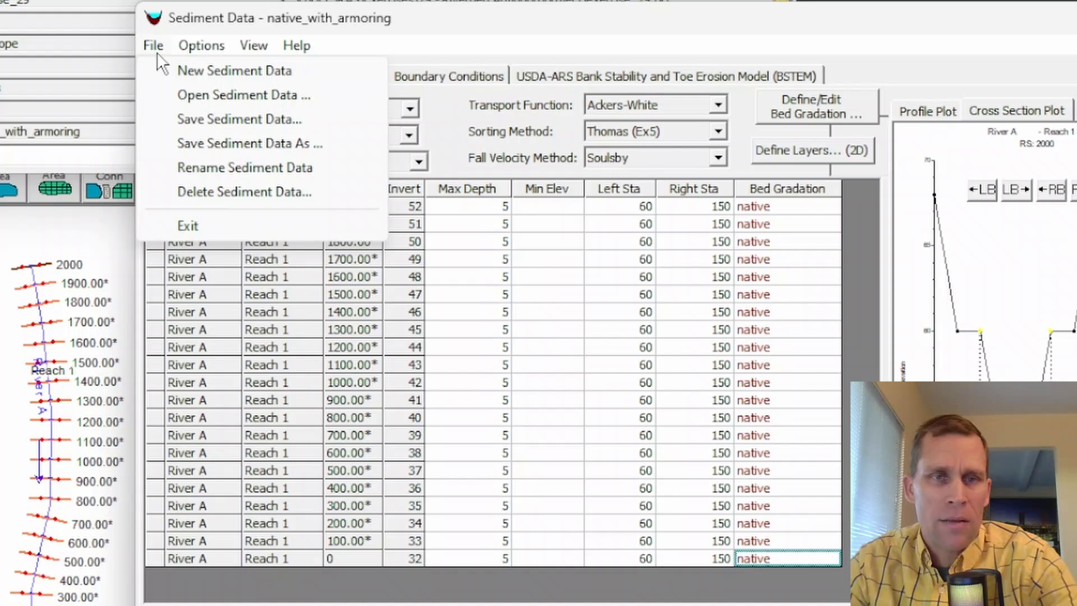
left_click(200, 116)
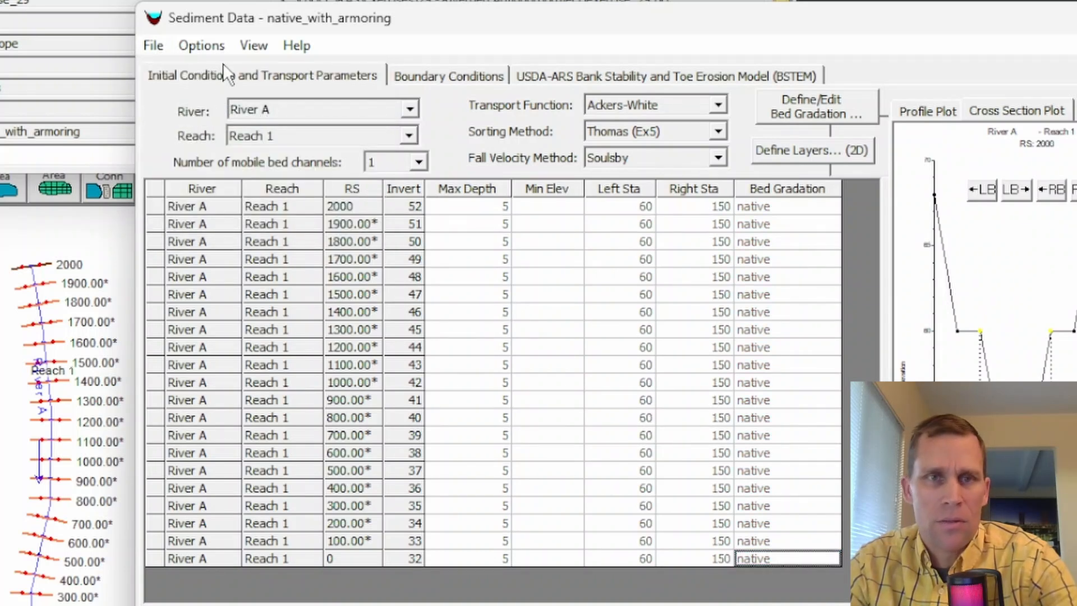
Assign the armor gradation as the cover layer for all cross sections in the bed mixing options
left_click(201, 46)
left_click(247, 283)
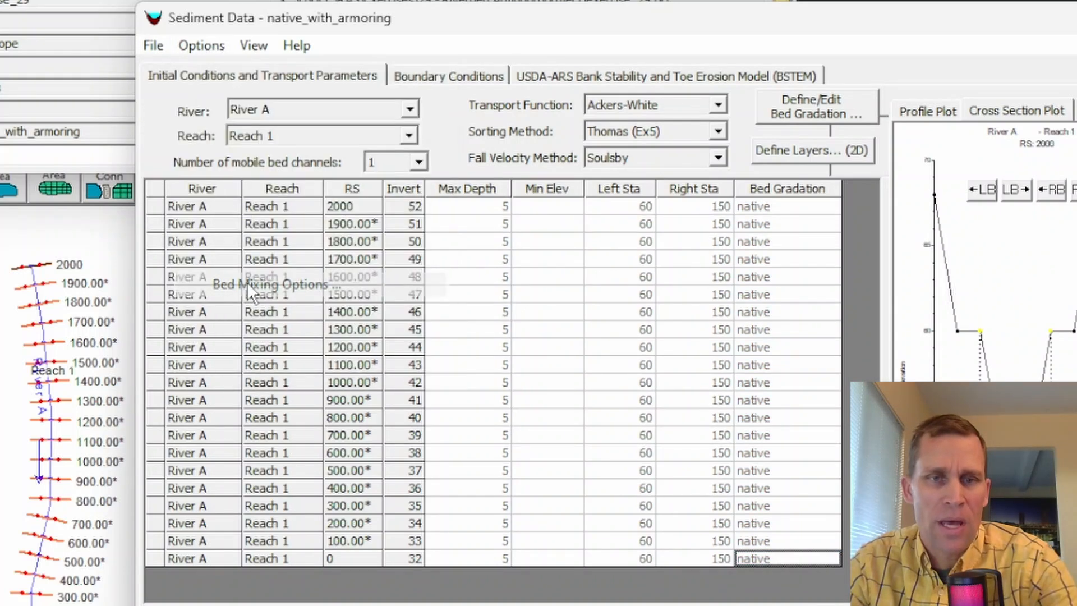
left_click(456, 416)
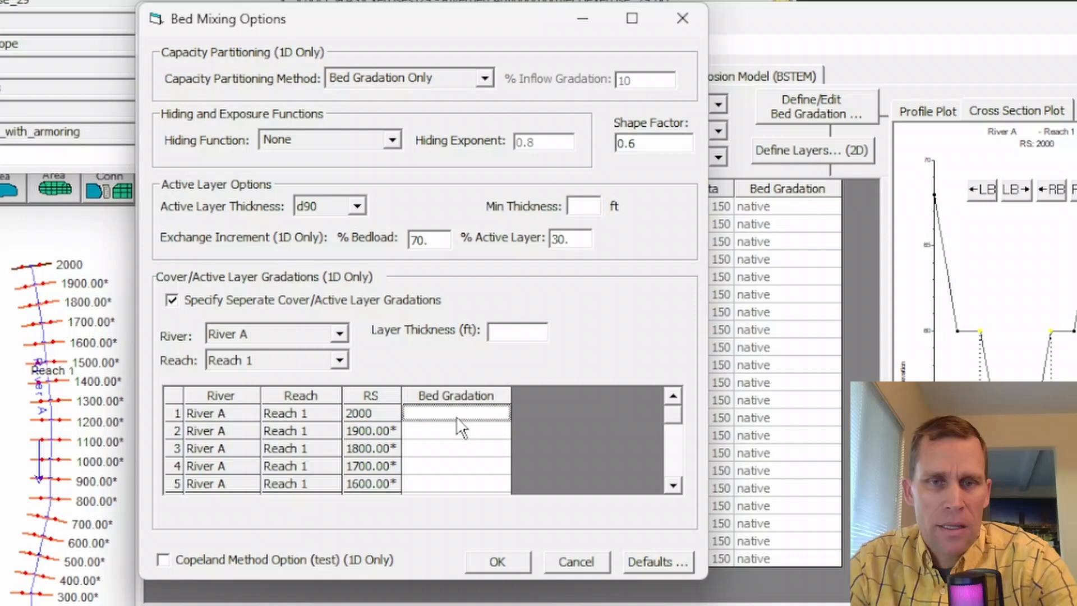
left_click(496, 415)
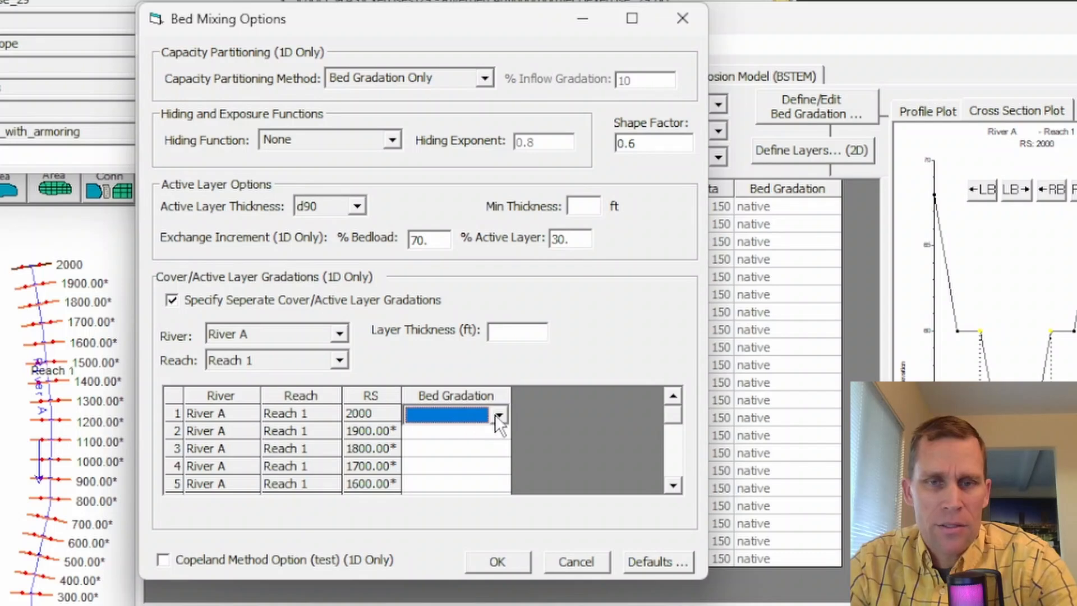
left_click(456, 447)
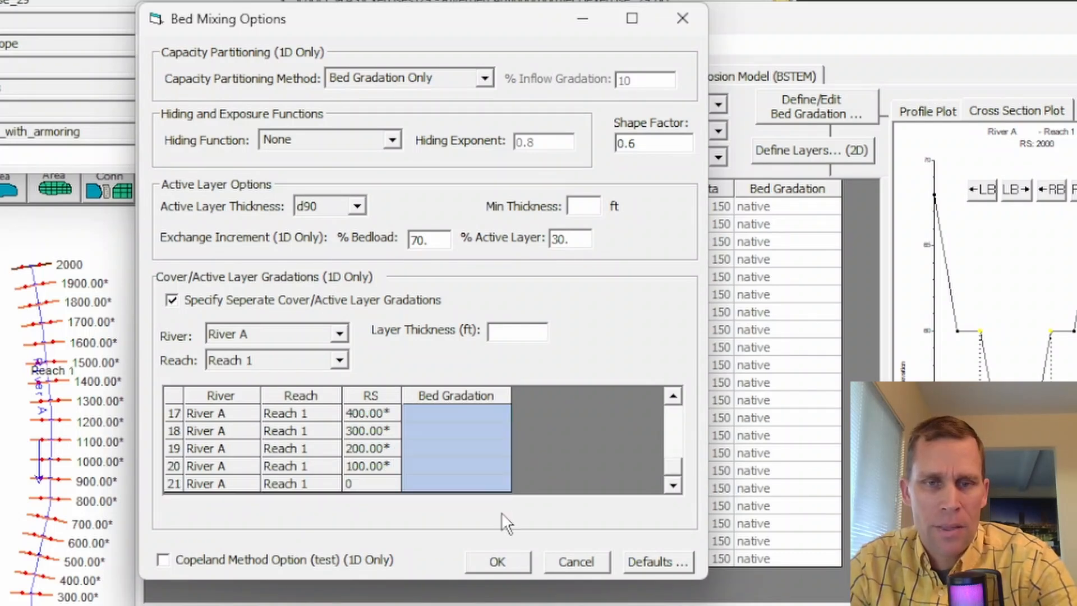
type("armor armor armor armor armor")
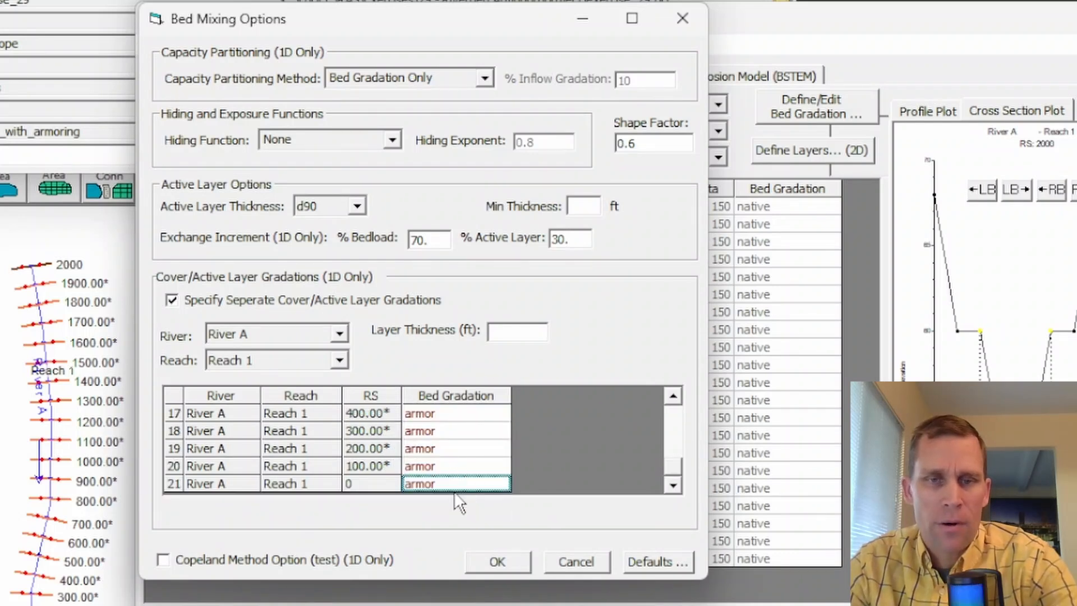
Set the cover layer thickness for River A, Reach 1 to 1 ft and accept the bed mixing options
left_click(265, 334)
left_click(285, 328)
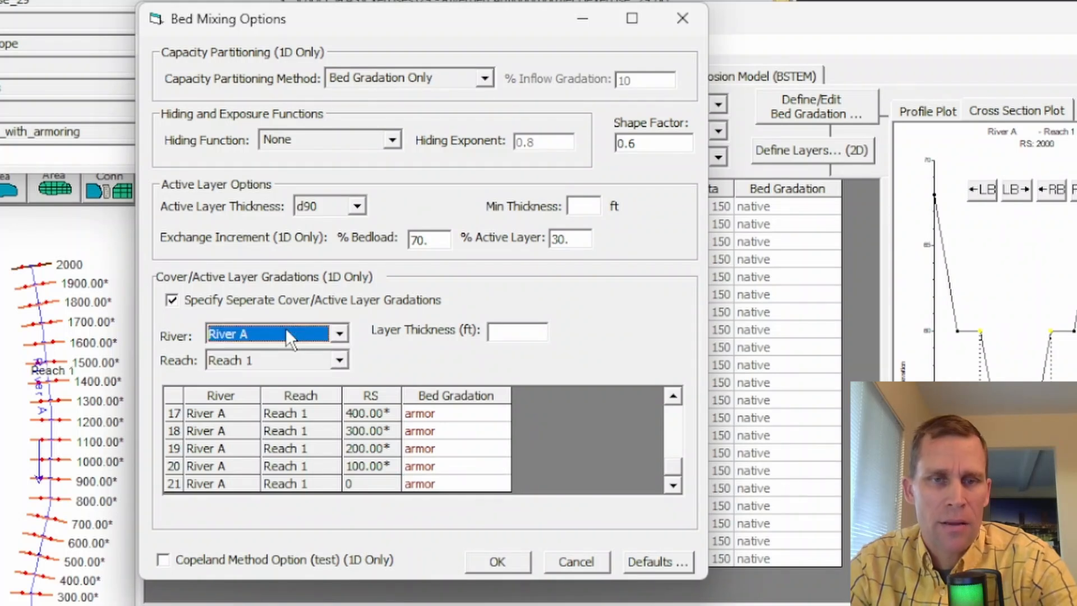
left_click(491, 337)
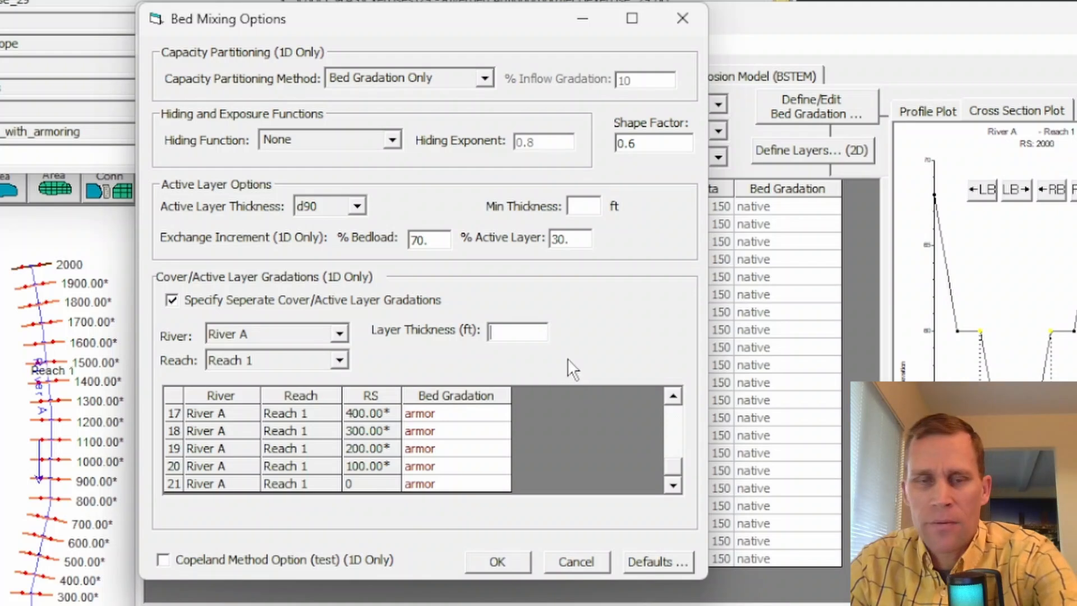
type("1")
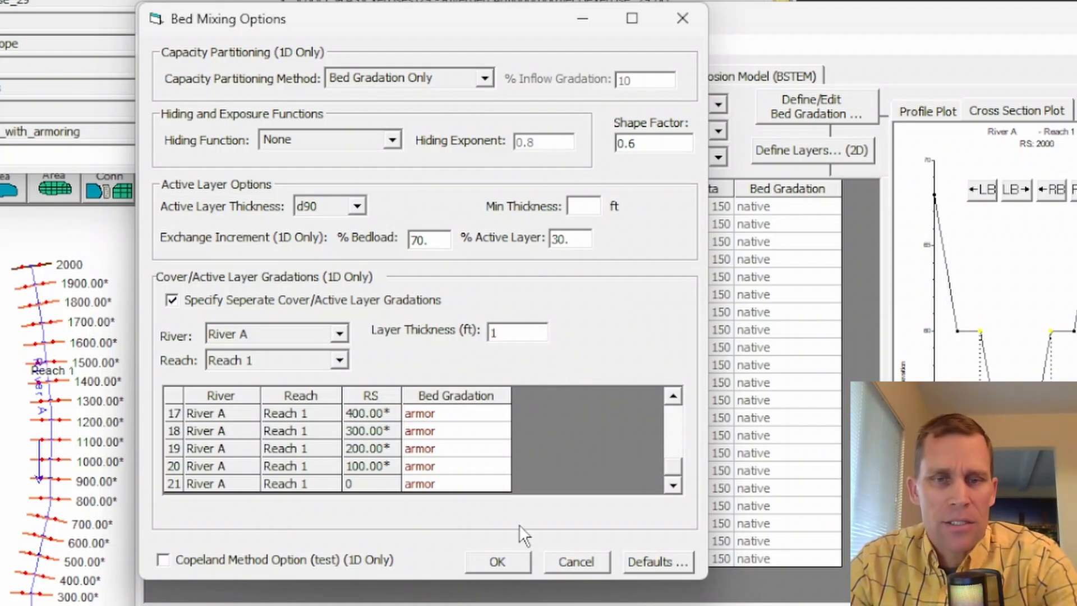
left_click(496, 560)
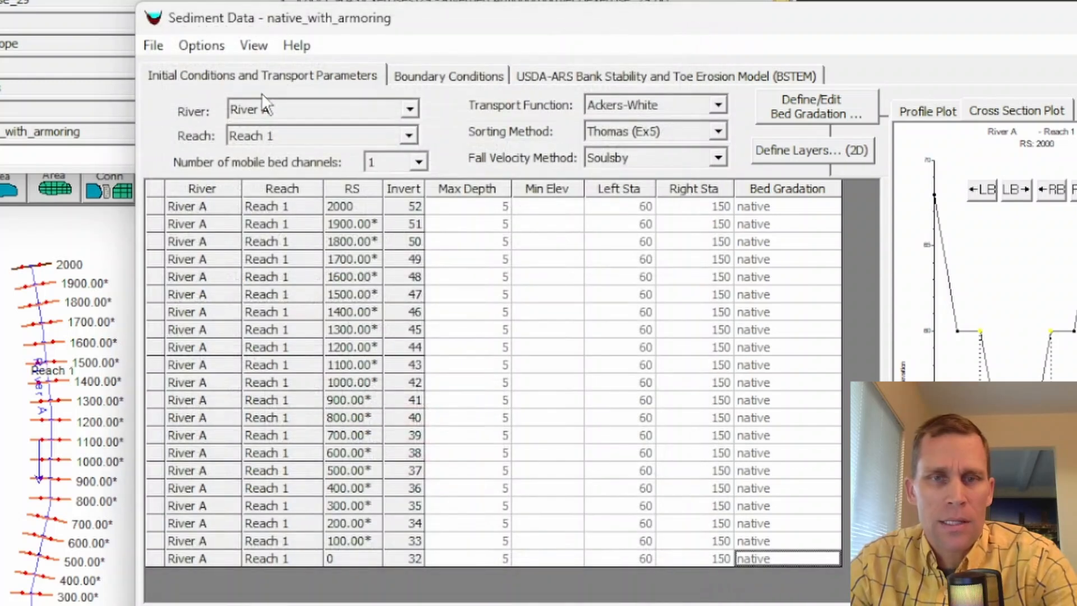
Save the native_with_armoring sediment data and close its editor
left_click(153, 46)
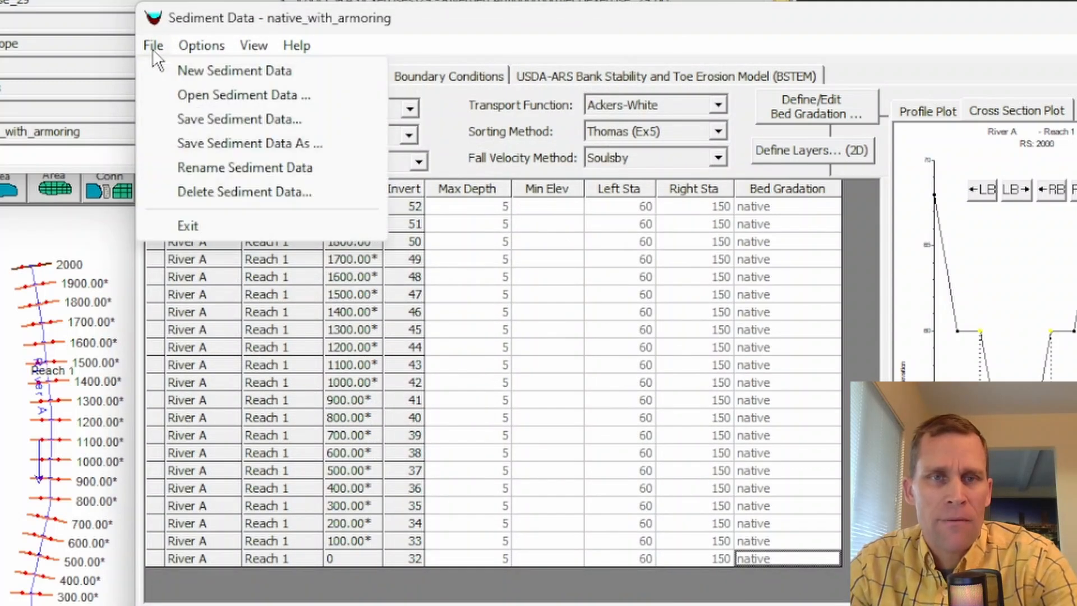
left_click(208, 120)
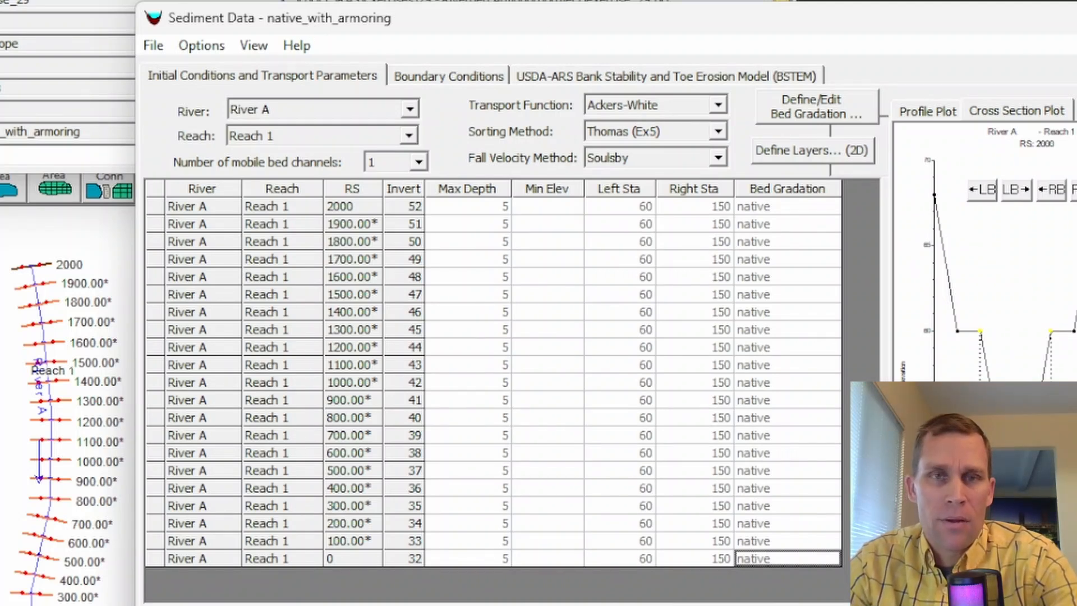
left_click(1075, 18)
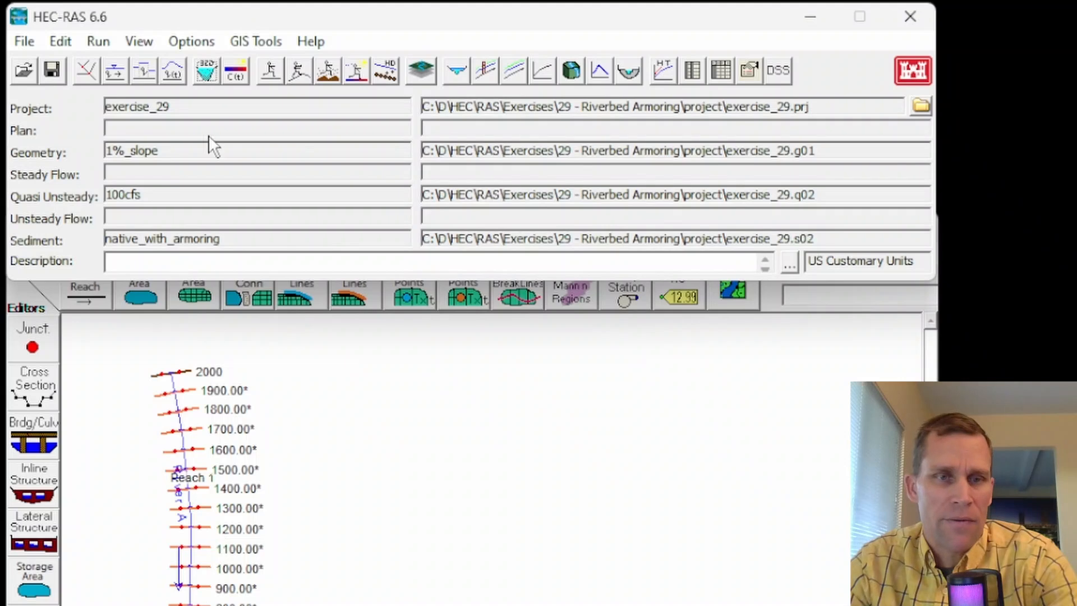
Set up a quasi-unsteady sediment analysis using the 100cfs flow and native_with_armoring data, saving the plan as 100_native_witih_armor
left_click(93, 43)
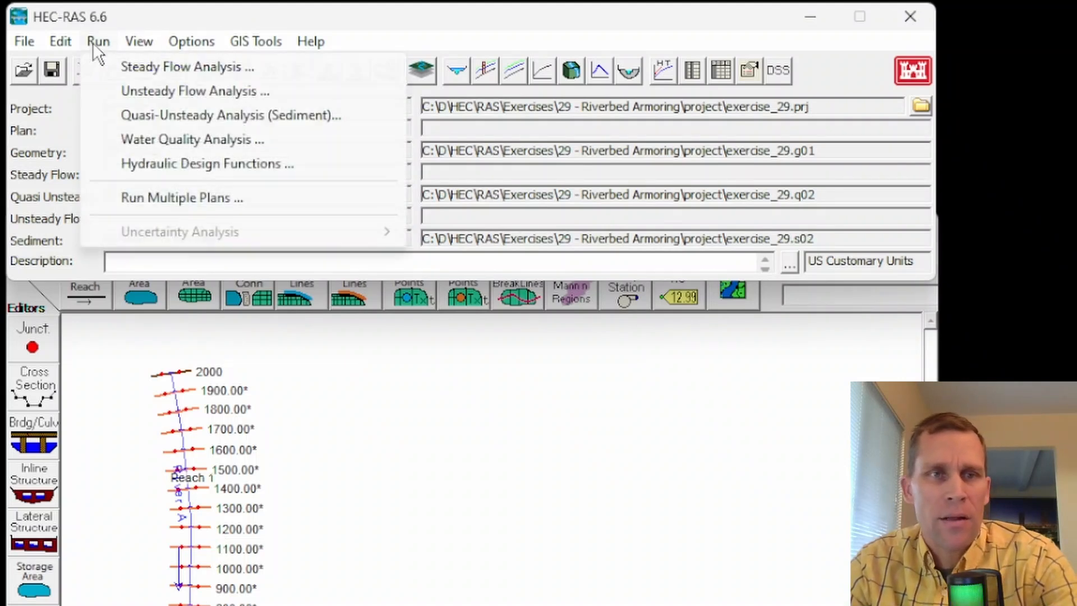
left_click(166, 116)
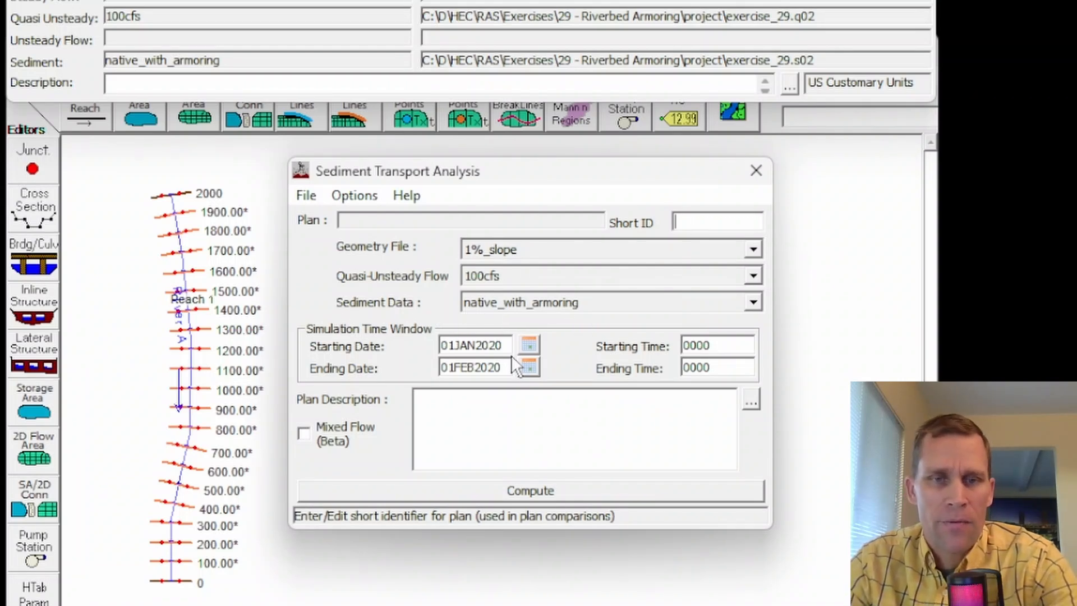
left_click(303, 196)
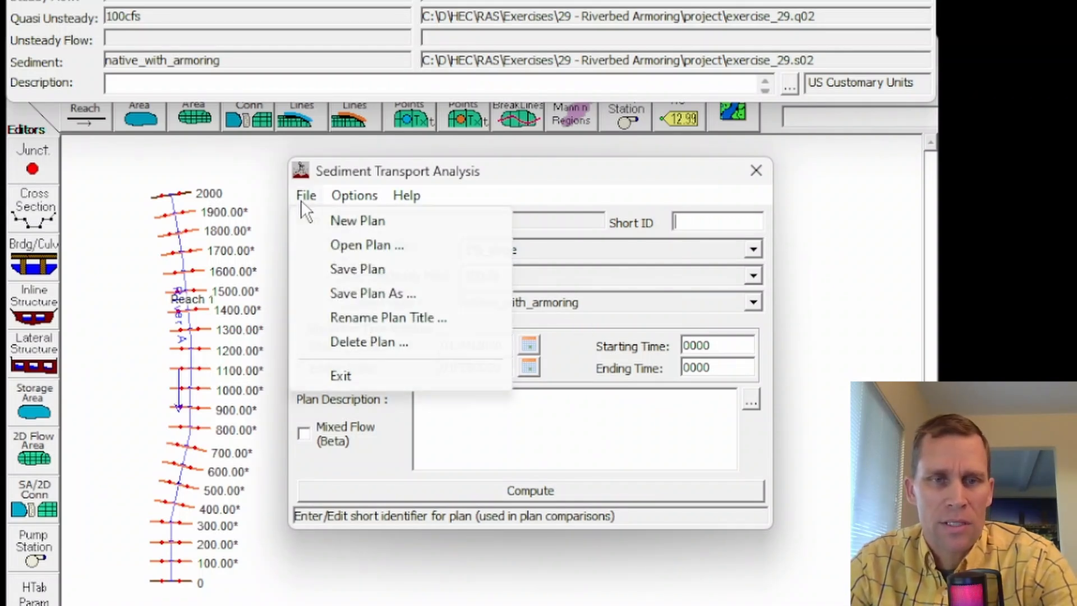
left_click(338, 273)
left_click(263, 129)
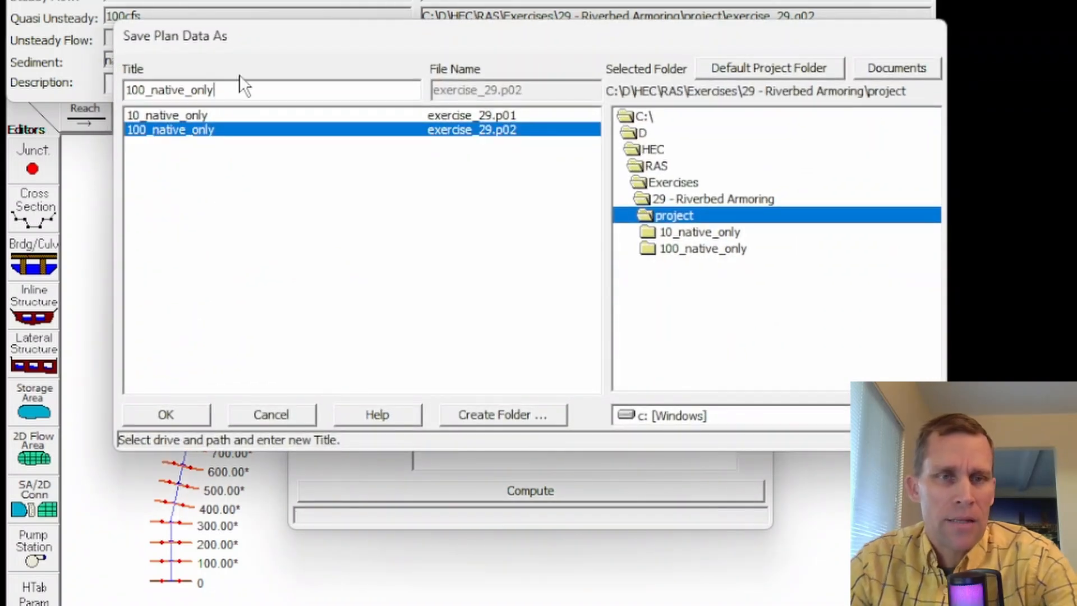
key("BackSpace")
key("BackSpace")
type("witih_armoring")
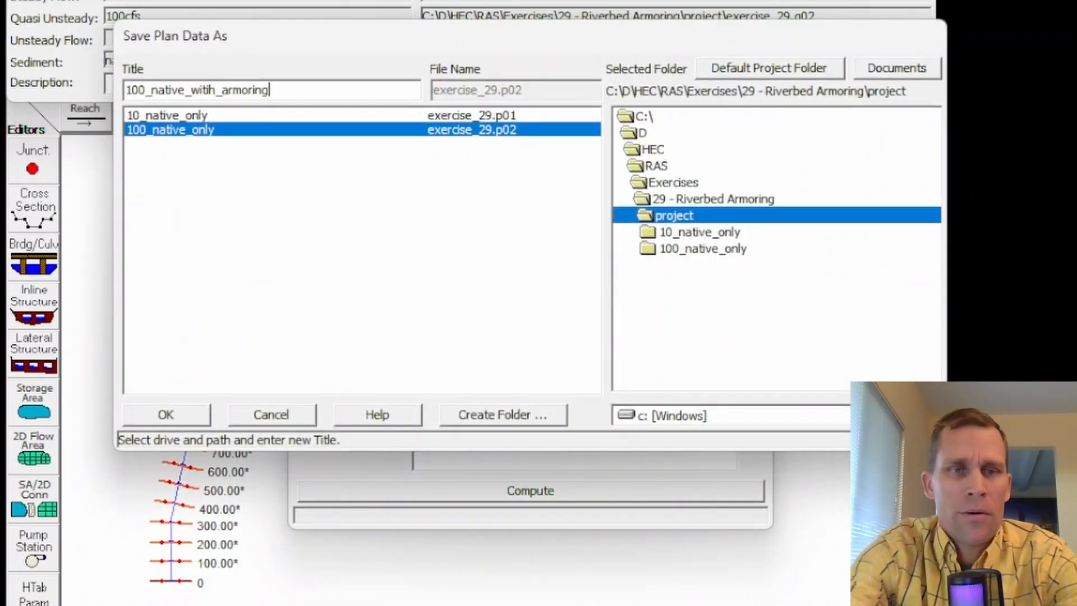
key("BackSpace")
key("BackSpace")
key("BackSpace")
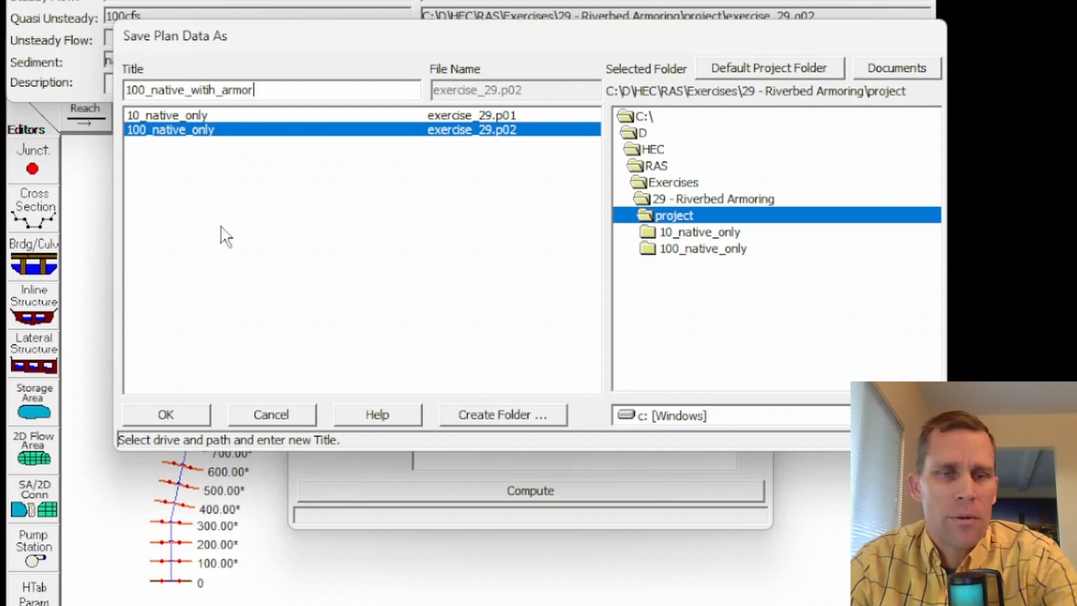
left_click_drag(257, 89, 40, 100)
key("ctrl+c")
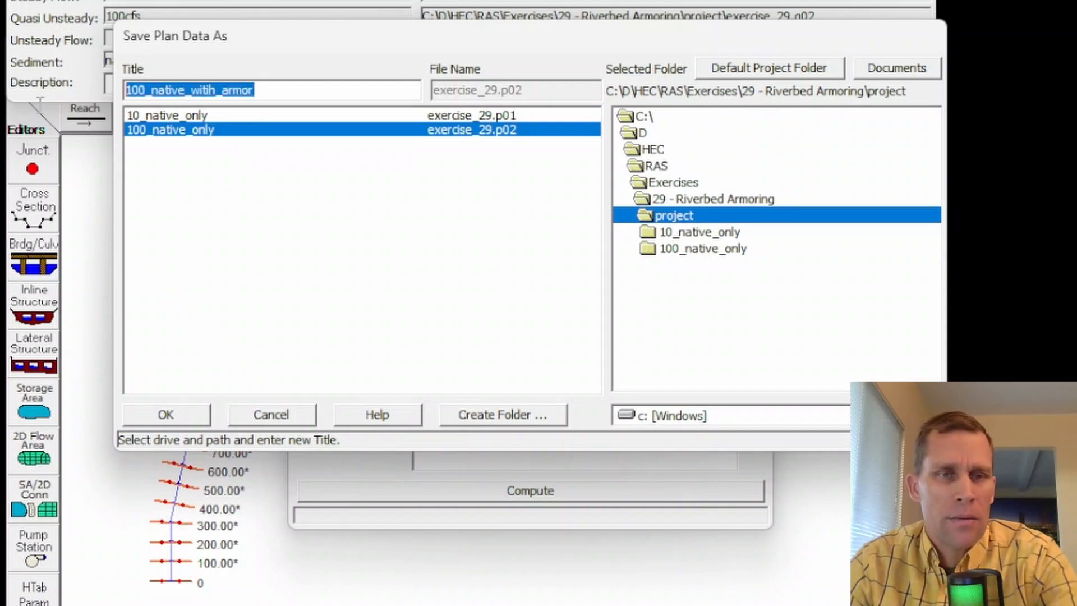
left_click(168, 414)
Use the copied plan title 100_native_witih_armor as the plan's short ID and compute the sediment simulation
key("ctrl+v")
left_click(733, 372)
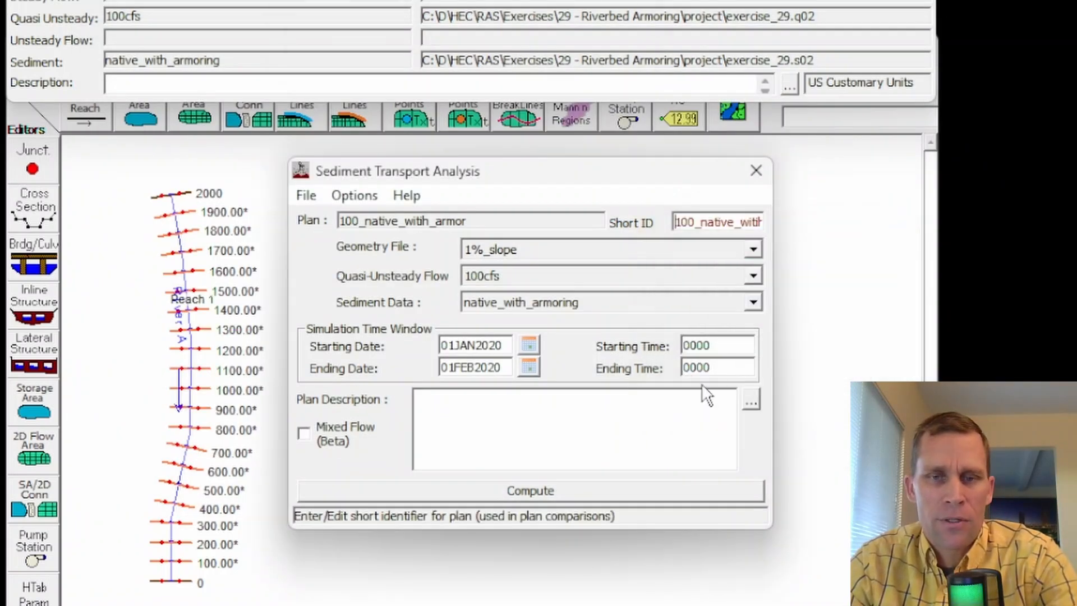
left_click(512, 492)
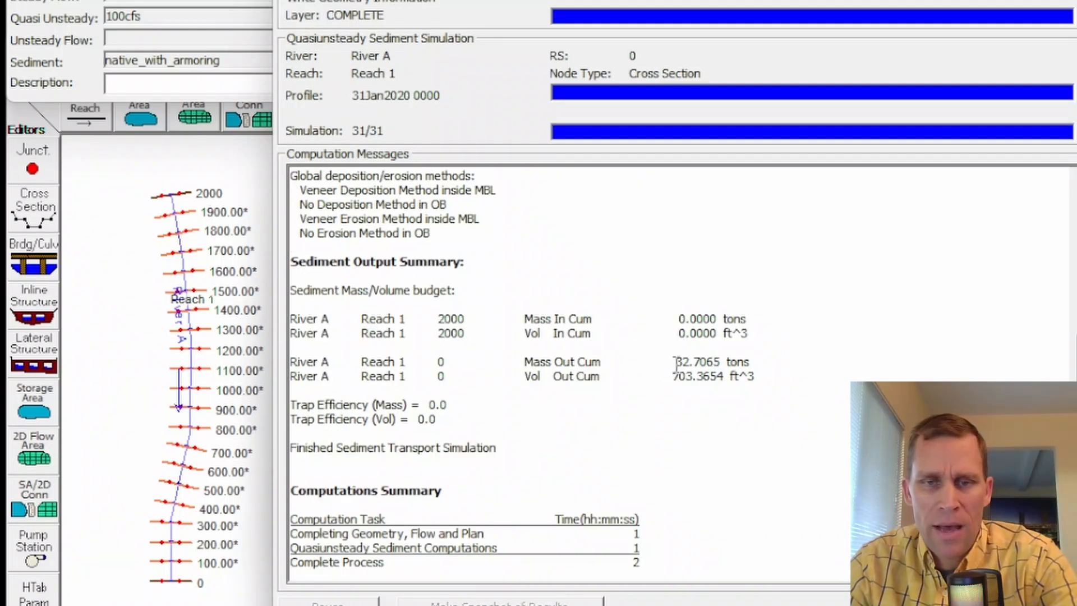
Examine the cumulative mass and volume leaving cross section 0 in the sediment output summary
left_click_drag(675, 362, 721, 363)
left_click(738, 402)
left_click(677, 362)
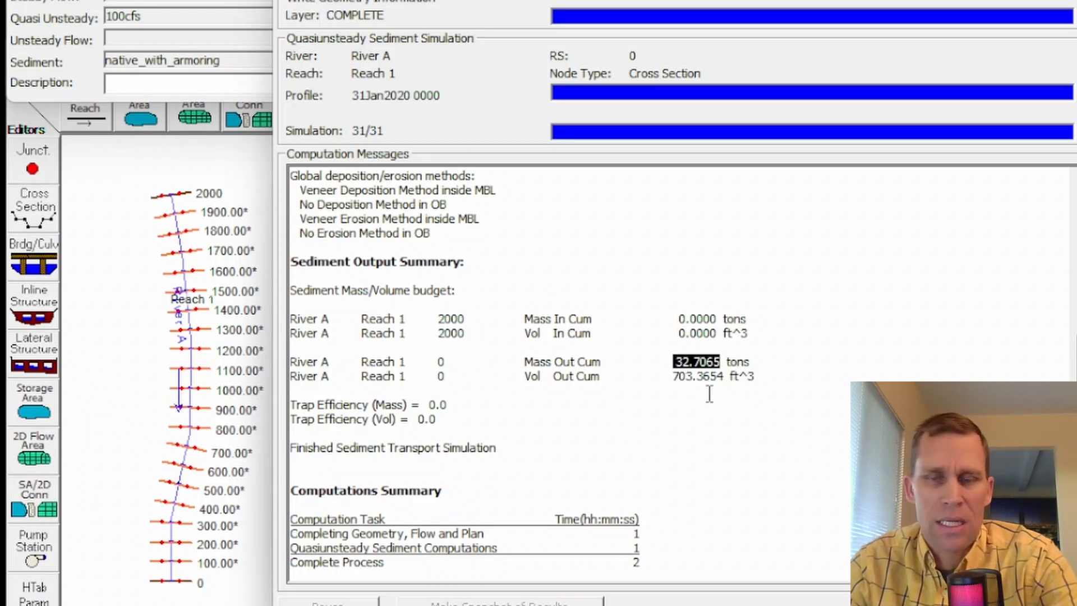
left_click_drag(673, 376, 732, 376)
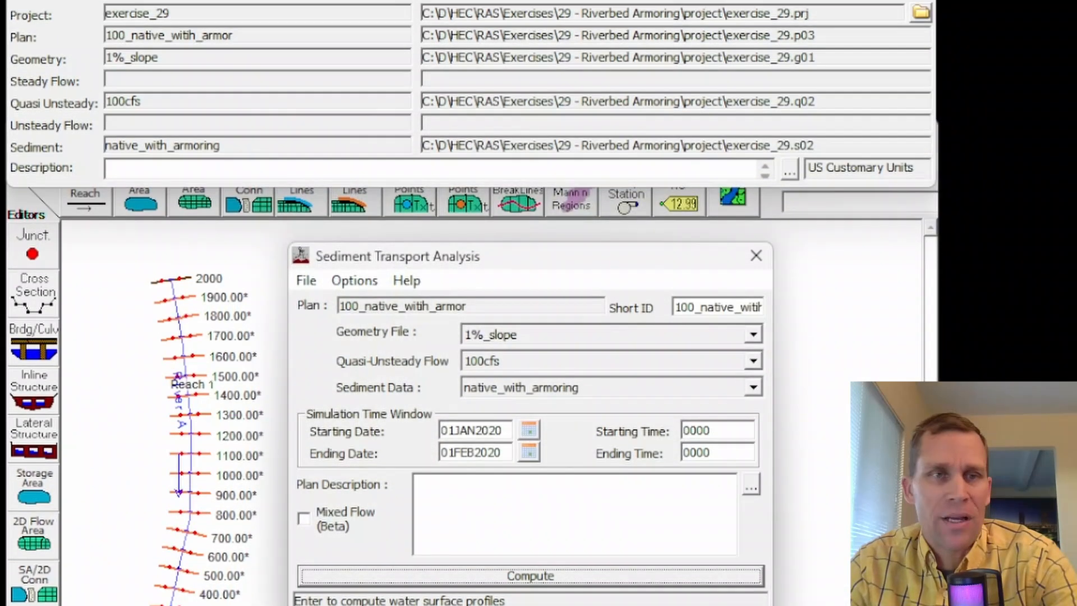
Animate the armored plan's water surface profile over the simulation period to examine bed change, and close the plot and analysis windows
left_click(134, 33)
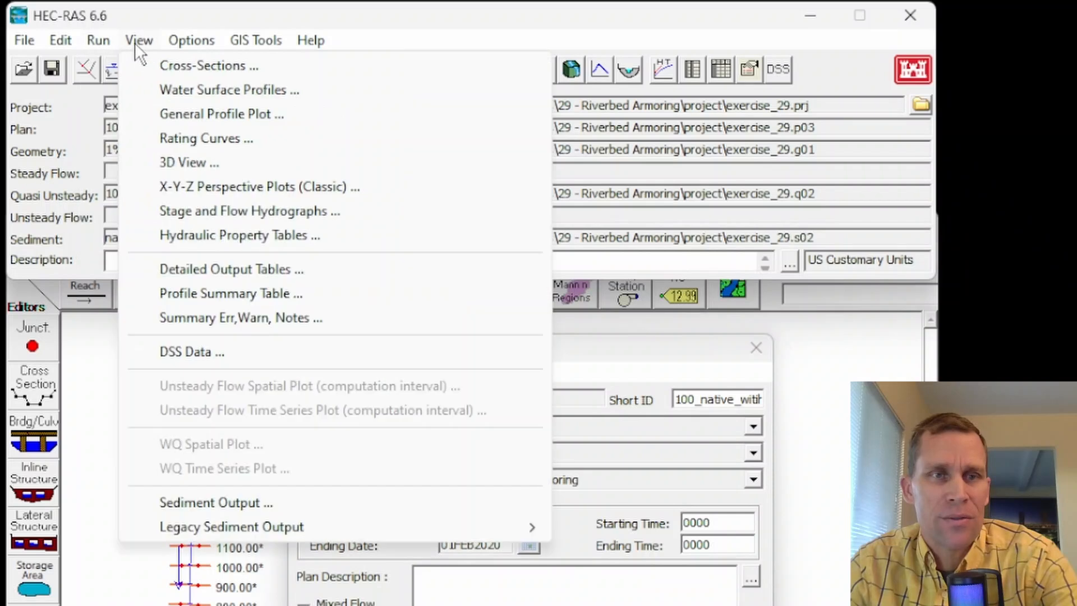
left_click(163, 82)
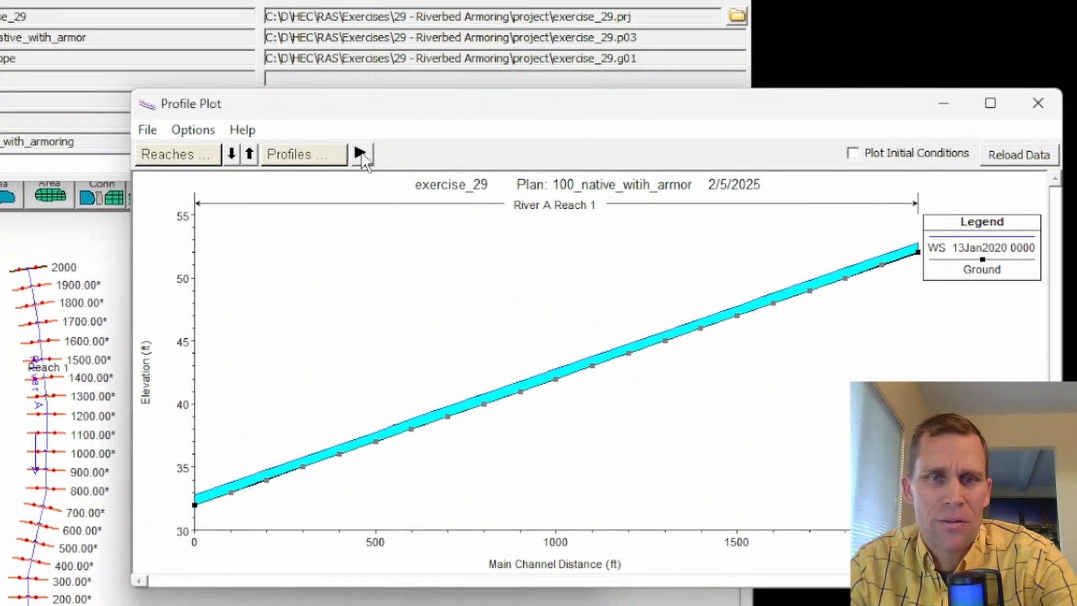
left_click(361, 153)
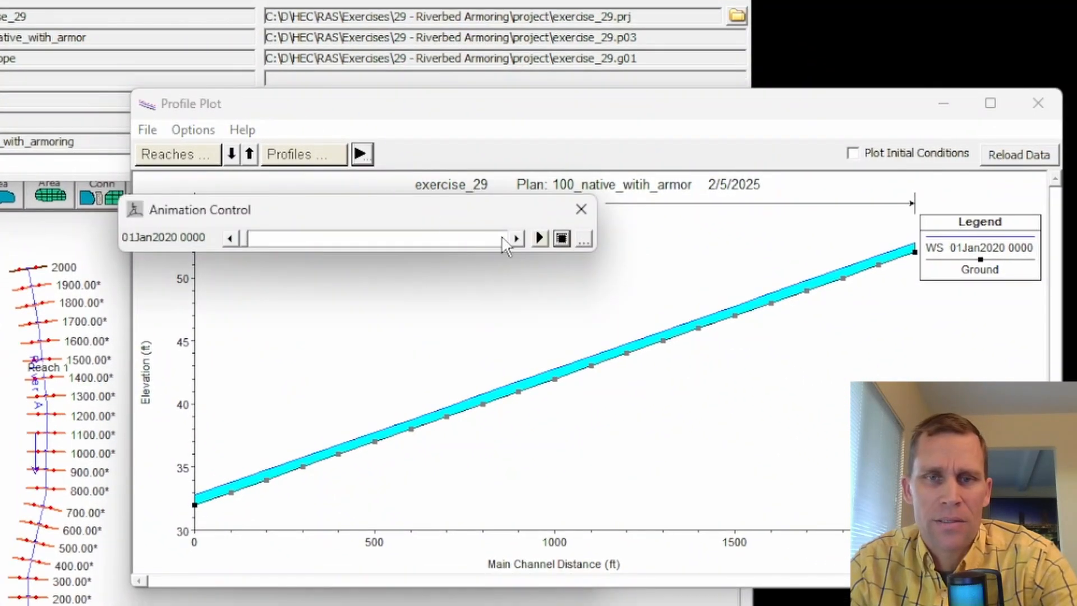
left_click(539, 238)
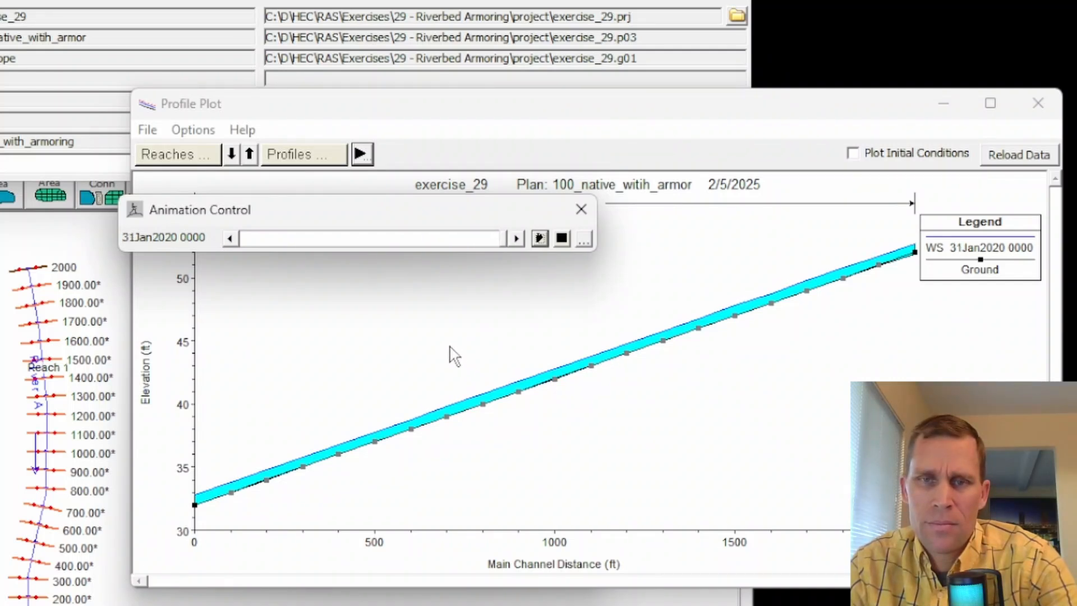
left_click(580, 212)
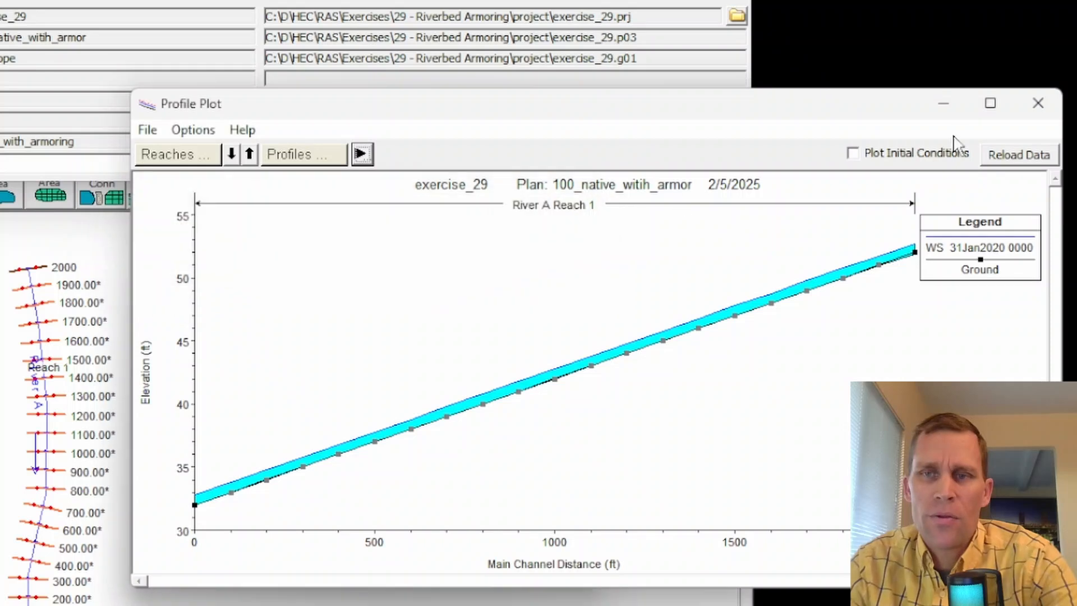
left_click(1038, 103)
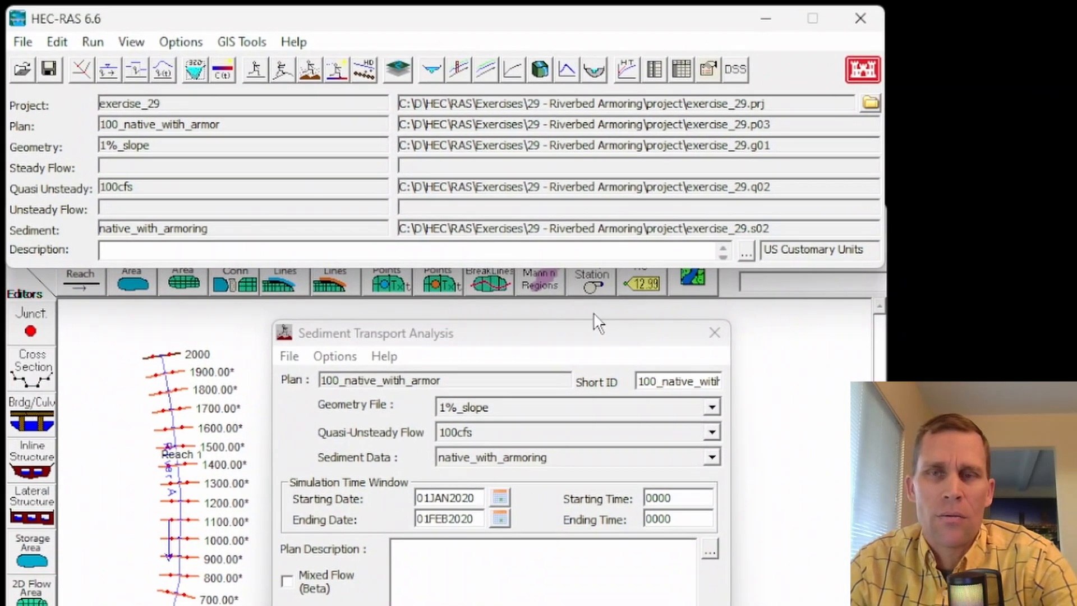
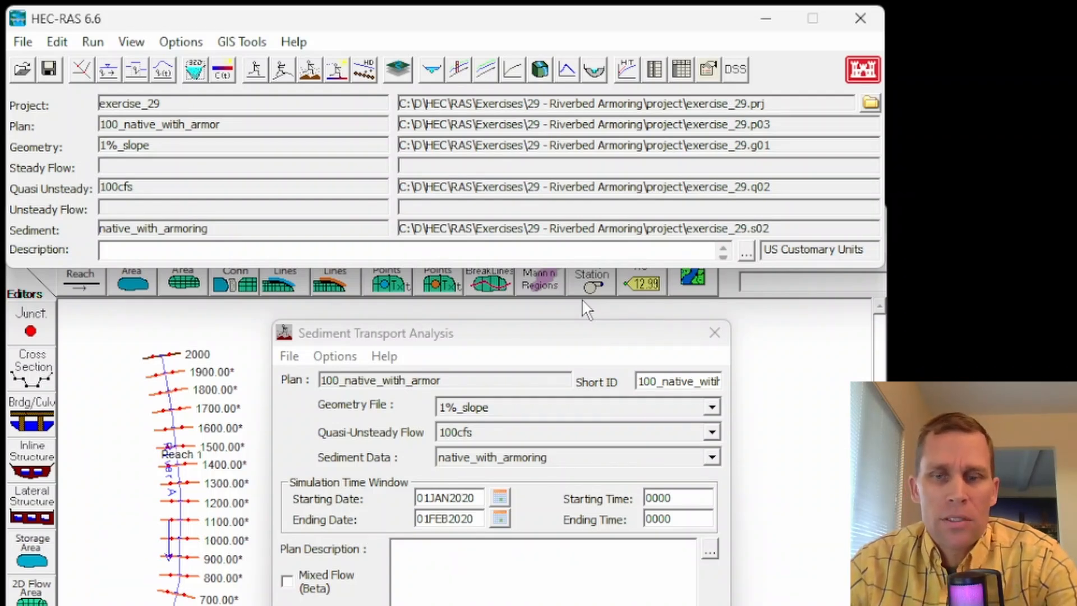
left_click(713, 333)
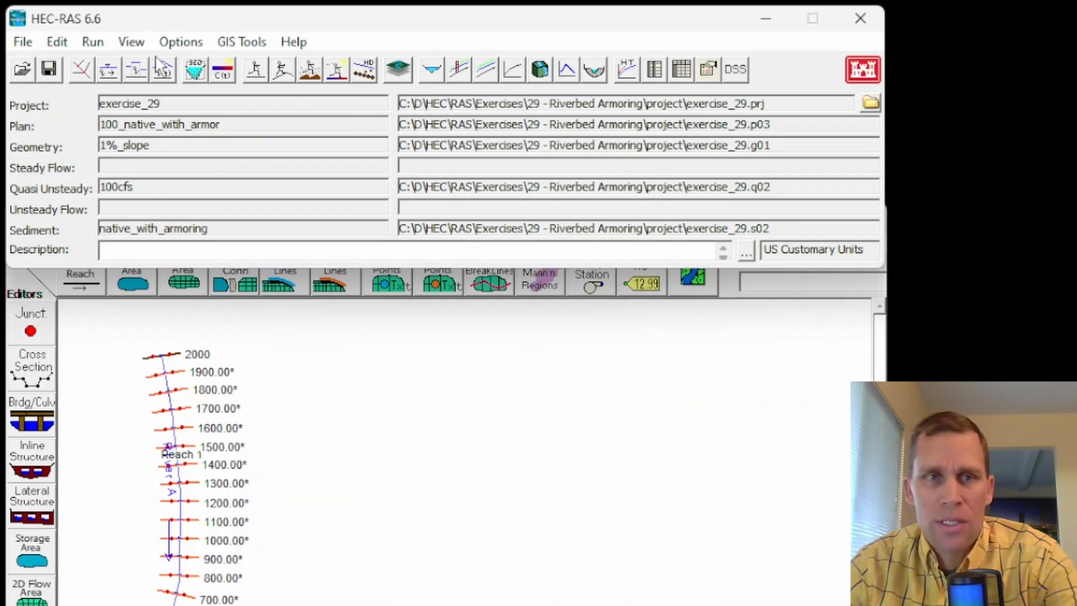
Set the armor cover layer thickness to 0.5 ft in the sediment data's bed mixing options and accept the change
left_click(196, 72)
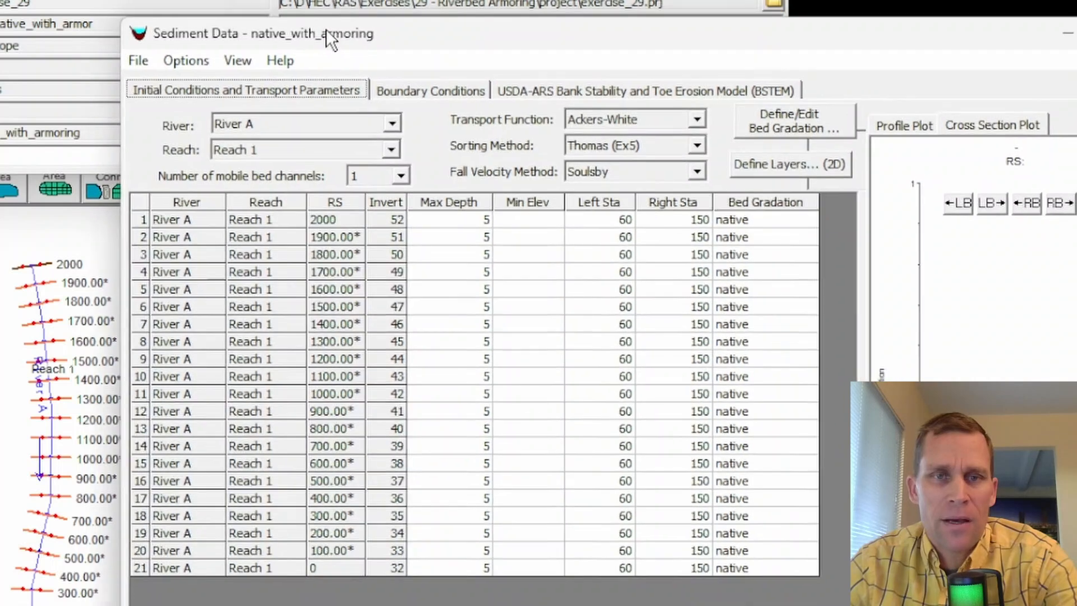
left_click(198, 58)
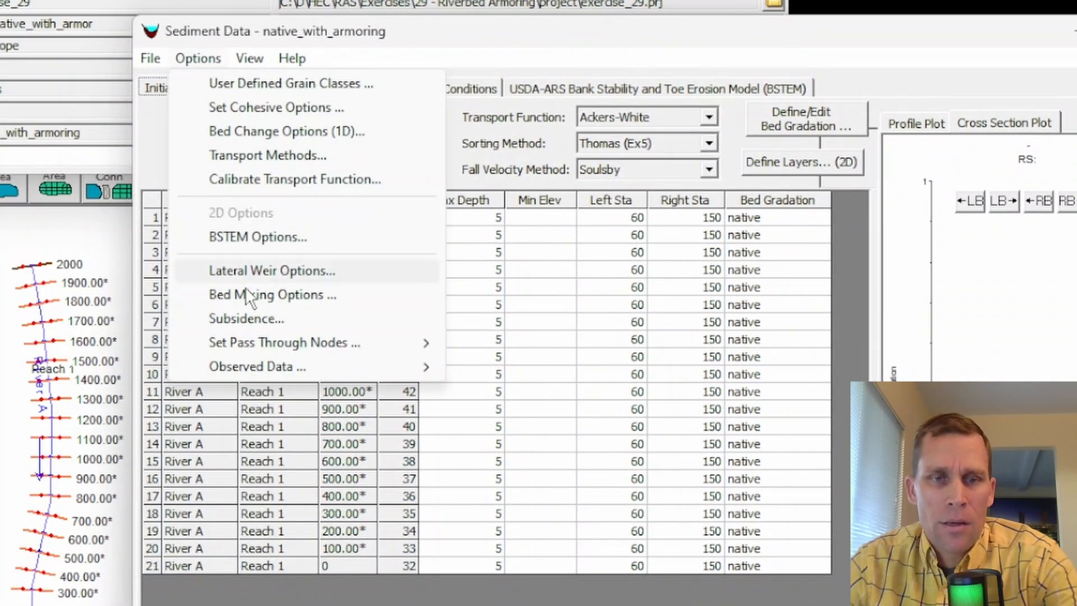
left_click(278, 300)
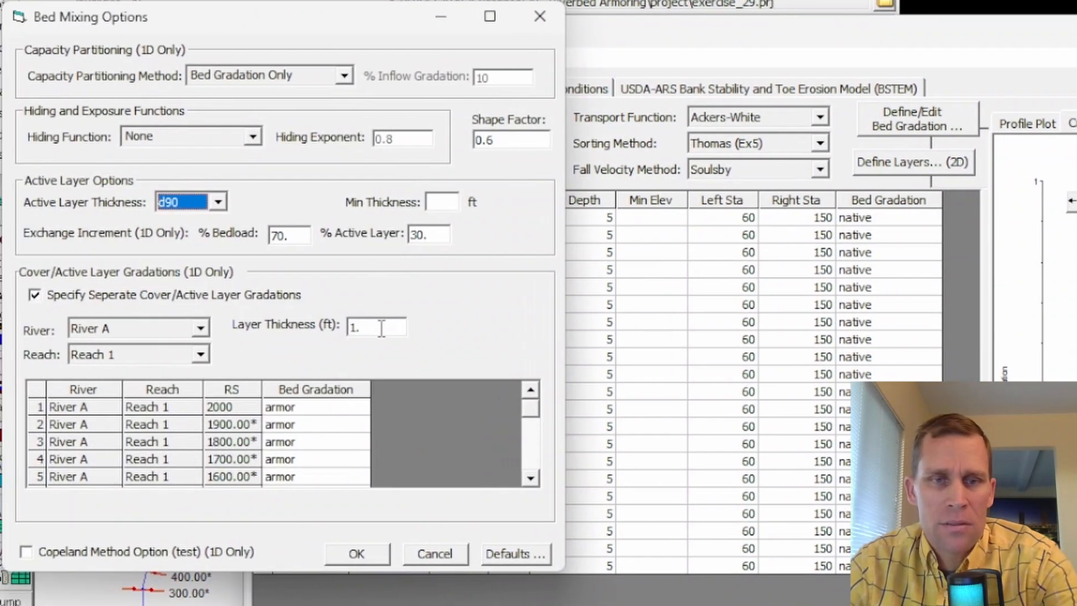
double_click(382, 328)
type("0")
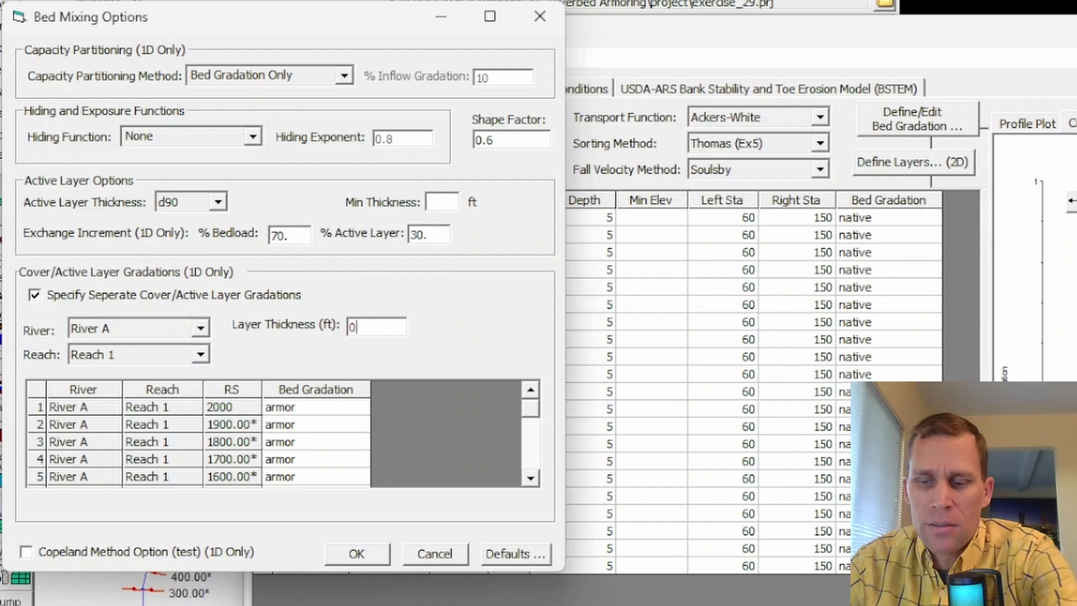
type(".5")
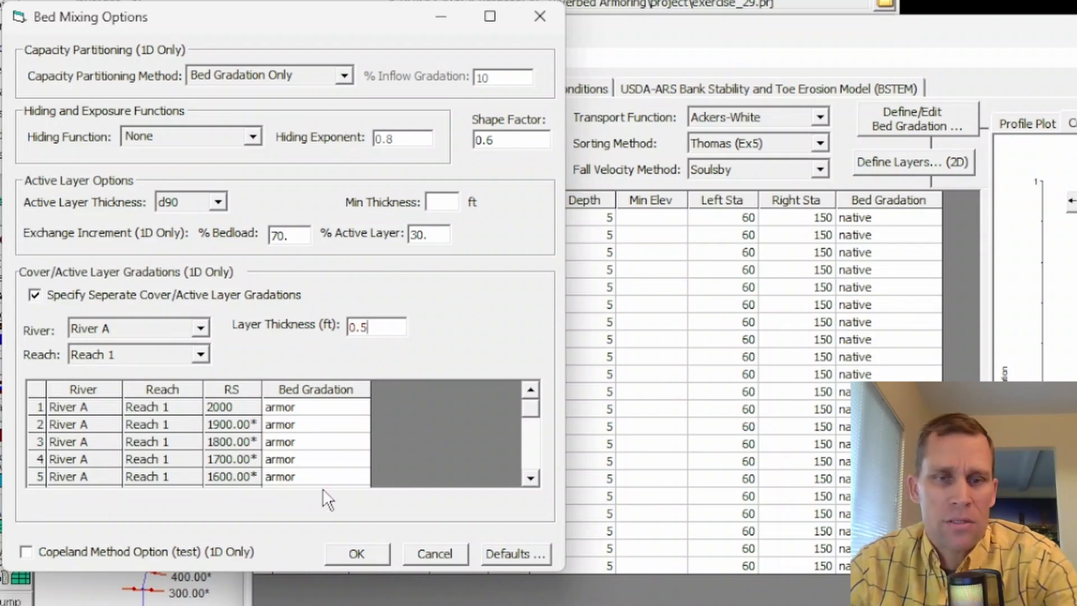
left_click(355, 552)
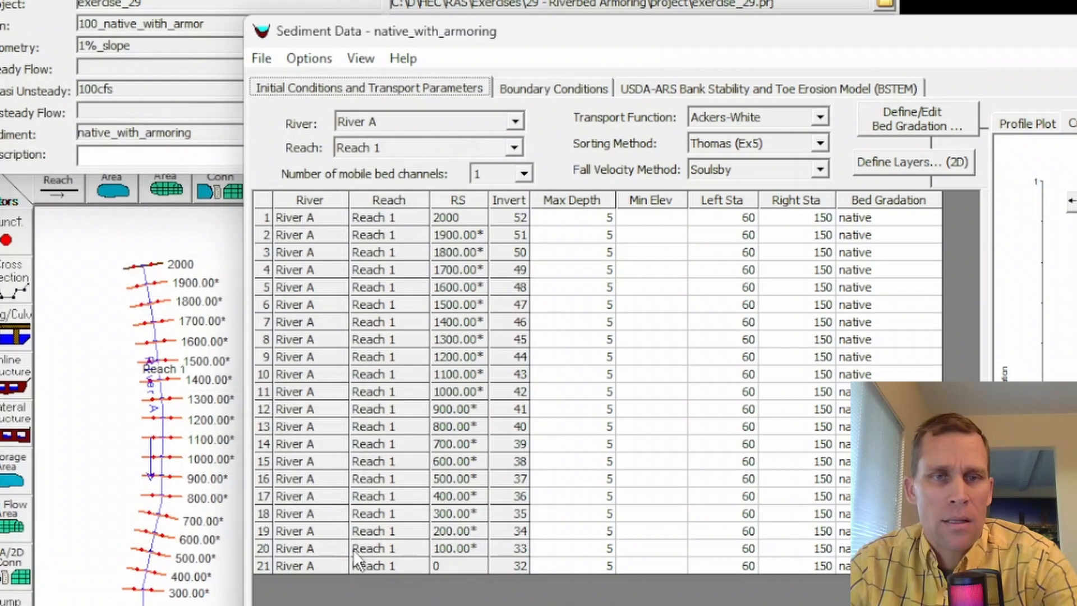
Save and close the native_with_armoring sediment data and recompute the 100_native_witih_armor plan
left_click(257, 61)
left_click(294, 127)
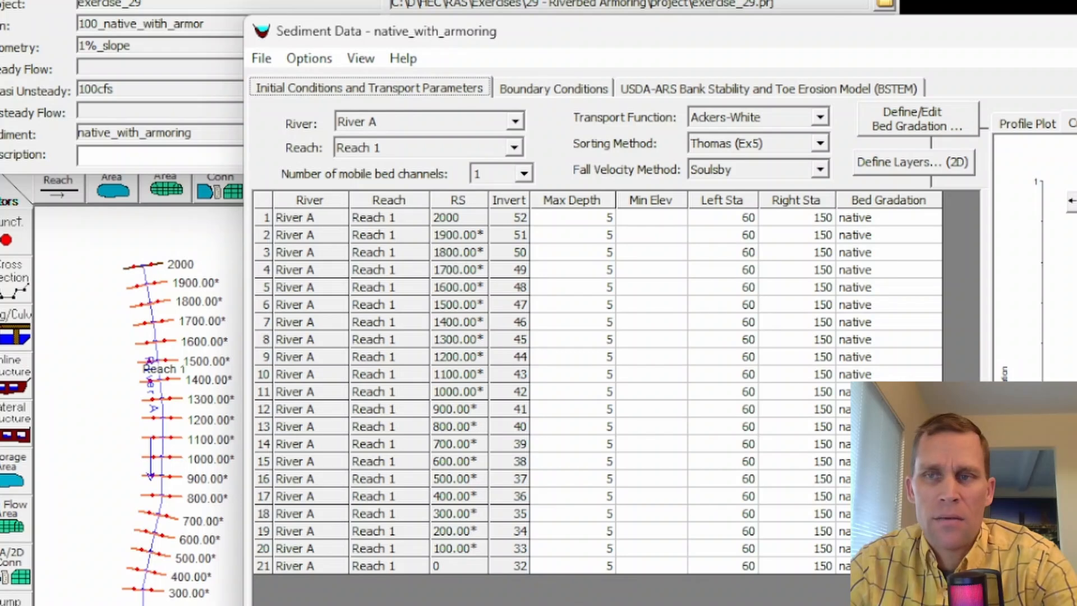
left_click(1076, 32)
left_click(306, 0)
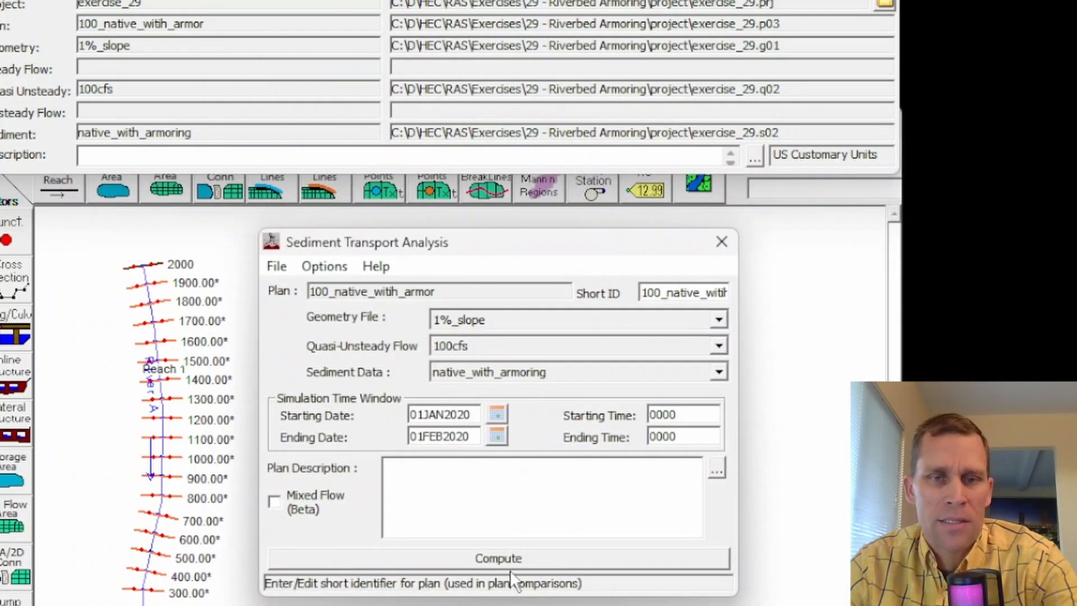
left_click(504, 555)
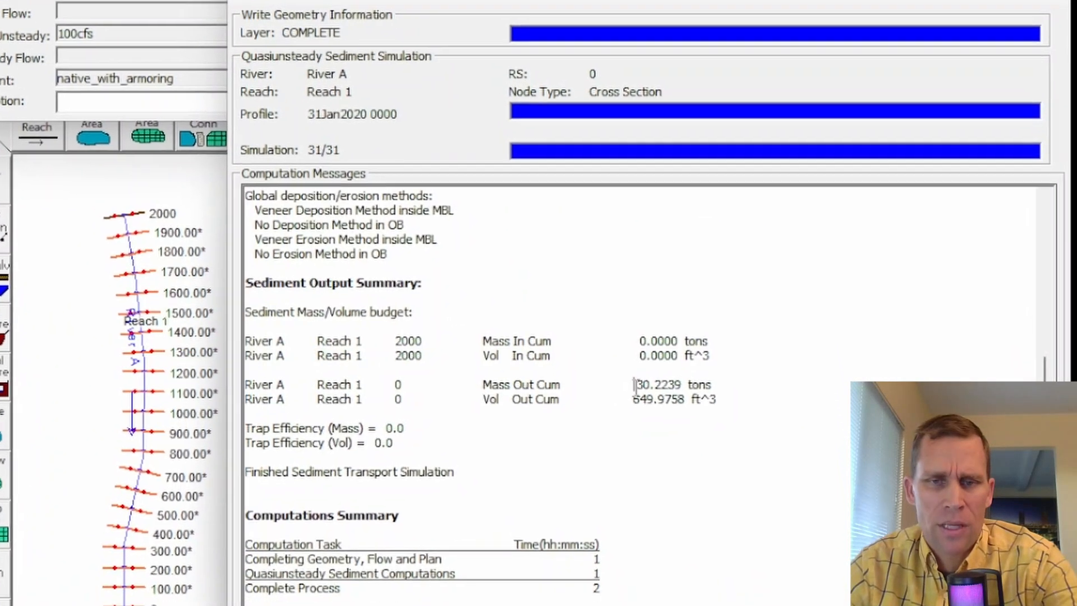
Examine the cumulative sediment mass leaving cross section 0 for the 0.5 ft cover layer run and close the computation results
left_click_drag(640, 430, 704, 440)
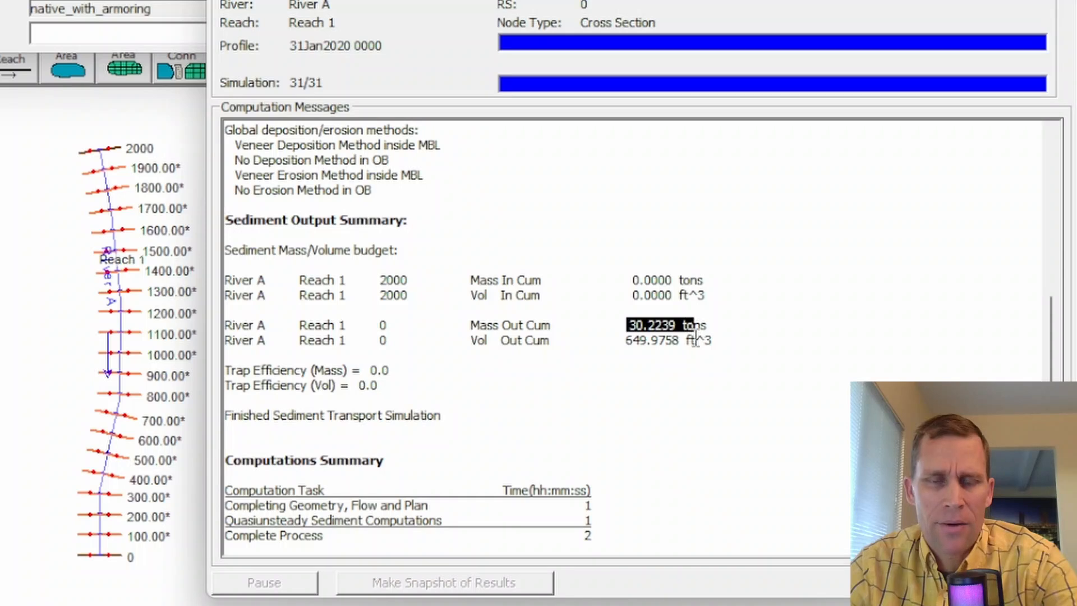
left_click(645, 344)
left_click_drag(628, 324, 675, 326)
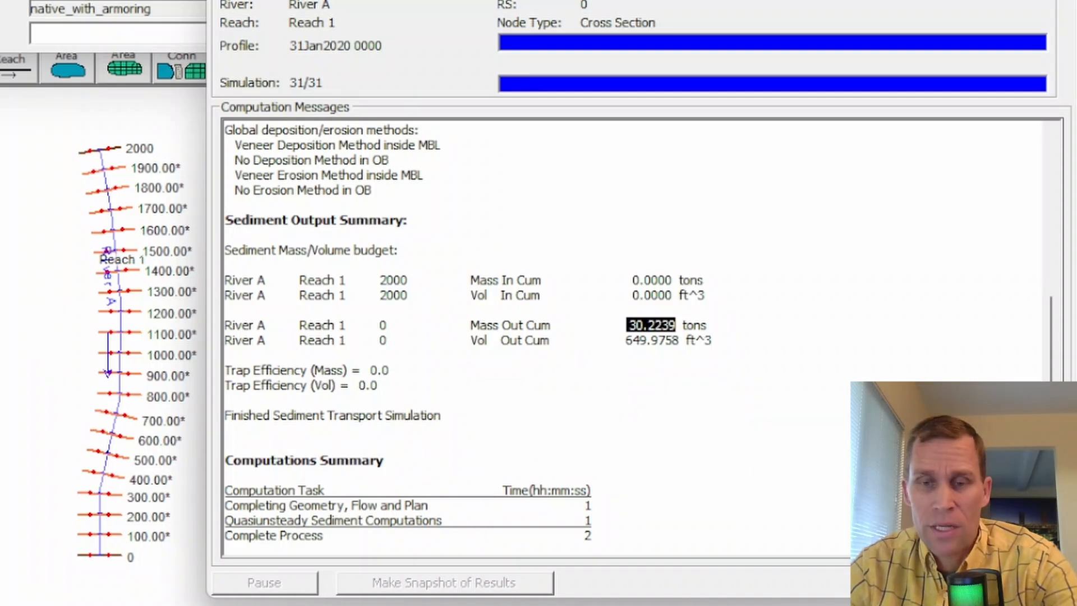
left_click(1014, 583)
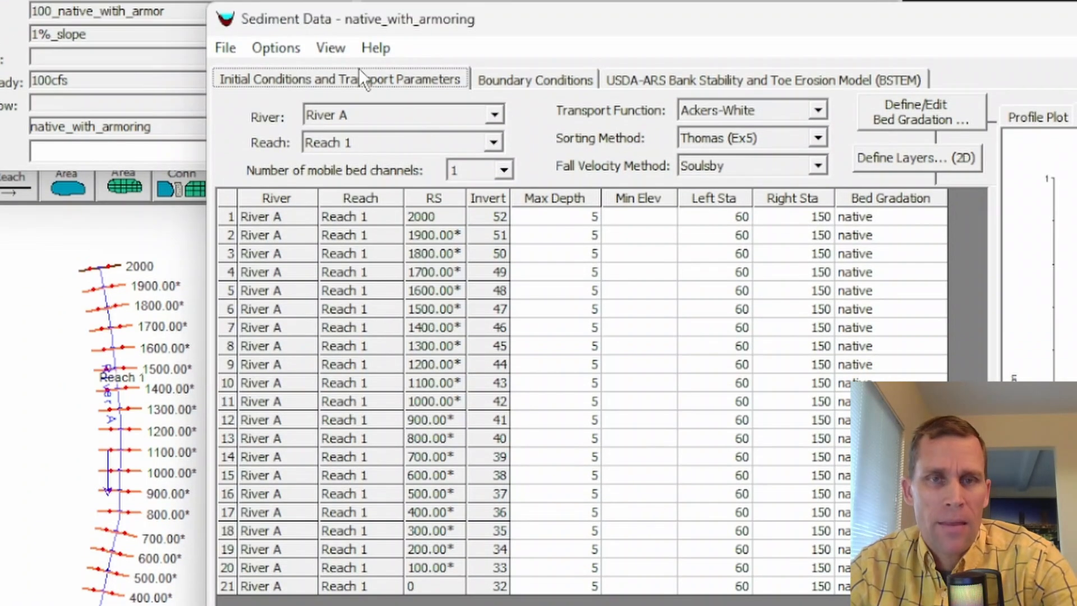
Set the cover layer thickness to 0.25 ft in the bed mixing options, accept it and save the native_with_armoring sediment data
left_click(318, 46)
left_click(276, 48)
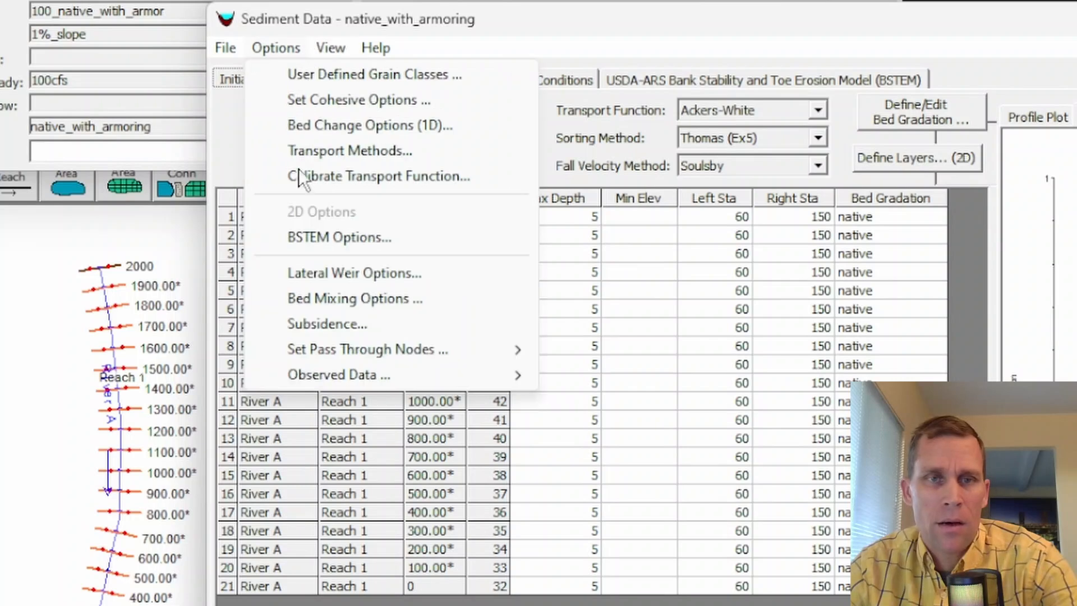
left_click(314, 295)
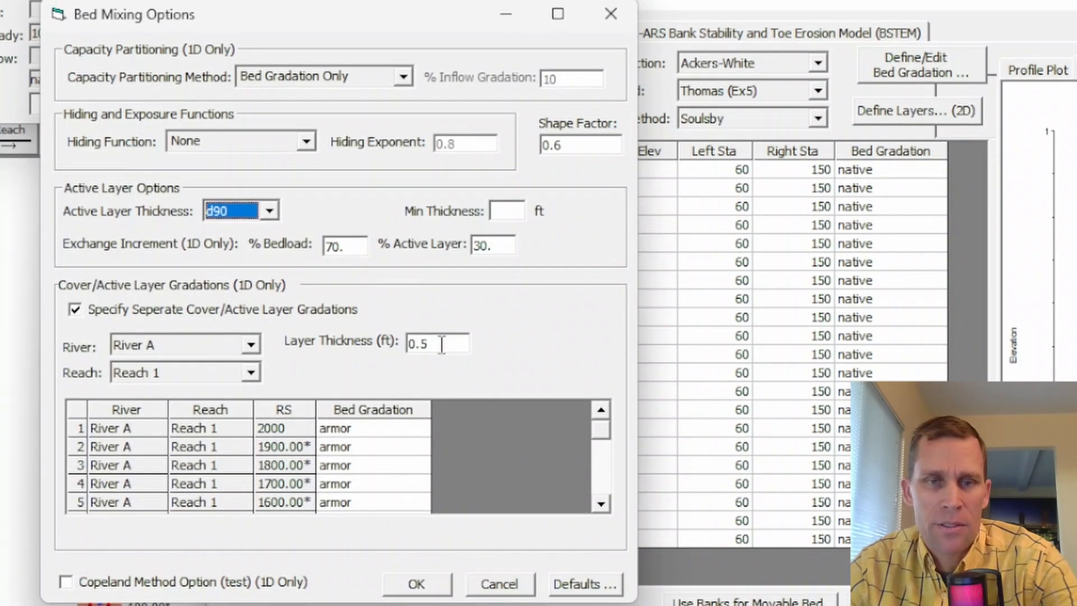
left_click(432, 351)
key("BackSpace")
type("25")
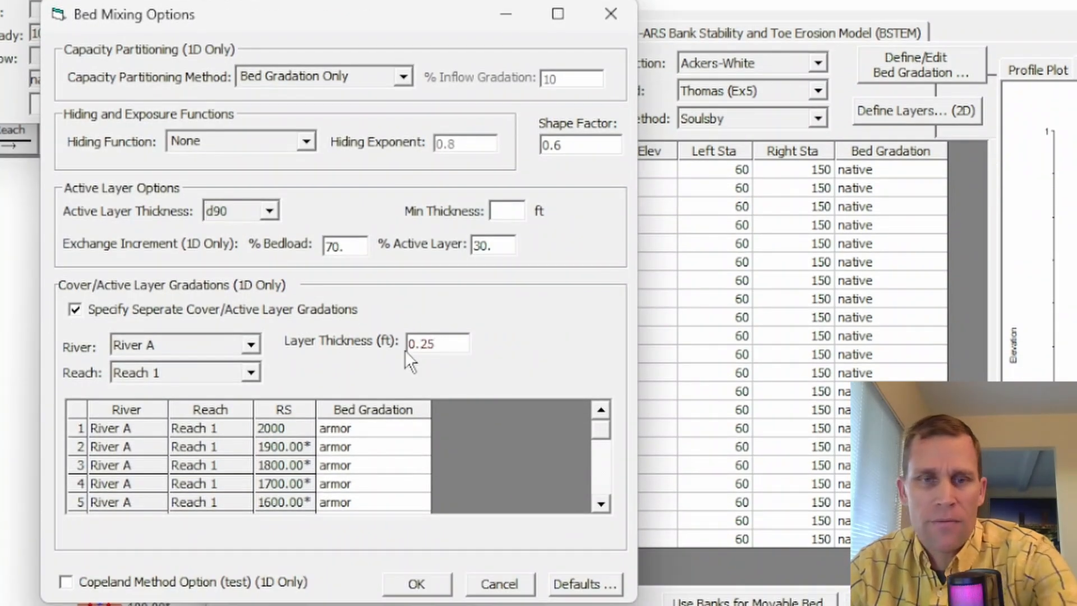
left_click(416, 583)
left_click(225, 1)
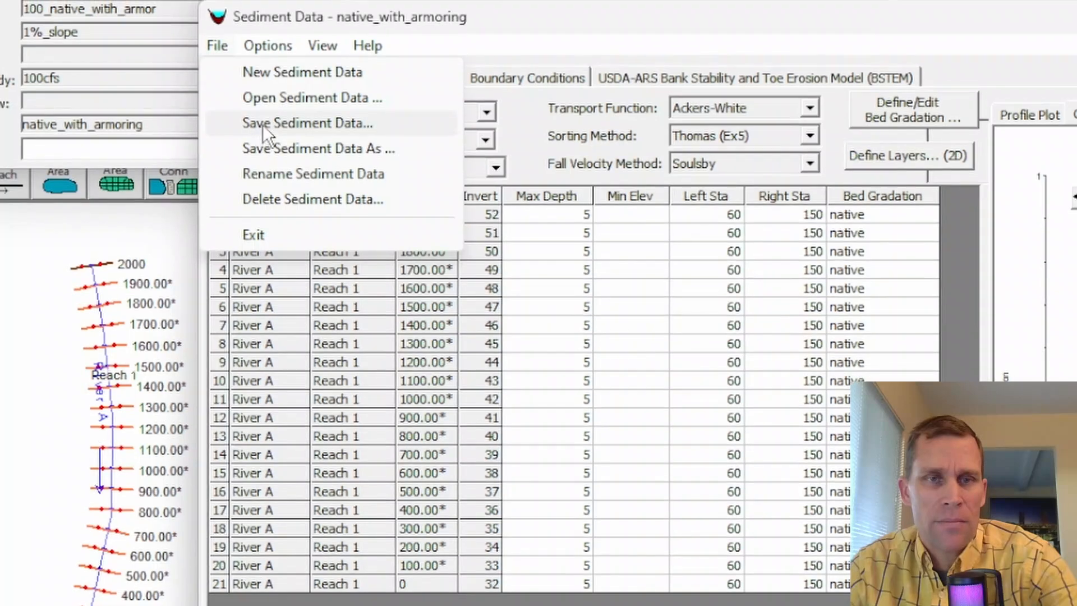
left_click(263, 121)
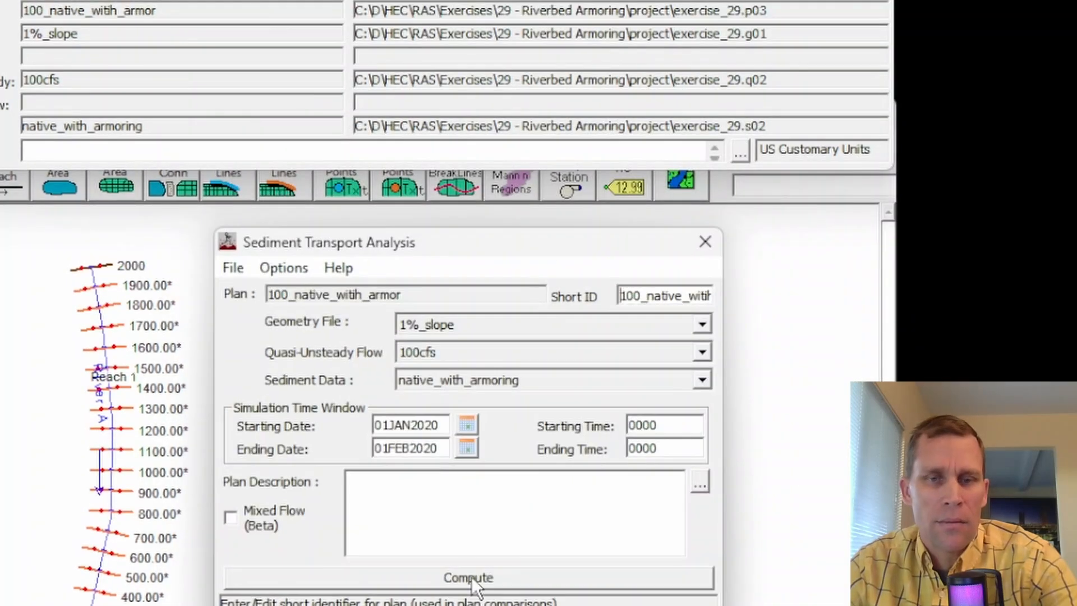
Recompute the 100_native_witih_armor plan and examine the cumulative mass and volume leaving cross section 0
left_click(471, 584)
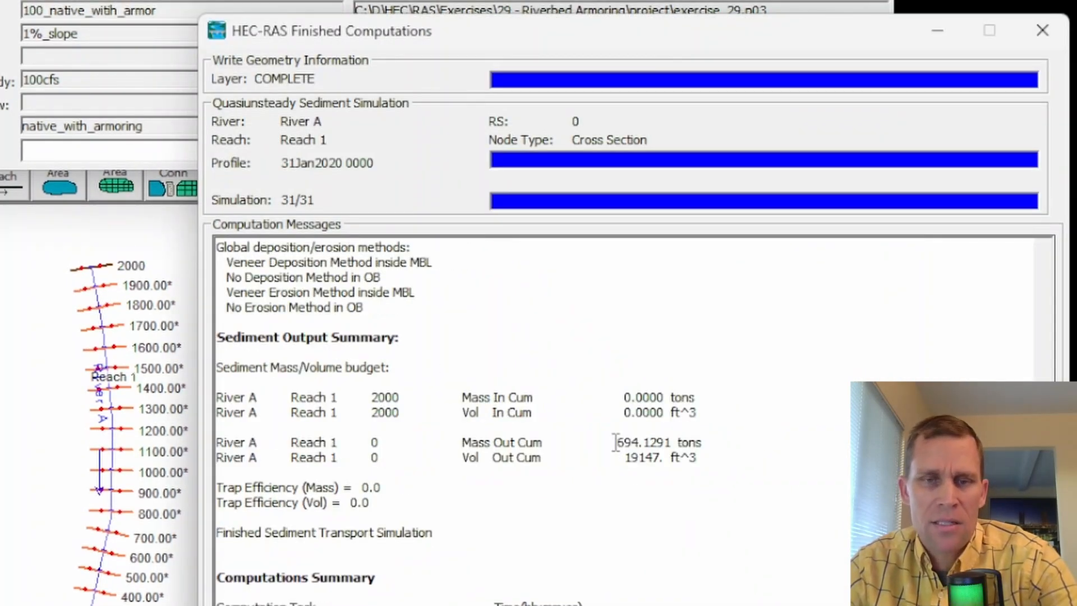
left_click_drag(615, 442, 678, 441)
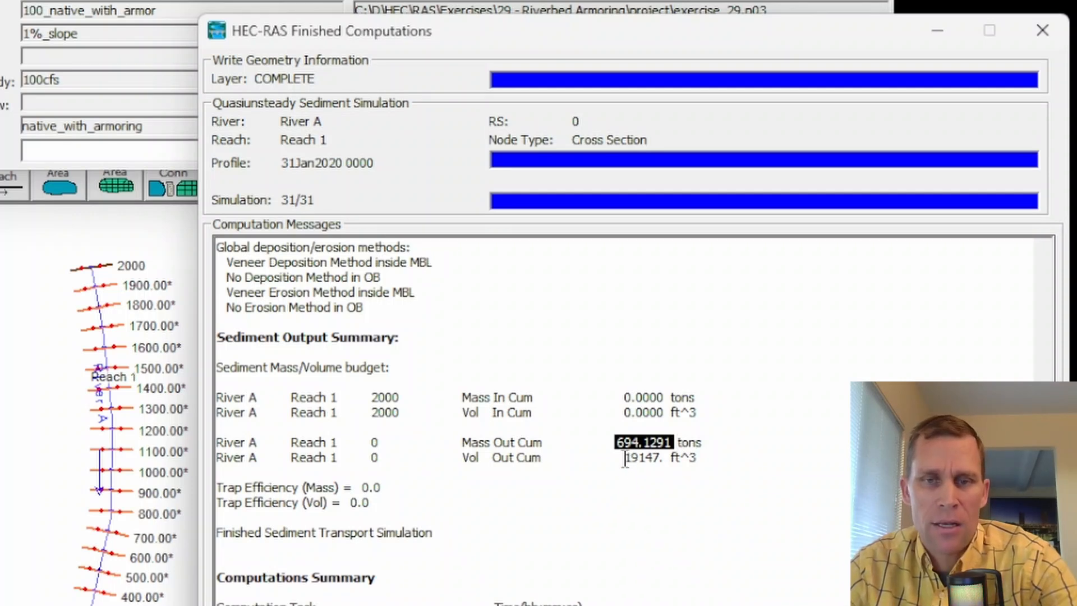
left_click_drag(625, 458, 665, 463)
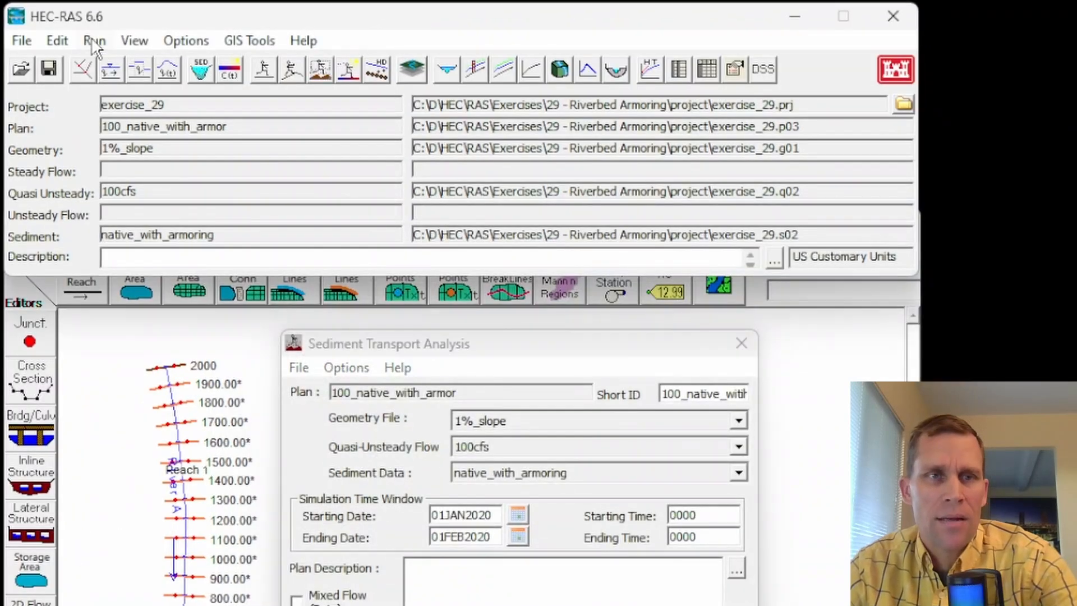
Open the sediment output and plot Invert Max and Invert Elevation for River A Reach 1 as a profile
left_click(94, 41)
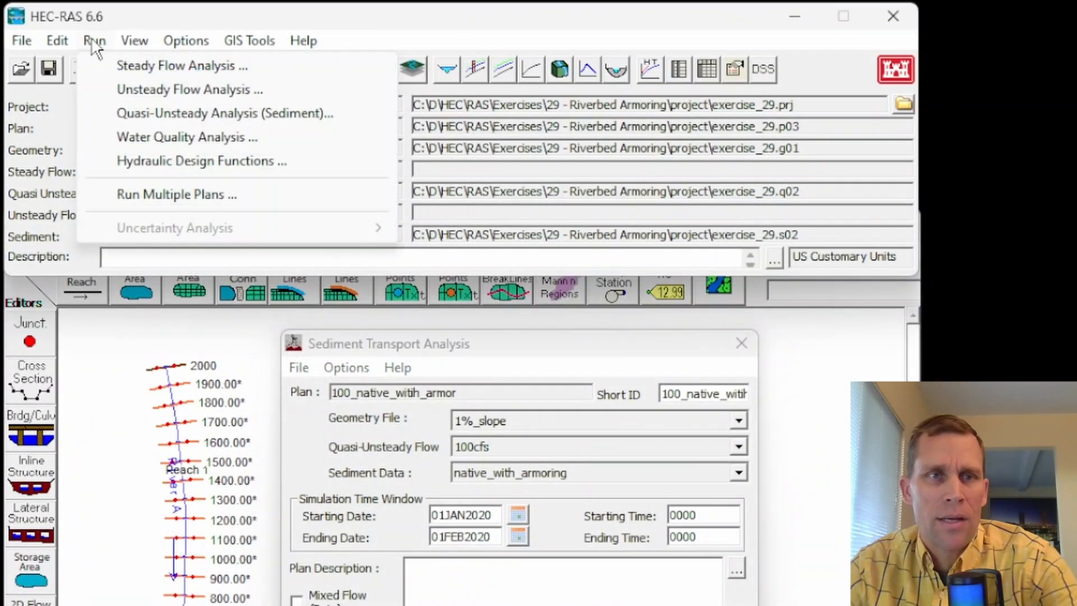
mouse_move(140, 40)
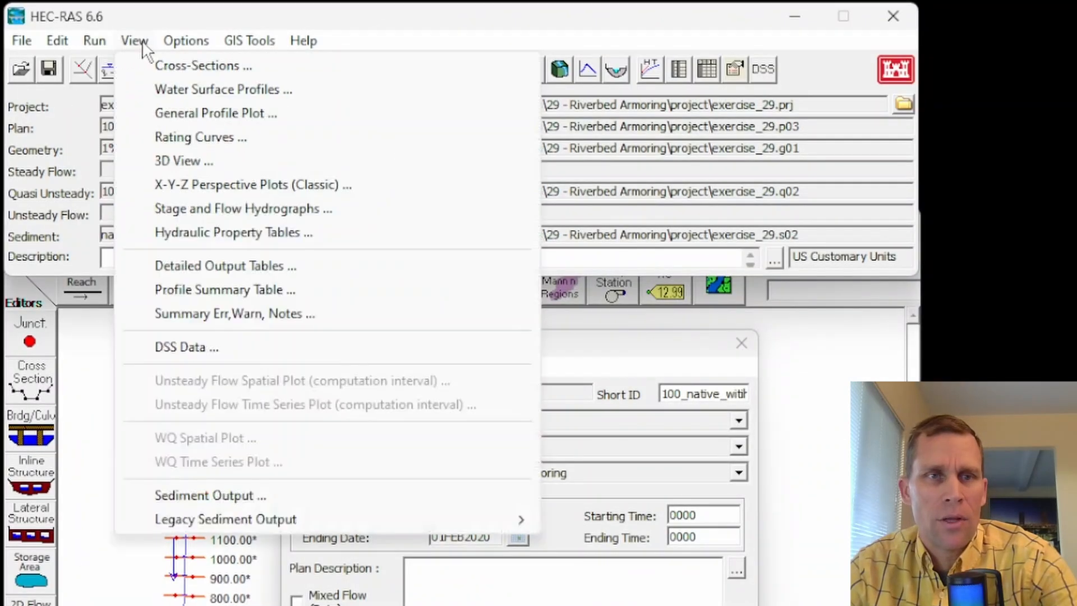
left_click(203, 496)
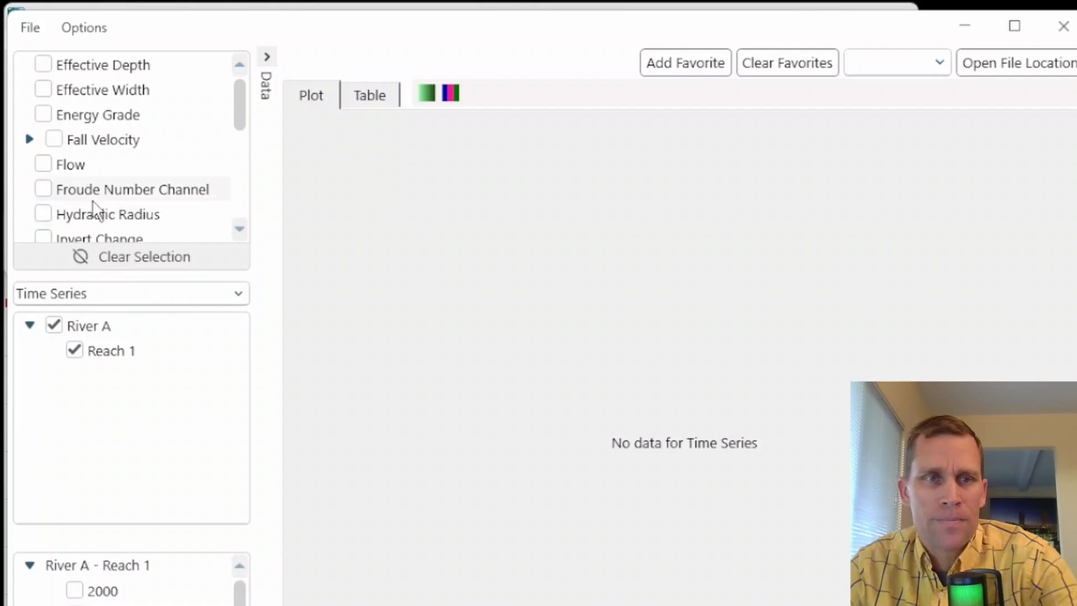
scroll(67, 196, "down", 2)
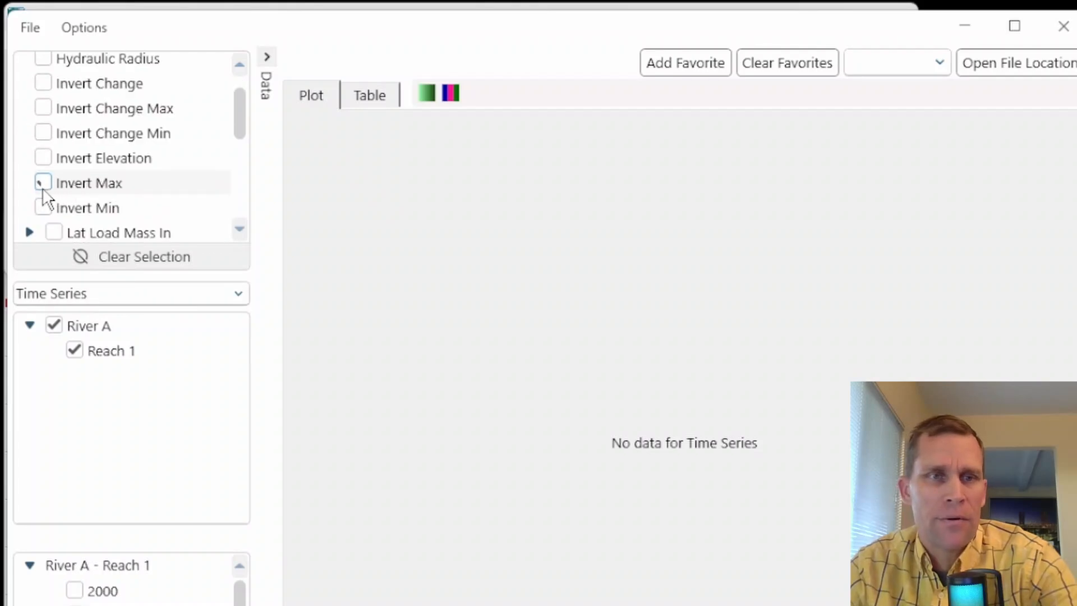
scroll(104, 183, "down", 2)
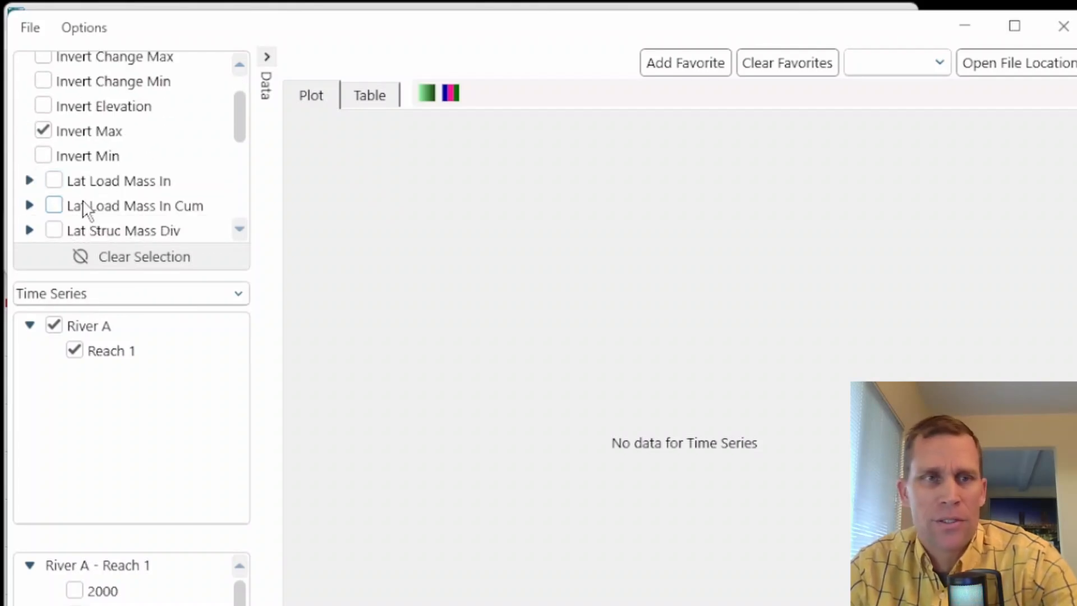
left_click(45, 103)
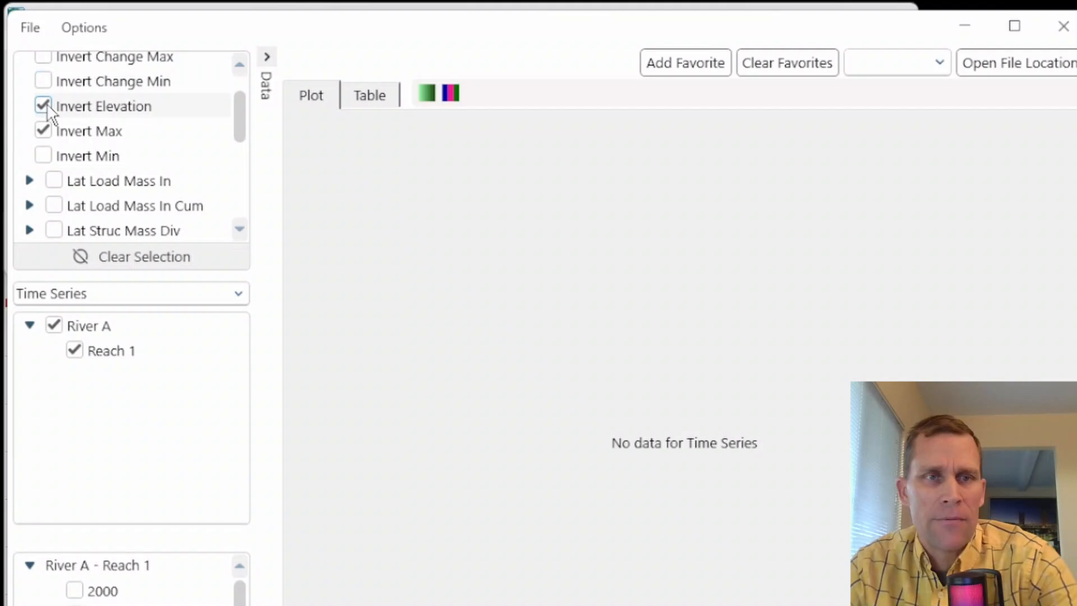
left_click(115, 294)
left_click(45, 365)
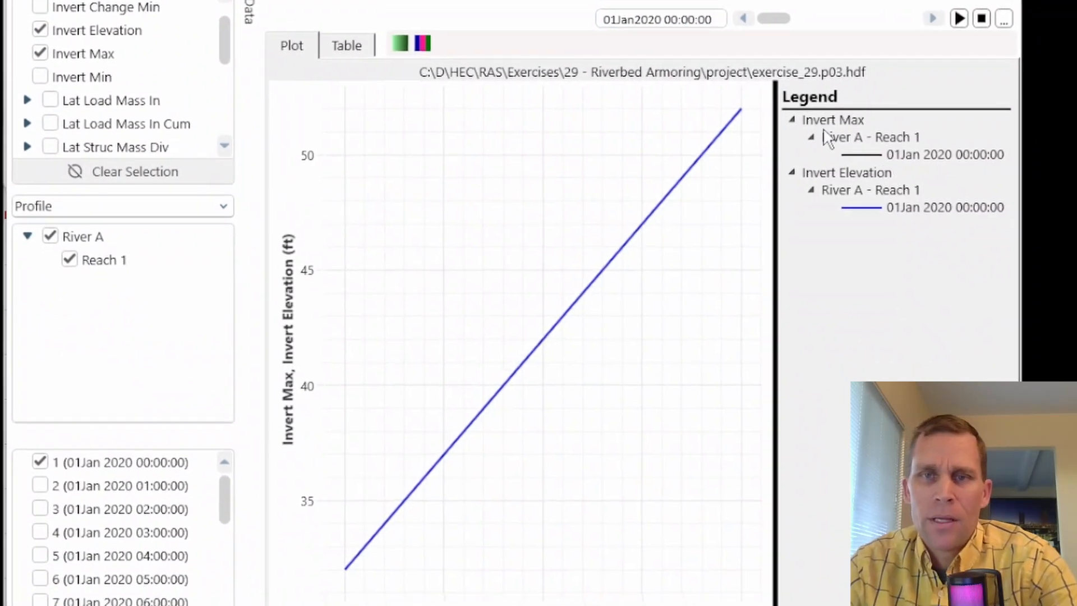
Advance the profile plot to 01Feb2020 and compare the invert elevation with the maximum invert near the reach's upstream end
left_click_drag(781, 25, 945, 53)
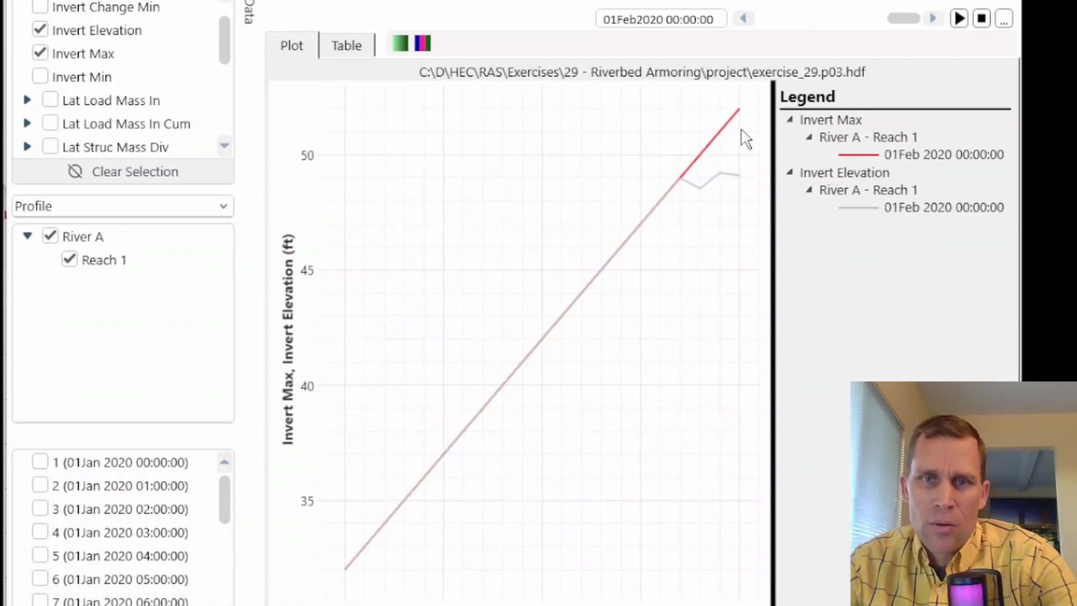
mouse_move(708, 203)
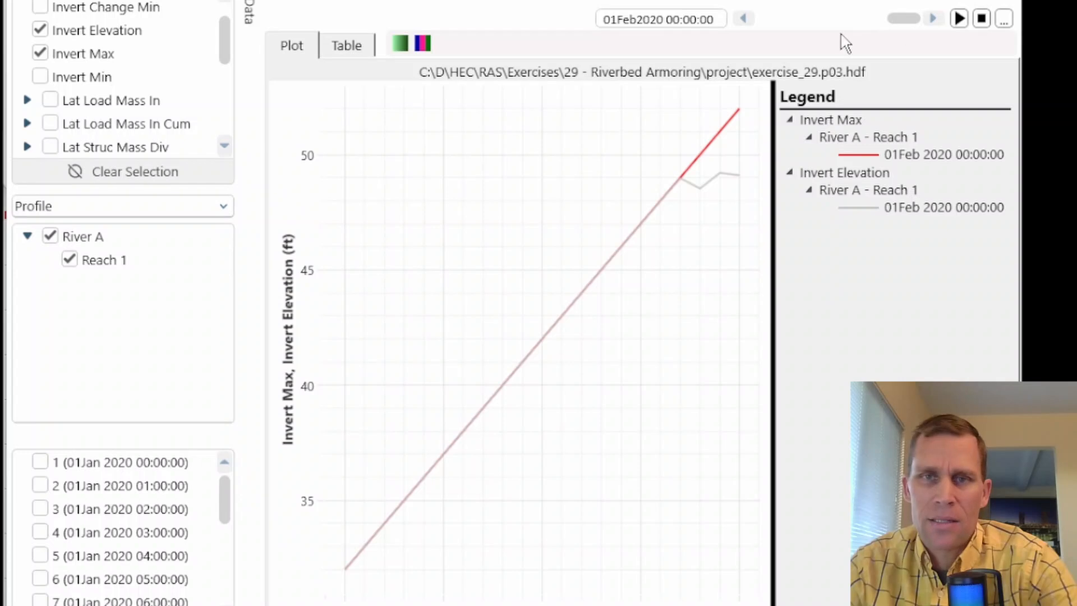
mouse_move(752, 204)
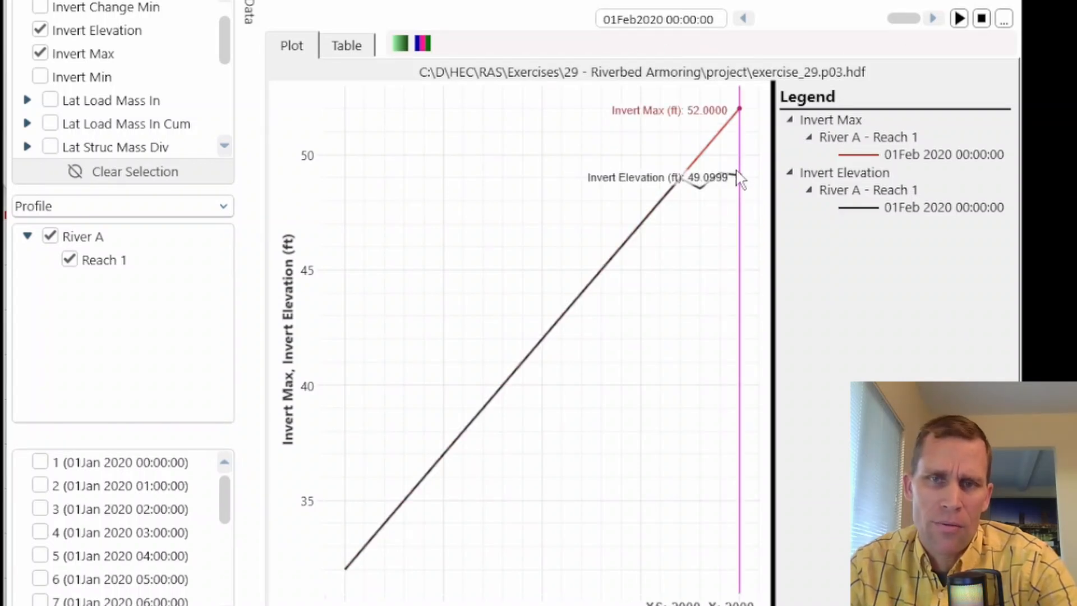
mouse_move(681, 180)
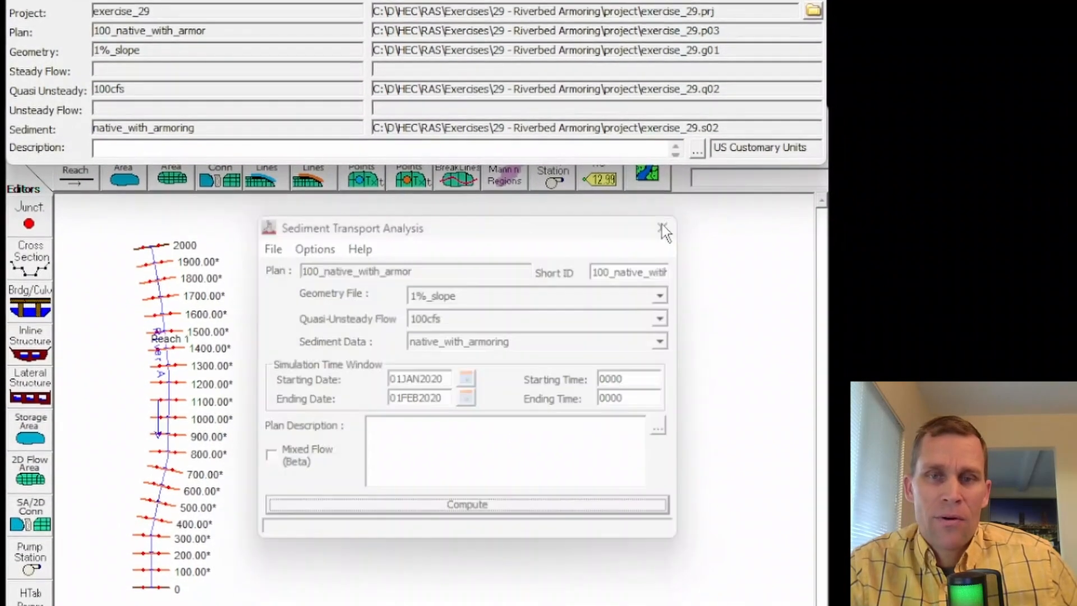
Reopen the native_with_armoring sediment data and reposition its window
left_click(182, 63)
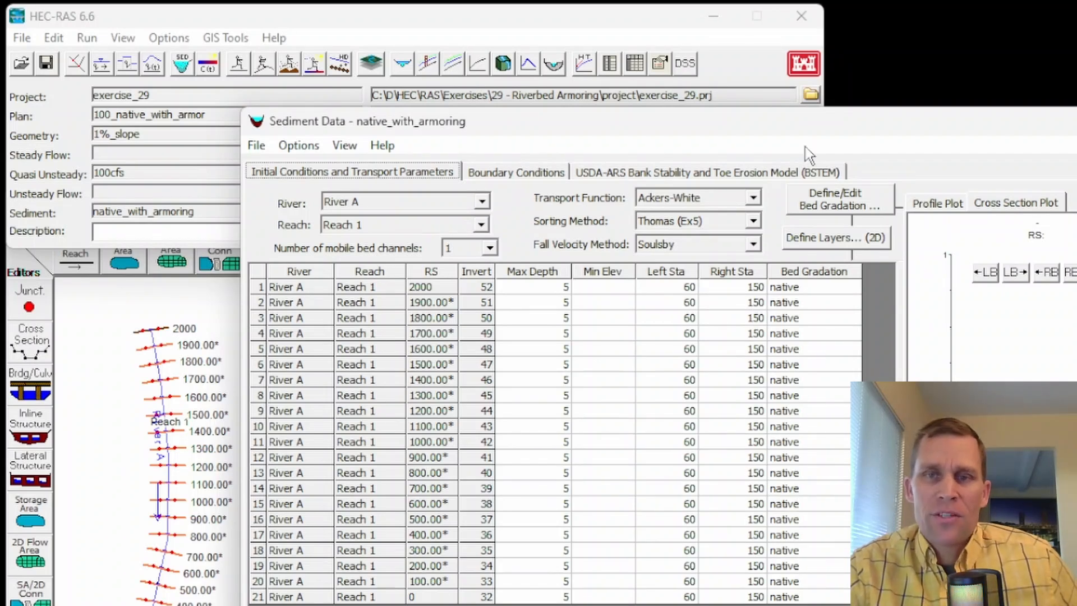
left_click_drag(816, 124, 809, 107)
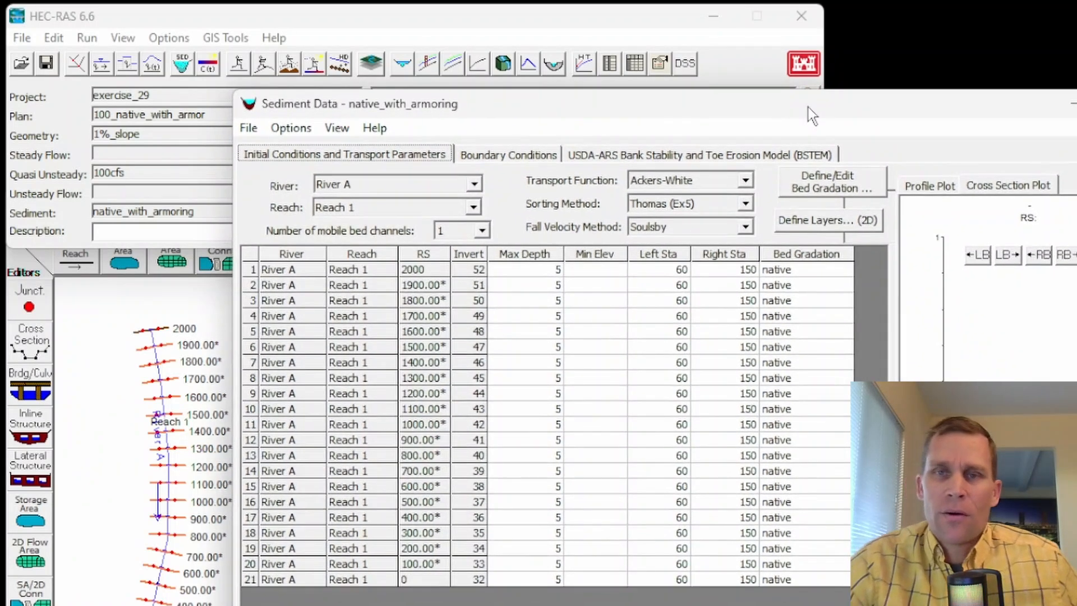